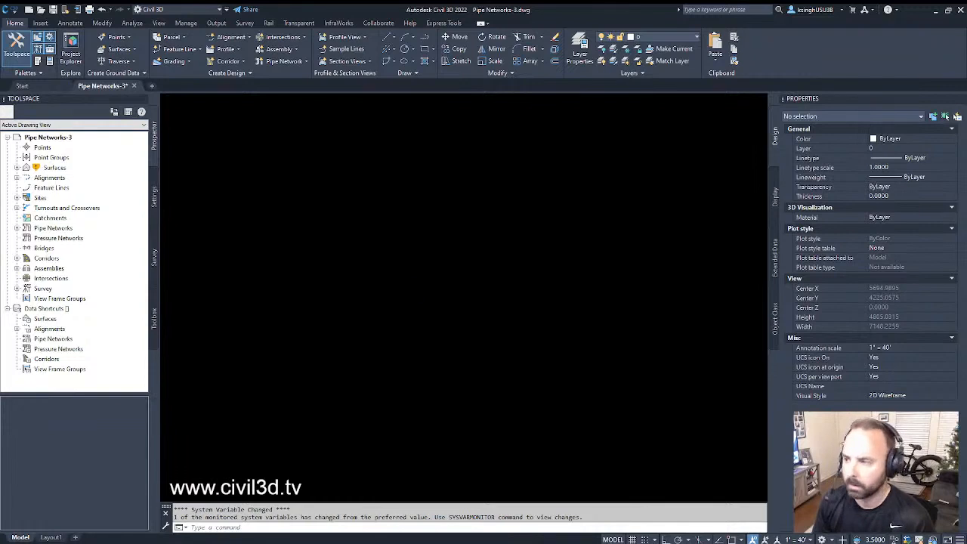
pyautogui.scroll(6, 429, 312)
pyautogui.scroll(-6, 430, 313)
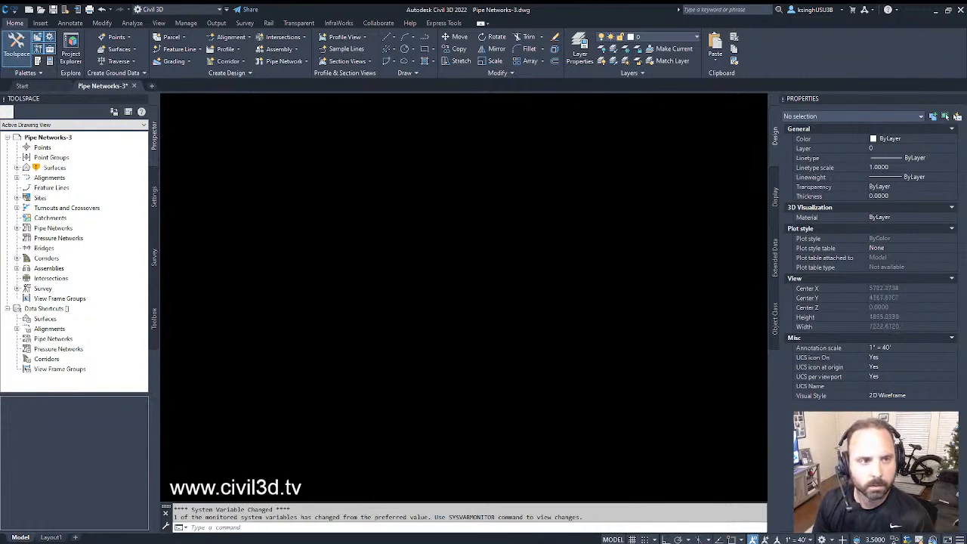
pyautogui.moveTo(430, 312); pyautogui.dragTo(416, 340, button='middle')
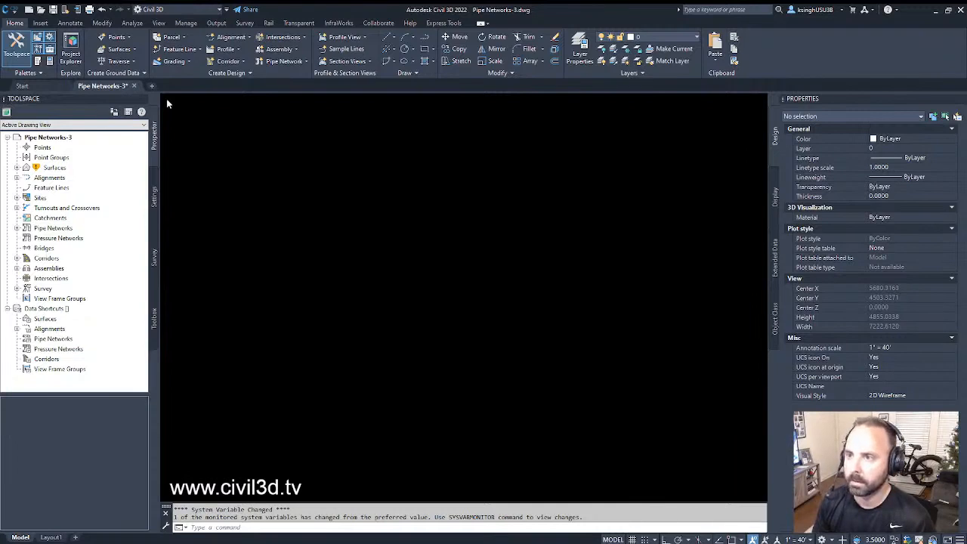
pyautogui.click(47, 86)
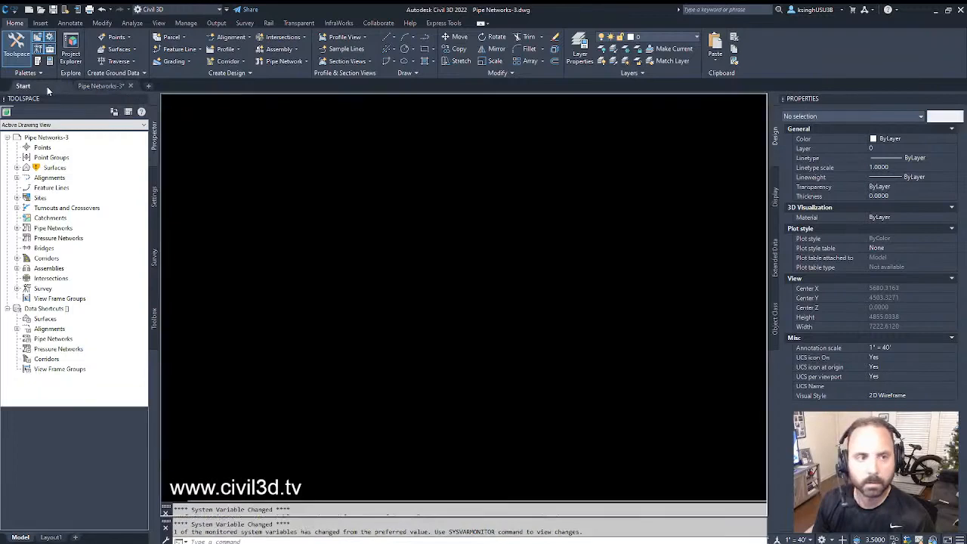
pyautogui.click(113, 86)
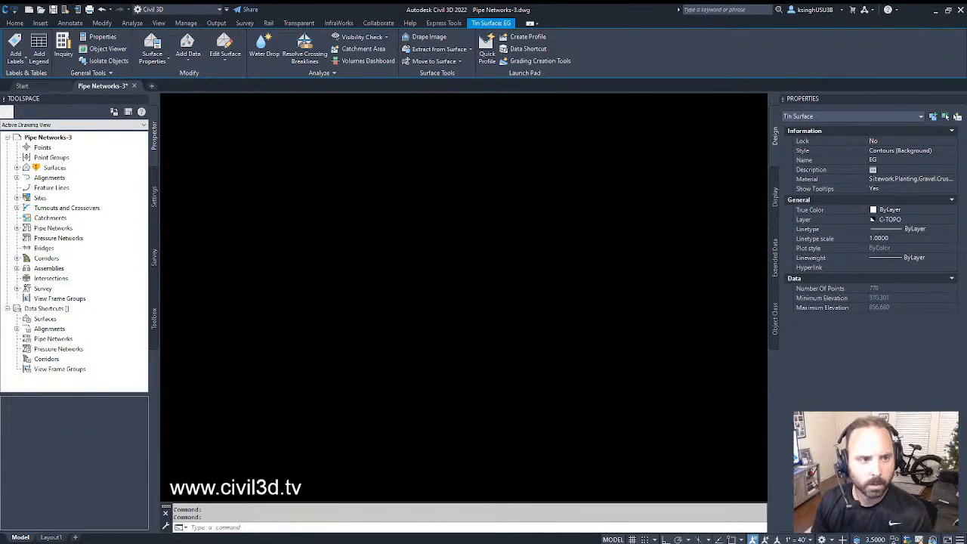
pyautogui.press('Escape')
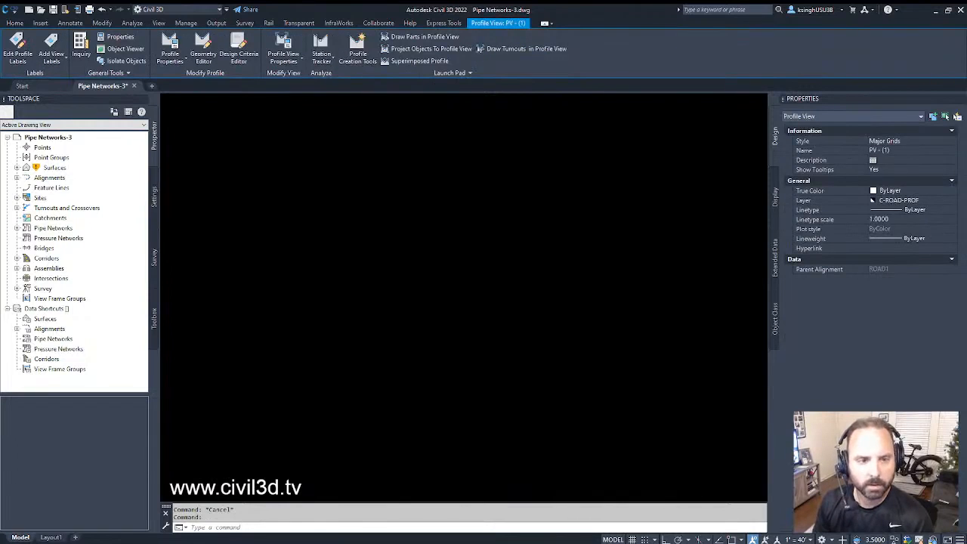
pyautogui.press('Escape')
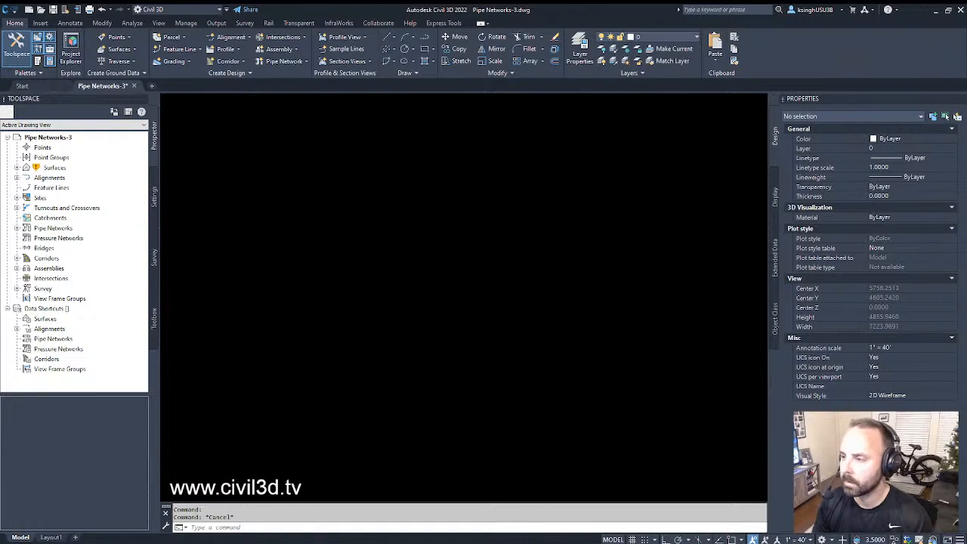
pyautogui.scroll(5, 459, 284)
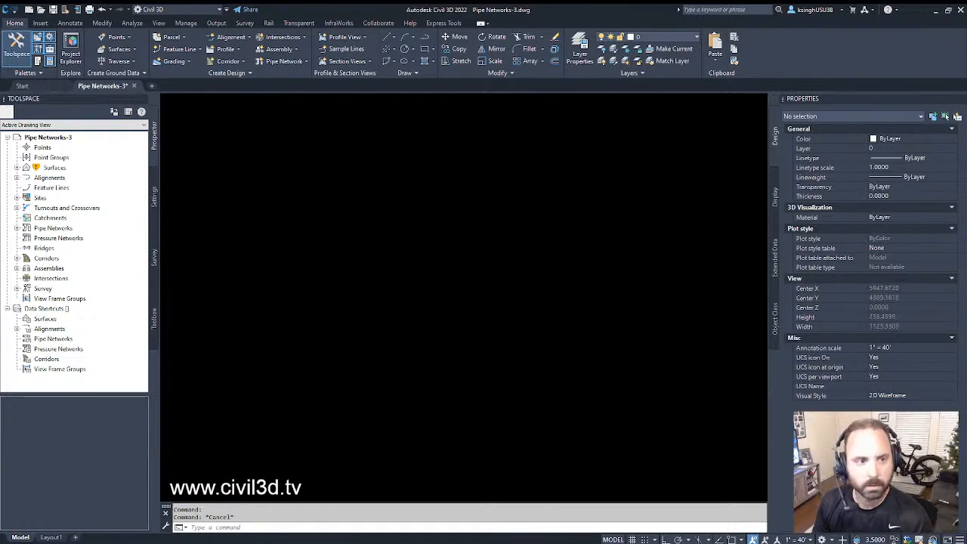
pyautogui.scroll(-6, 459, 285)
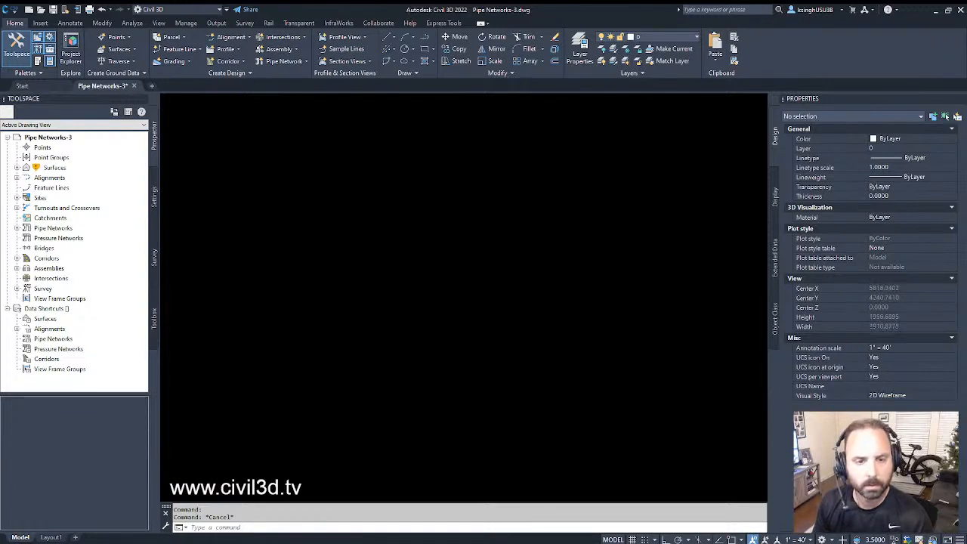
pyautogui.scroll(-1, 603, 232)
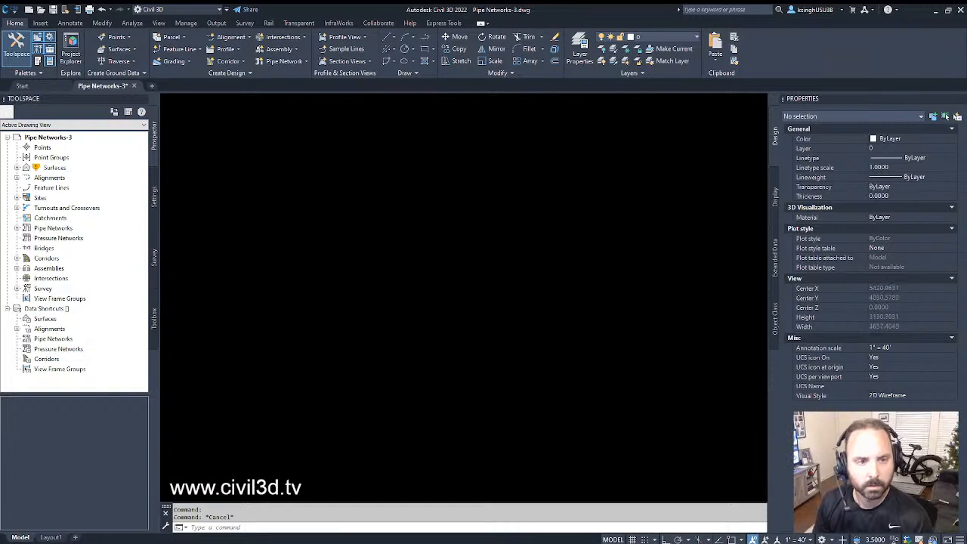
pyautogui.scroll(-1, 602, 231)
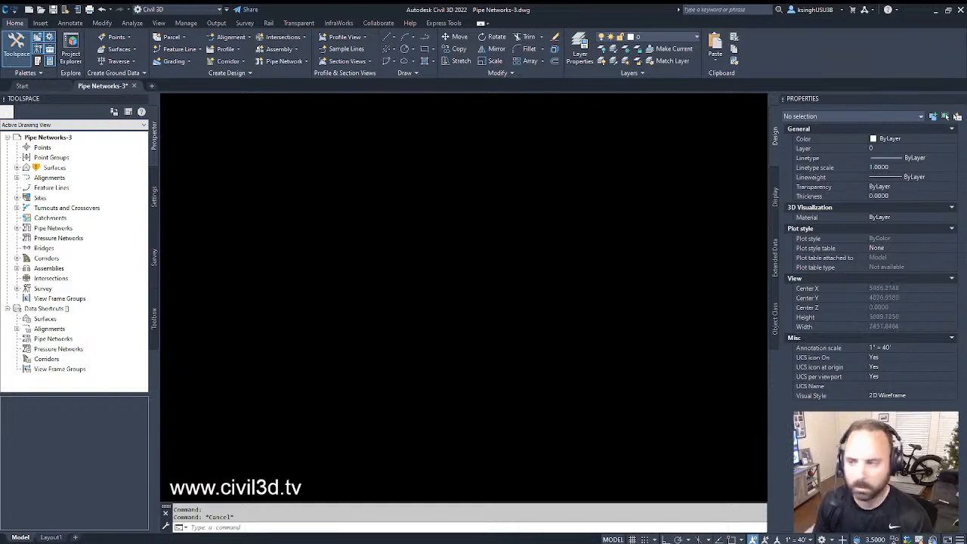
pyautogui.moveTo(464, 260); pyautogui.dragTo(502, 335, button='middle')
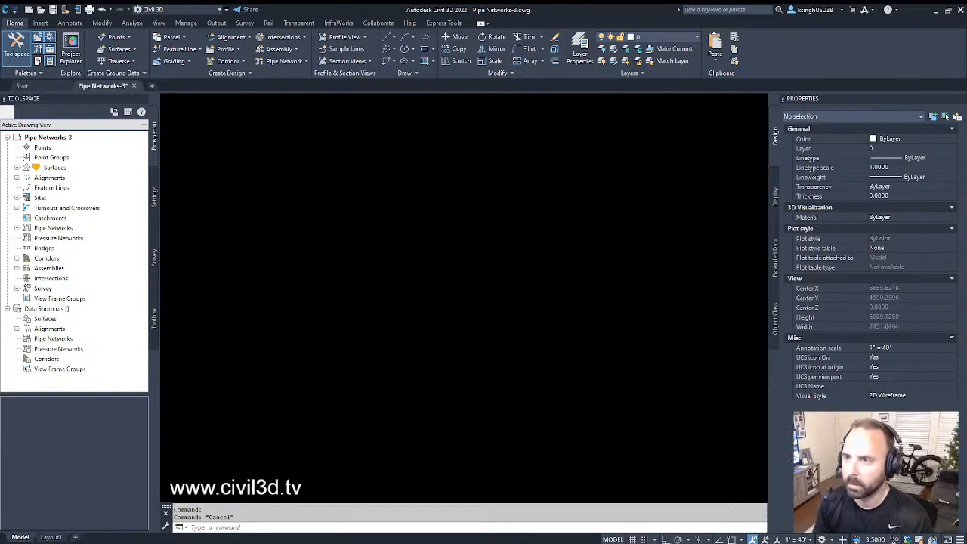
pyautogui.click(134, 87)
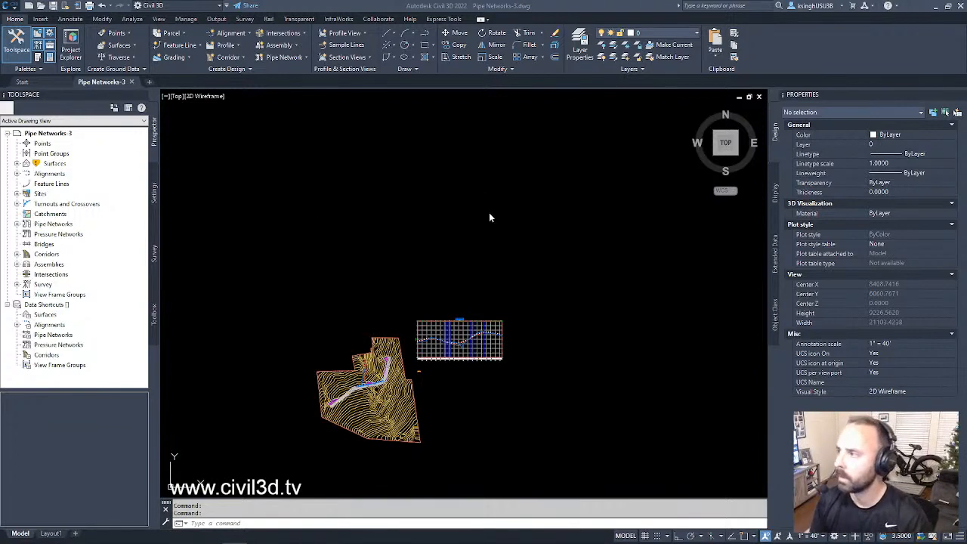
pyautogui.click(508, 163)
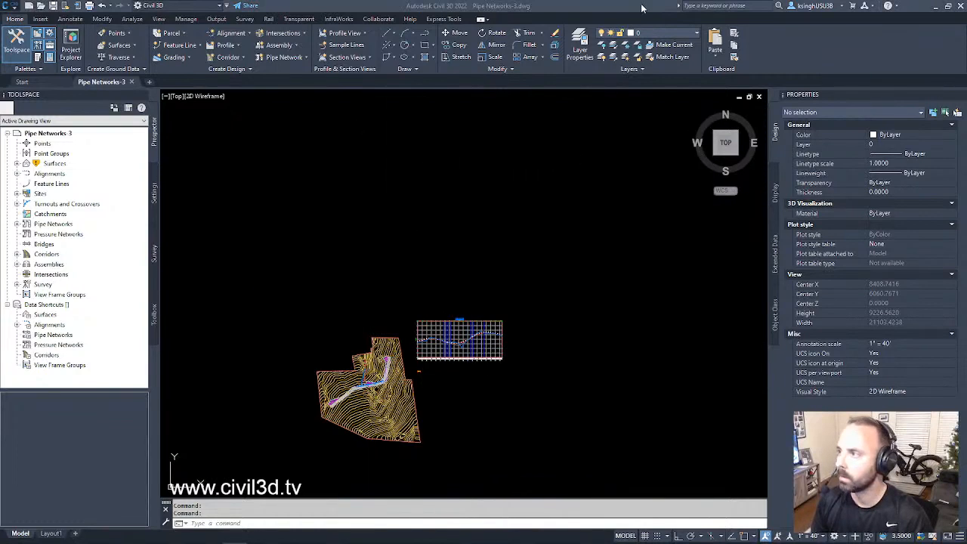
pyautogui.click(642, 6)
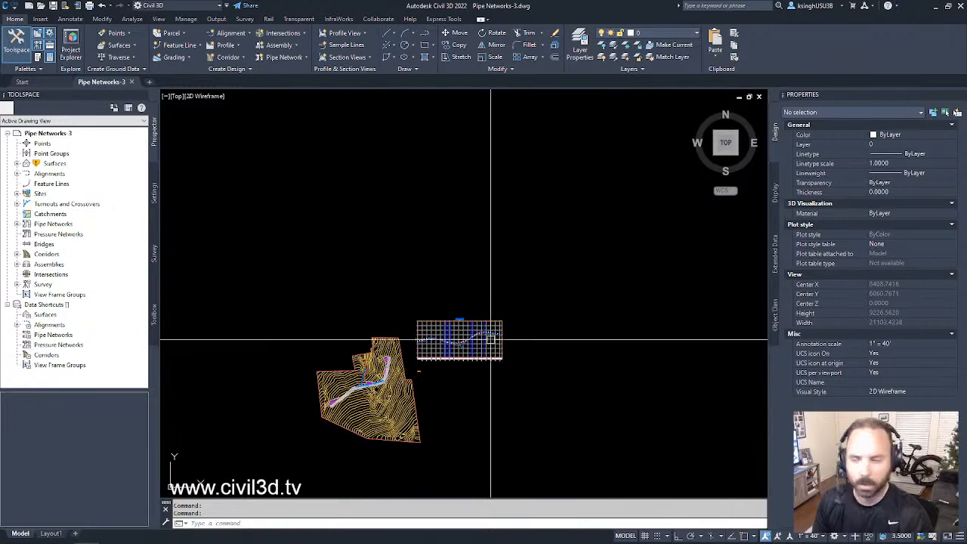
# Examine the site plan as a whole and pick out the existing ground surface EG with its contours
pyautogui.moveTo(450, 384); pyautogui.dragTo(504, 315, button='middle')
pyautogui.scroll(3, 499, 318)
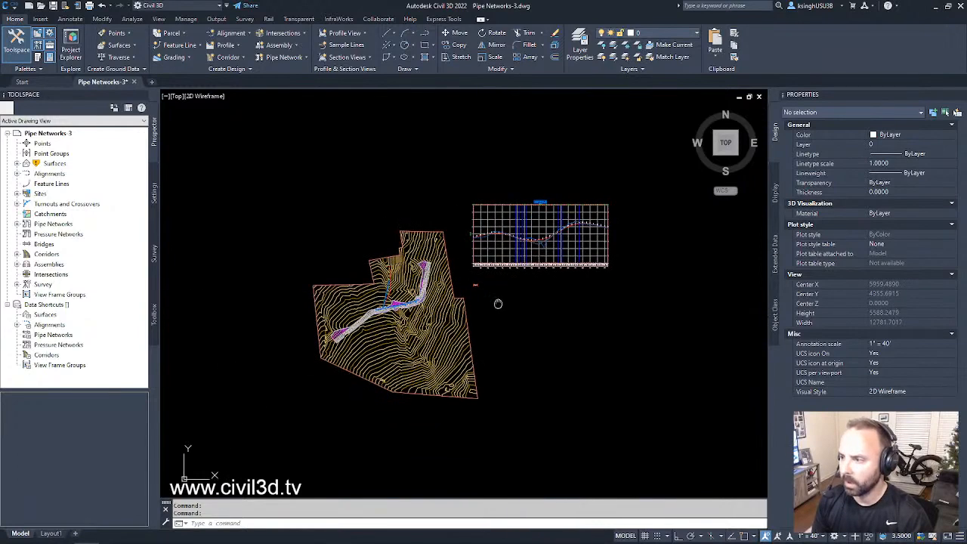
pyautogui.scroll(2, 547, 330)
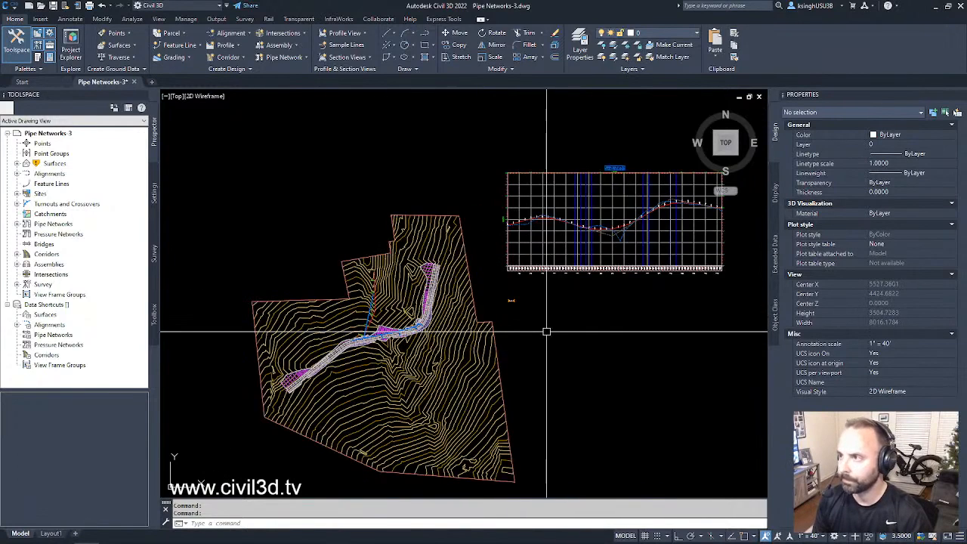
pyautogui.moveTo(547, 330); pyautogui.dragTo(552, 315, button='middle')
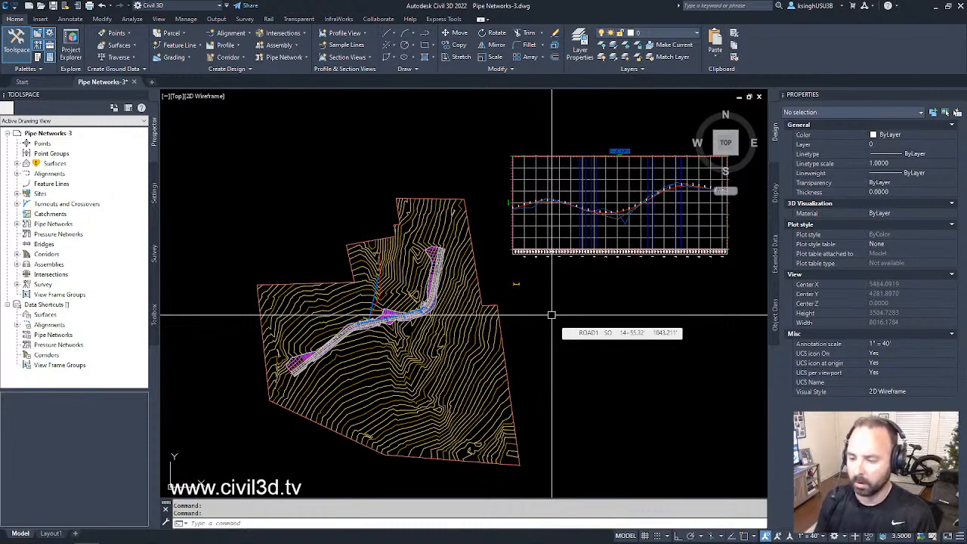
pyautogui.moveTo(439, 352); pyautogui.dragTo(460, 340, button='middle')
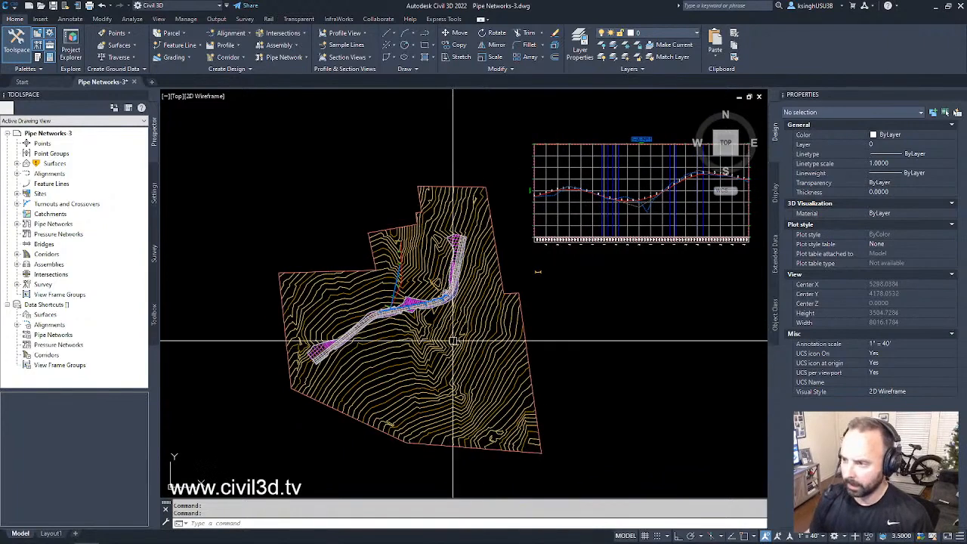
pyautogui.scroll(-3, 453, 341)
pyautogui.click(447, 264)
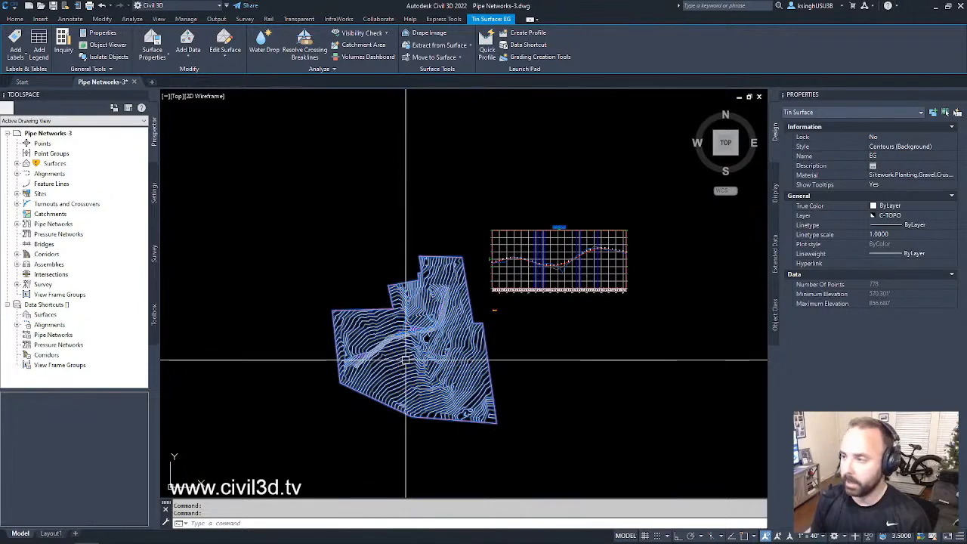
pyautogui.press('Escape')
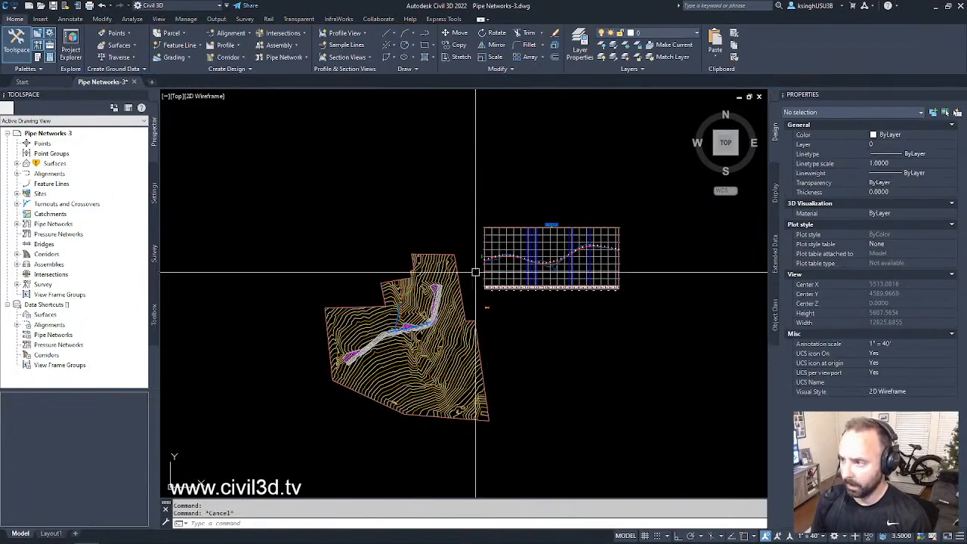
# Examine the ROAD1 profile view, looking along its existing ground and design profile lines
pyautogui.click(511, 239)
pyautogui.scroll(4, 518, 257)
pyautogui.scroll(-2, 541, 278)
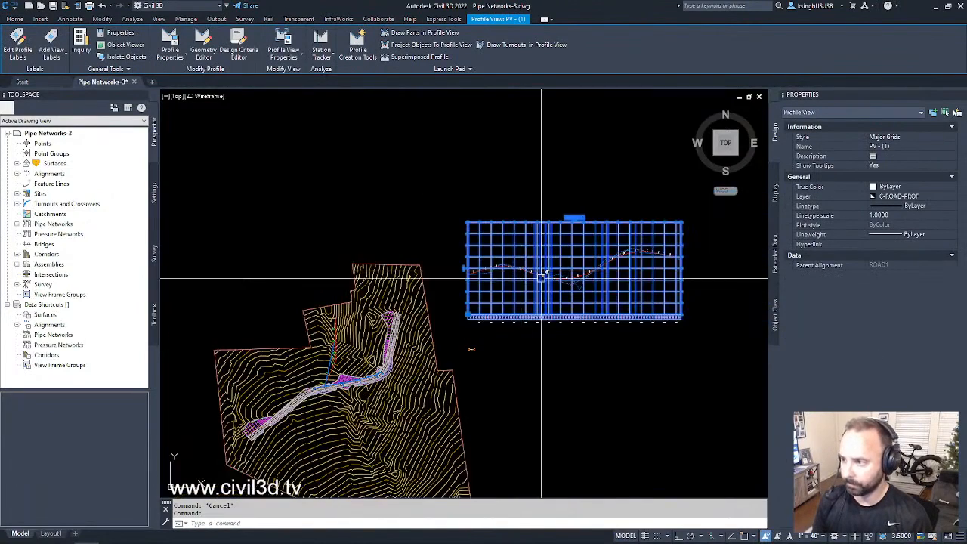
pyautogui.moveTo(541, 278)
pyautogui.mouseDown(button='middle')
pyautogui.moveTo(555, 245)
pyautogui.moveTo(473, 302)
pyautogui.moveTo(387, 304)
pyautogui.mouseUp(button='middle')
pyautogui.press('Escape')
pyautogui.scroll(3, 449, 264)
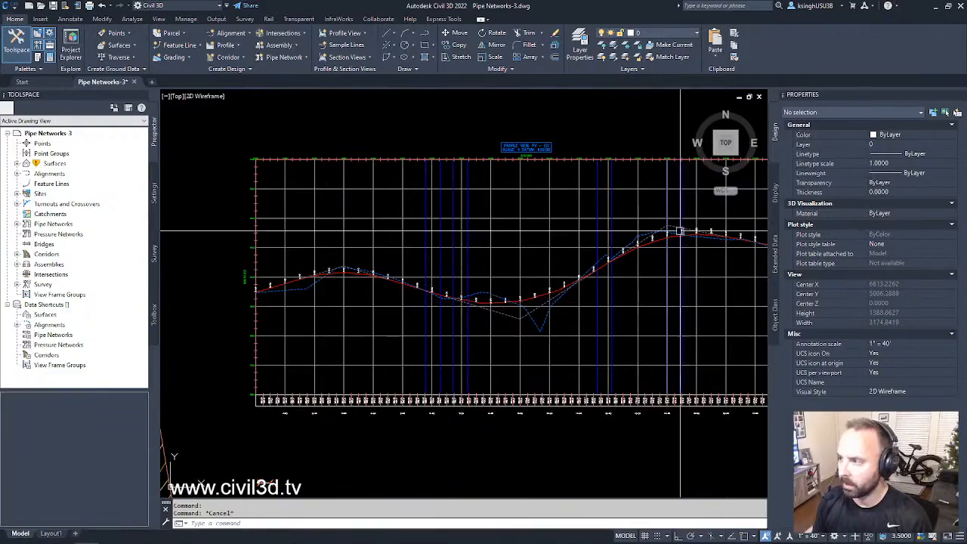
pyautogui.scroll(-1, 653, 242)
pyautogui.moveTo(513, 315); pyautogui.dragTo(620, 230, button='middle')
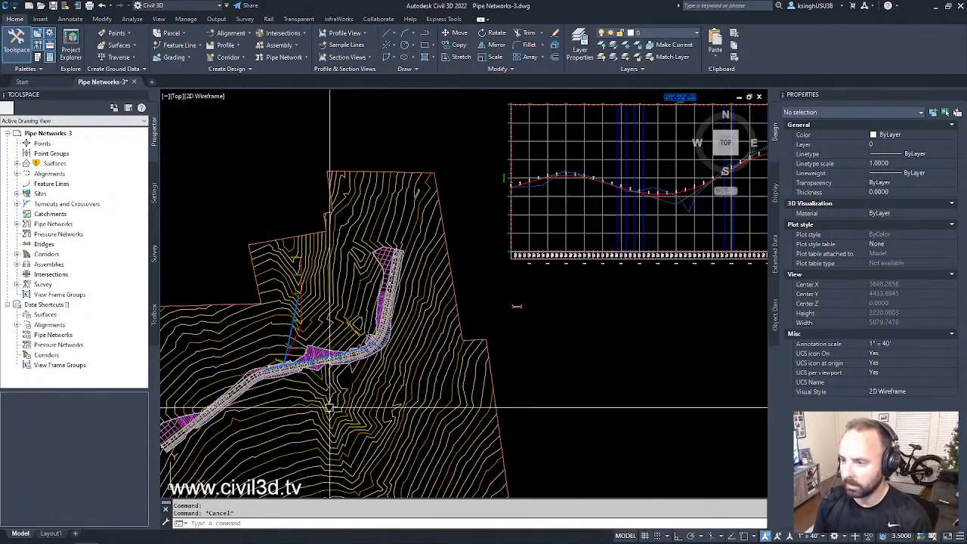
# Examine the road corridor in plan, looking closely at its start around station 0+00
pyautogui.scroll(6, 313, 341)
pyautogui.scroll(6, 312, 341)
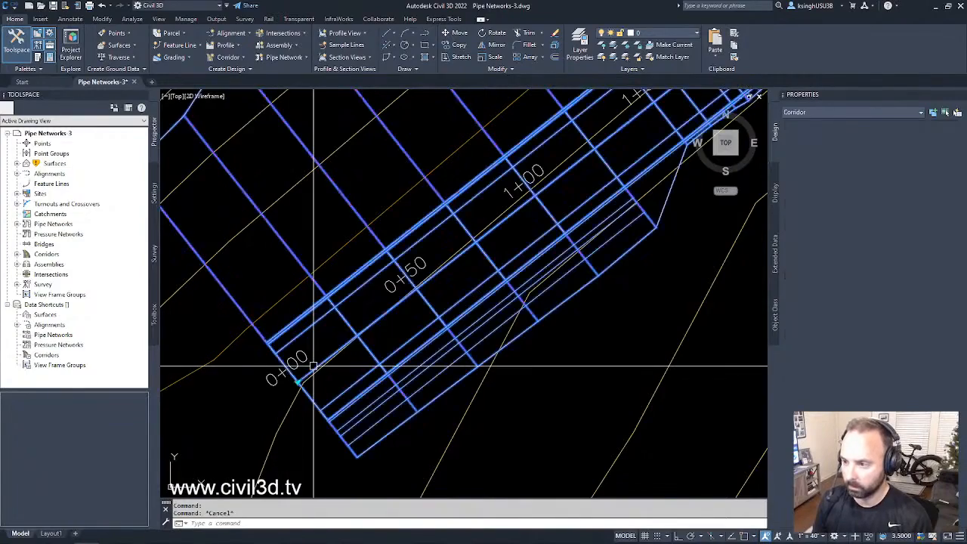
pyautogui.click(316, 364)
pyautogui.scroll(-8, 368, 343)
pyautogui.press('Escape')
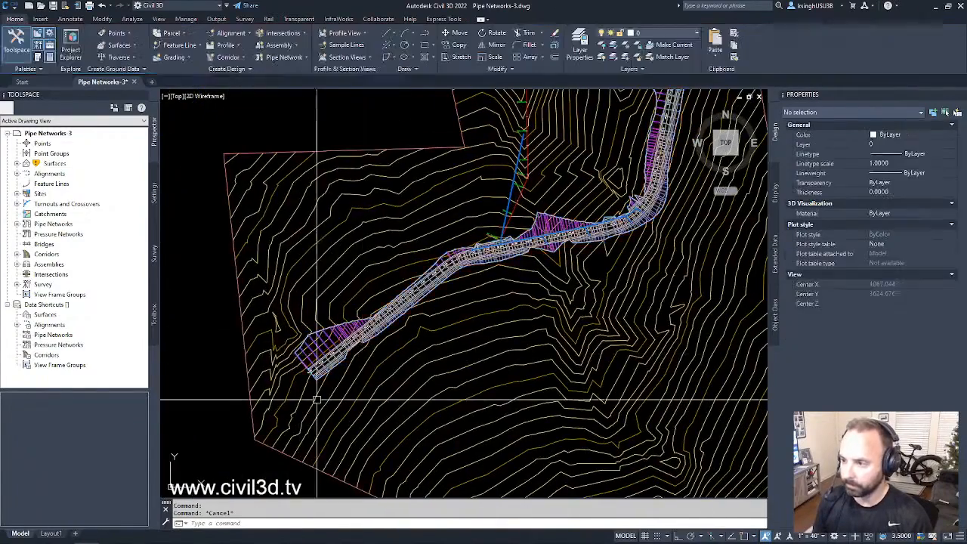
pyautogui.scroll(5, 328, 363)
pyautogui.scroll(-5, 328, 362)
pyautogui.scroll(-9, 328, 335)
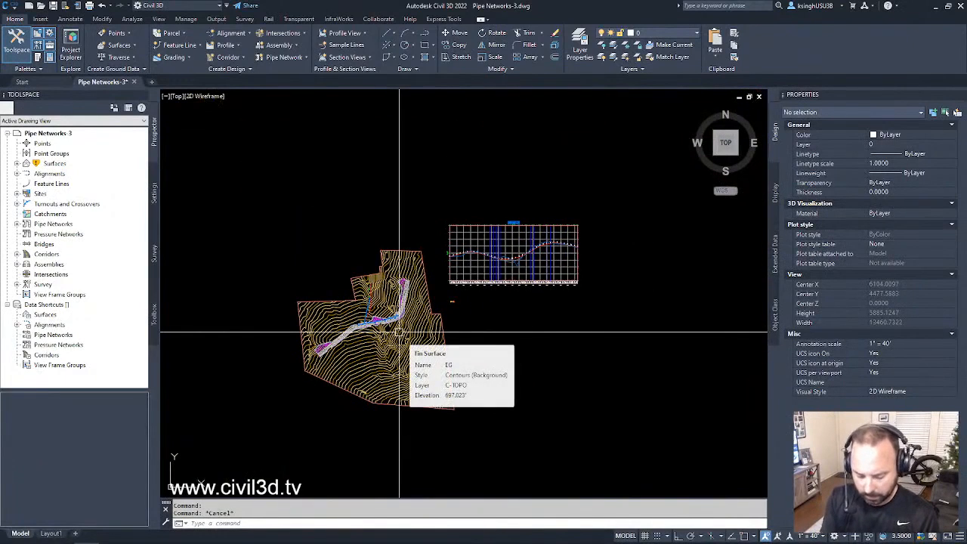
# Split model space into two side-by-side viewports with the VIEWPORTS command, using the Two: Vertical configuration
pyautogui.write('vie')
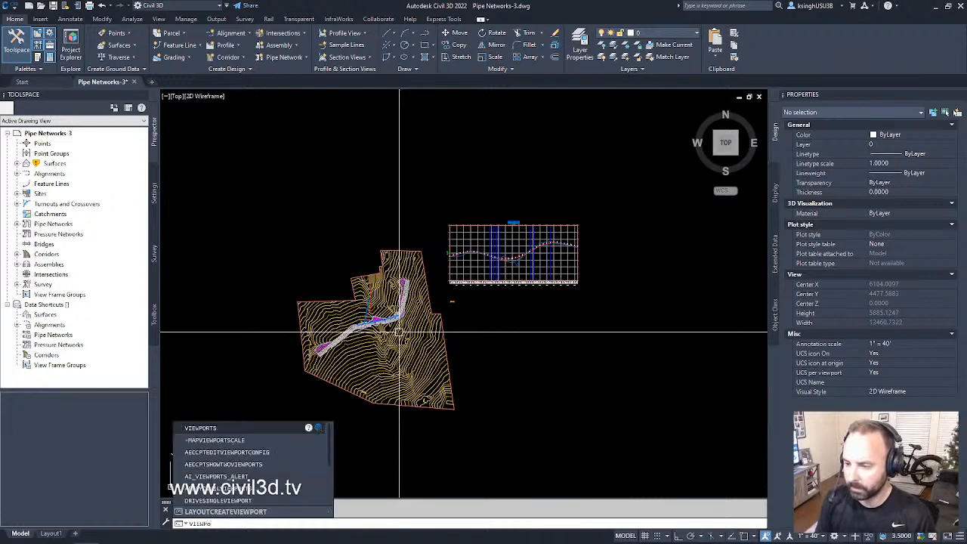
pyautogui.press('Return')
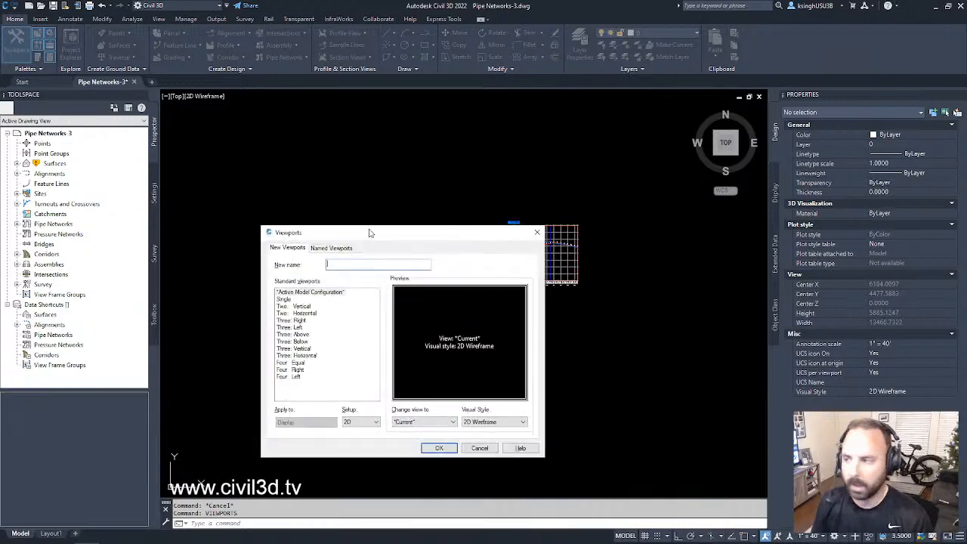
pyautogui.moveTo(370, 231); pyautogui.dragTo(469, 177)
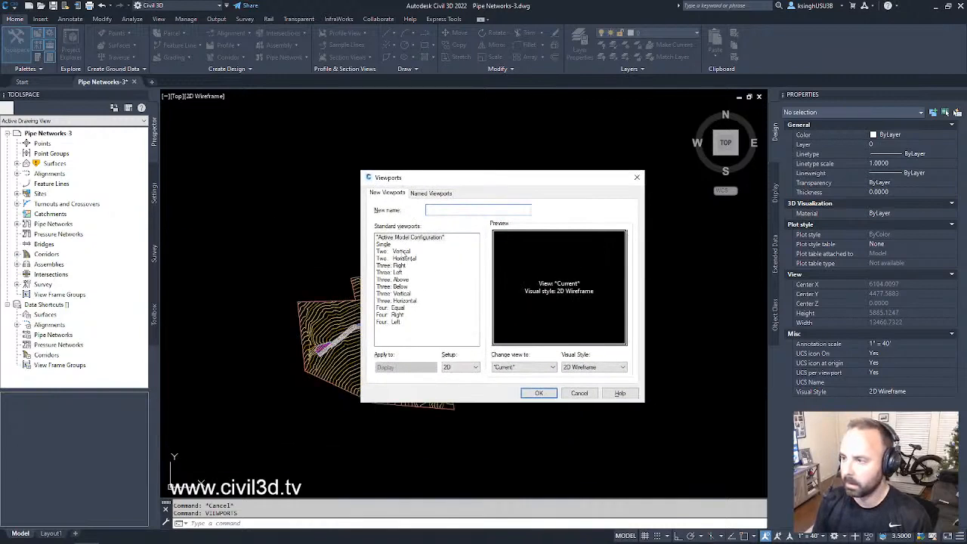
pyautogui.click(402, 252)
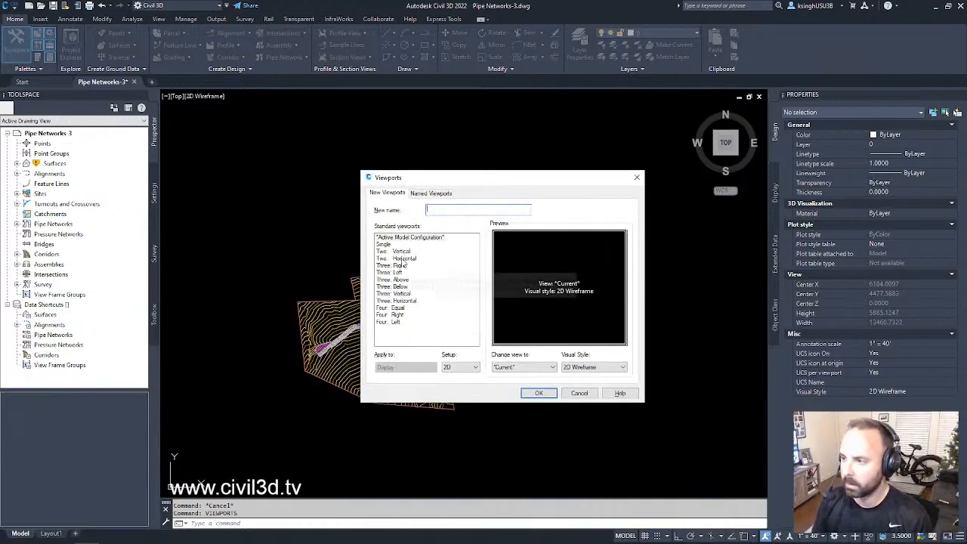
pyautogui.click(539, 395)
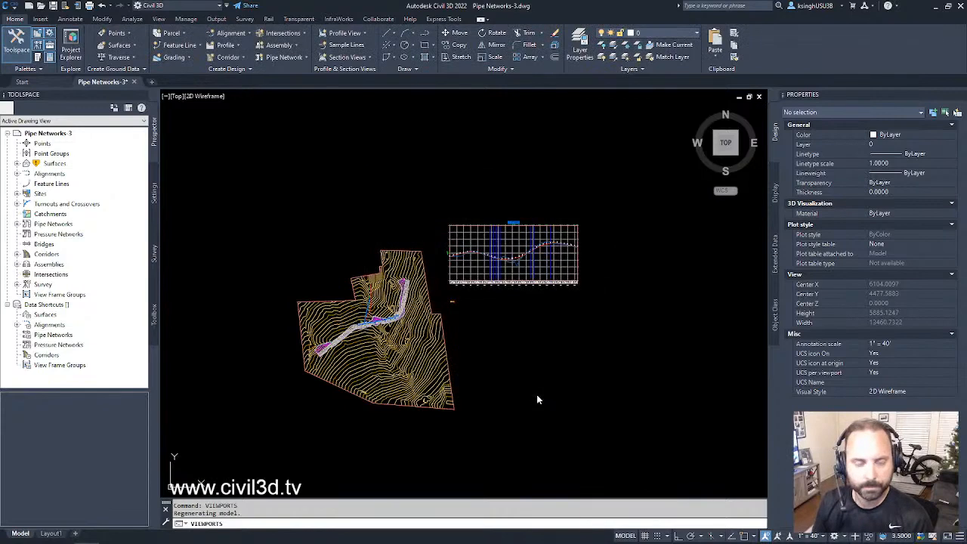
# Frame the surface and corridor plan in the left viewport and the ROAD1 profile view in the right viewport
pyautogui.click(302, 400)
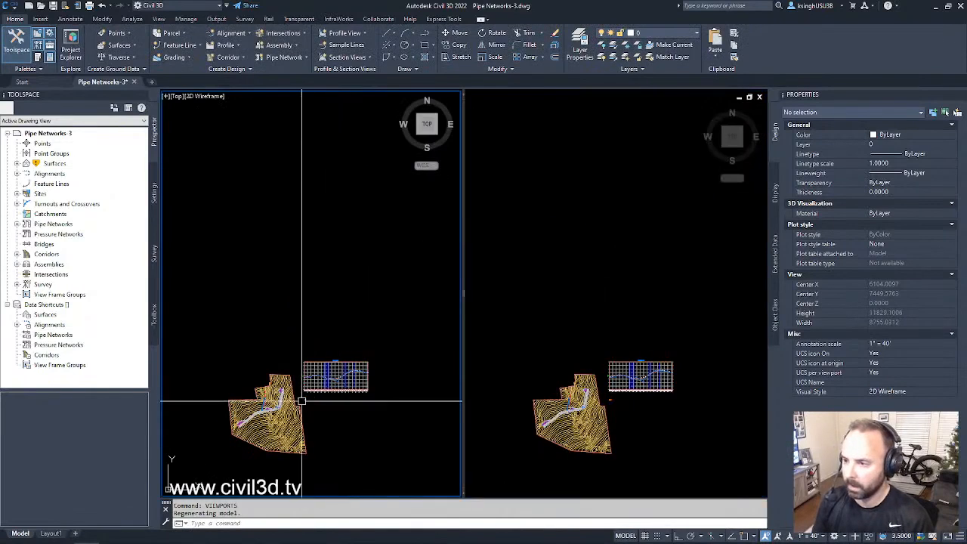
pyautogui.scroll(6, 311, 354)
pyautogui.scroll(-4, 311, 354)
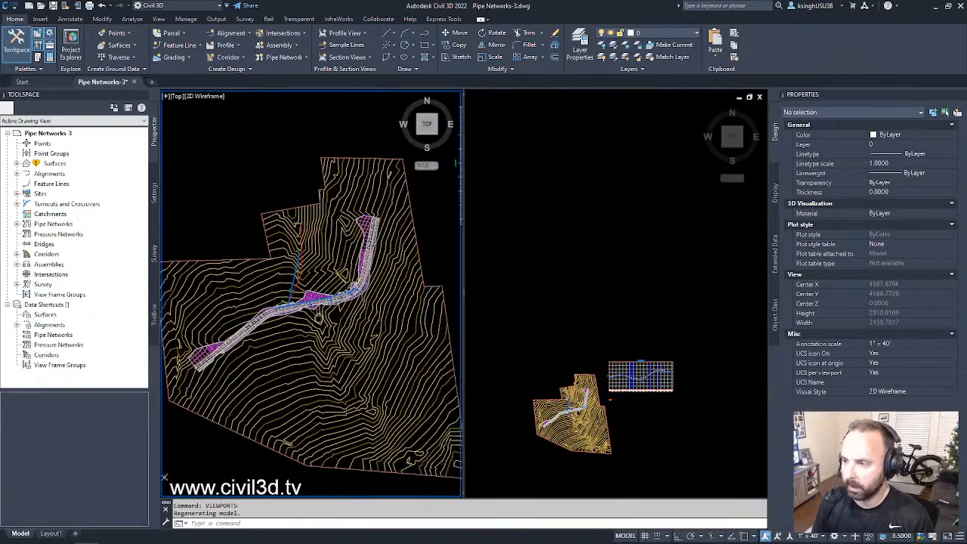
pyautogui.click(615, 280)
pyautogui.moveTo(639, 329); pyautogui.dragTo(615, 229, button='middle')
pyautogui.scroll(4, 615, 260)
pyautogui.scroll(2, 634, 307)
pyautogui.moveTo(634, 304); pyautogui.dragTo(641, 303, button='middle')
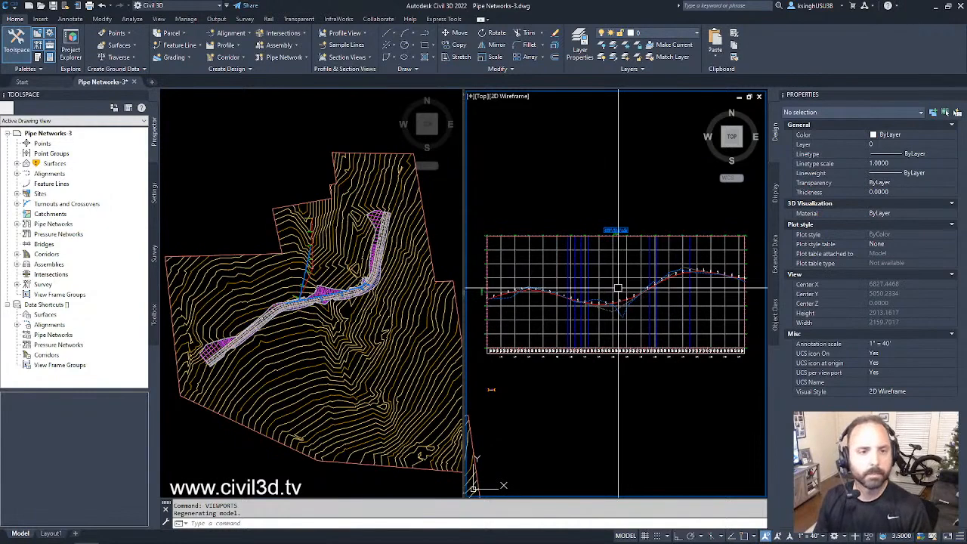
pyautogui.moveTo(597, 327)
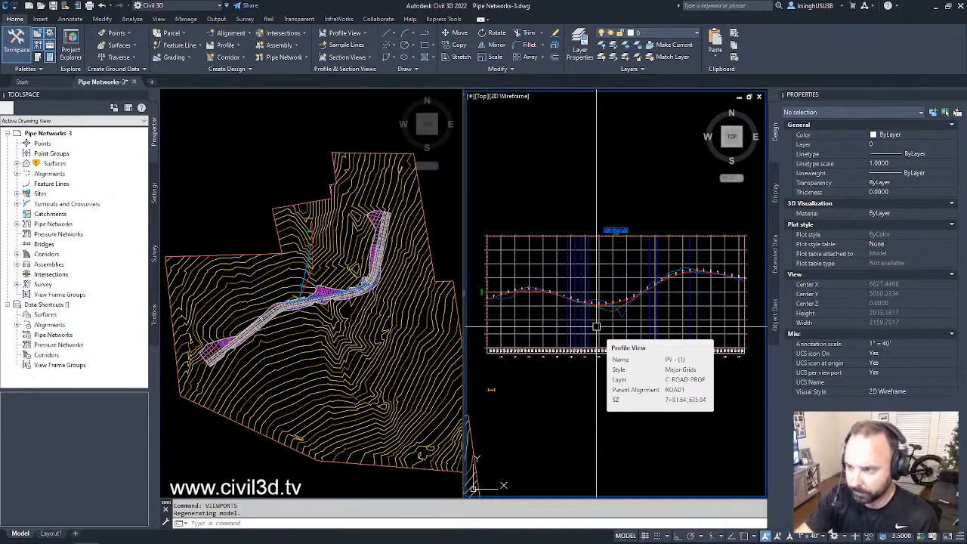
# Examine the 18 inch concrete pipe between stations 9+50 and 11+00 in plan, including its properties
pyautogui.click(341, 372)
pyautogui.scroll(8, 314, 293)
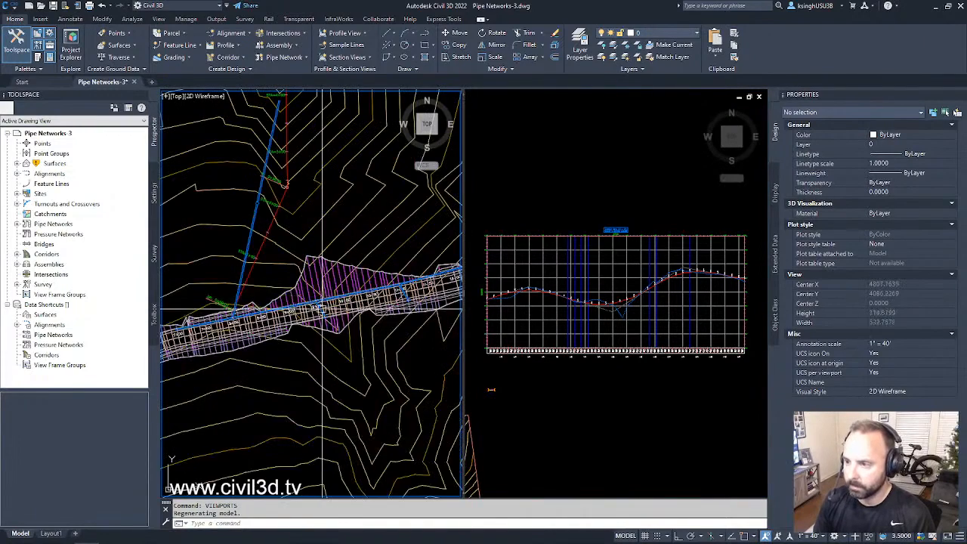
pyautogui.scroll(5, 313, 293)
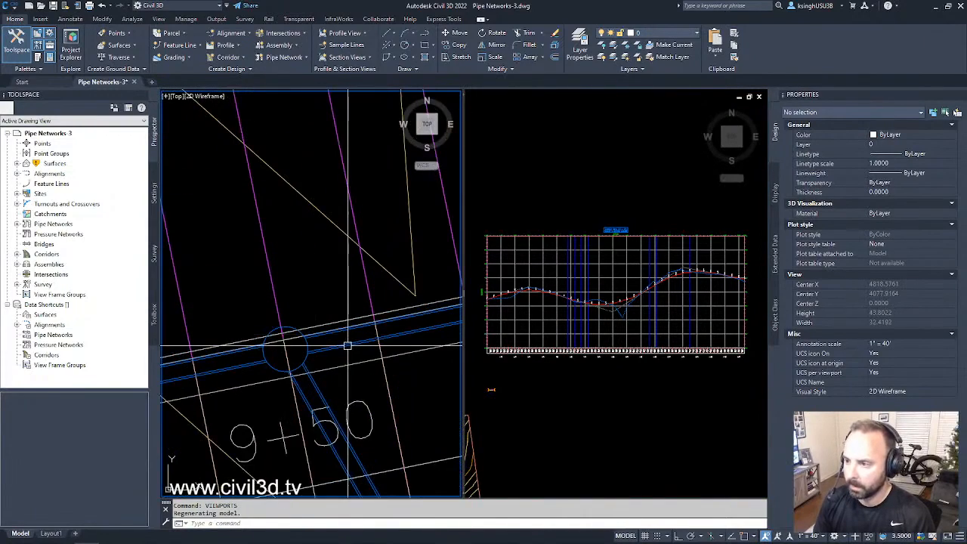
pyautogui.click(348, 346)
pyautogui.scroll(-5, 347, 336)
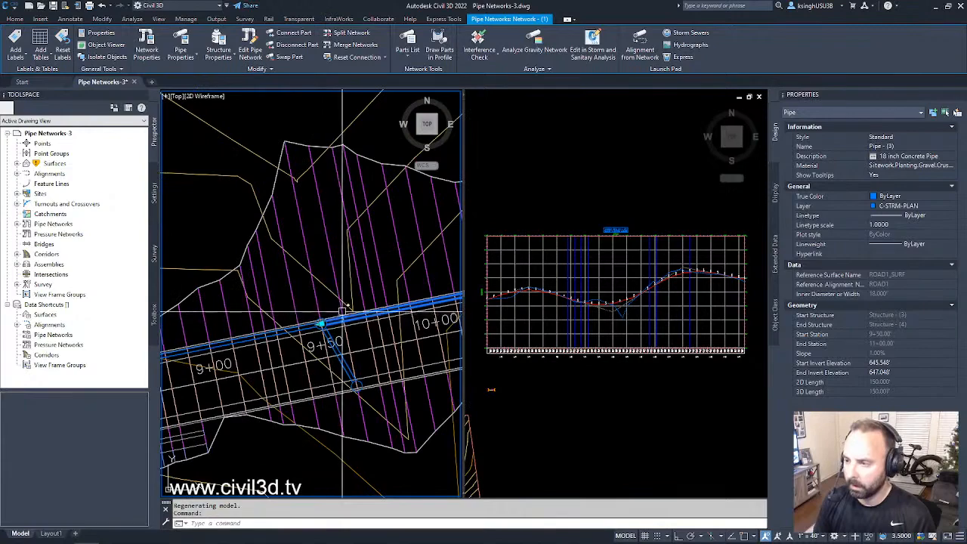
pyautogui.scroll(5, 347, 323)
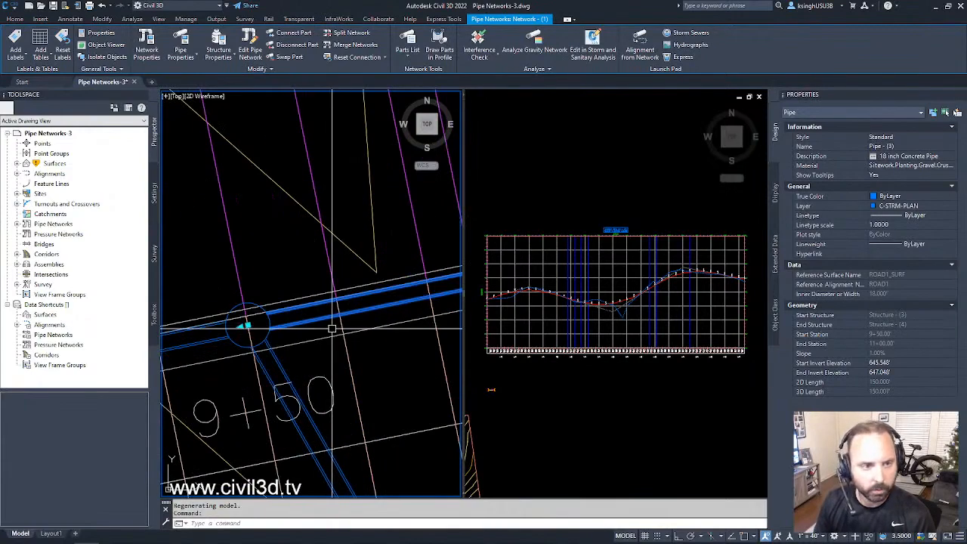
pyautogui.scroll(-6, 333, 328)
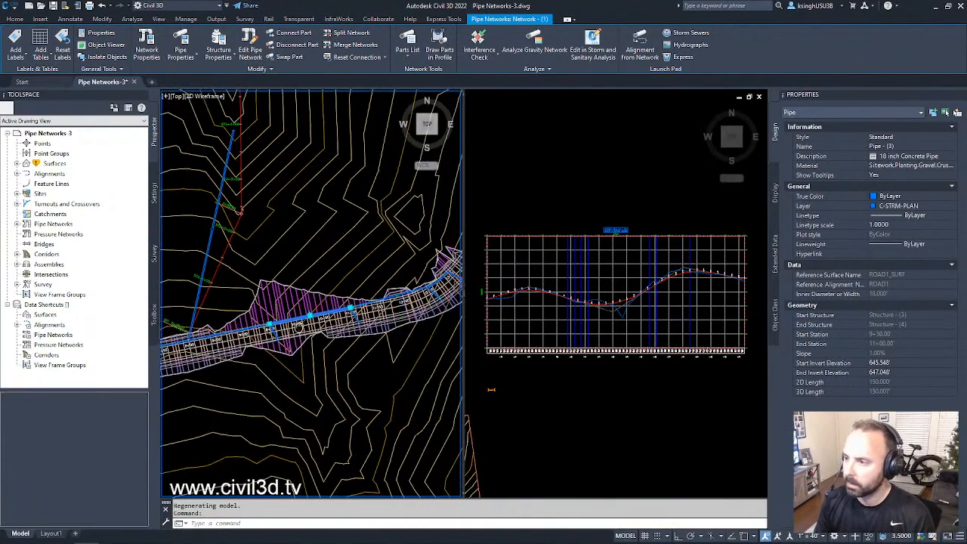
pyautogui.scroll(-3, 331, 346)
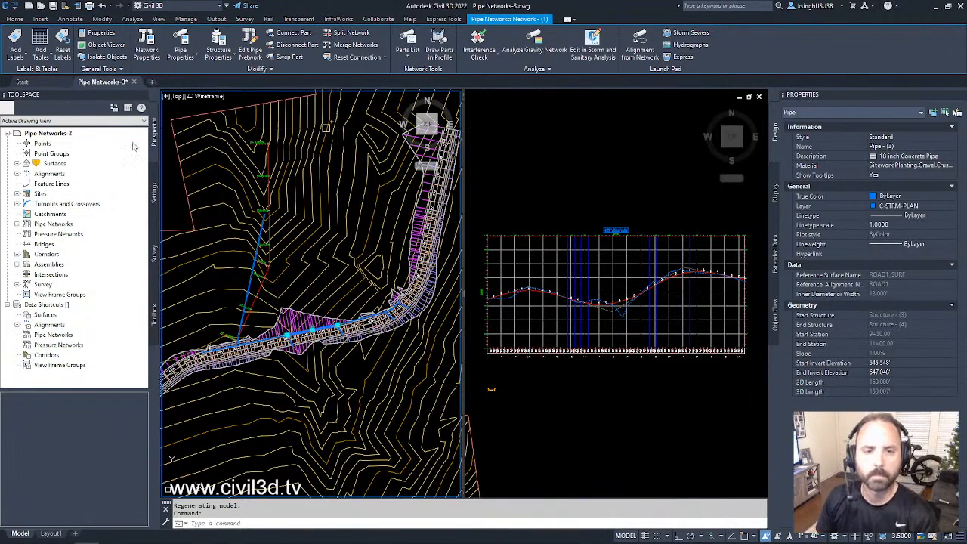
pyautogui.moveTo(362, 293)
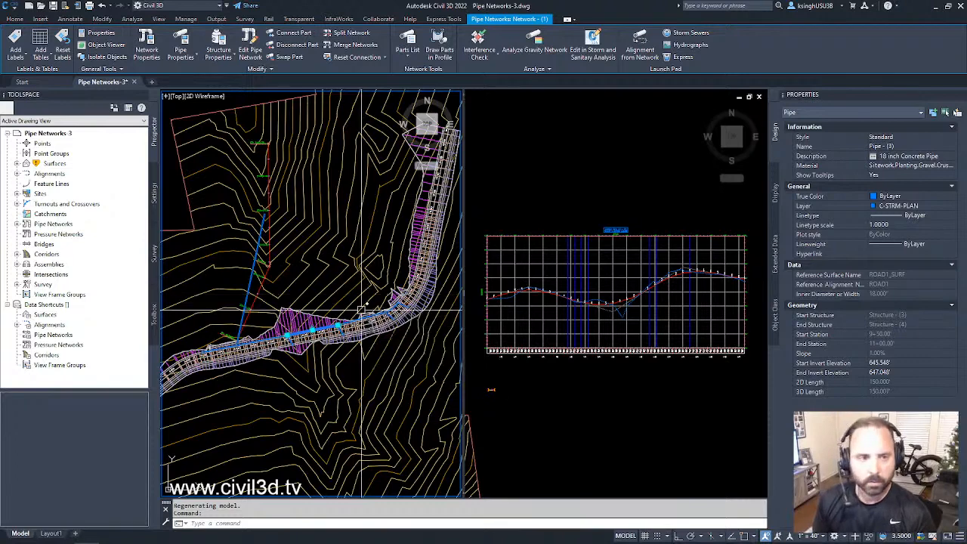
pyautogui.scroll(5, 310, 330)
pyautogui.scroll(2, 310, 332)
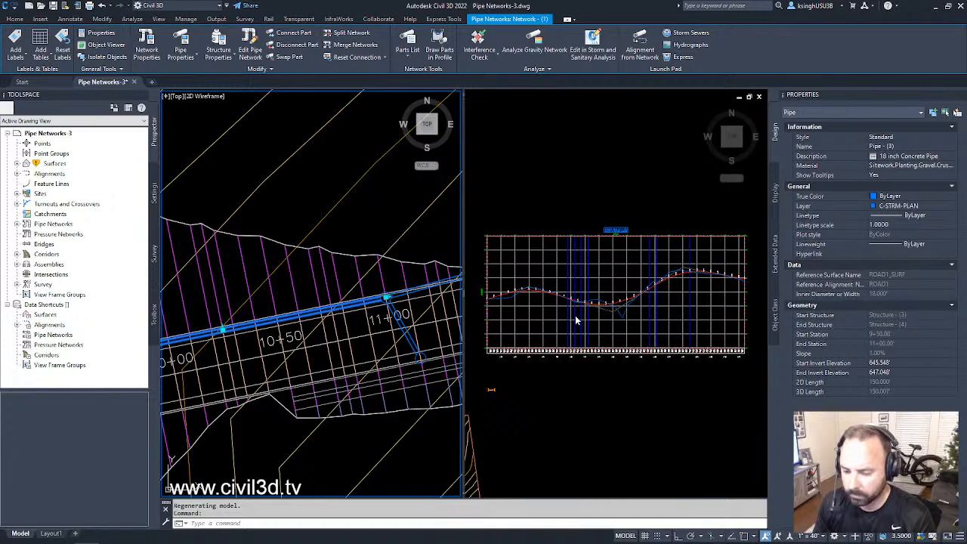
pyautogui.scroll(-4, 301, 328)
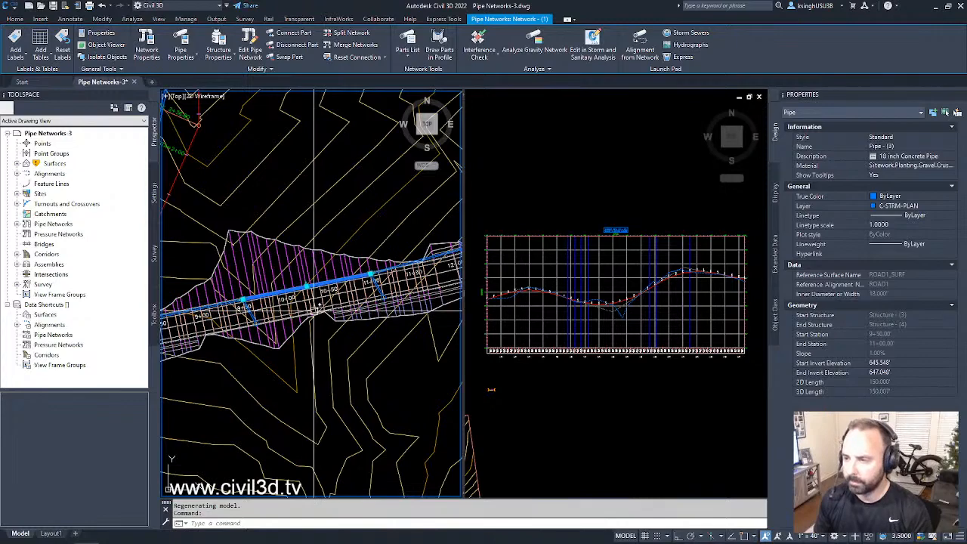
pyautogui.press('Escape')
# Draw the 18 inch pipe between stations 9+50 and 11+00 in the ROAD1 profile view
pyautogui.scroll(4, 286, 293)
pyautogui.scroll(4, 286, 293)
pyautogui.click(303, 277)
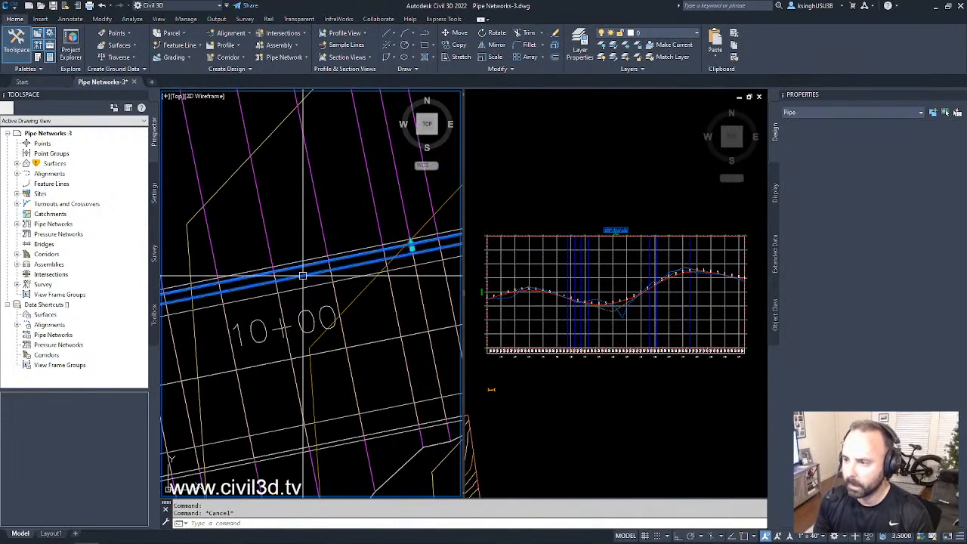
pyautogui.scroll(-5, 301, 310)
pyautogui.scroll(-3, 301, 309)
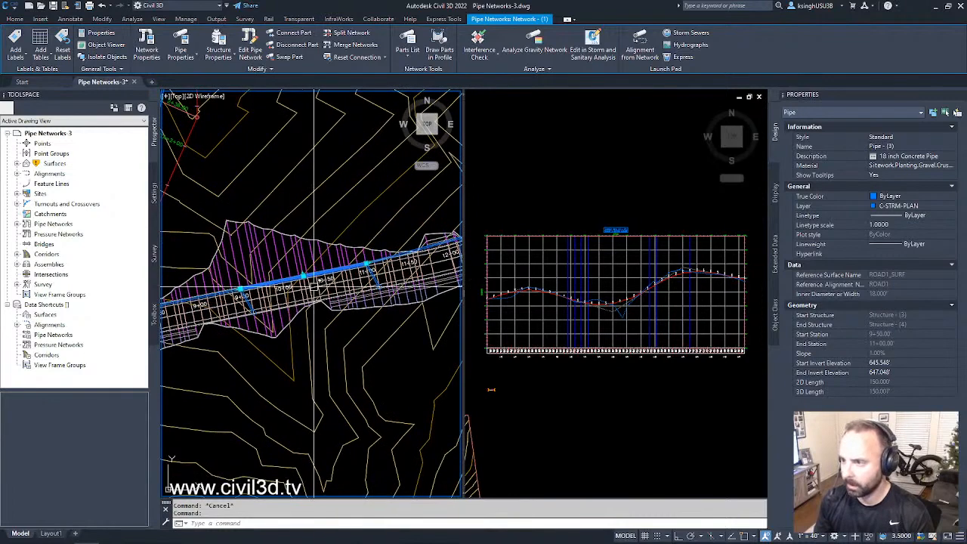
pyautogui.rightClick(315, 290)
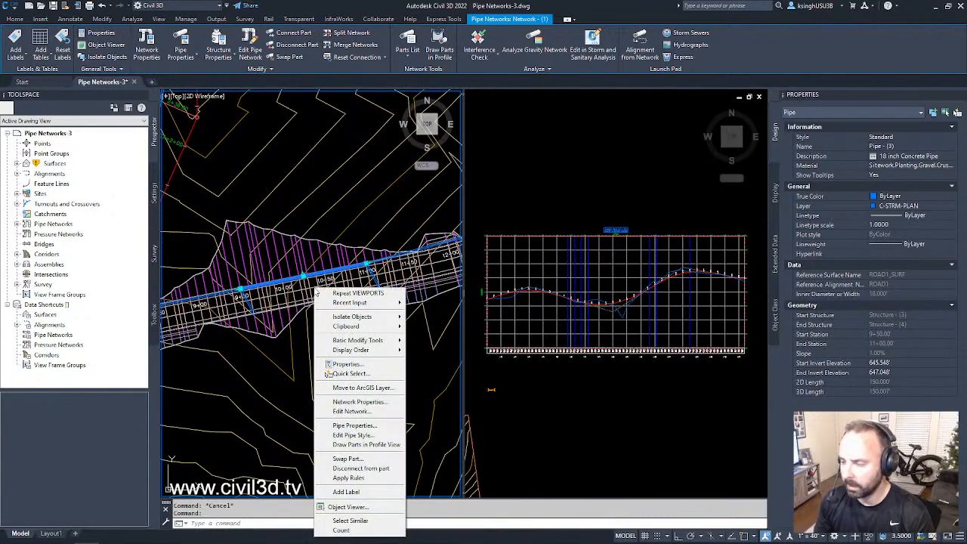
pyautogui.click(394, 446)
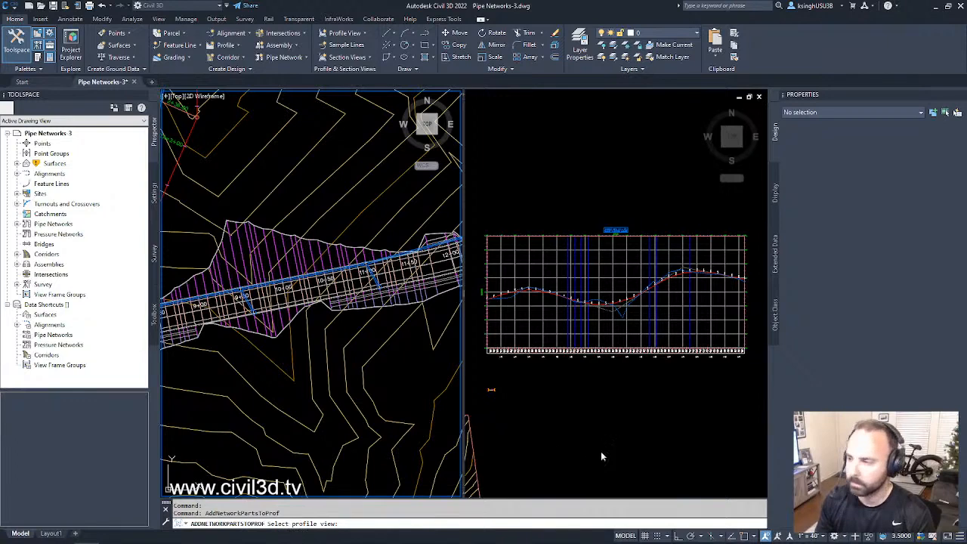
pyautogui.click(591, 396)
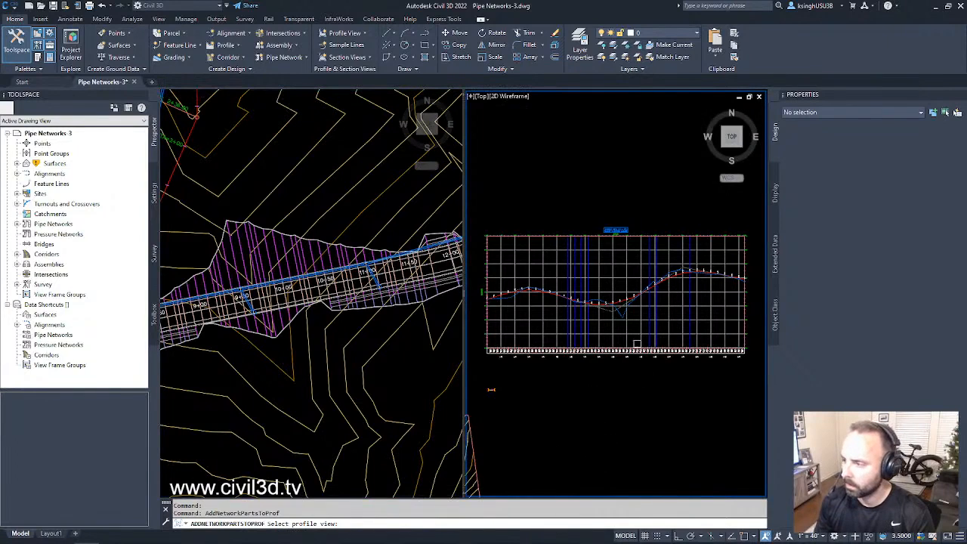
pyautogui.moveTo(625, 338); pyautogui.dragTo(627, 349, button='middle')
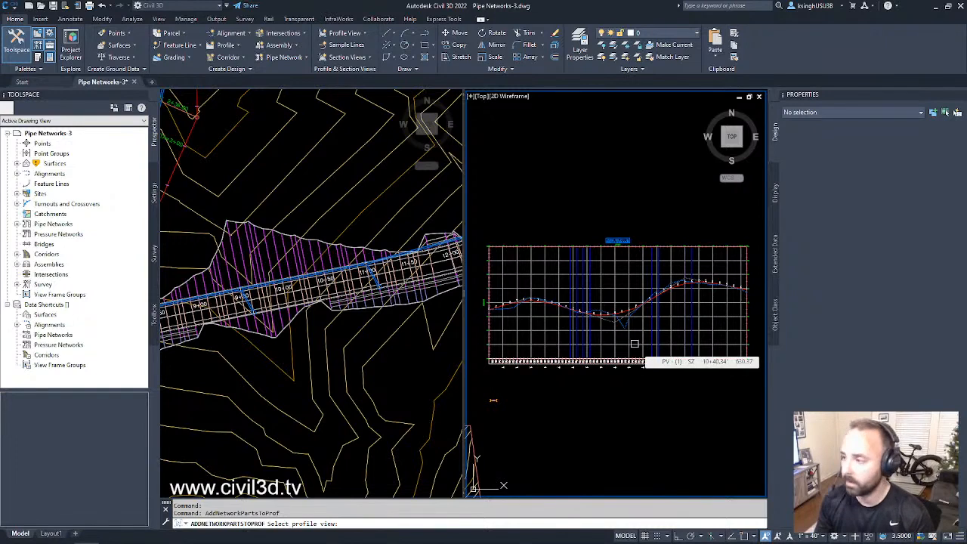
pyautogui.click(635, 344)
# Examine the pipe drawn in the profile view against the existing ground and design profile lines
pyautogui.scroll(8, 632, 327)
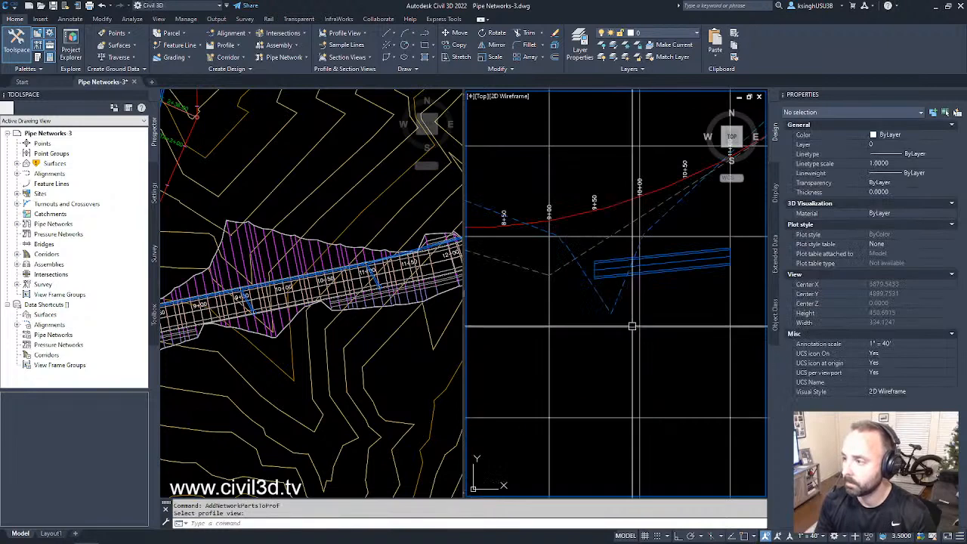
pyautogui.scroll(-3, 620, 332)
pyautogui.scroll(4, 618, 329)
pyautogui.press('Escape')
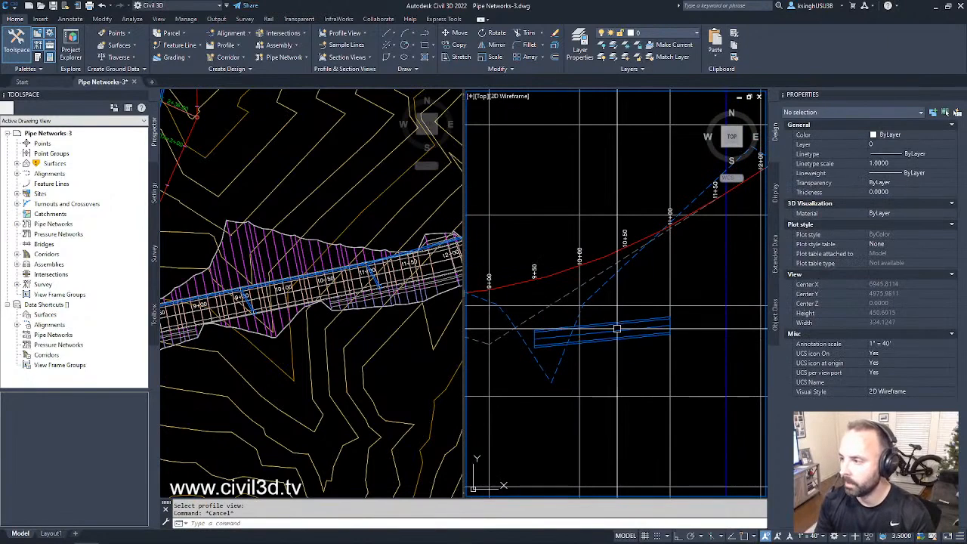
pyautogui.click(618, 329)
pyautogui.press('Escape')
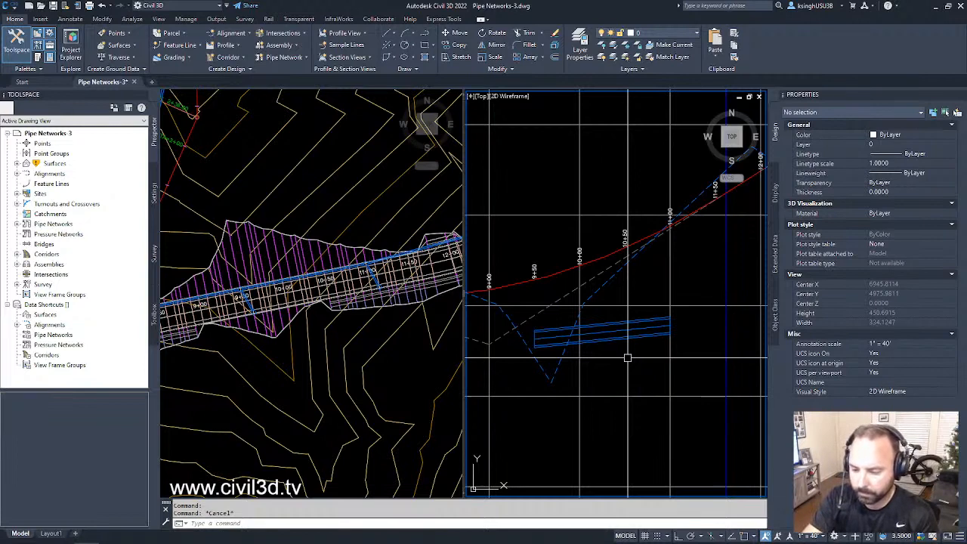
pyautogui.press('Escape')
pyautogui.moveTo(608, 353); pyautogui.dragTo(601, 360, button='middle')
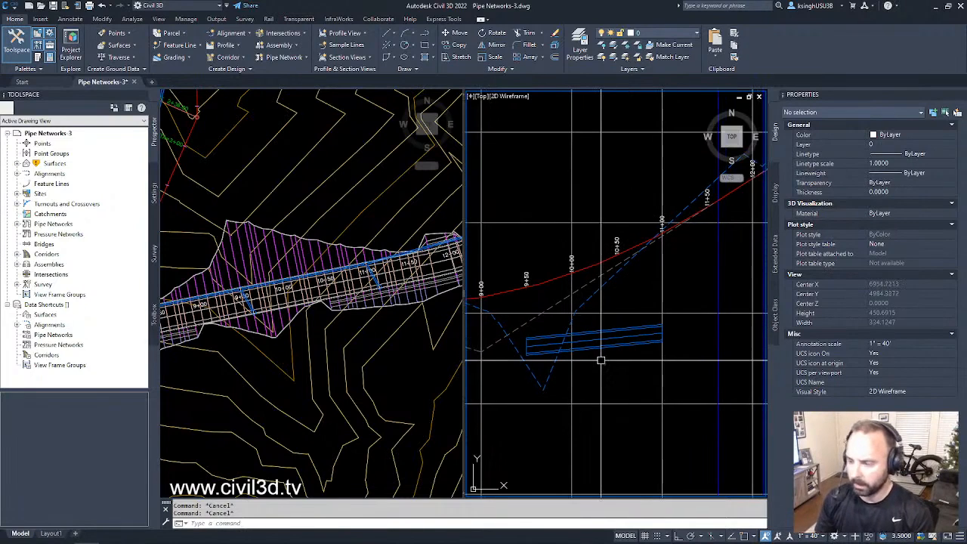
# Undo drawing the pipe between stations 9+50 and 11+00 in the profile view
pyautogui.write('u')
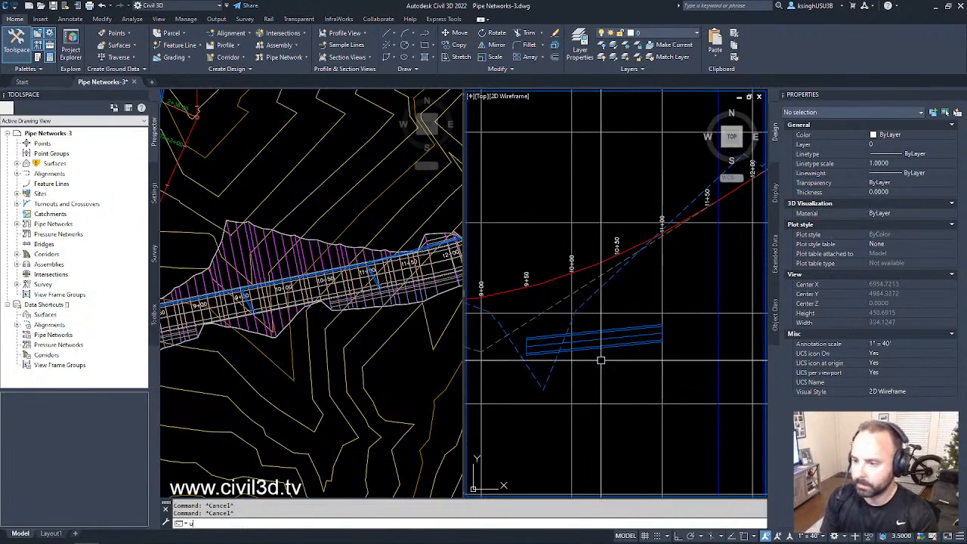
pyautogui.press('Return')
pyautogui.press('Return')
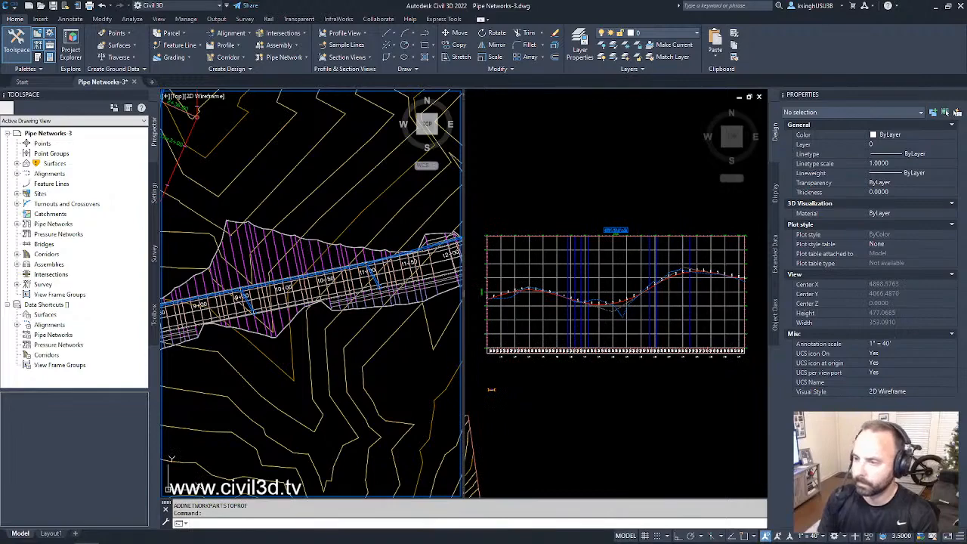
pyautogui.click(326, 365)
pyautogui.press('Escape')
pyautogui.press('Escape')
# Draw the 18 inch concrete pipe between stations 7+00 and 8+00 in the ROAD1 profile view
pyautogui.scroll(-5, 307, 348)
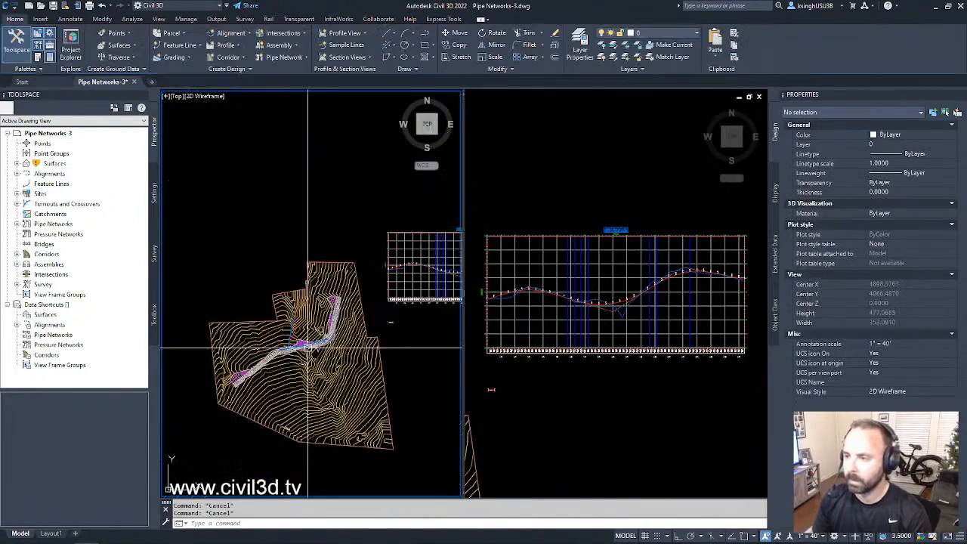
pyautogui.scroll(6, 308, 349)
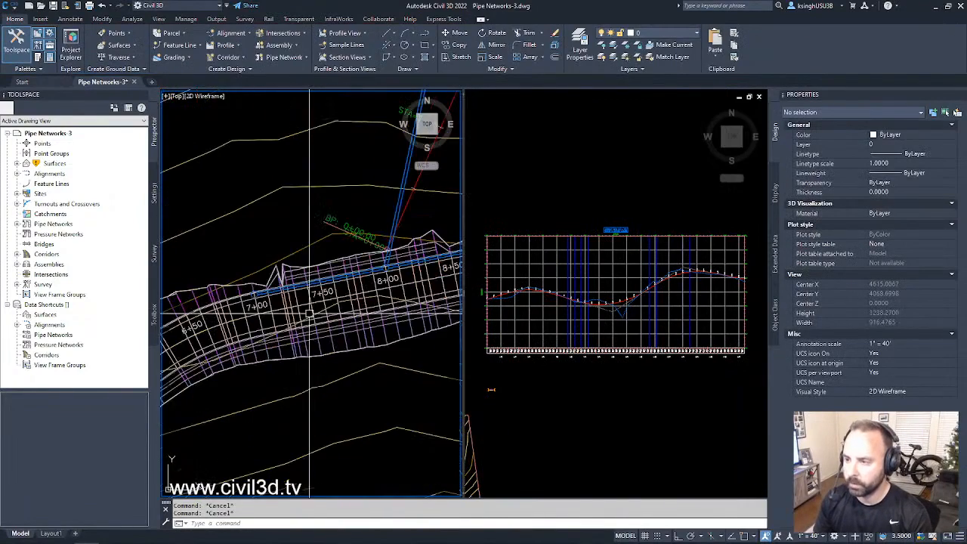
pyautogui.scroll(5, 309, 313)
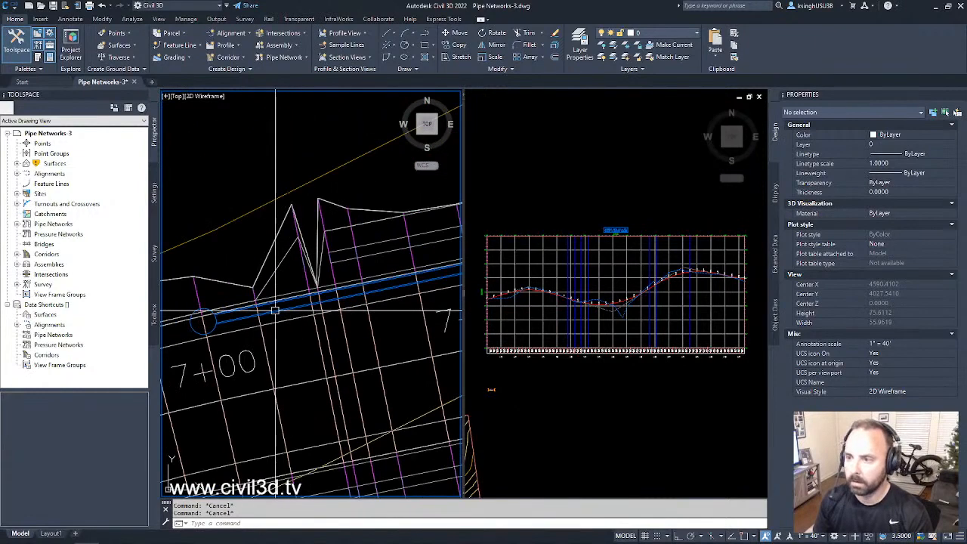
pyautogui.click(275, 310)
pyautogui.scroll(-5, 278, 331)
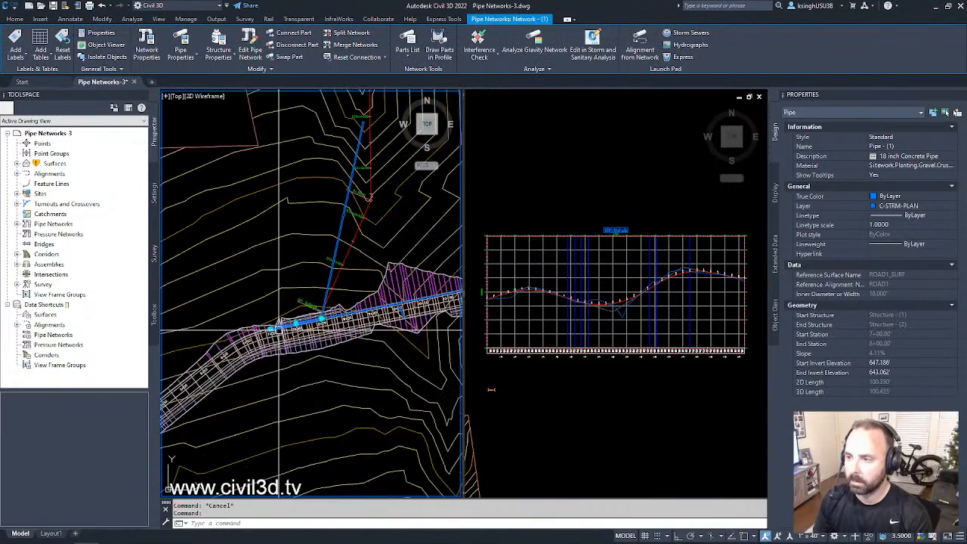
pyautogui.rightClick(264, 340)
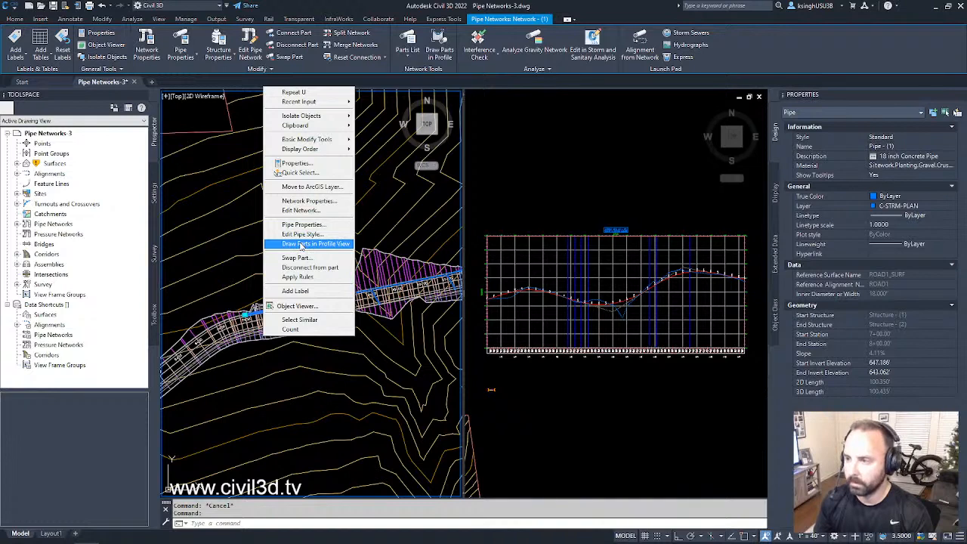
pyautogui.click(302, 244)
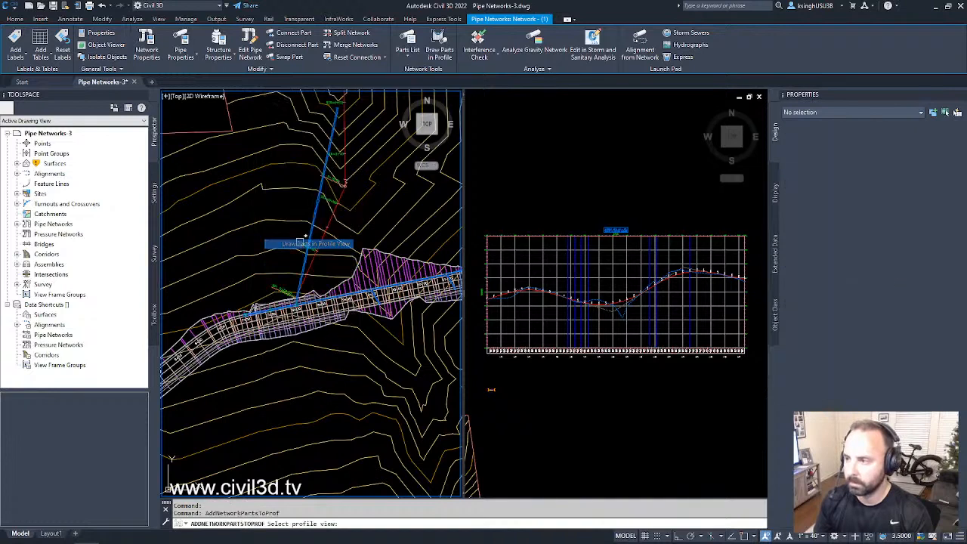
pyautogui.click(574, 395)
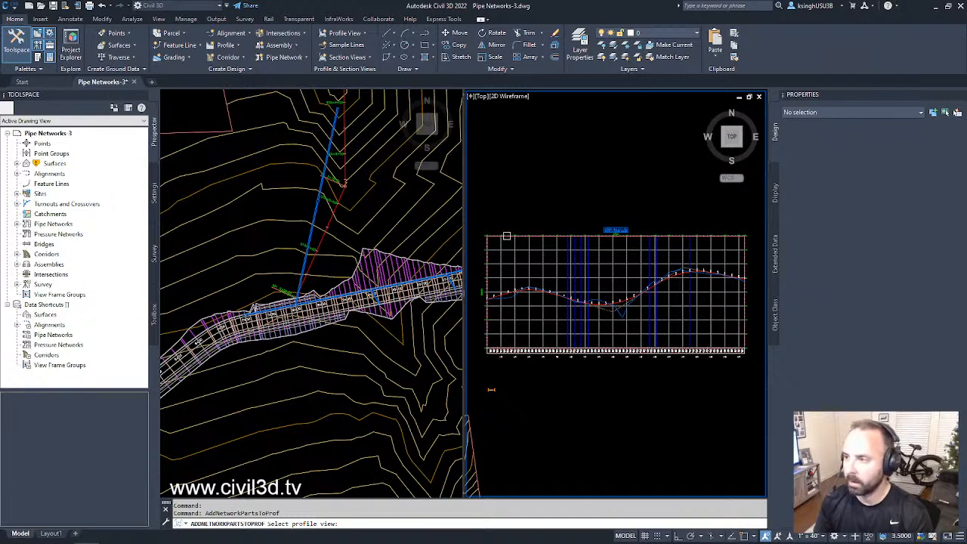
pyautogui.click(552, 281)
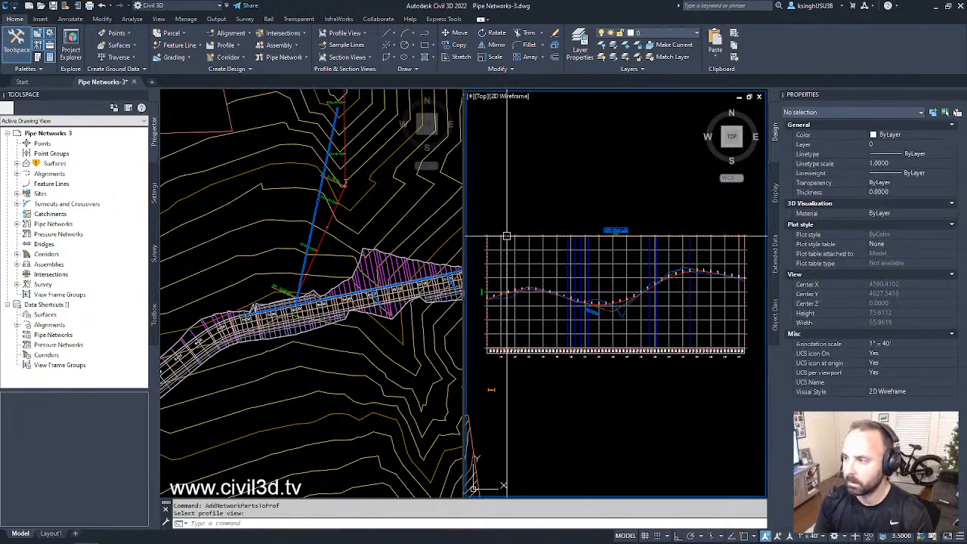
# Draw the 18 inch concrete pipe between stations 8+00 and 9+50 in the ROAD1 profile view
pyautogui.click(287, 396)
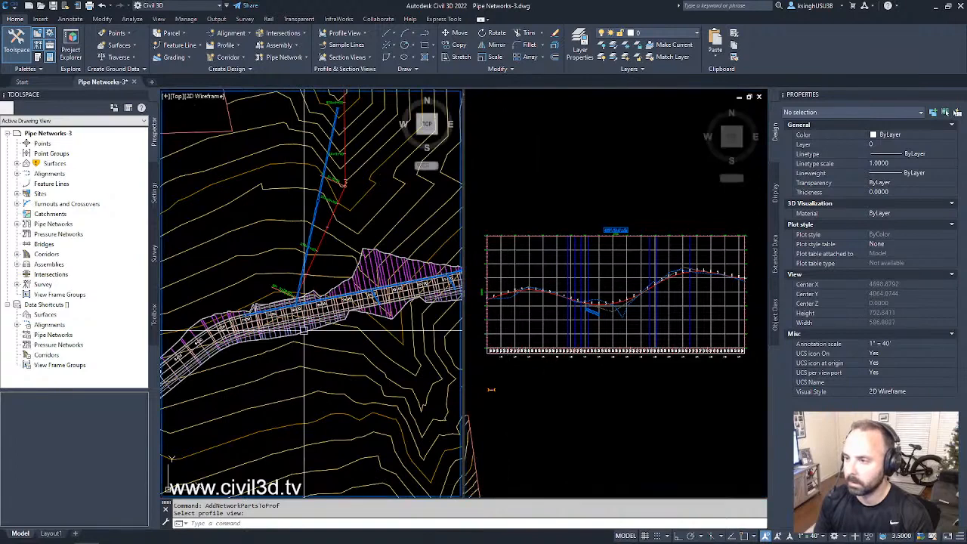
pyautogui.scroll(5, 318, 301)
pyautogui.scroll(4, 318, 302)
pyautogui.press('Escape')
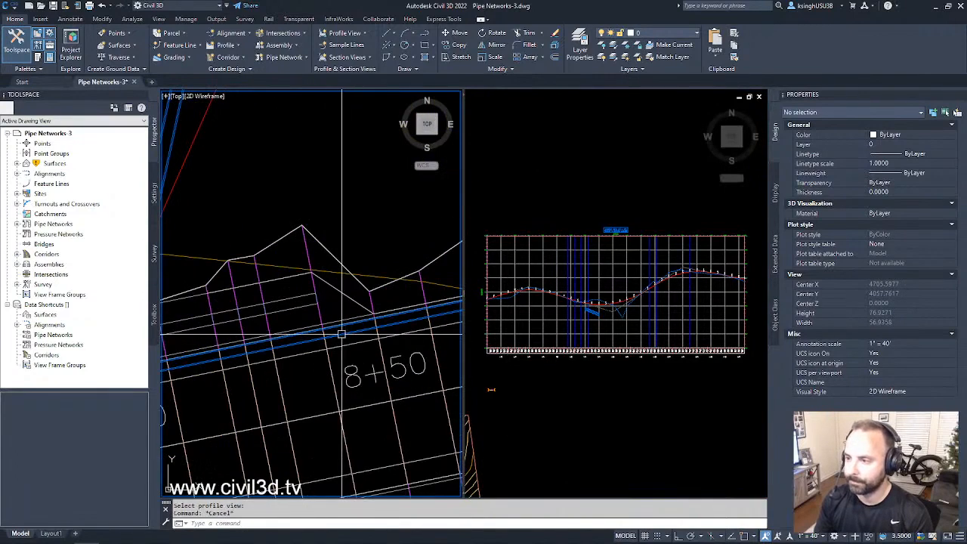
pyautogui.click(341, 335)
pyautogui.scroll(-6, 333, 343)
pyautogui.scroll(-3, 329, 339)
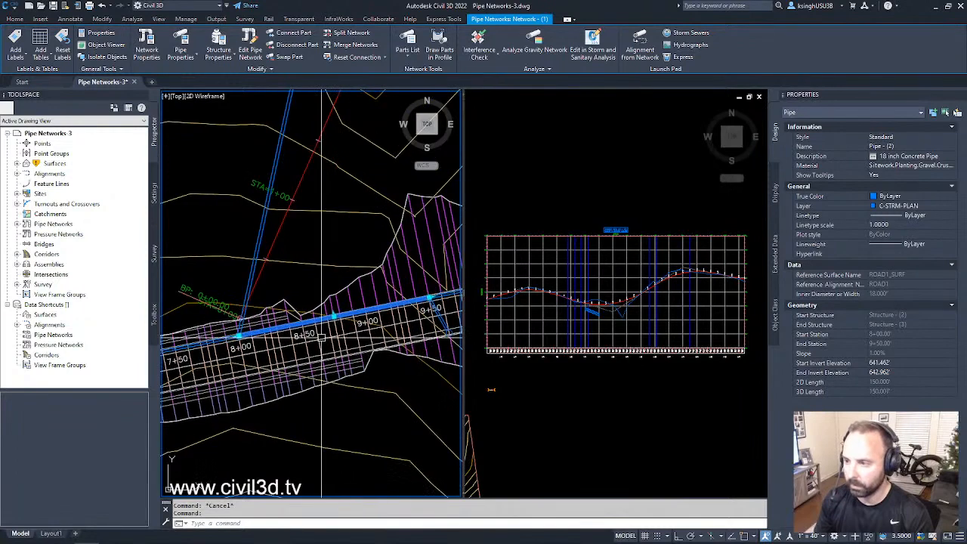
pyautogui.rightClick(323, 338)
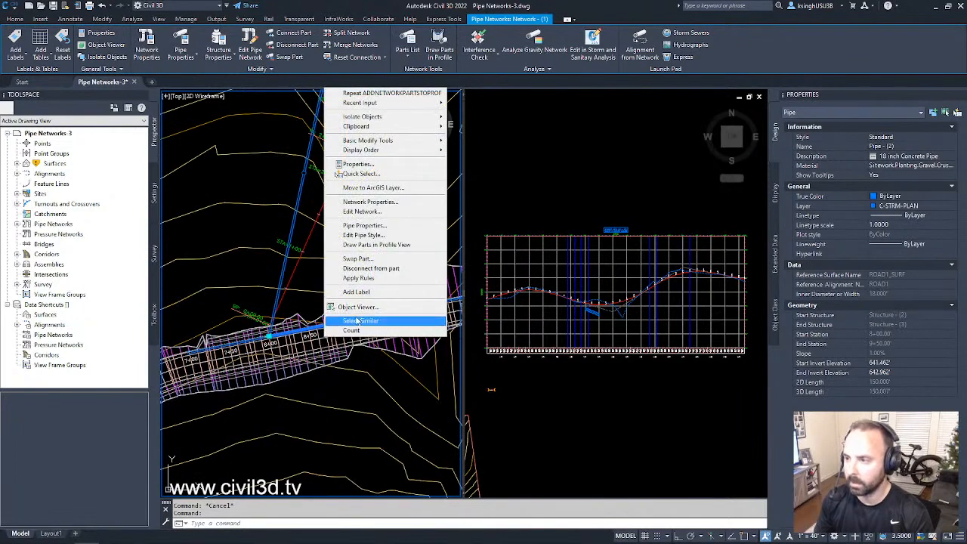
pyautogui.click(379, 246)
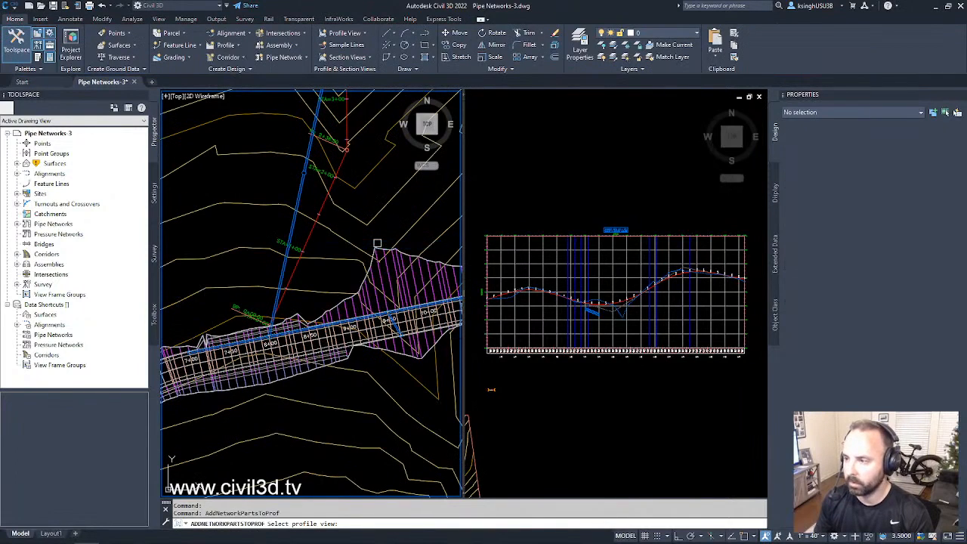
pyautogui.click(640, 373)
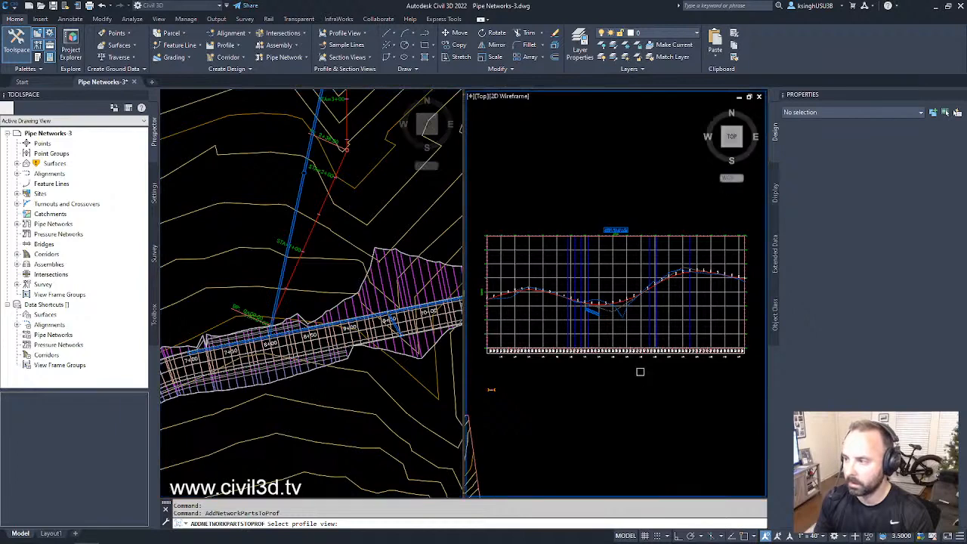
pyautogui.click(619, 332)
pyautogui.scroll(5, 625, 312)
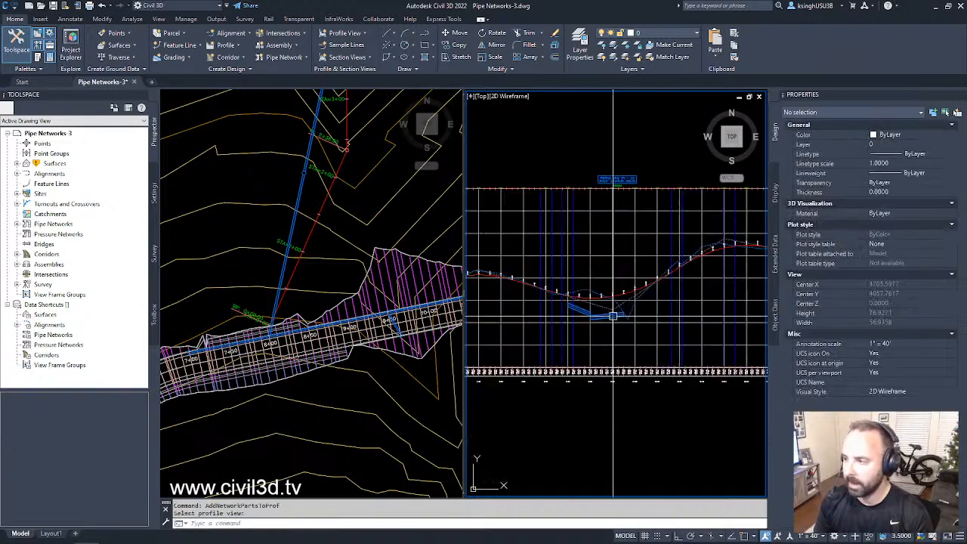
pyautogui.scroll(-5, 594, 330)
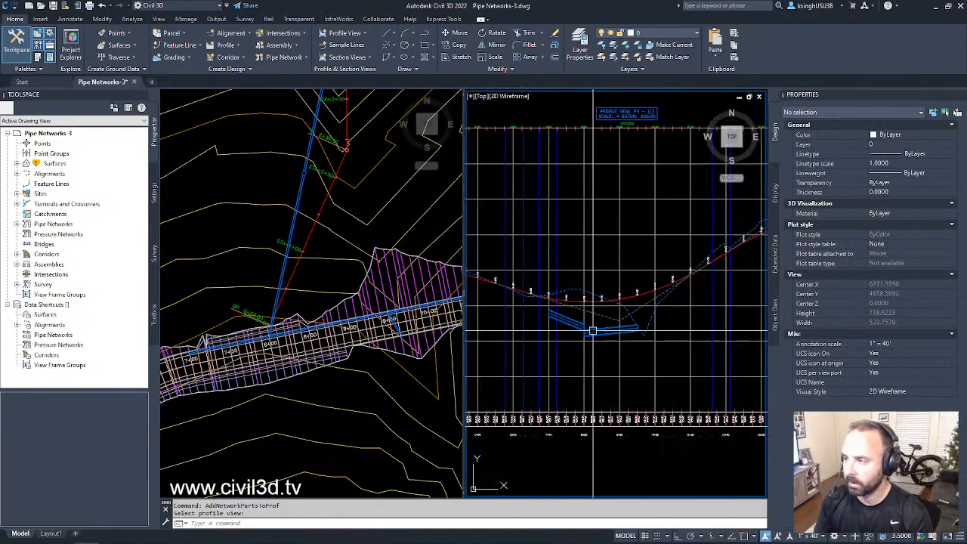
# Draw the 18 inch concrete pipe between stations 9+50 and 11+00 in the ROAD1 profile view
pyautogui.click(391, 372)
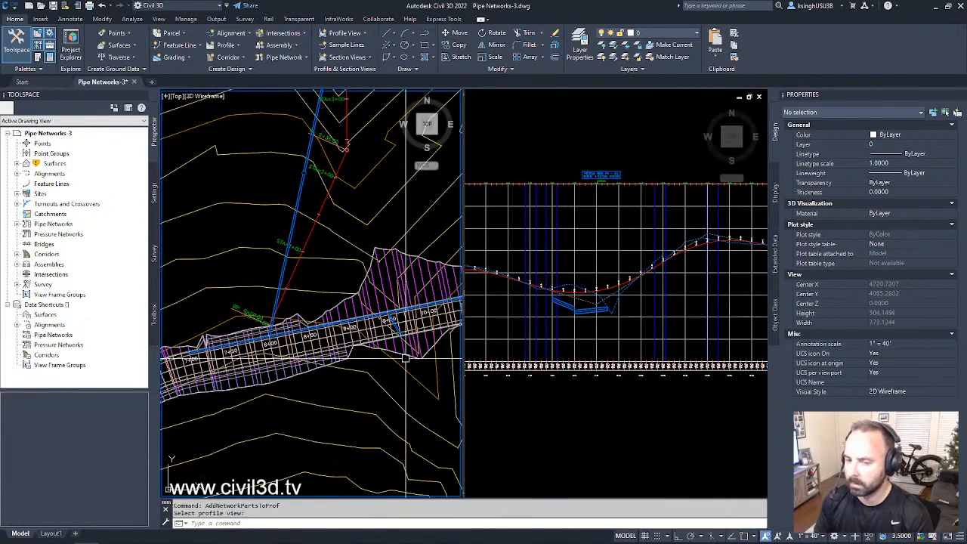
pyautogui.moveTo(423, 356); pyautogui.dragTo(377, 373, button='middle')
pyautogui.scroll(8, 376, 373)
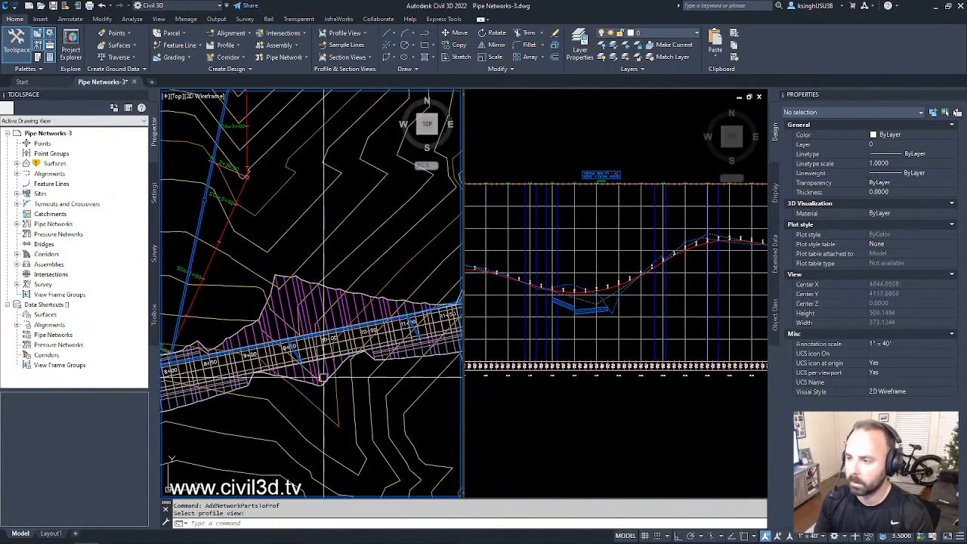
pyautogui.press('Escape')
pyautogui.click(329, 295)
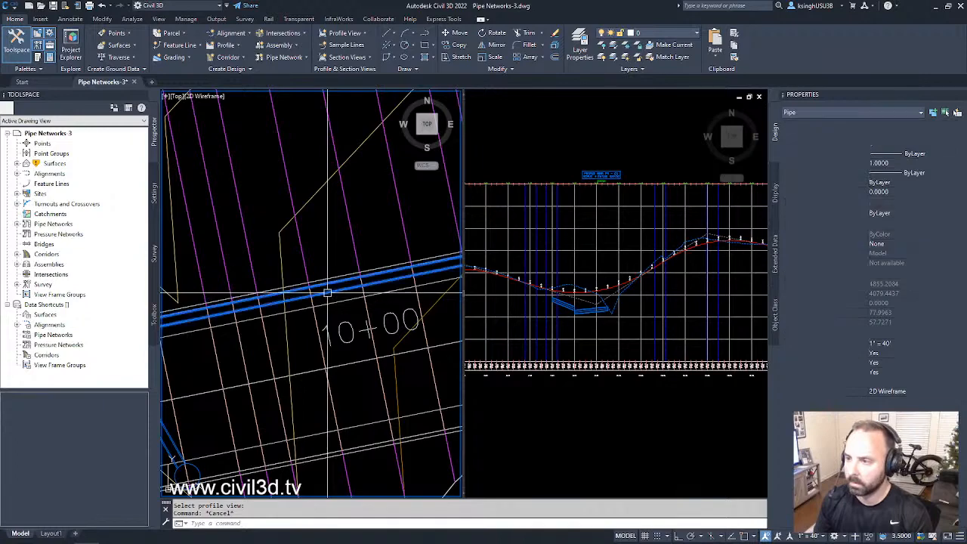
pyautogui.scroll(-6, 325, 317)
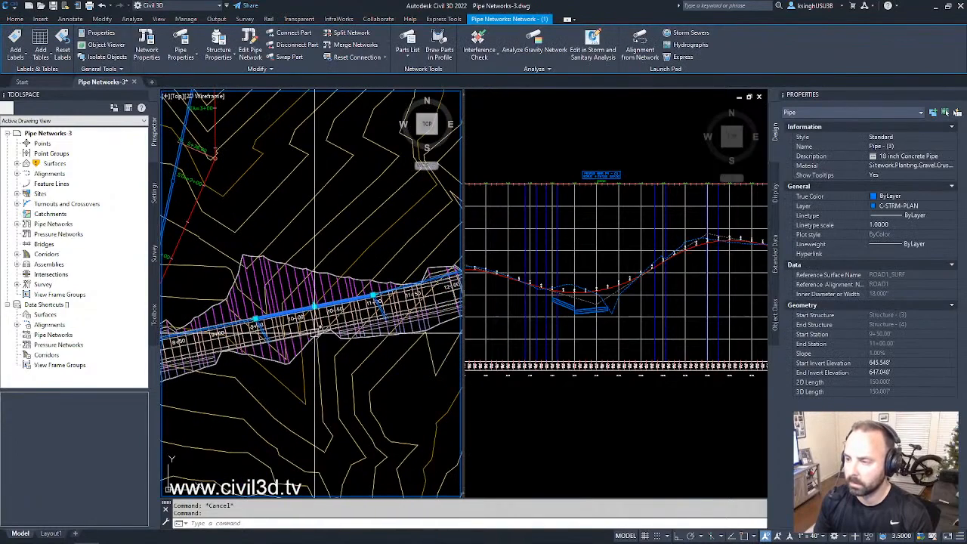
pyautogui.rightClick(316, 341)
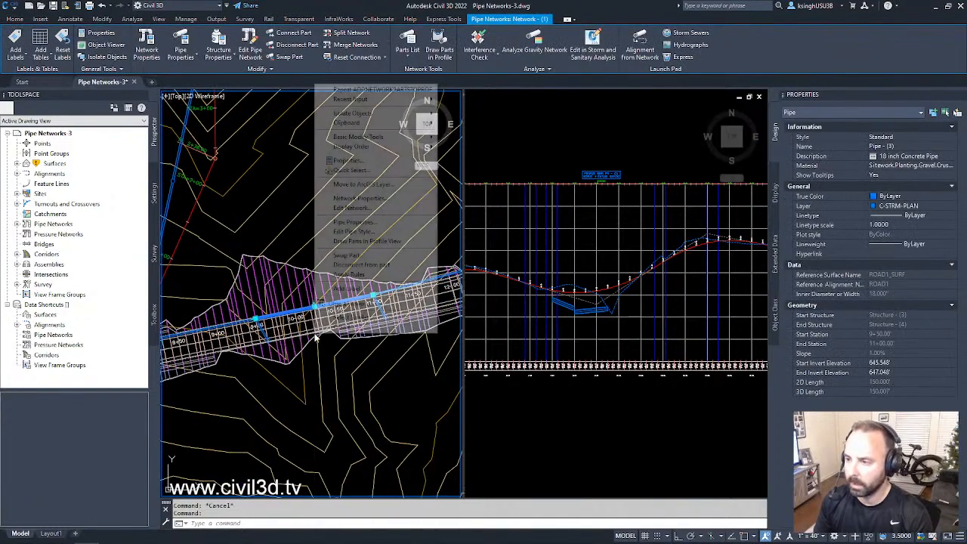
pyautogui.click(385, 242)
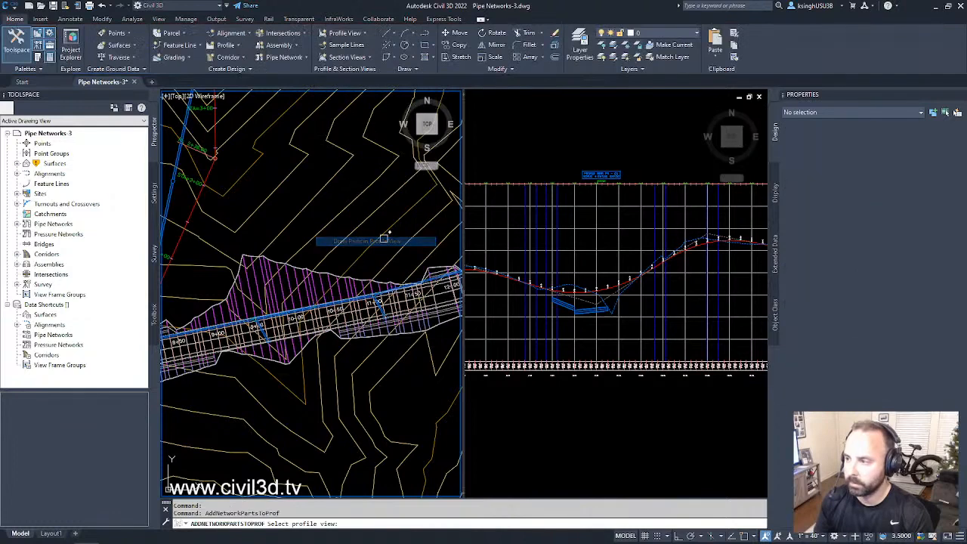
pyautogui.click(586, 345)
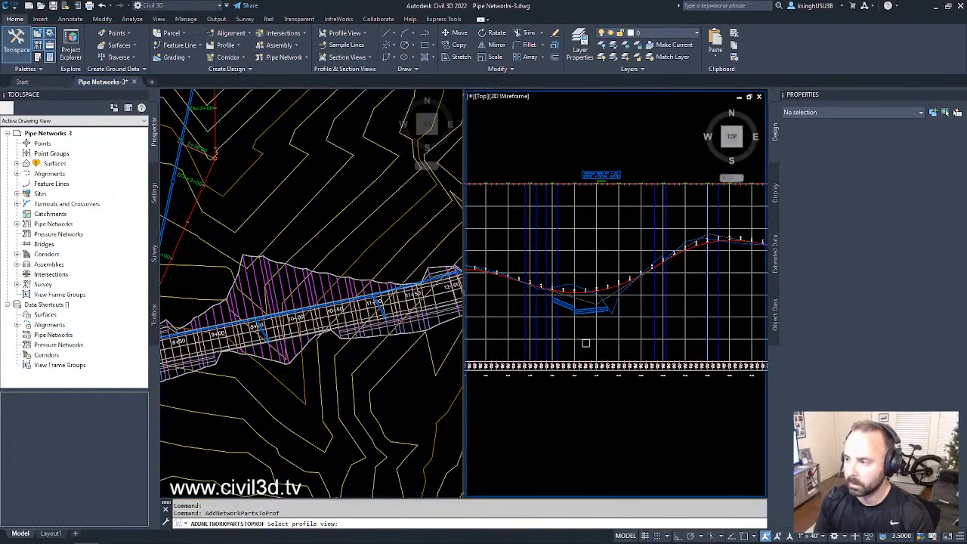
pyautogui.click(675, 296)
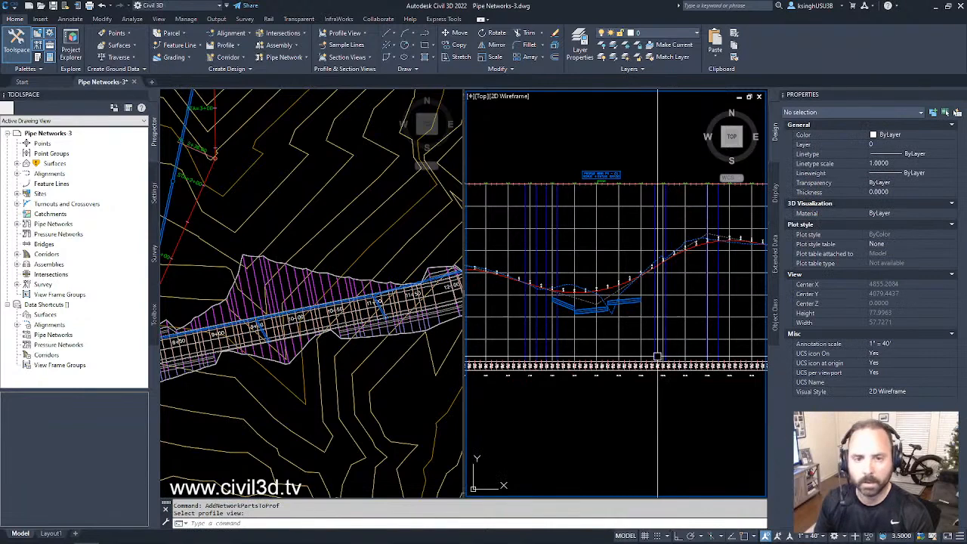
pyautogui.moveTo(662, 350); pyautogui.dragTo(635, 354, button='middle')
pyautogui.scroll(-2, 633, 343)
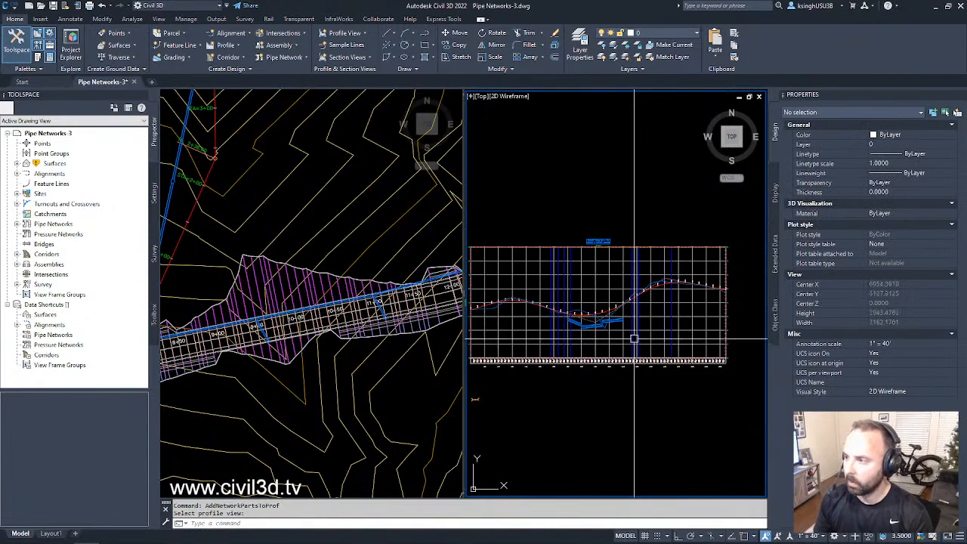
# Undo drawing the three pipes between stations 7+00 and 11+00 in the ROAD1 profile view
pyautogui.press('Escape')
pyautogui.press('Escape')
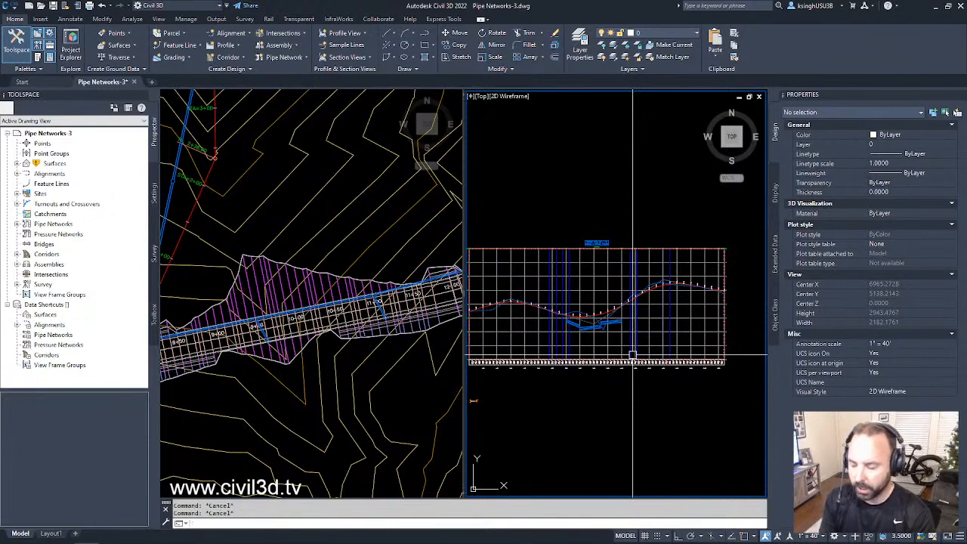
pyautogui.write('u')
pyautogui.press('Return')
pyautogui.press('Return')
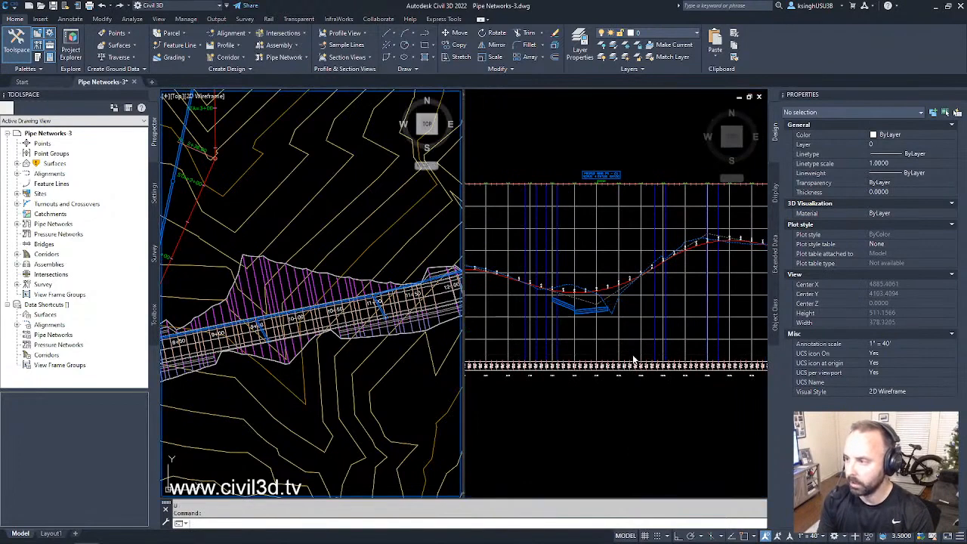
pyautogui.press('Return')
pyautogui.press('Return')
pyautogui.press('Return')
pyautogui.press('Return')
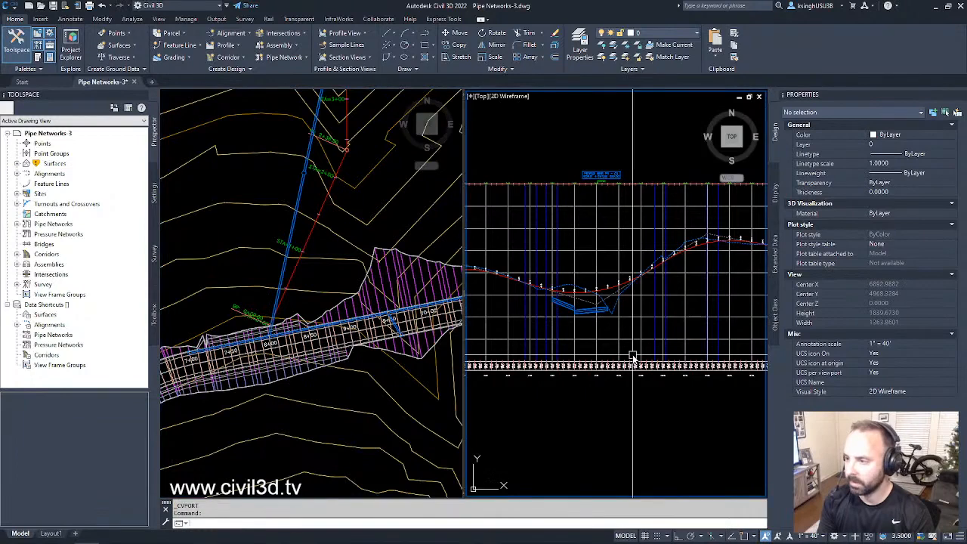
pyautogui.press('Return')
pyautogui.press('Return')
pyautogui.press('Return')
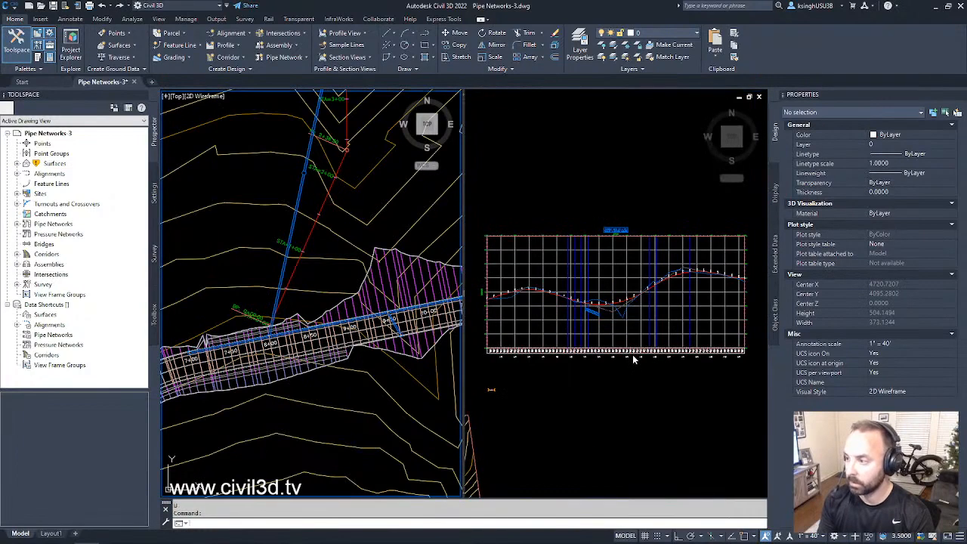
pyautogui.press('Return')
pyautogui.press('Return')
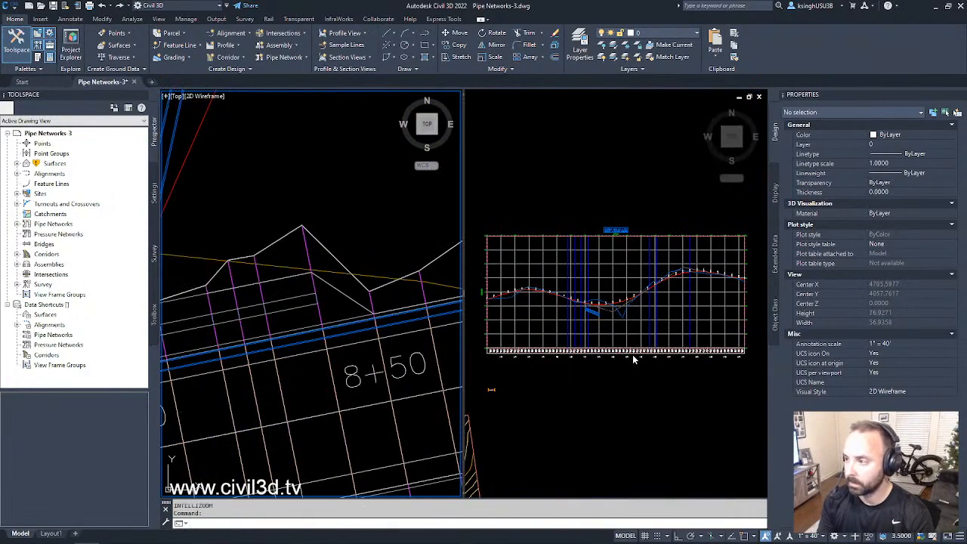
pyautogui.press('Return')
pyautogui.press('Return')
pyautogui.press('Return')
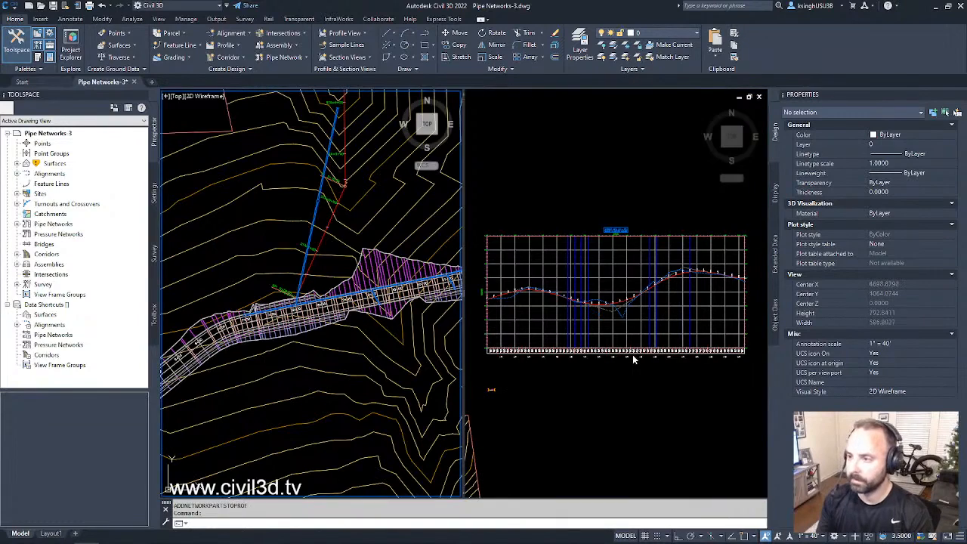
pyautogui.press('Escape')
# Select the two 18 inch concrete pipes in plan that run from station 7+00 to 8+00 and from 8+00 to 9+50
pyautogui.scroll(2, 312, 306)
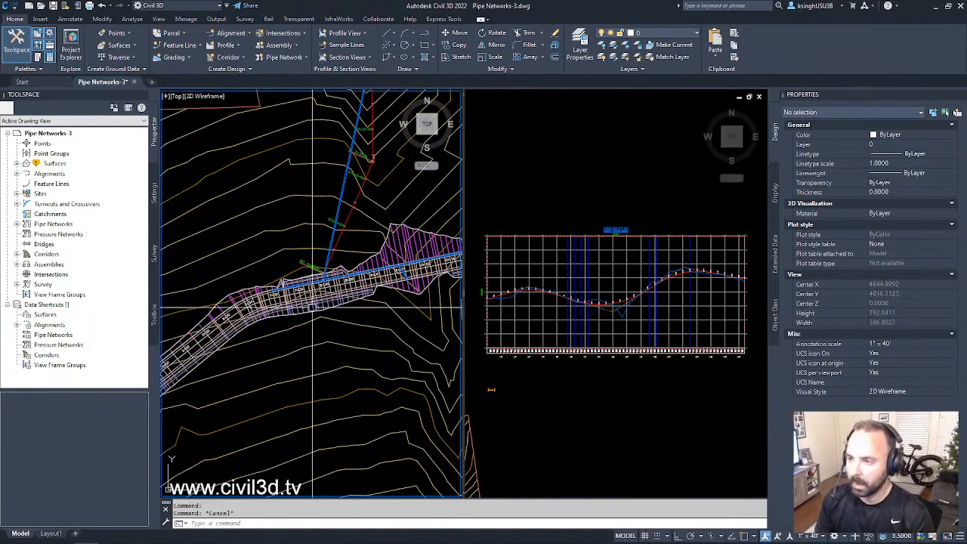
pyautogui.scroll(4, 313, 306)
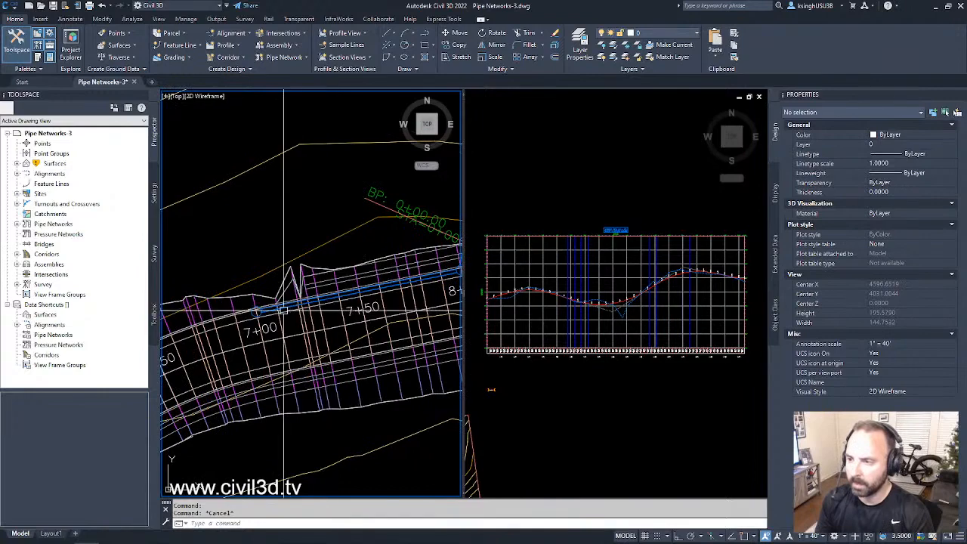
pyautogui.scroll(2, 286, 307)
pyautogui.scroll(-1, 287, 306)
pyautogui.click(287, 307)
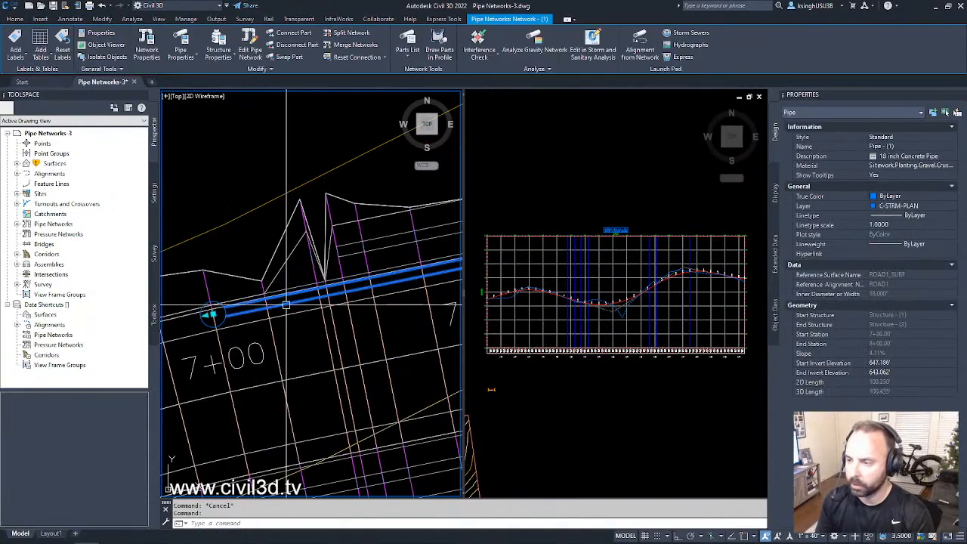
pyautogui.scroll(-3, 285, 307)
pyautogui.scroll(5, 342, 298)
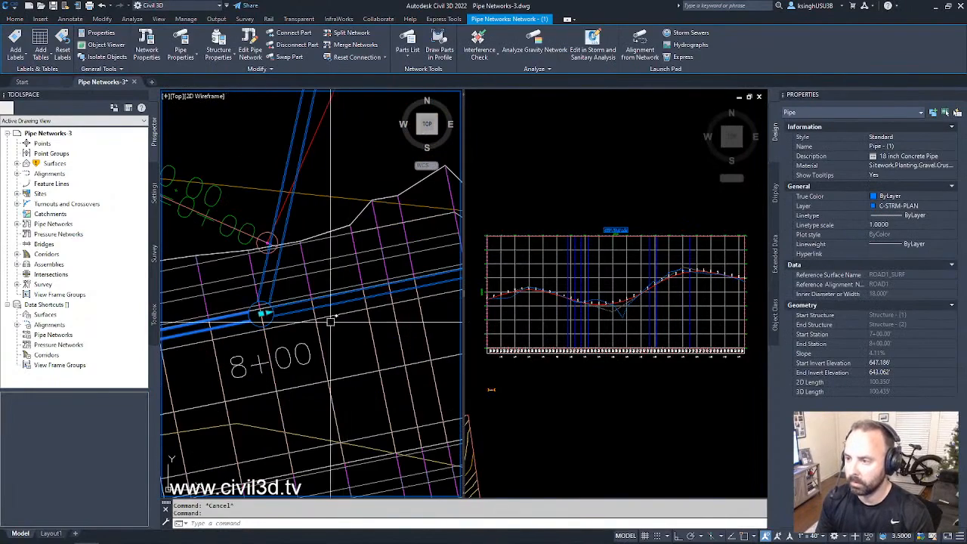
pyautogui.scroll(-3, 331, 321)
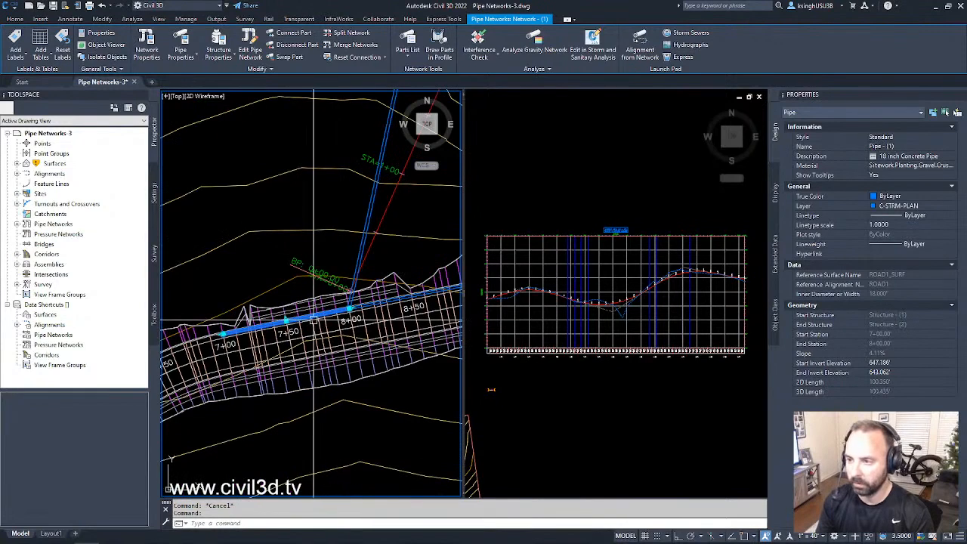
pyautogui.scroll(4, 314, 321)
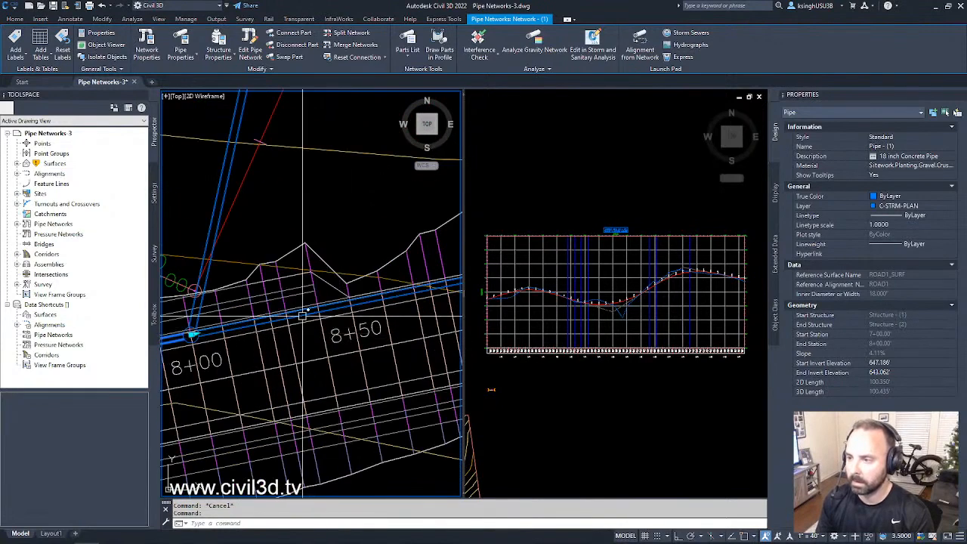
pyautogui.click(302, 314)
pyautogui.scroll(-5, 301, 340)
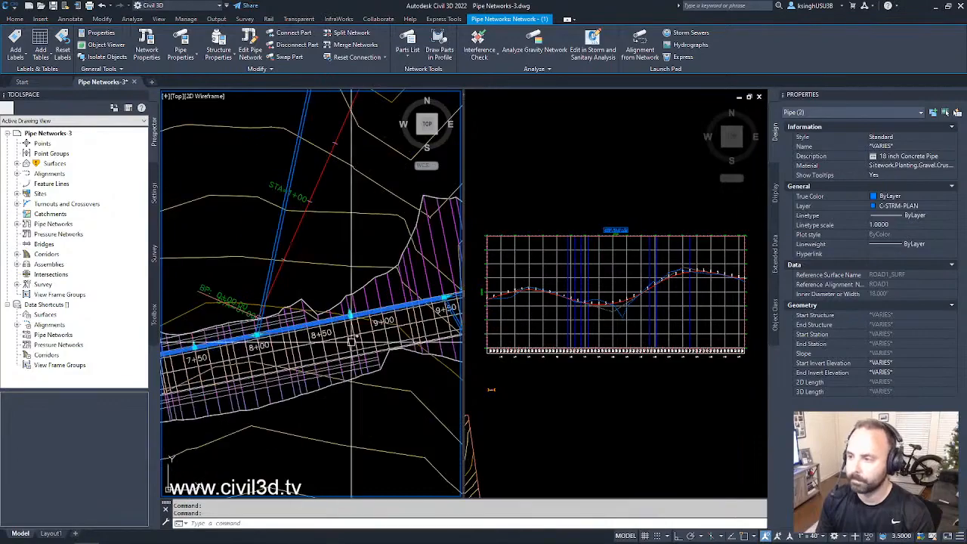
# Add the pipe between stations 9+50 and 11+00 and the next pipe passing station 11+50 to the plan selection
pyautogui.moveTo(436, 340); pyautogui.dragTo(221, 360, button='middle')
pyautogui.scroll(6, 289, 314)
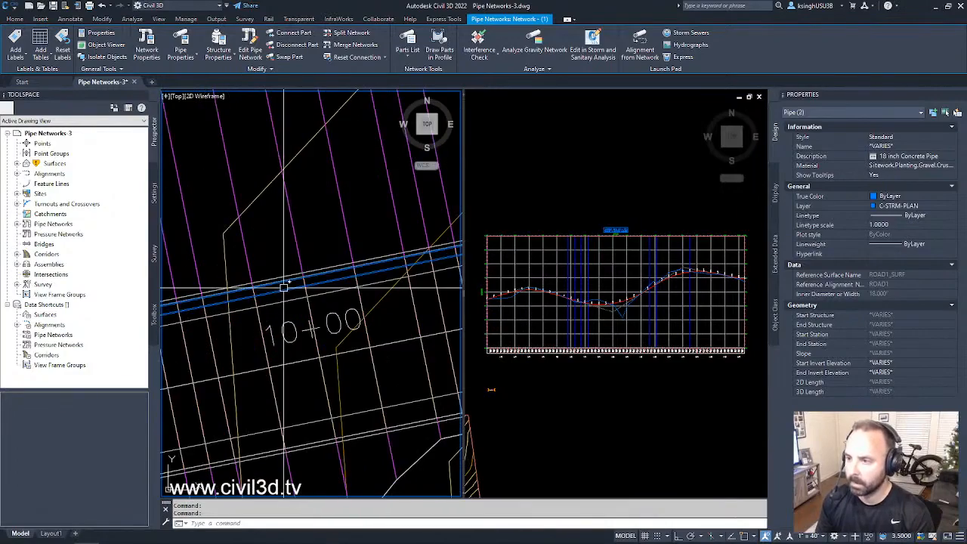
pyautogui.click(284, 288)
pyautogui.scroll(-4, 276, 310)
pyautogui.scroll(-5, 303, 321)
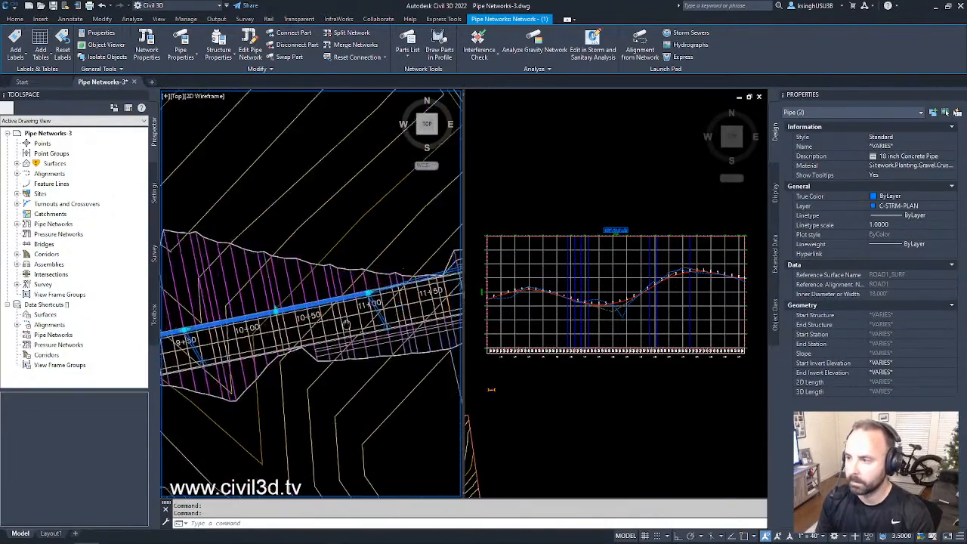
pyautogui.scroll(6, 347, 321)
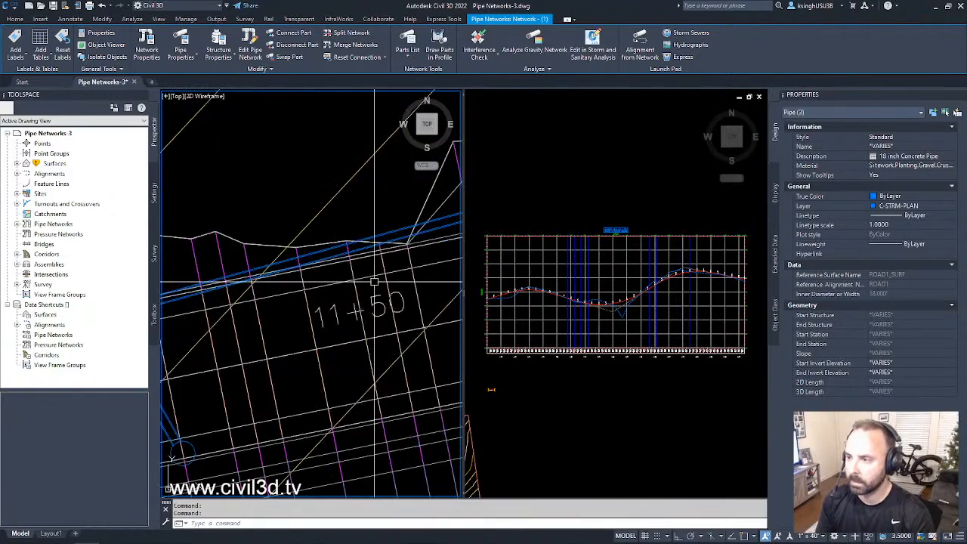
pyautogui.click(389, 230)
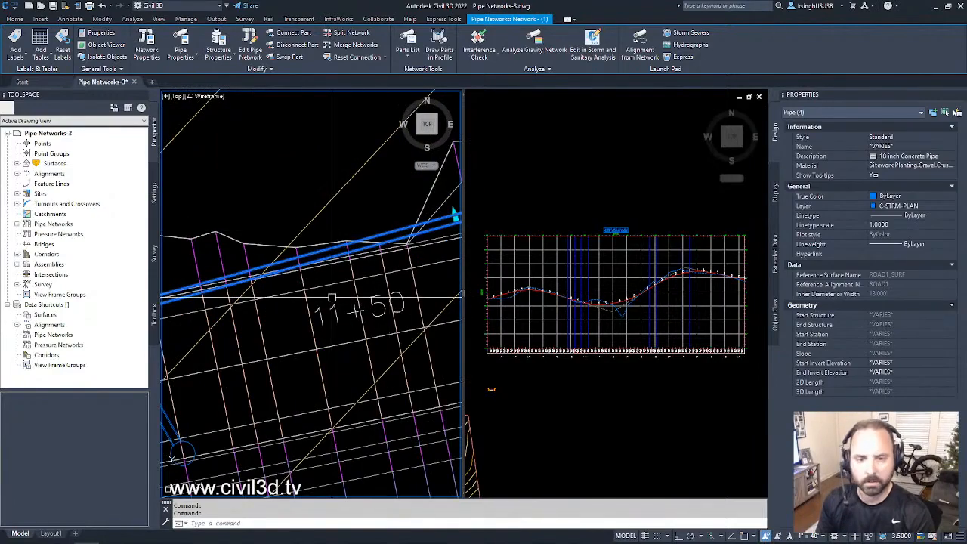
pyautogui.scroll(-5, 363, 287)
pyautogui.scroll(3, 280, 341)
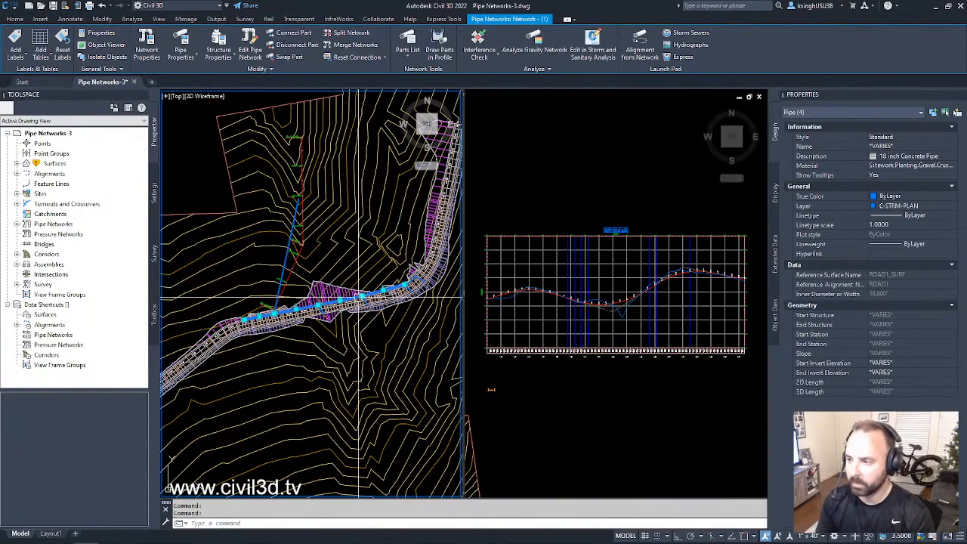
# Draw the four selected storm pipes together as parts in the ROAD1 profile view
pyautogui.rightClick(312, 340)
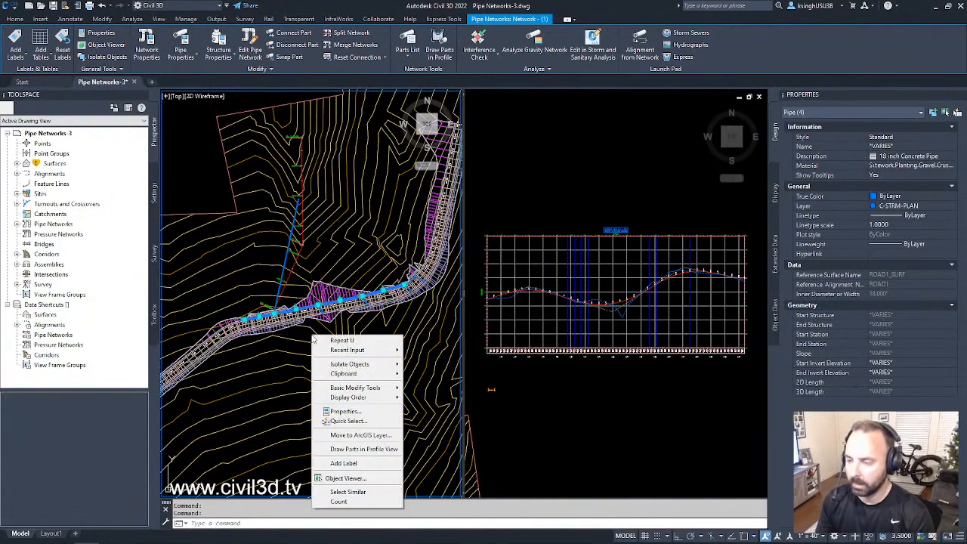
pyautogui.click(385, 451)
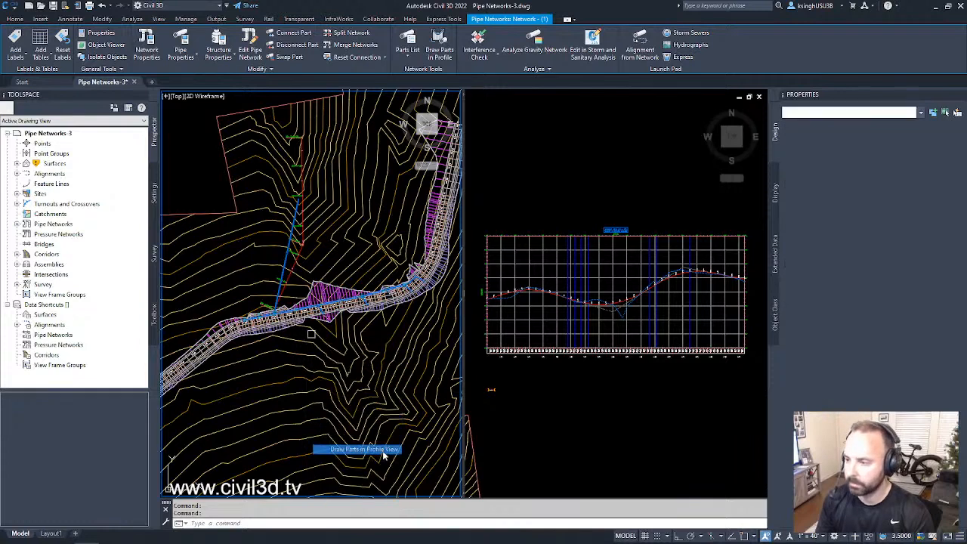
pyautogui.click(575, 377)
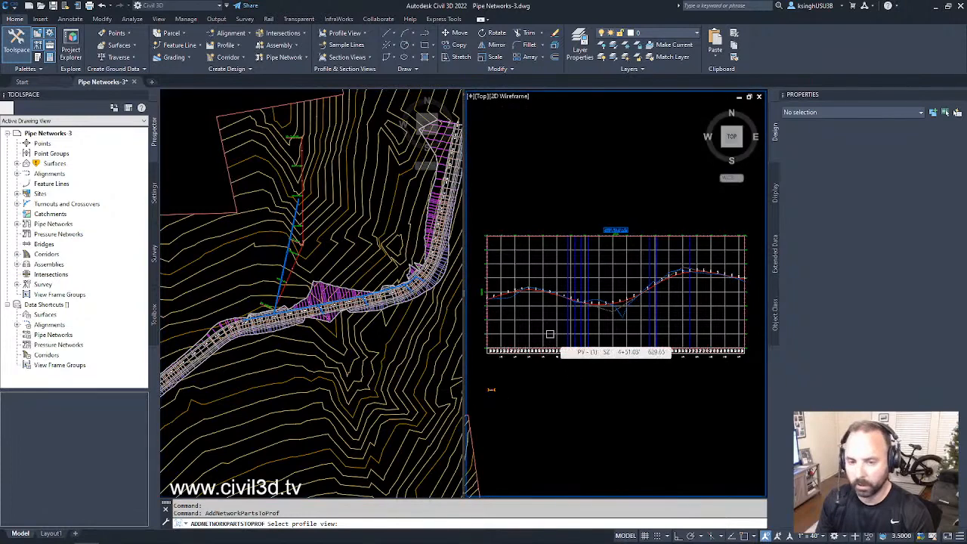
pyautogui.click(550, 334)
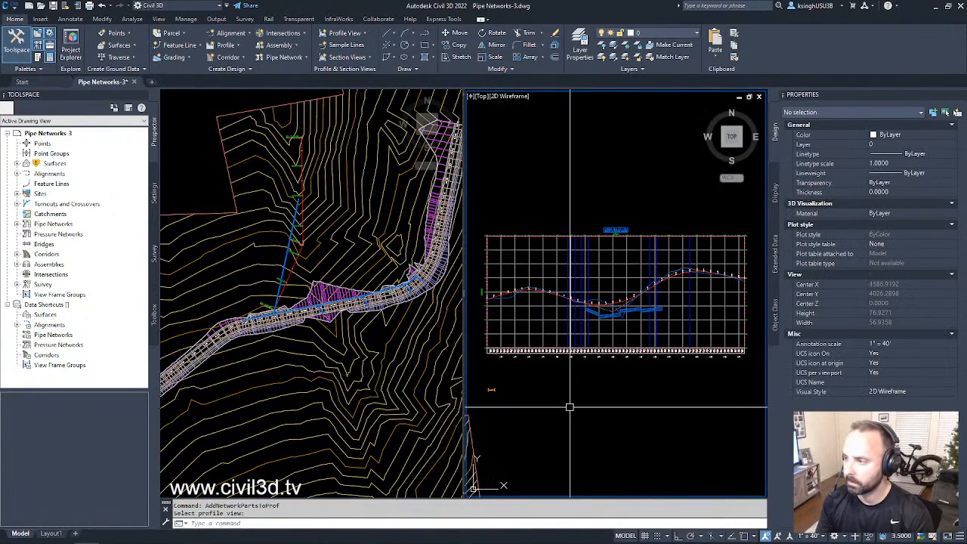
# Examine the newly drawn run of pipes along the ROAD1 profile view
pyautogui.scroll(4, 631, 328)
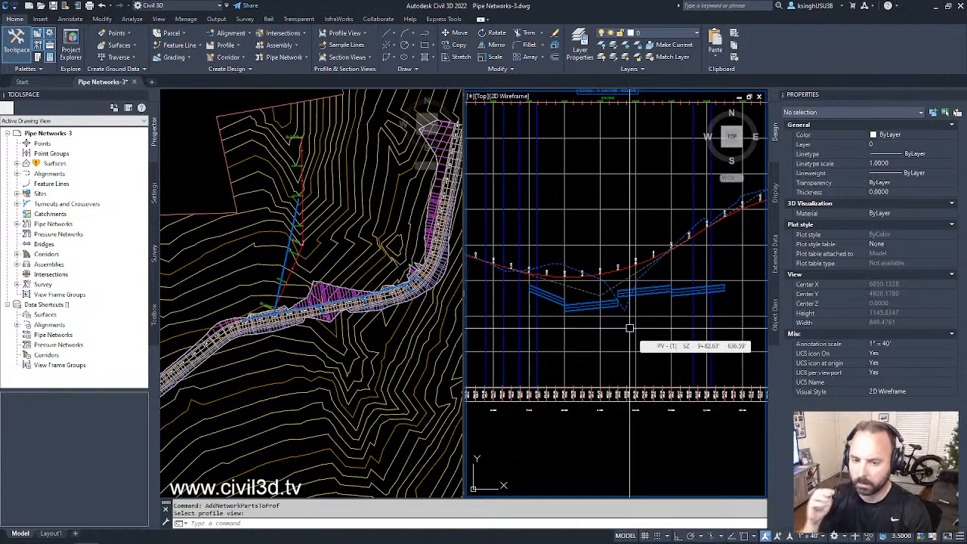
pyautogui.scroll(4, 560, 294)
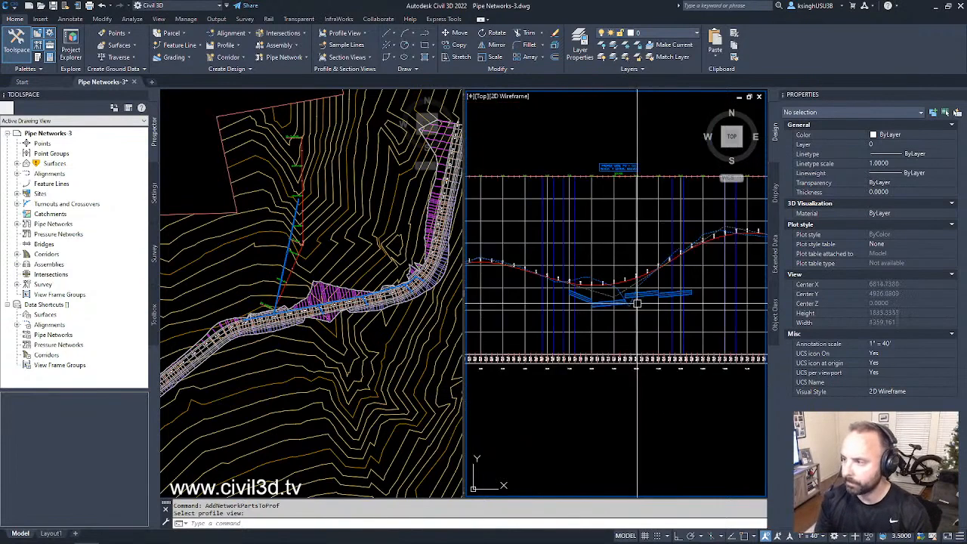
pyautogui.scroll(-5, 589, 323)
pyautogui.press('Escape')
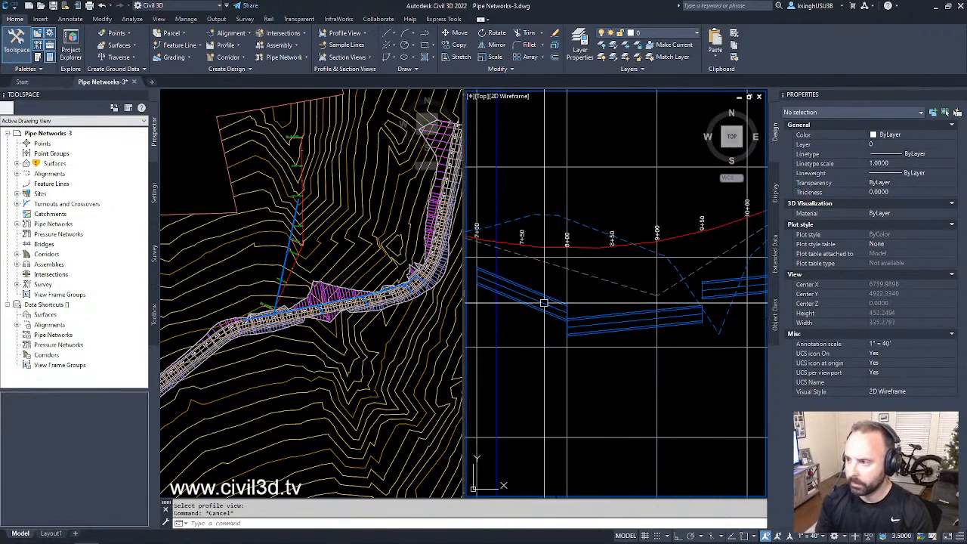
pyautogui.scroll(-6, 588, 323)
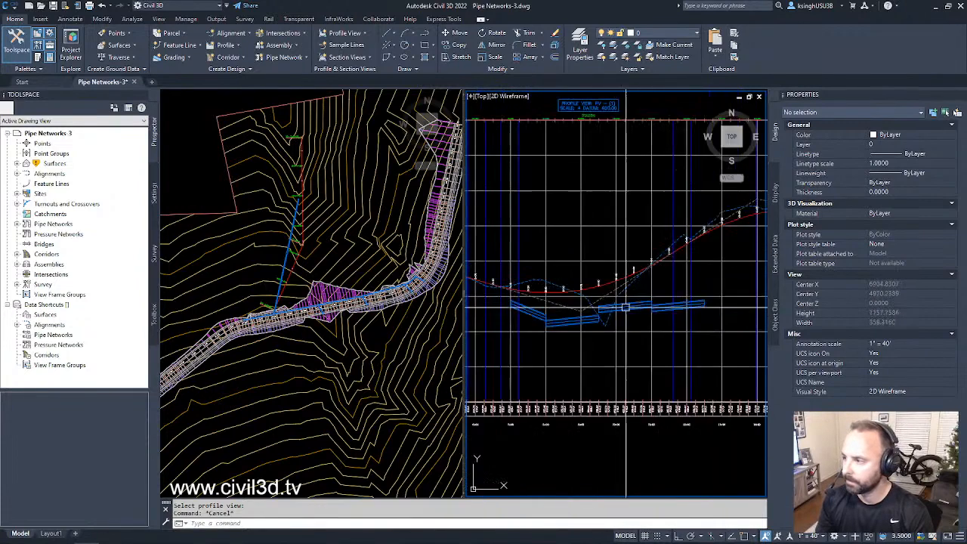
pyautogui.moveTo(580, 336); pyautogui.dragTo(615, 319, button='middle')
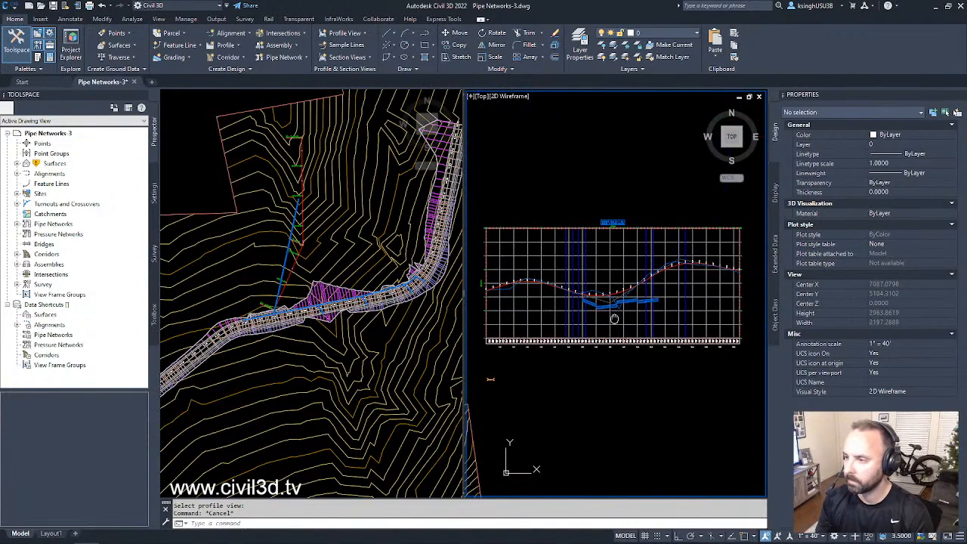
# Draw the eccentric structure at station 7+00 from the plan into the ROAD1 profile view
pyautogui.scroll(10, 322, 384)
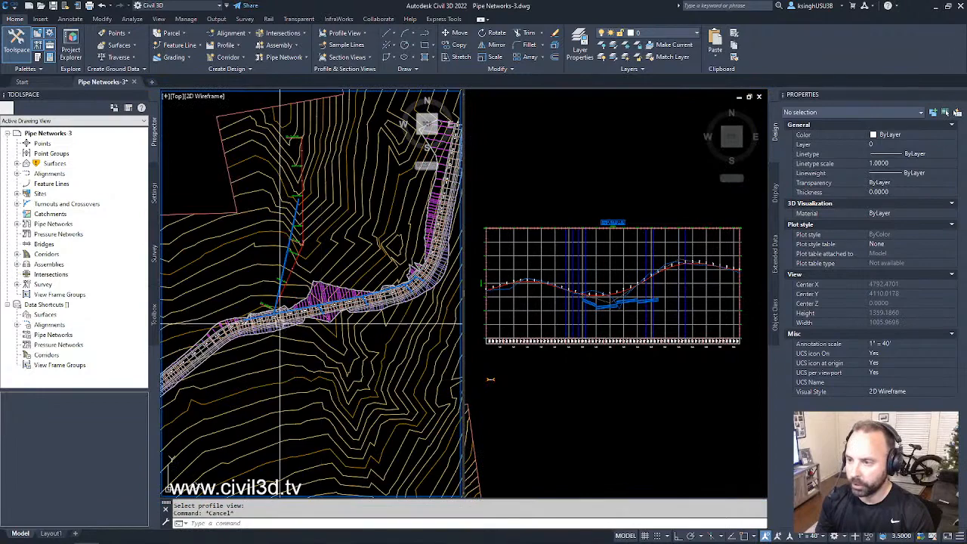
pyautogui.scroll(4, 259, 322)
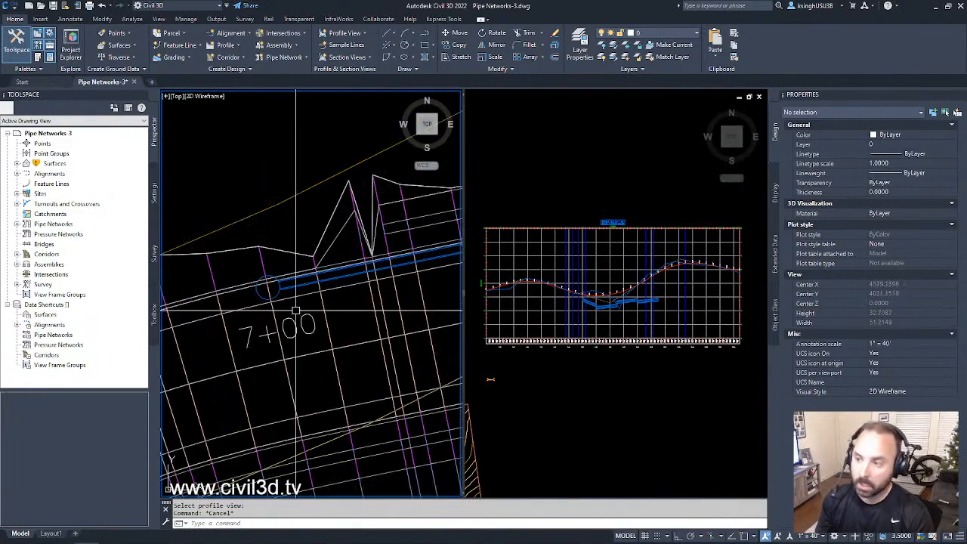
pyautogui.press('Escape')
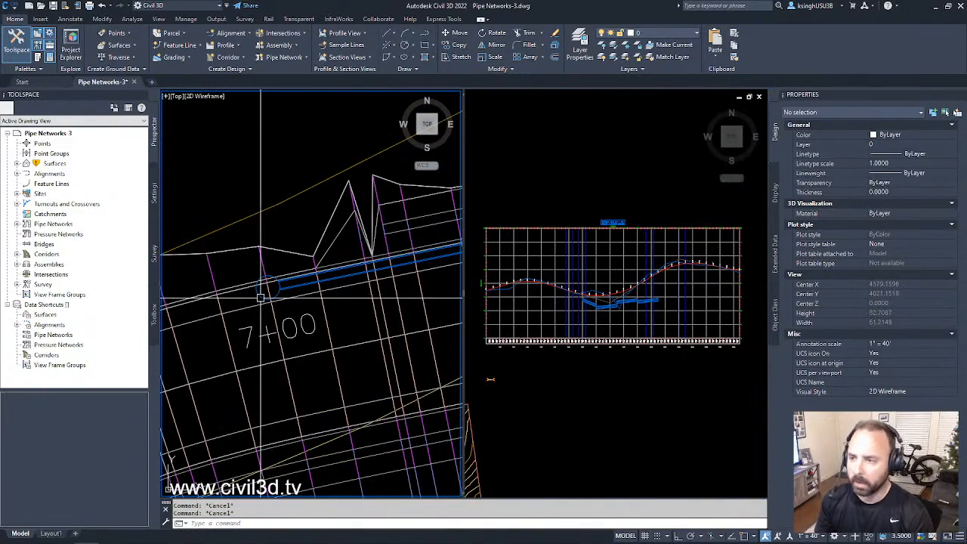
pyautogui.click(260, 295)
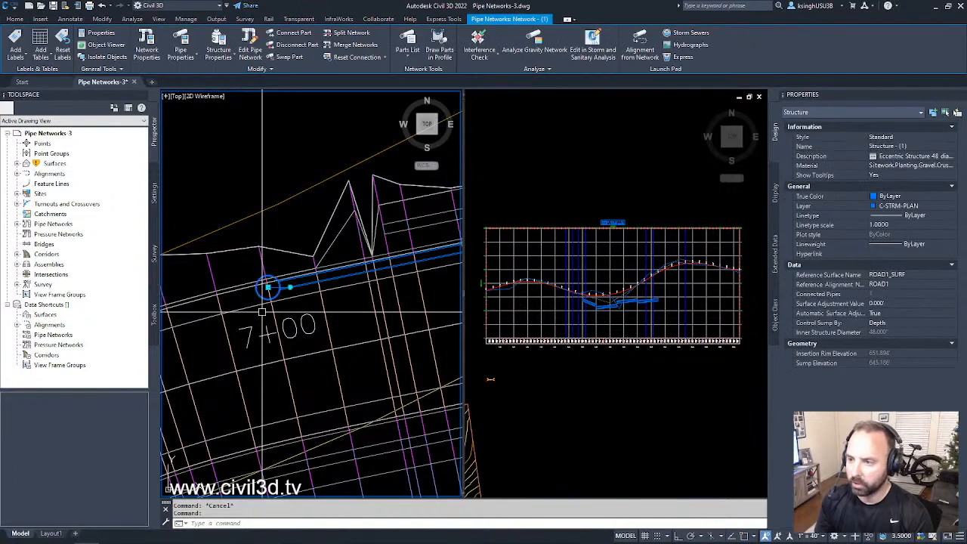
pyautogui.rightClick(270, 315)
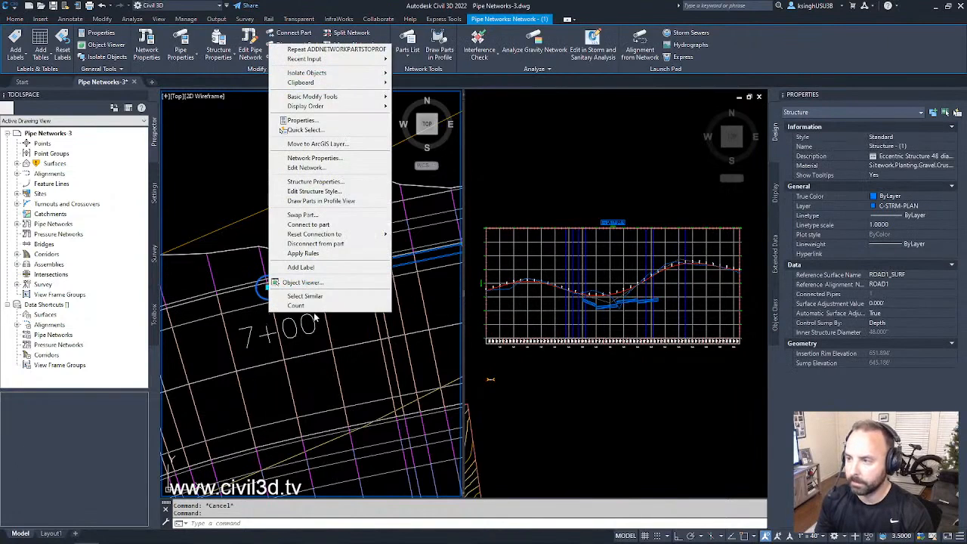
pyautogui.click(352, 203)
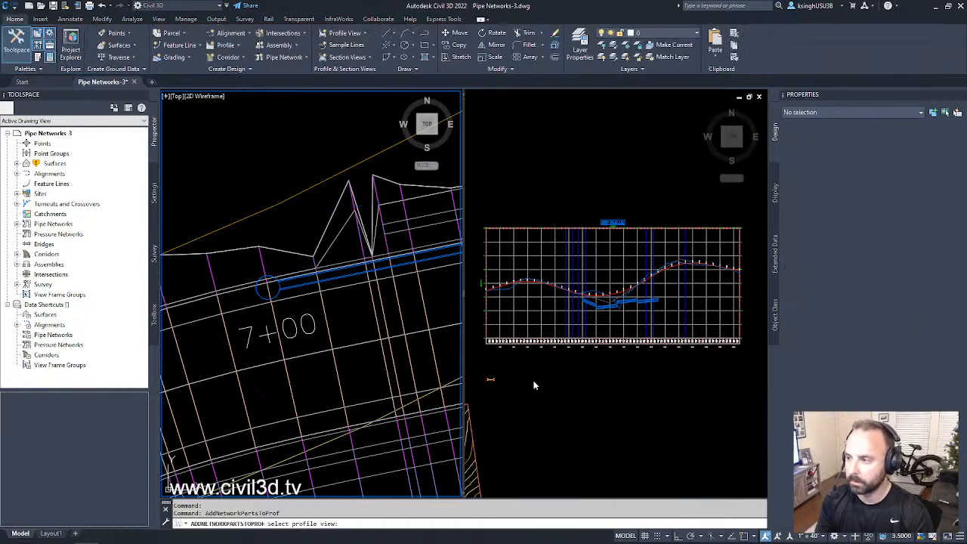
pyautogui.click(553, 374)
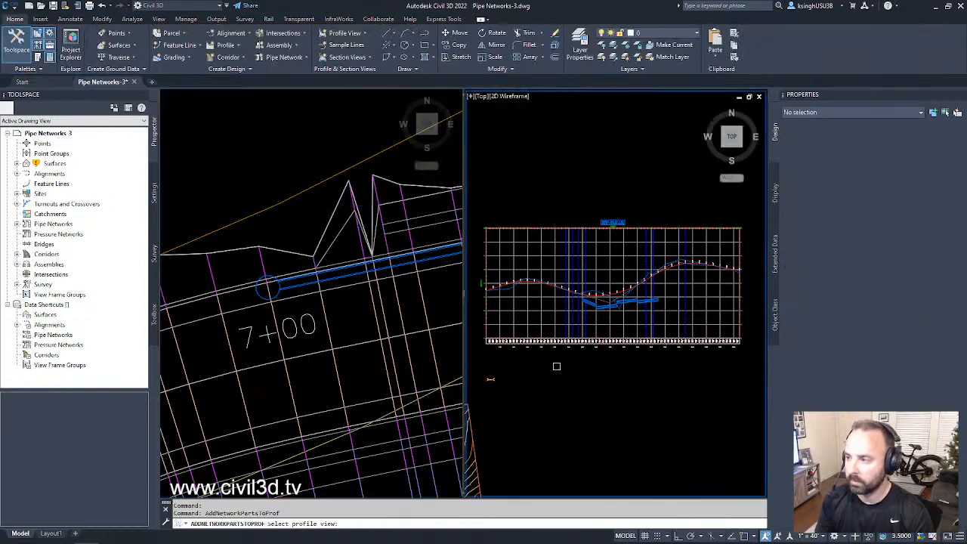
pyautogui.click(546, 312)
# Examine the structure drawn at station 7+00 in the profile view and regenerate the model
pyautogui.scroll(10, 578, 279)
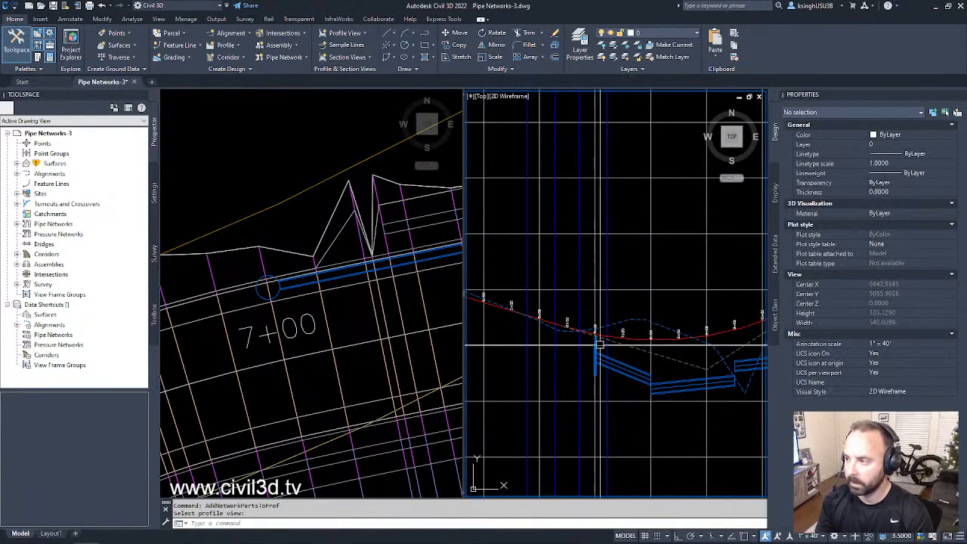
pyautogui.scroll(-4, 563, 280)
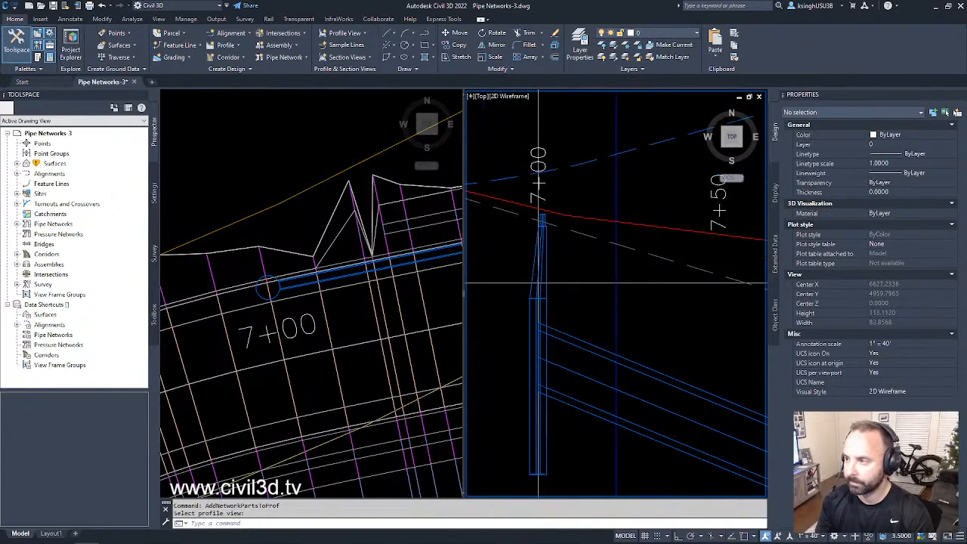
pyautogui.scroll(-3, 563, 272)
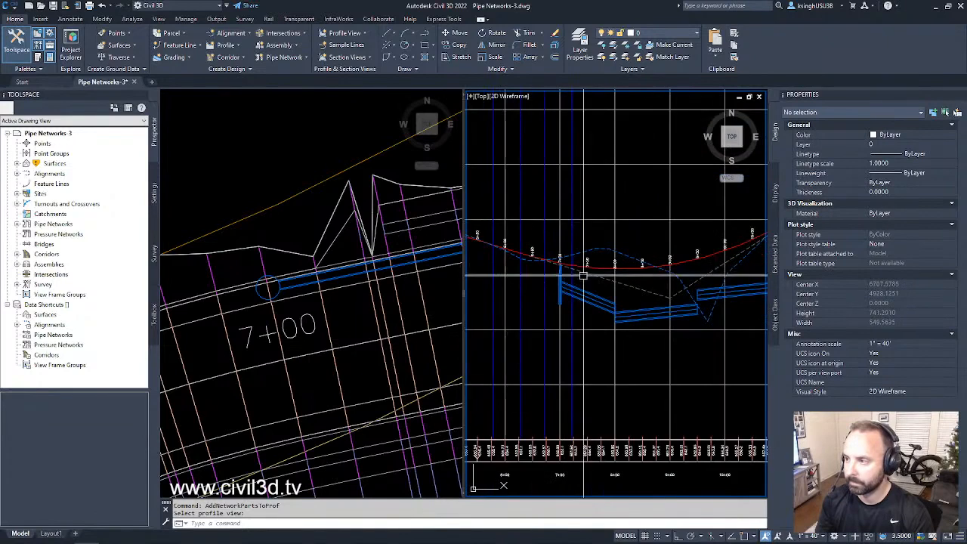
pyautogui.scroll(12, 547, 289)
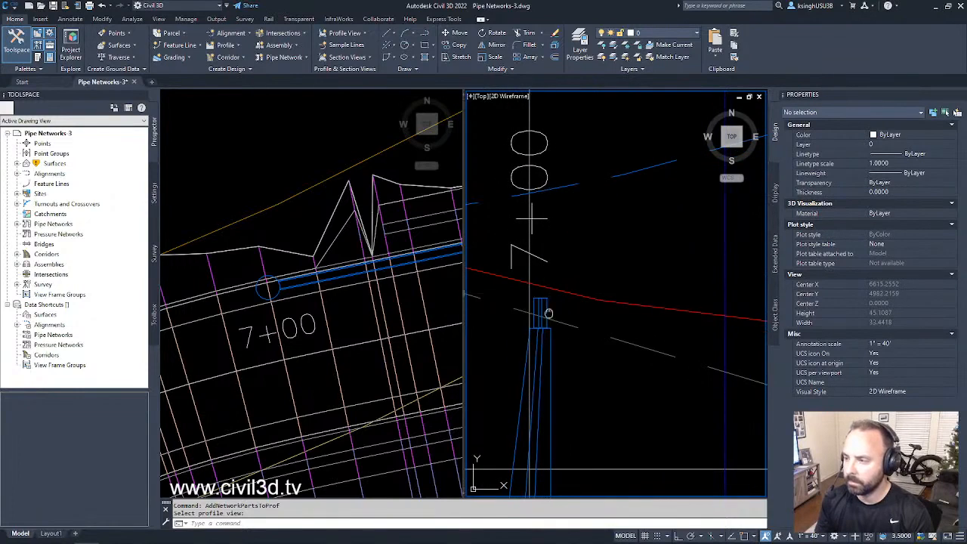
pyautogui.moveTo(550, 301); pyautogui.dragTo(563, 285, button='middle')
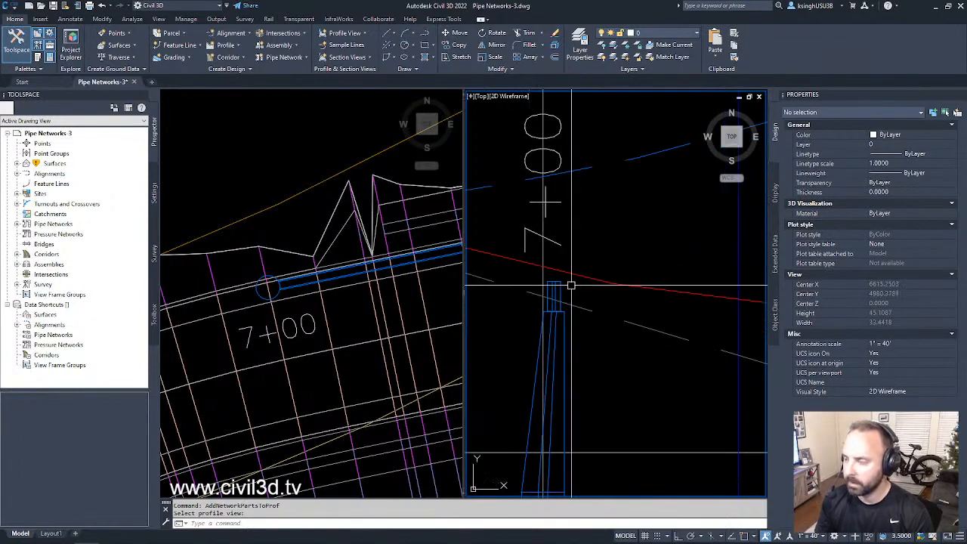
pyautogui.press('Return')
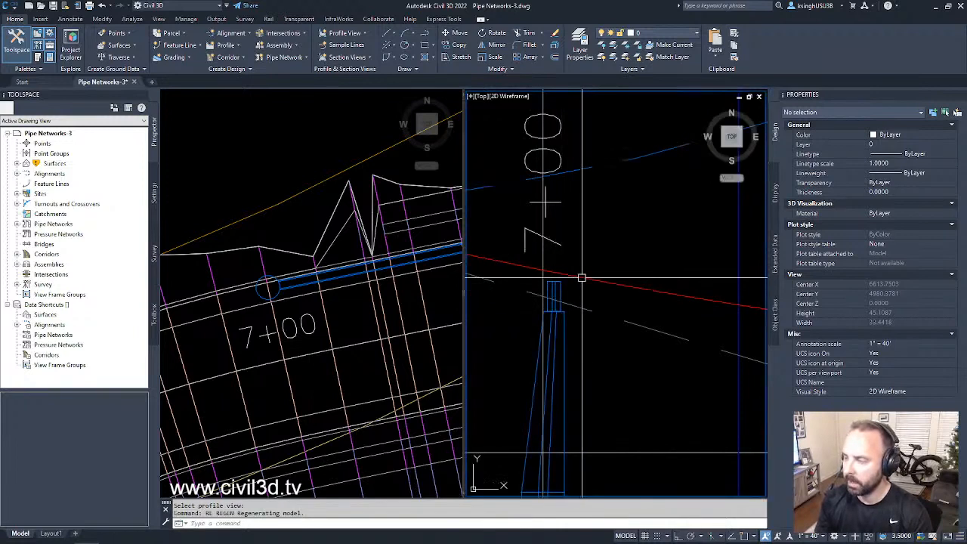
# Identify the finished ground profile line above the station 7+00 structure and inspect it against the structure's rim
pyautogui.click(582, 278)
pyautogui.scroll(-5, 582, 274)
pyautogui.moveTo(609, 264); pyautogui.dragTo(594, 290, button='middle')
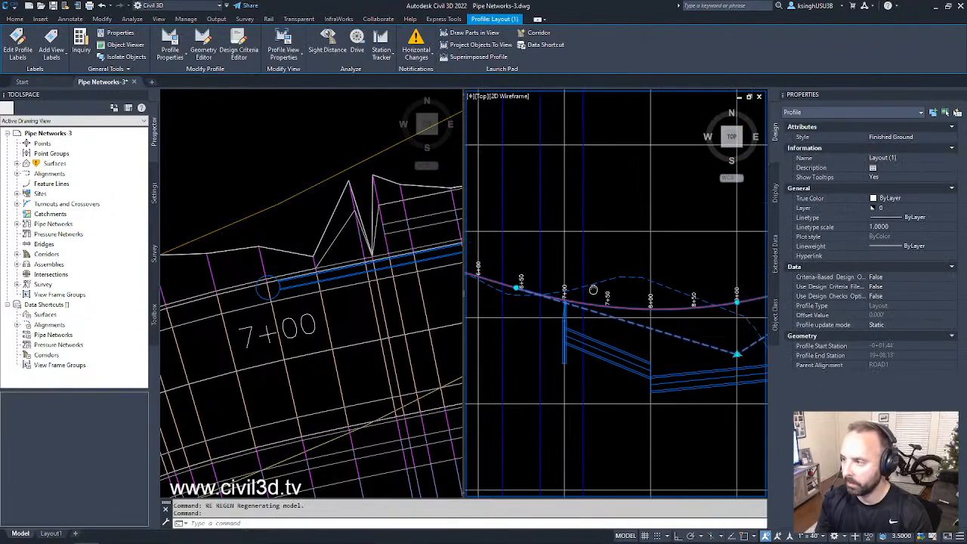
pyautogui.press('Escape')
pyautogui.scroll(5, 590, 303)
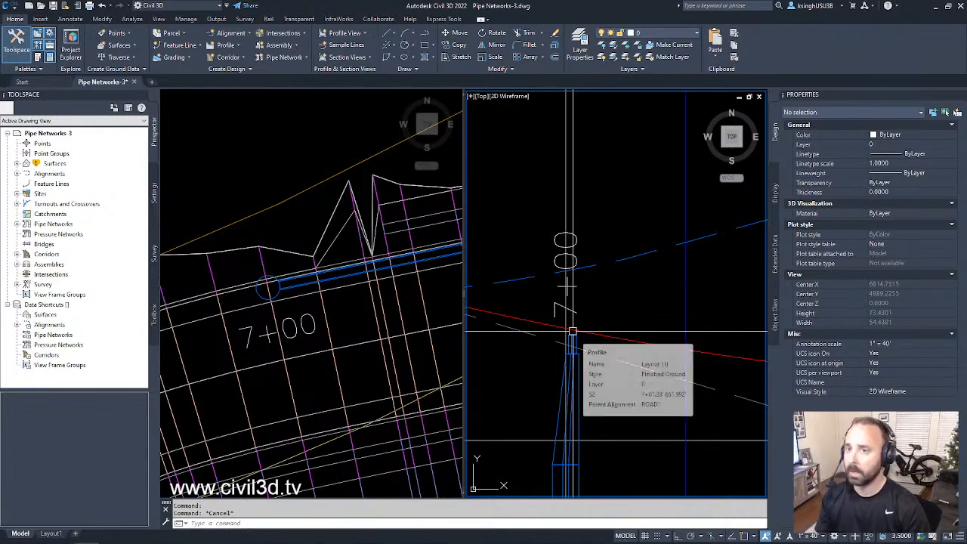
pyautogui.scroll(2, 579, 346)
pyautogui.scroll(-4, 581, 357)
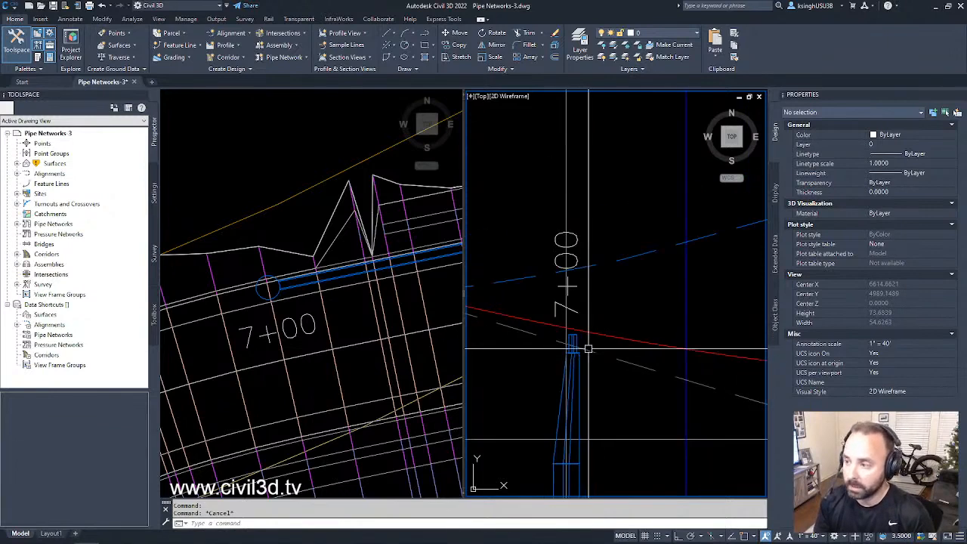
# Compare the position of the station 7+00 structure in plan with its rim below the road centerline profile
pyautogui.click(371, 333)
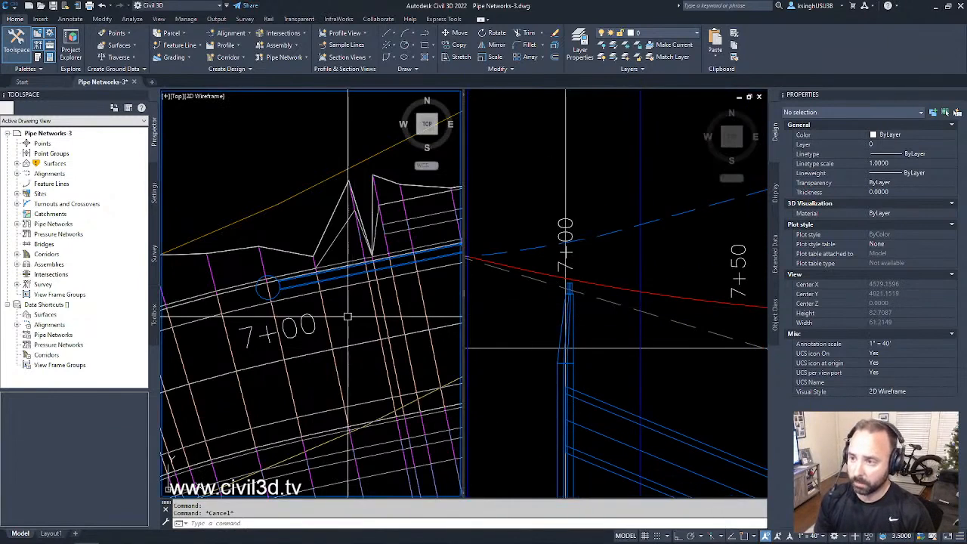
pyautogui.scroll(-3, 304, 290)
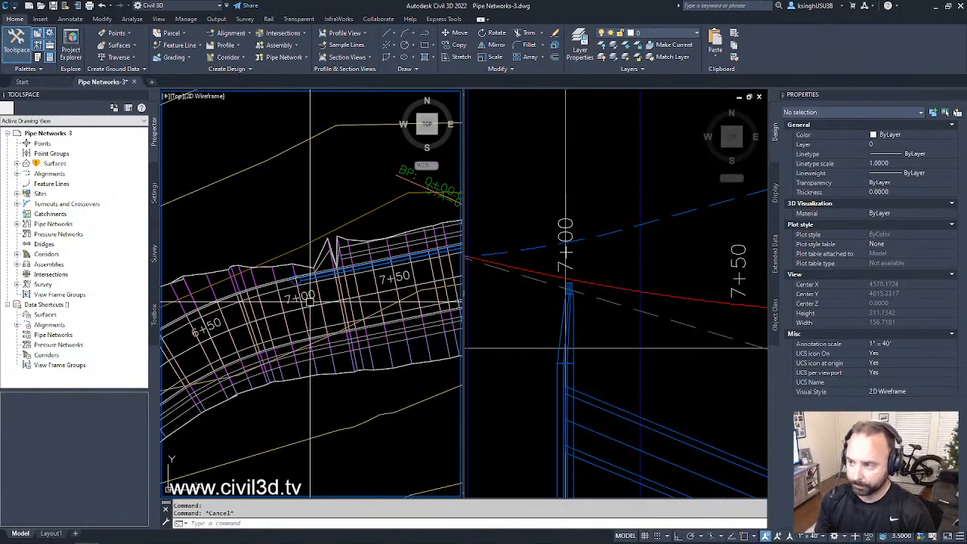
pyautogui.click(580, 318)
pyautogui.scroll(8, 577, 284)
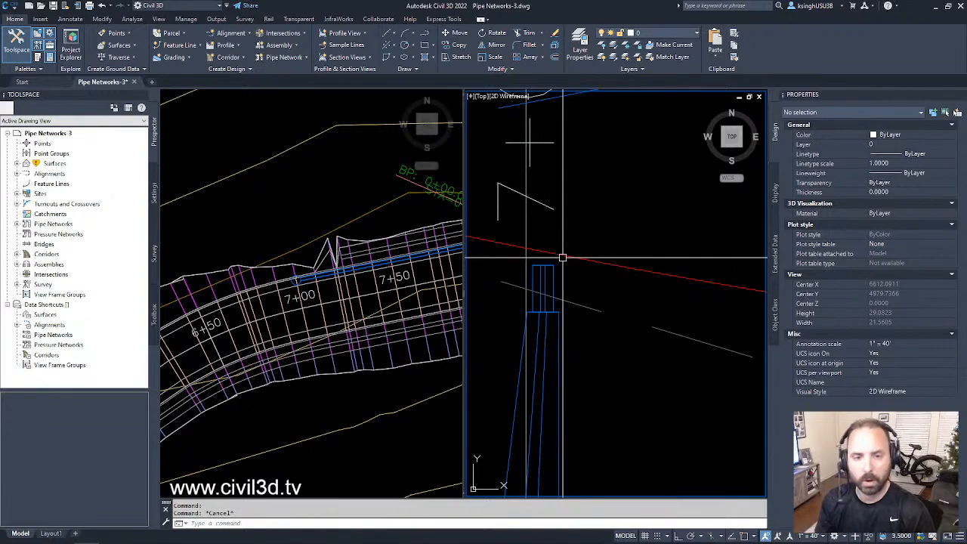
pyautogui.moveTo(562, 258)
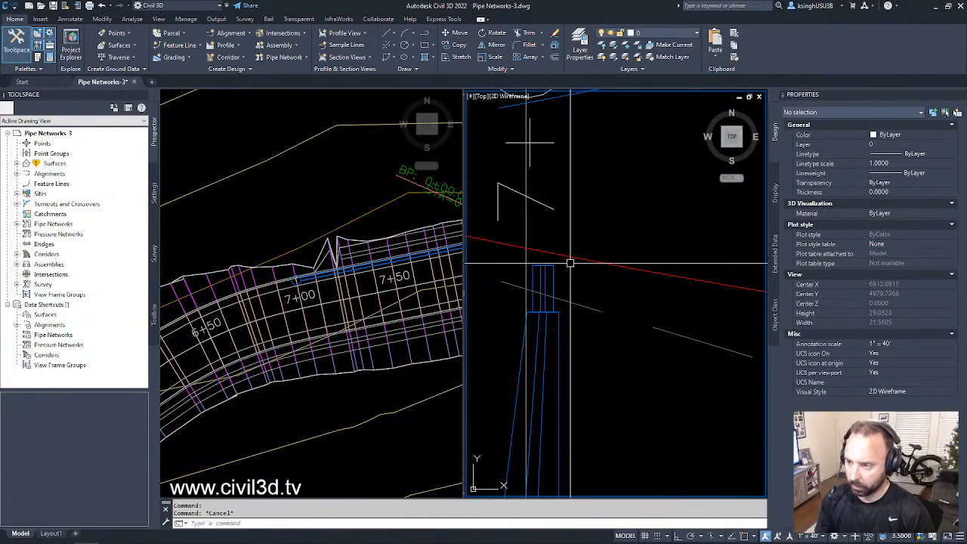
pyautogui.click(342, 306)
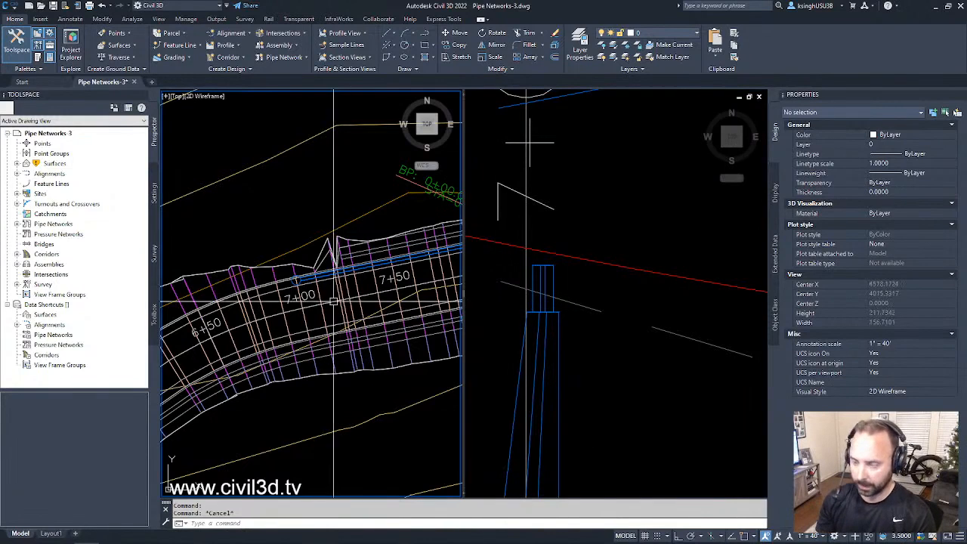
pyautogui.scroll(3, 305, 281)
pyautogui.moveTo(297, 283); pyautogui.dragTo(307, 254, button='middle')
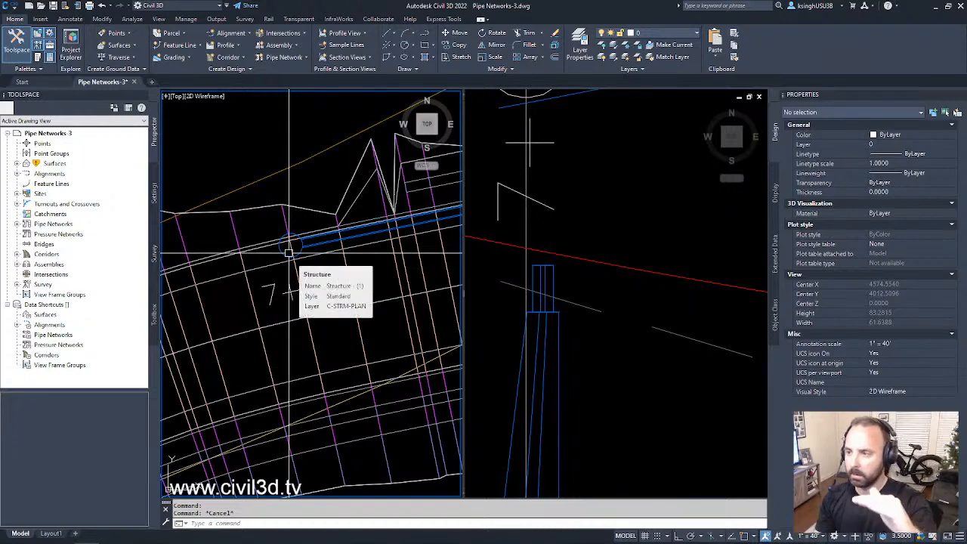
pyautogui.click(637, 367)
pyautogui.scroll(-5, 627, 363)
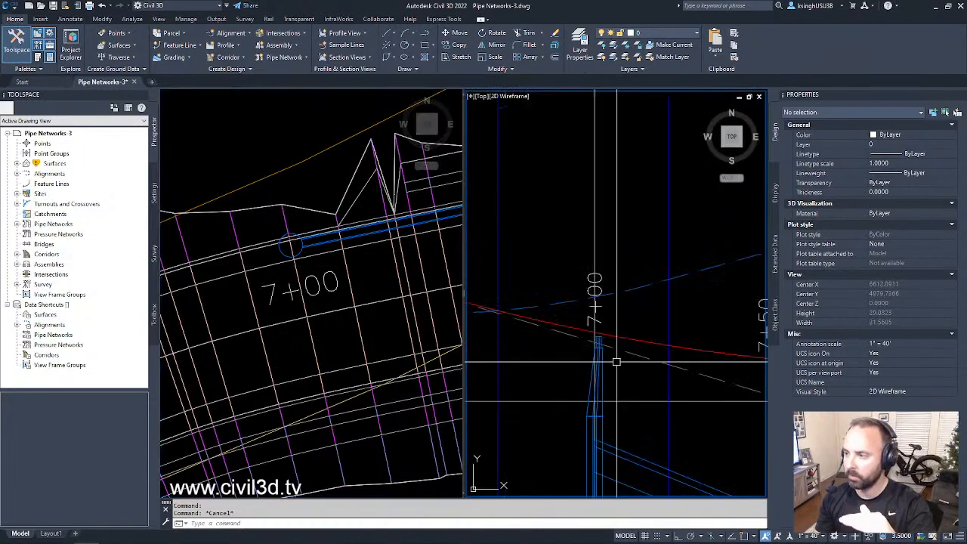
pyautogui.moveTo(599, 354)
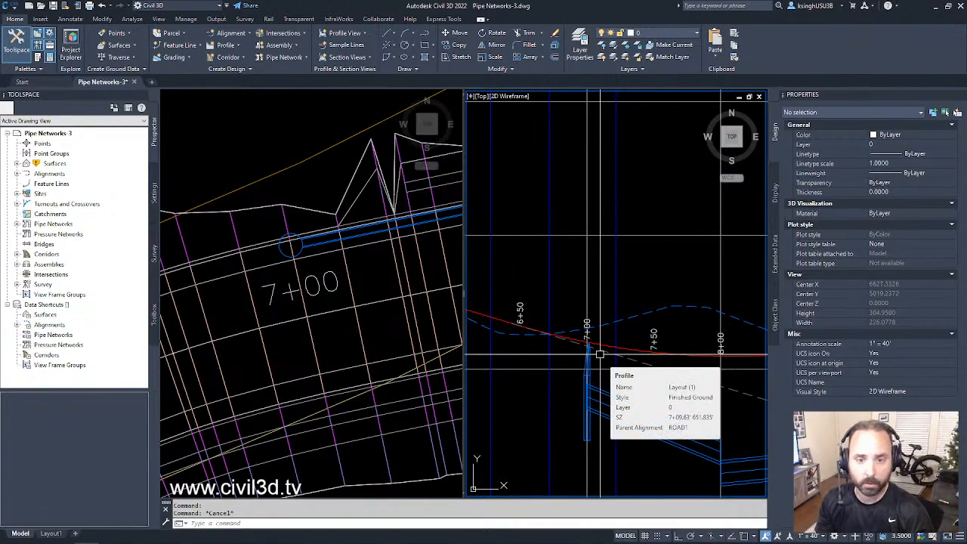
pyautogui.scroll(-5, 600, 354)
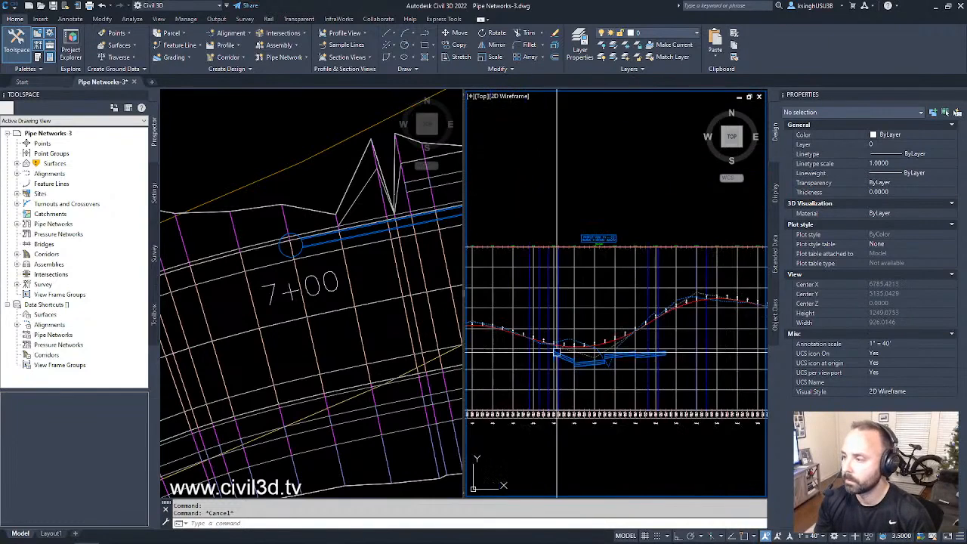
# Draw the eccentric structures at stations 8+00, 9+50 and 11+00 from the plan into the ROAD1 profile view
pyautogui.click(346, 349)
pyautogui.scroll(-2, 341, 339)
pyautogui.scroll(10, 366, 309)
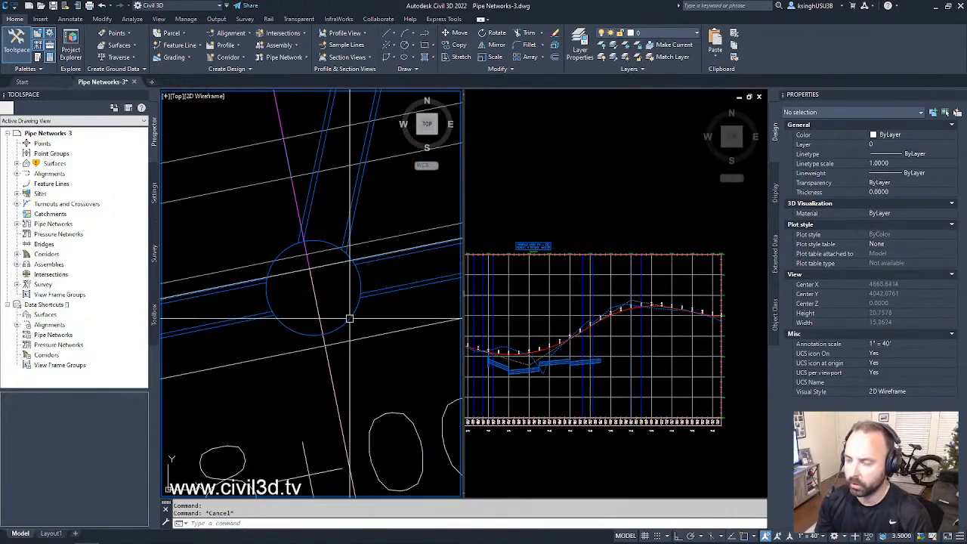
pyautogui.click(350, 318)
pyautogui.scroll(-5, 350, 318)
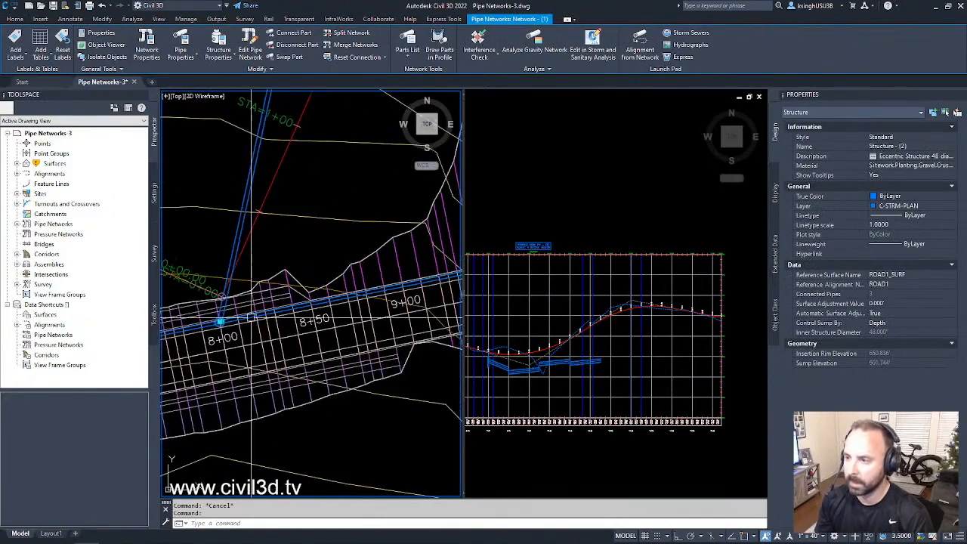
pyautogui.scroll(8, 264, 316)
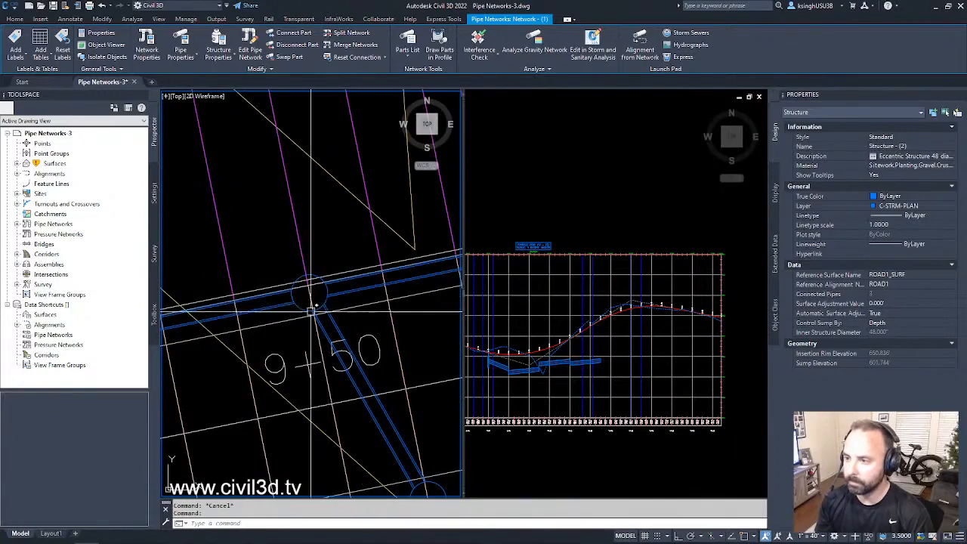
pyautogui.click(311, 306)
pyautogui.scroll(-6, 340, 310)
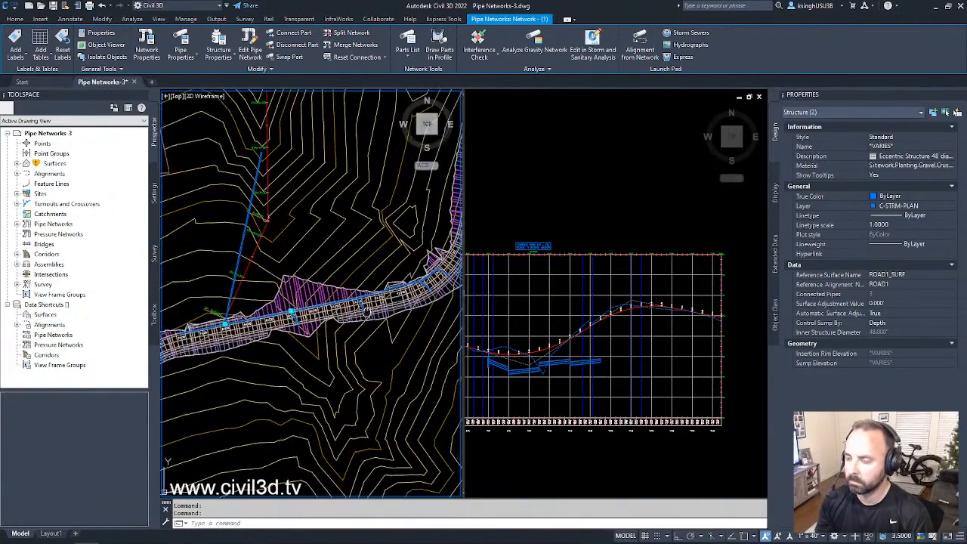
pyautogui.scroll(10, 365, 310)
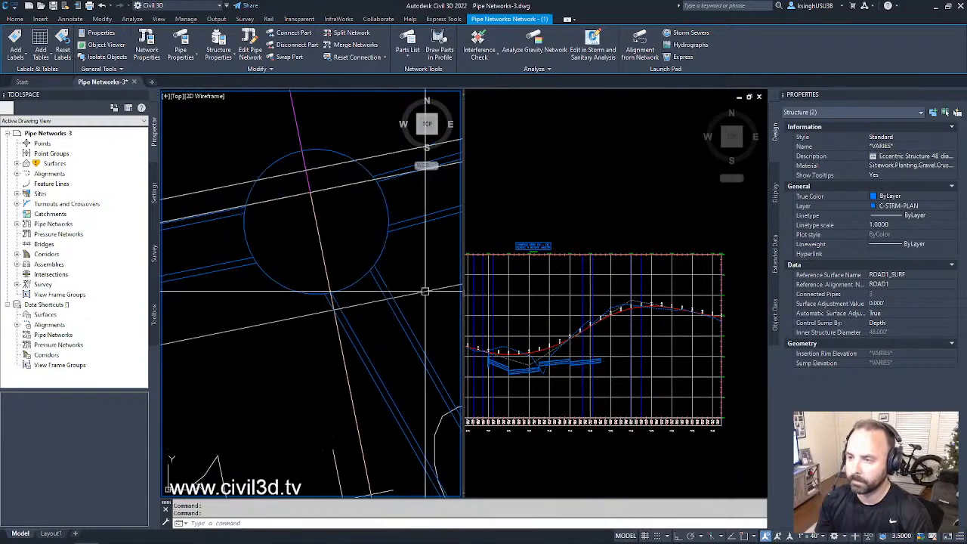
pyautogui.click(382, 250)
pyautogui.scroll(-5, 344, 289)
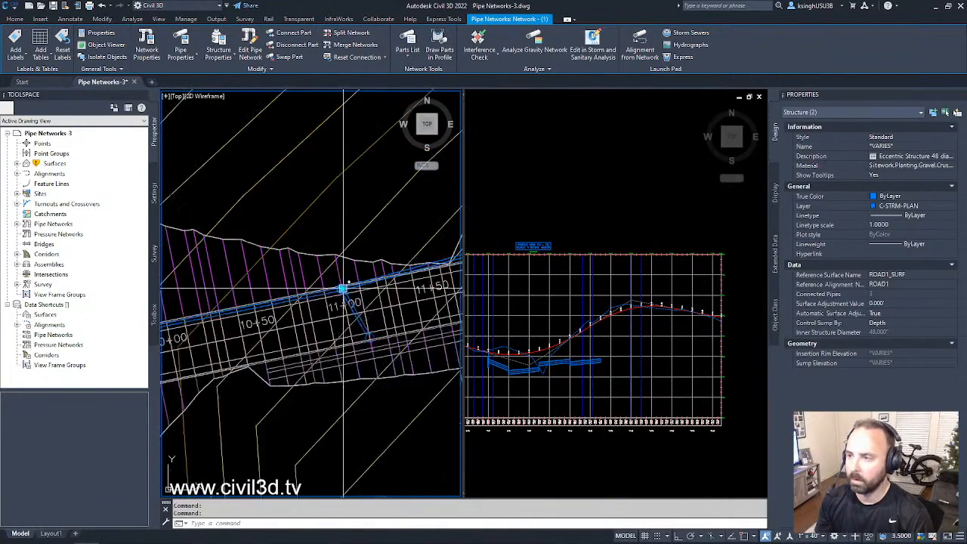
pyautogui.scroll(-5, 344, 289)
pyautogui.rightClick(326, 310)
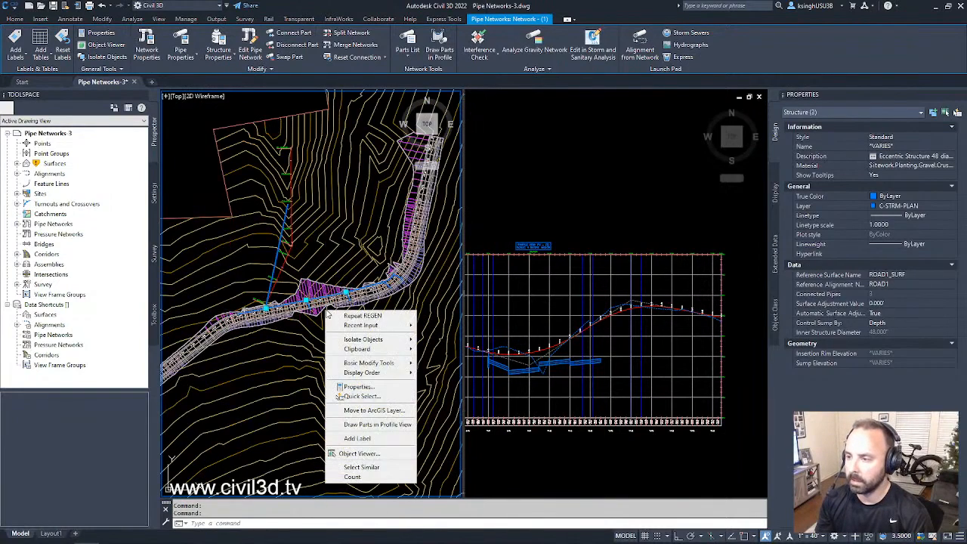
pyautogui.click(388, 427)
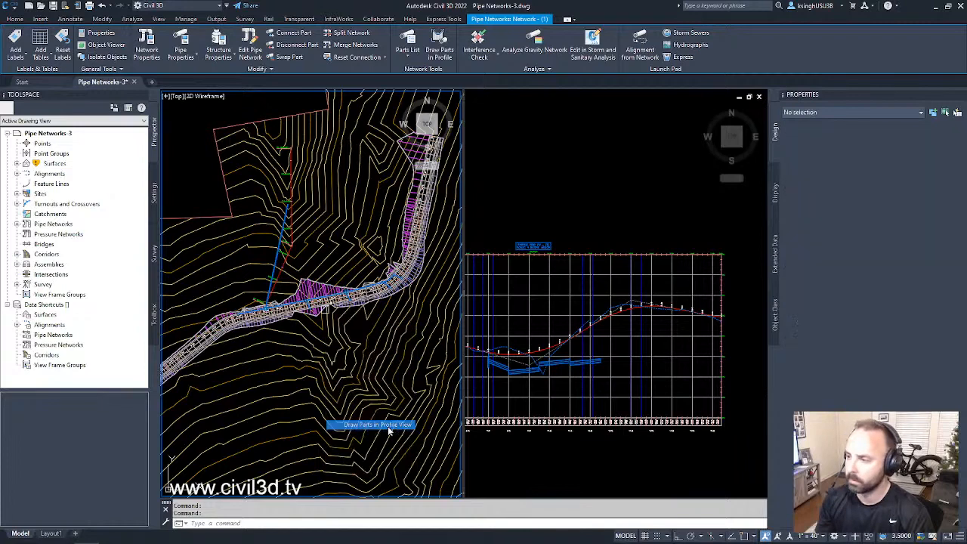
pyautogui.click(594, 466)
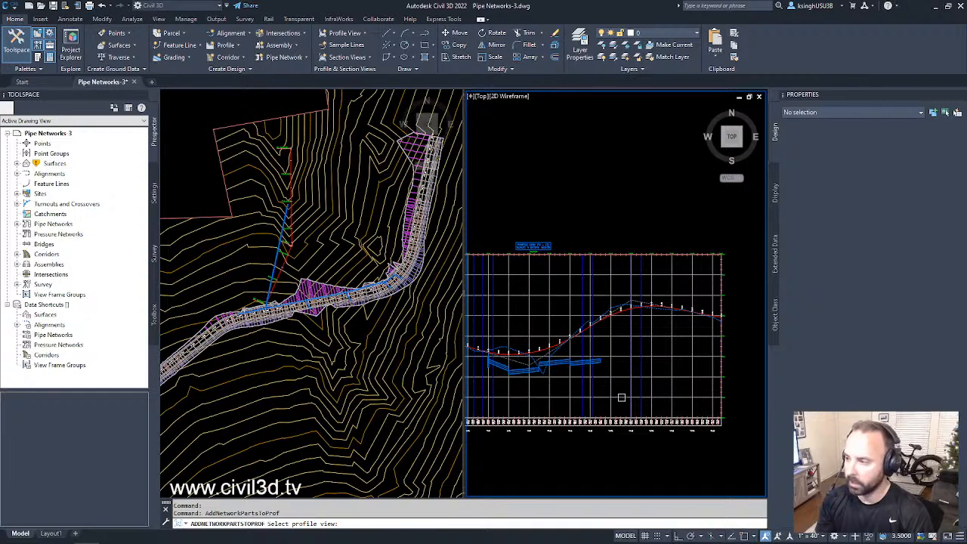
pyautogui.click(622, 398)
pyautogui.moveTo(566, 430); pyautogui.dragTo(628, 430, button='middle')
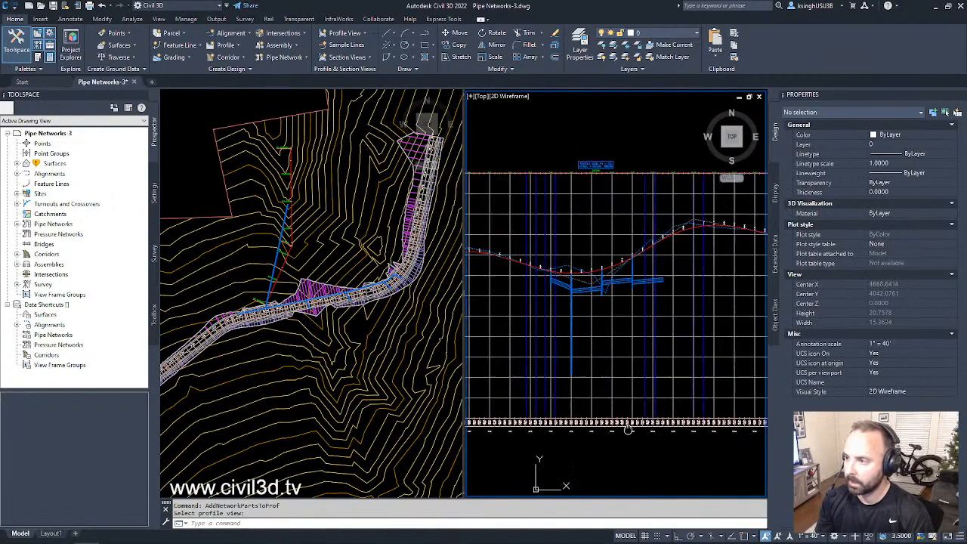
# Examine the newly drawn structures in the ROAD1 profile view and inspect the depth of the structure at station 8+00
pyautogui.scroll(3, 590, 316)
pyautogui.scroll(-3, 588, 313)
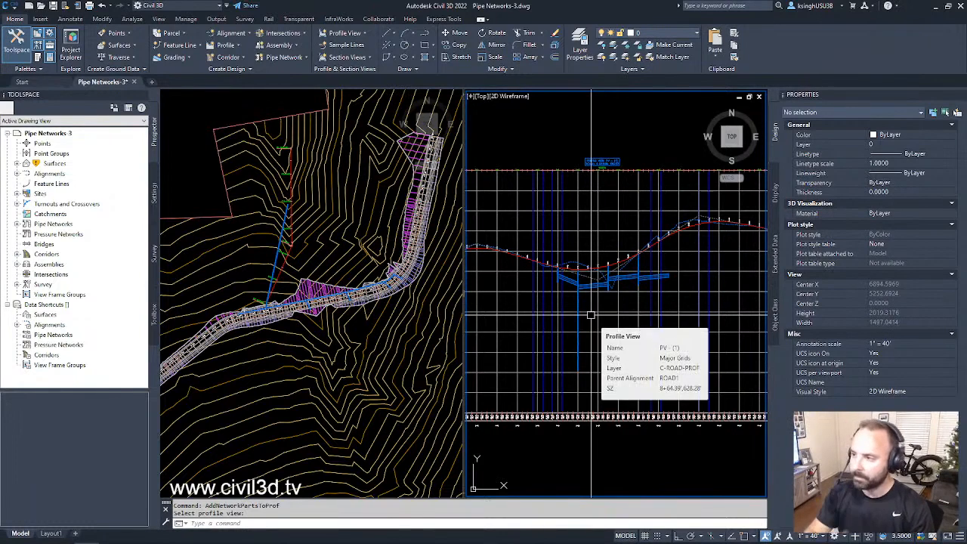
pyautogui.scroll(2, 591, 316)
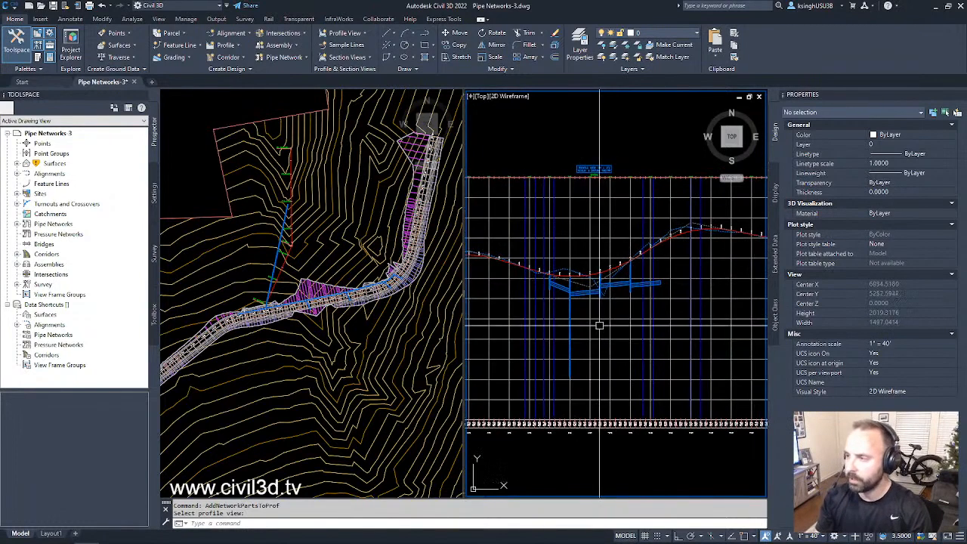
pyautogui.scroll(-3, 593, 329)
pyautogui.scroll(3, 572, 346)
pyautogui.moveTo(572, 345); pyautogui.dragTo(582, 321, button='middle')
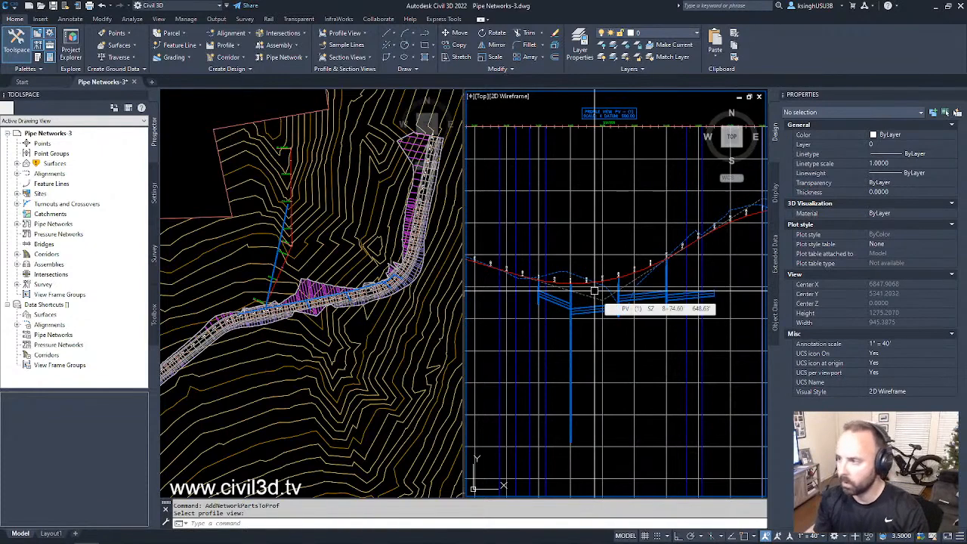
pyautogui.press('Escape')
pyautogui.scroll(5, 608, 324)
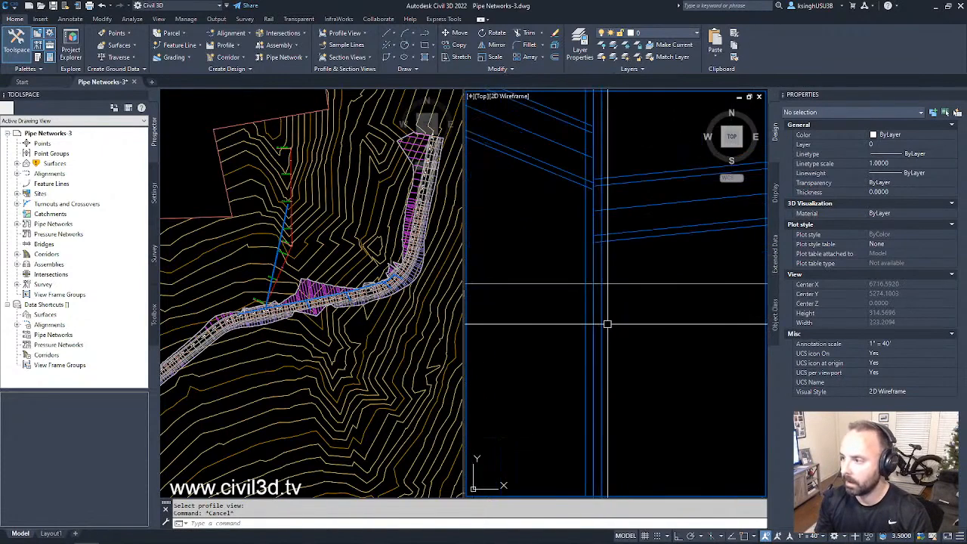
pyautogui.click(603, 324)
pyautogui.scroll(-5, 612, 332)
pyautogui.moveTo(639, 359); pyautogui.dragTo(612, 332, button='middle')
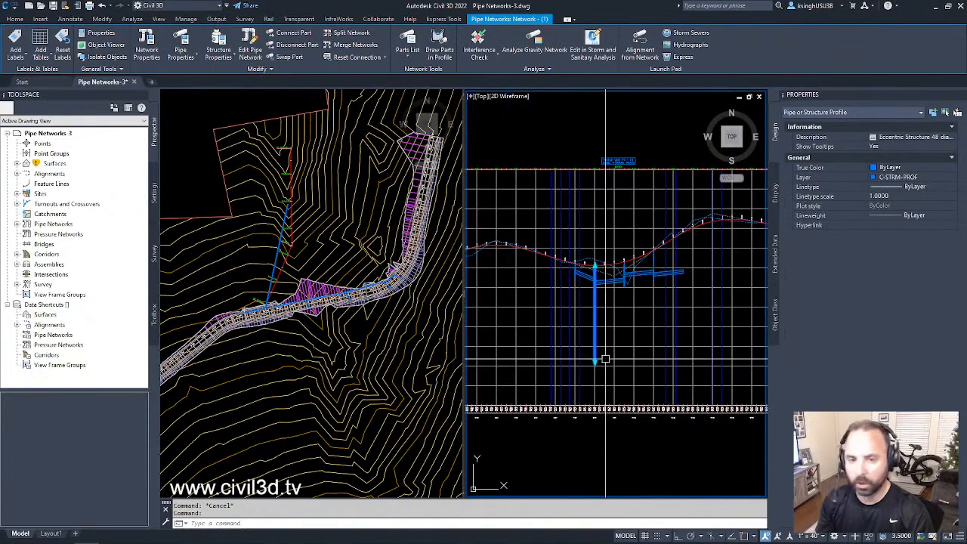
pyautogui.scroll(3, 608, 356)
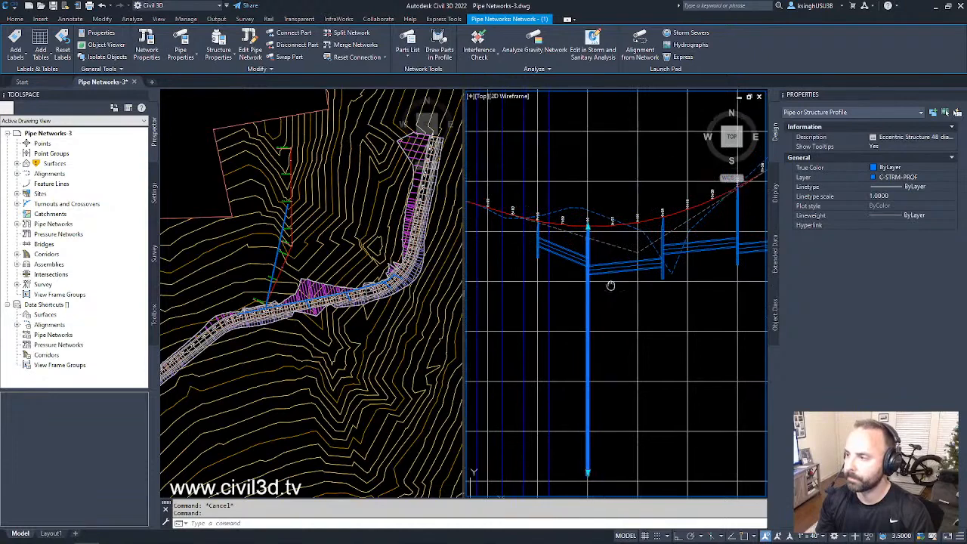
# Review the pipe run across the whole ROAD1 profile view and identify the structure that extends far below the pipes
pyautogui.press('Escape')
pyautogui.scroll(-5, 549, 330)
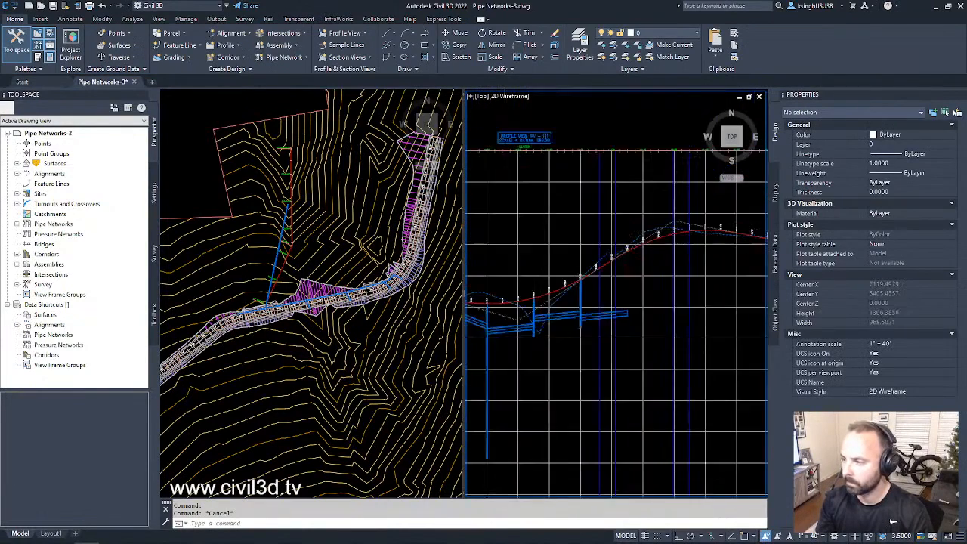
pyautogui.scroll(-2, 550, 330)
pyautogui.moveTo(550, 329); pyautogui.dragTo(597, 346, button='middle')
pyautogui.scroll(2, 604, 335)
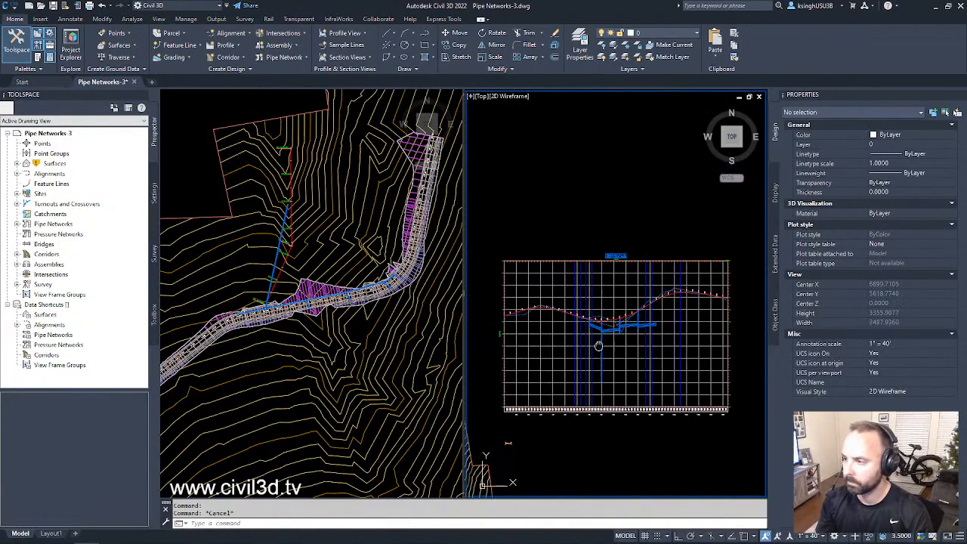
pyautogui.moveTo(601, 349)
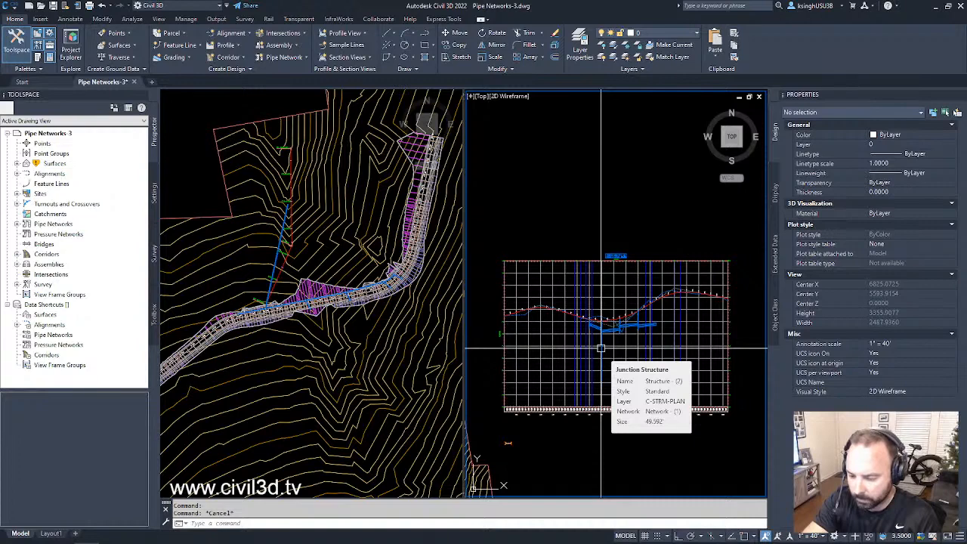
pyautogui.press('Escape')
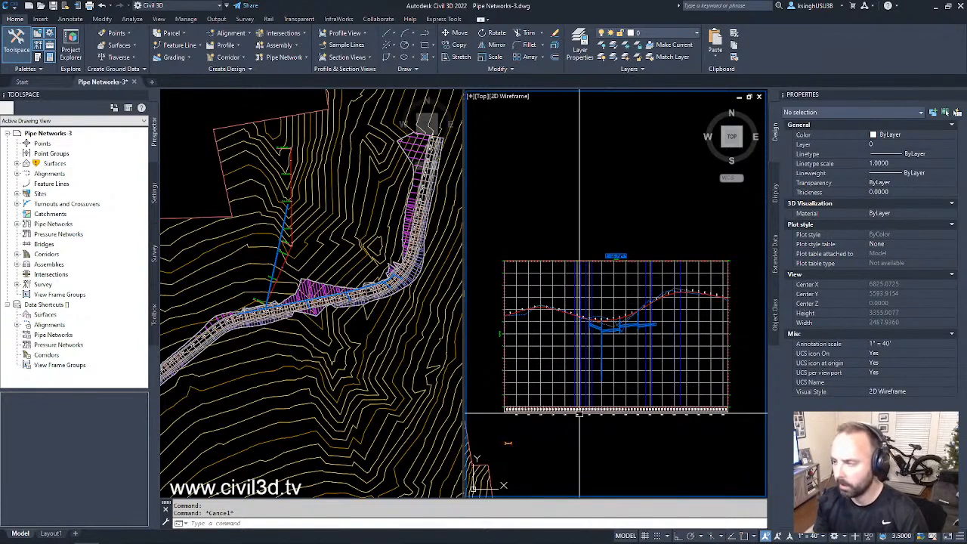
# Undo the drawing of the structures at stations 8+00, 9+50 and 11+00 in the ROAD1 profile view
pyautogui.scroll(-2, 627, 368)
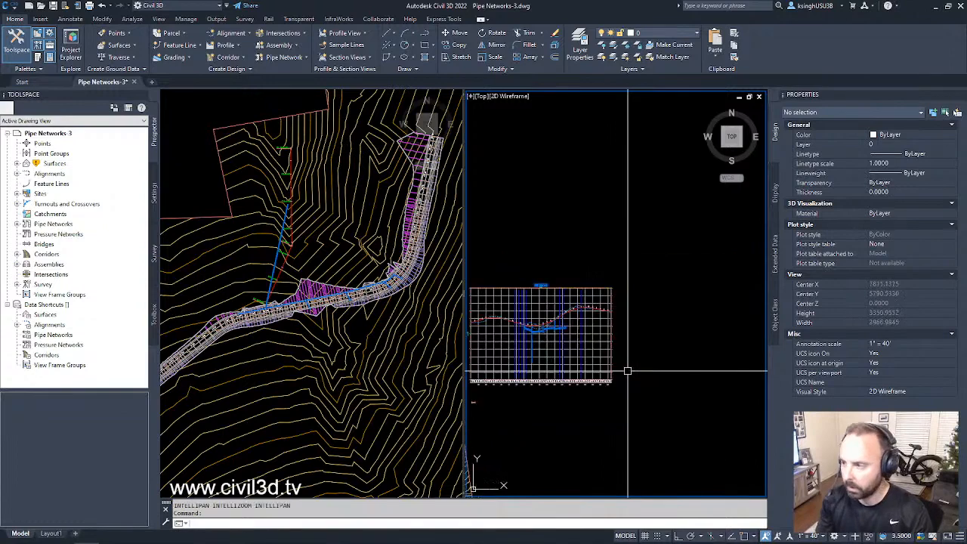
pyautogui.moveTo(545, 367); pyautogui.dragTo(626, 370, button='middle')
pyautogui.scroll(4, 627, 369)
pyautogui.moveTo(713, 367); pyautogui.dragTo(628, 371, button='middle')
pyautogui.scroll(5, 628, 371)
pyautogui.scroll(-5, 628, 371)
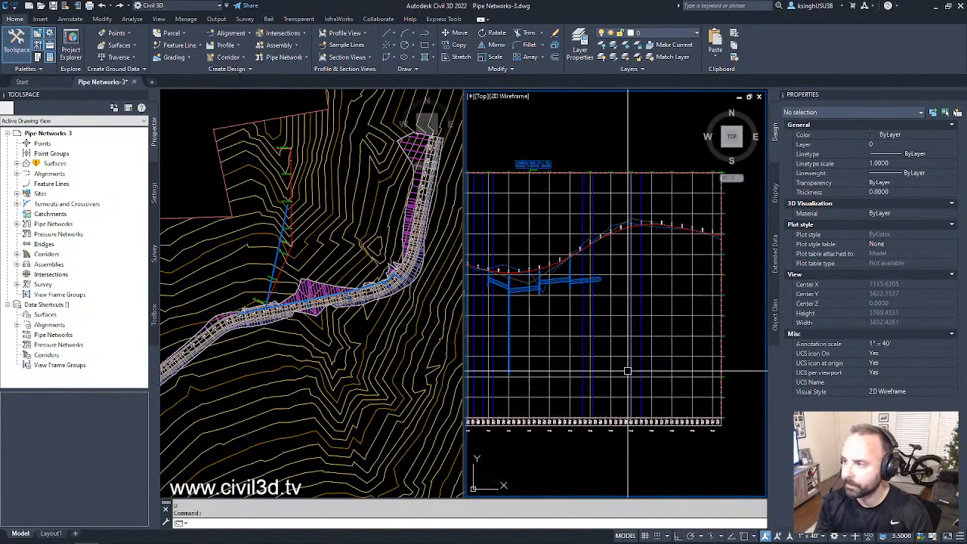
pyautogui.click(317, 219)
pyautogui.press('Return')
pyautogui.press('Return')
pyautogui.press('Return')
pyautogui.press('Return')
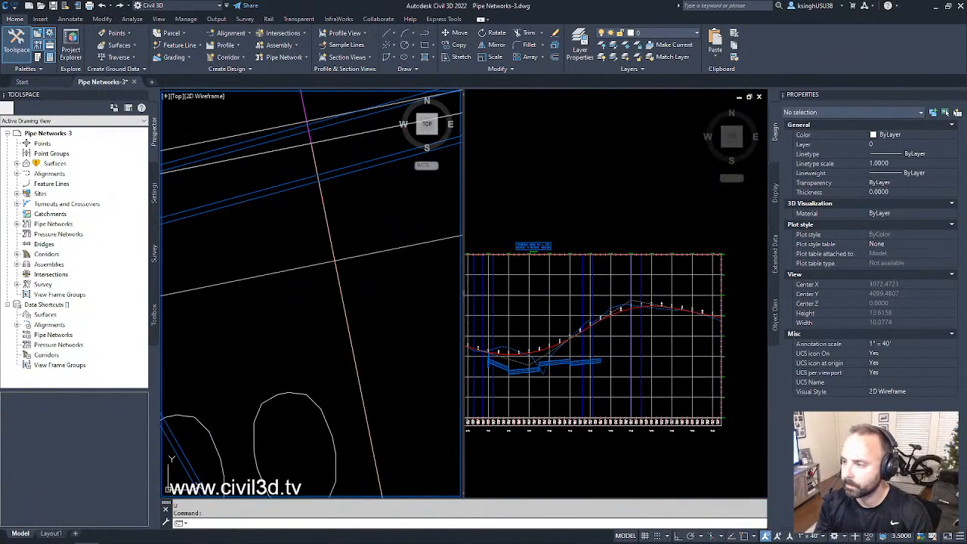
# Undo the drawing of the station 7+00 structure in the ROAD1 profile view
pyautogui.press('Return')
pyautogui.press('Return')
pyautogui.press('Return')
pyautogui.press('Return')
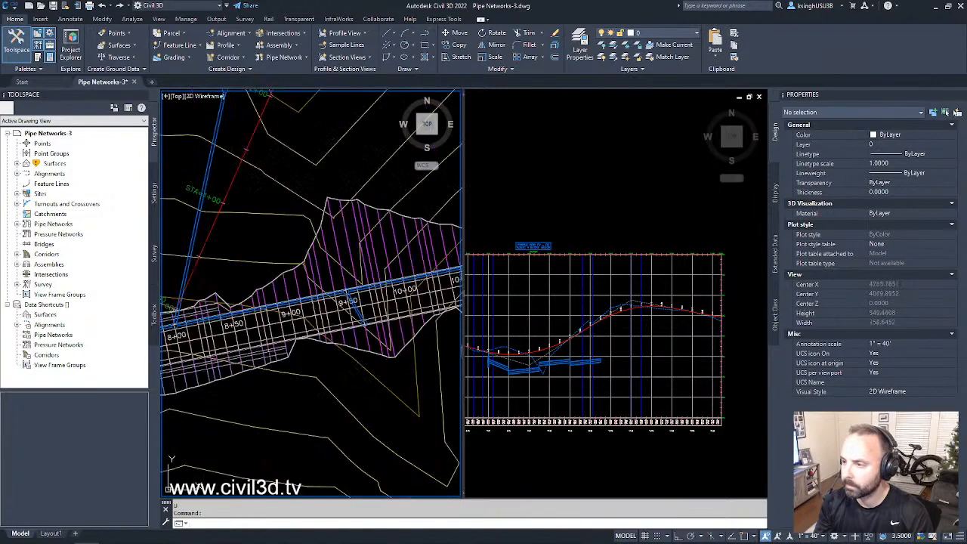
pyautogui.press('Return')
pyautogui.press('Return')
pyautogui.press('Return')
pyautogui.press('Return')
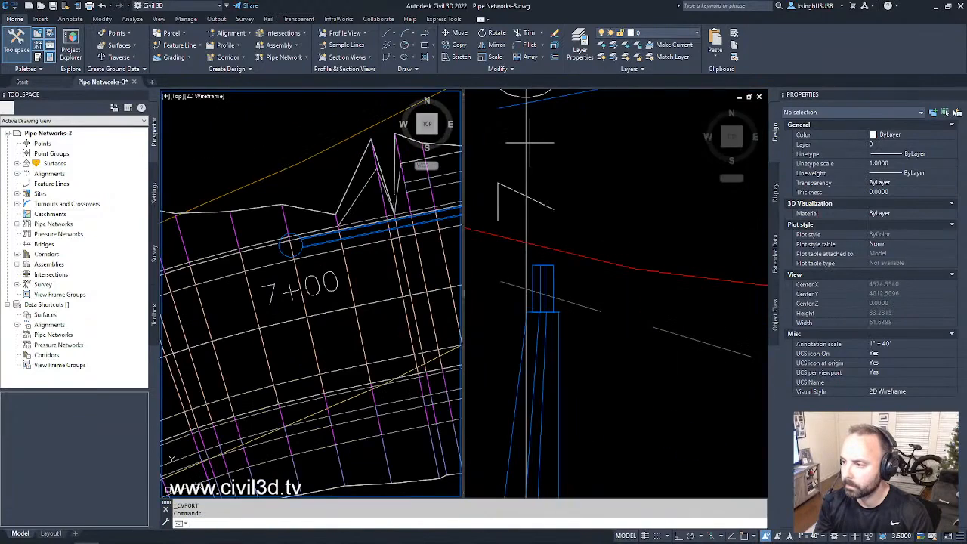
pyautogui.press('Return')
pyautogui.press('Return')
pyautogui.press('Return')
pyautogui.press('Return')
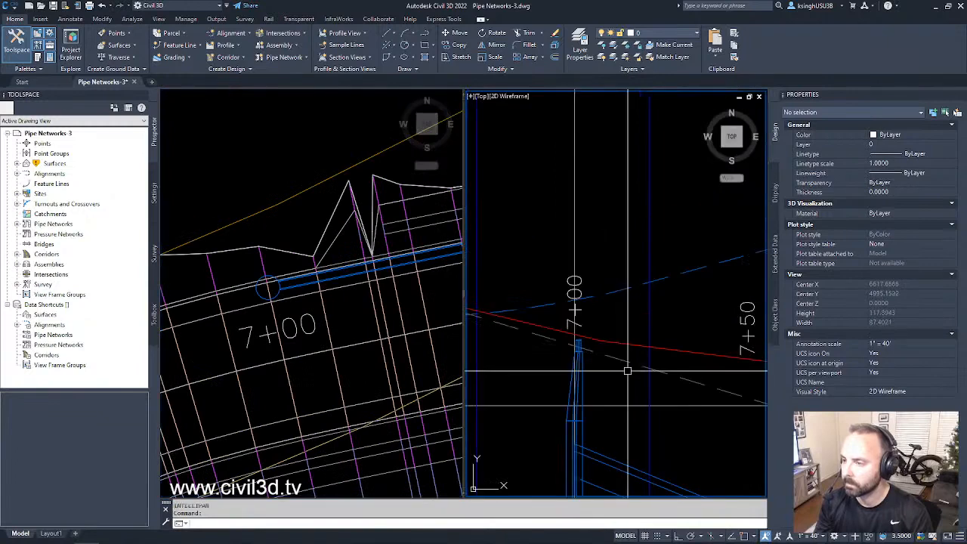
pyautogui.press('Return')
pyautogui.press('Return')
pyautogui.press('Return')
pyautogui.press('Return')
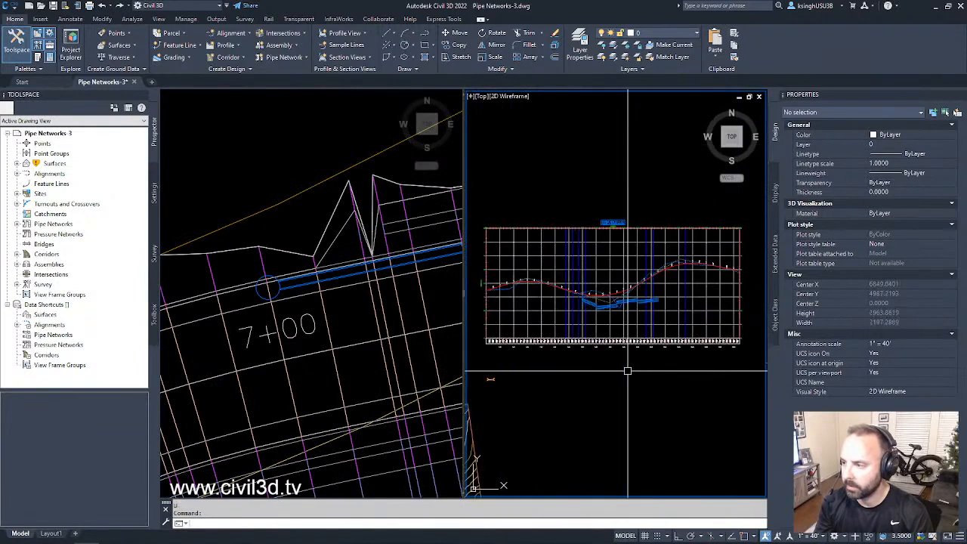
# Undo the drawing of the storm pipes in the ROAD1 profile view
pyautogui.press('Return')
pyautogui.press('Return')
pyautogui.press('Return')
pyautogui.press('Return')
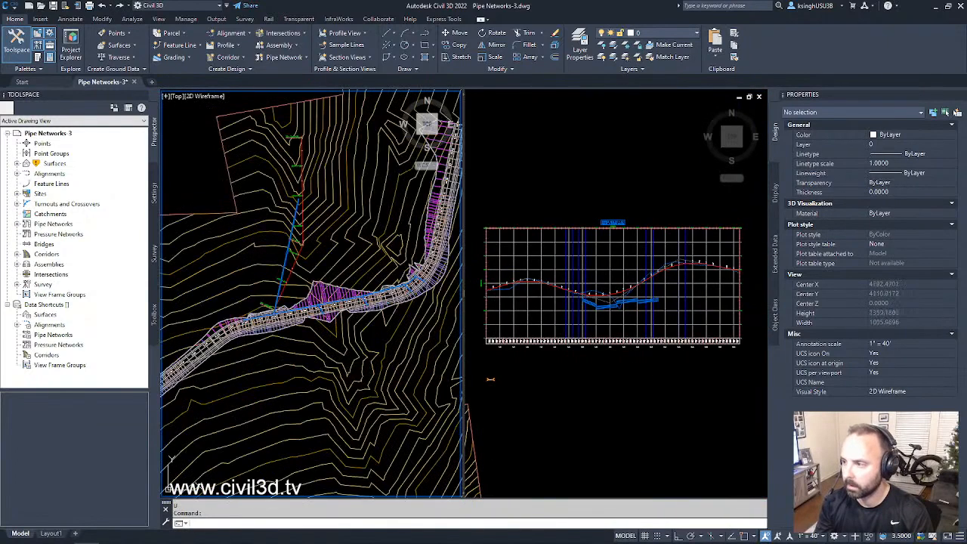
pyautogui.press('Return')
pyautogui.press('Return')
pyautogui.press('Return')
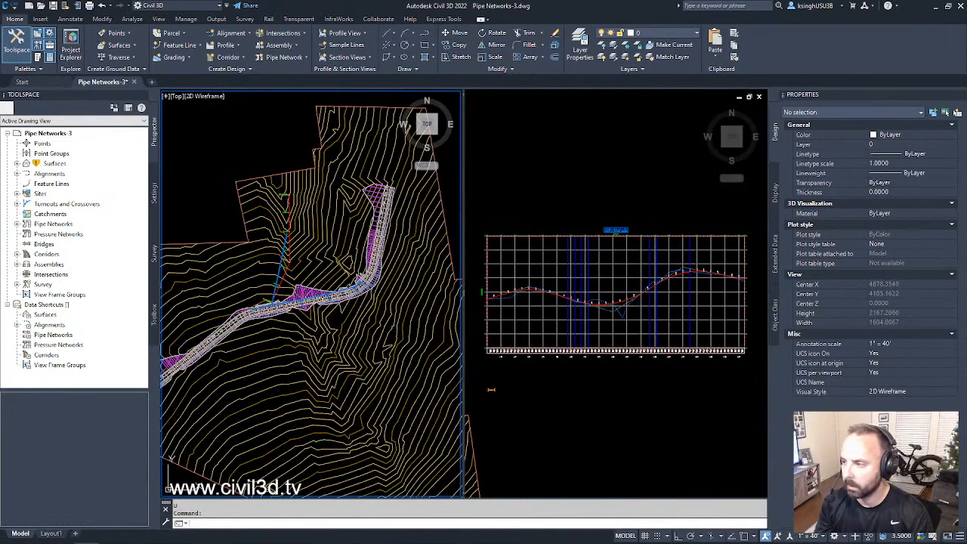
pyautogui.press('Escape')
pyautogui.press('Escape')
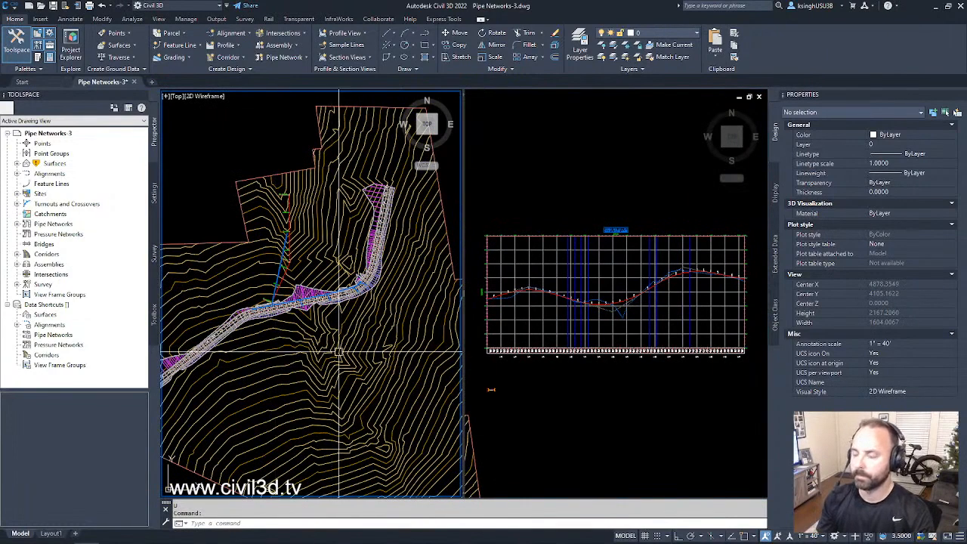
# Open the Profile View Properties of the ROAD1 profile view, cancel them and clear the selection
pyautogui.click(515, 347)
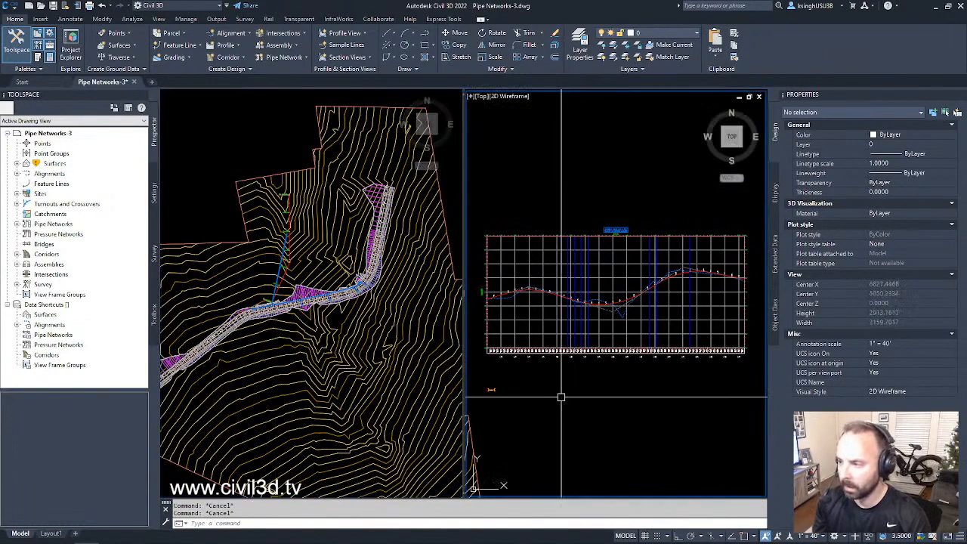
pyautogui.click(552, 330)
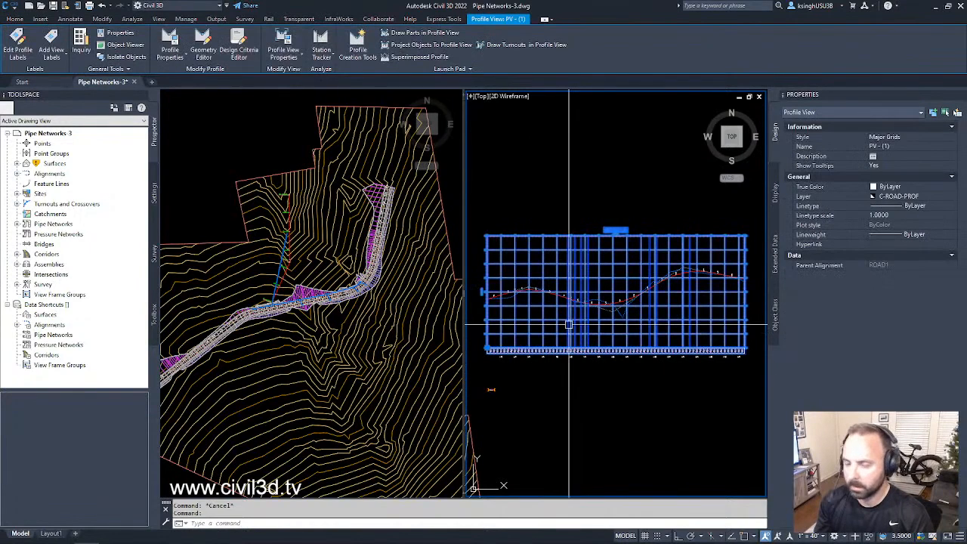
pyautogui.rightClick(581, 317)
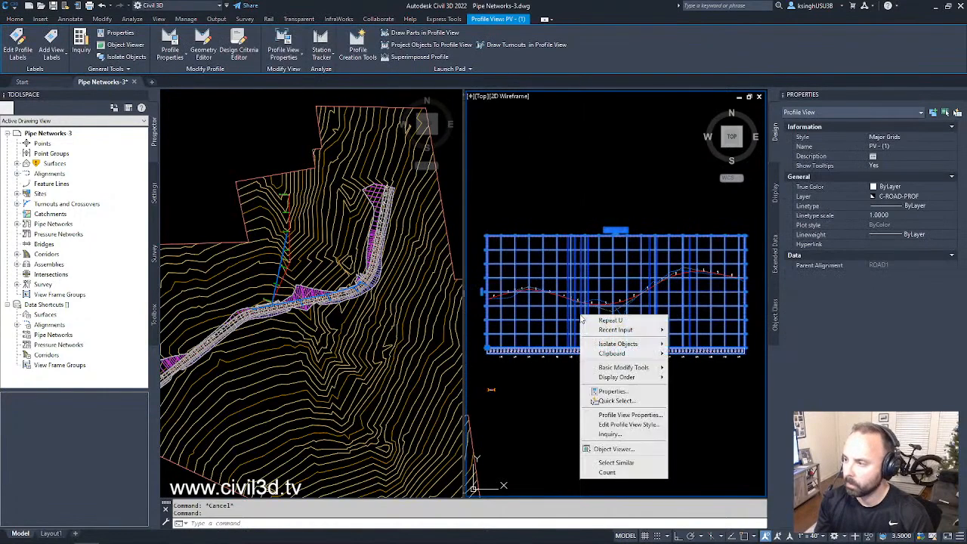
pyautogui.click(645, 416)
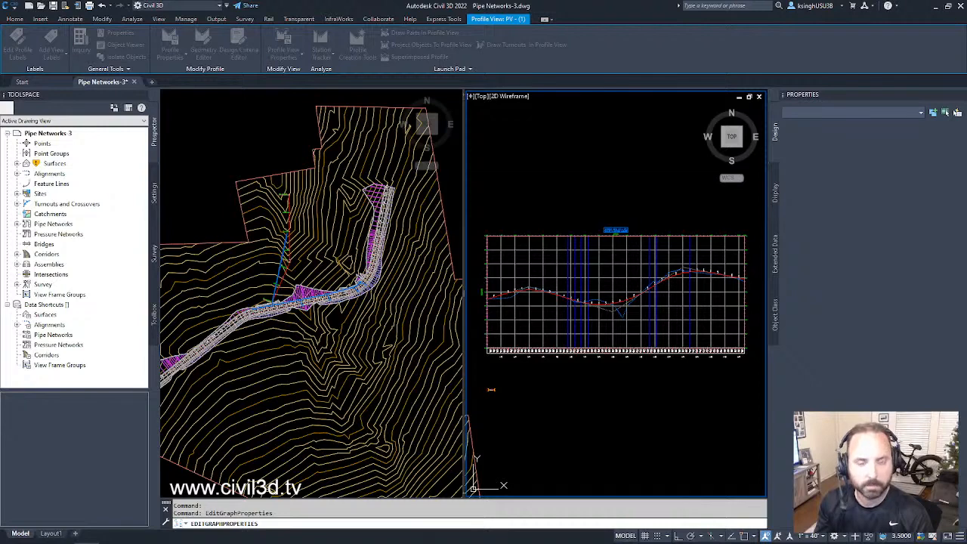
pyautogui.press('Escape')
pyautogui.click(617, 427)
pyautogui.press('Escape')
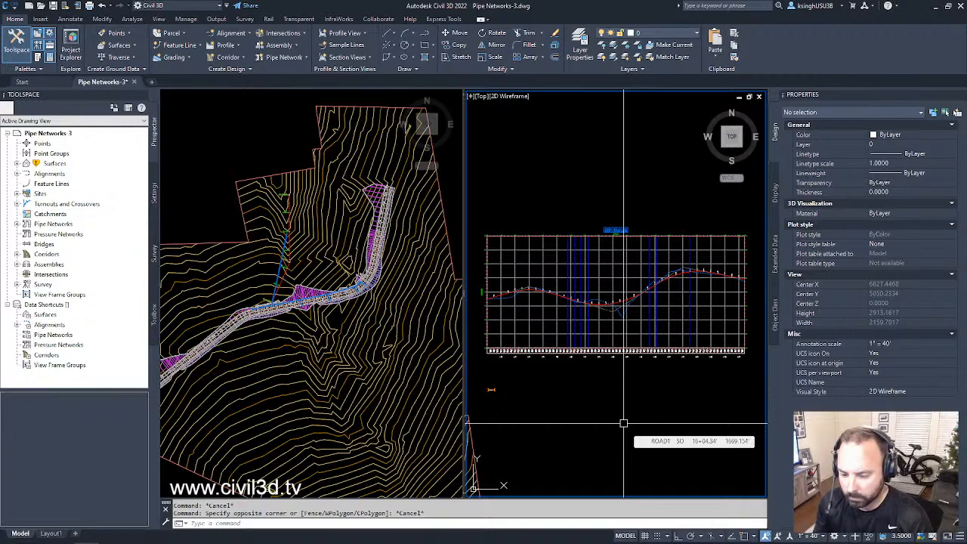
# Select the storm structure at station 7+00 and the pipe leading out of it in the plan view
pyautogui.click(353, 363)
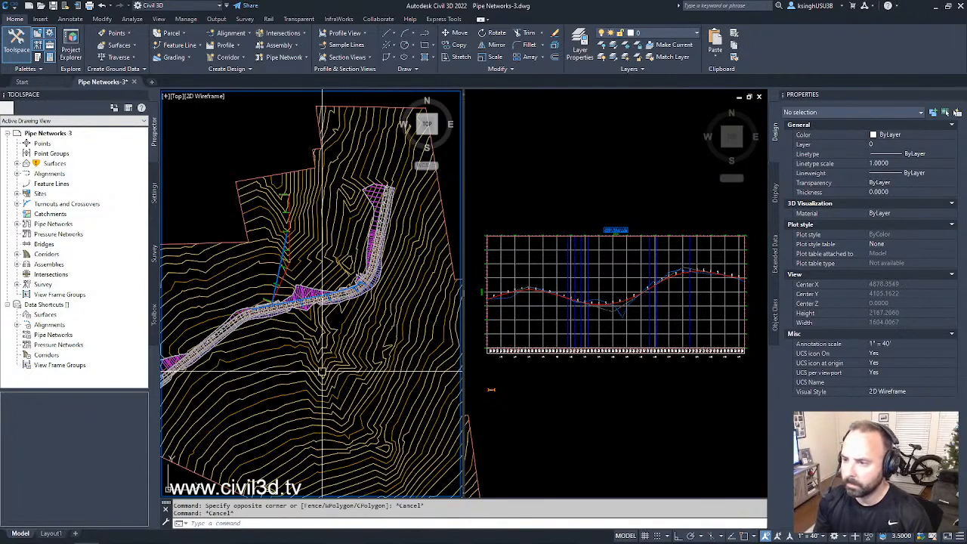
pyautogui.scroll(8, 256, 310)
pyautogui.scroll(6, 256, 310)
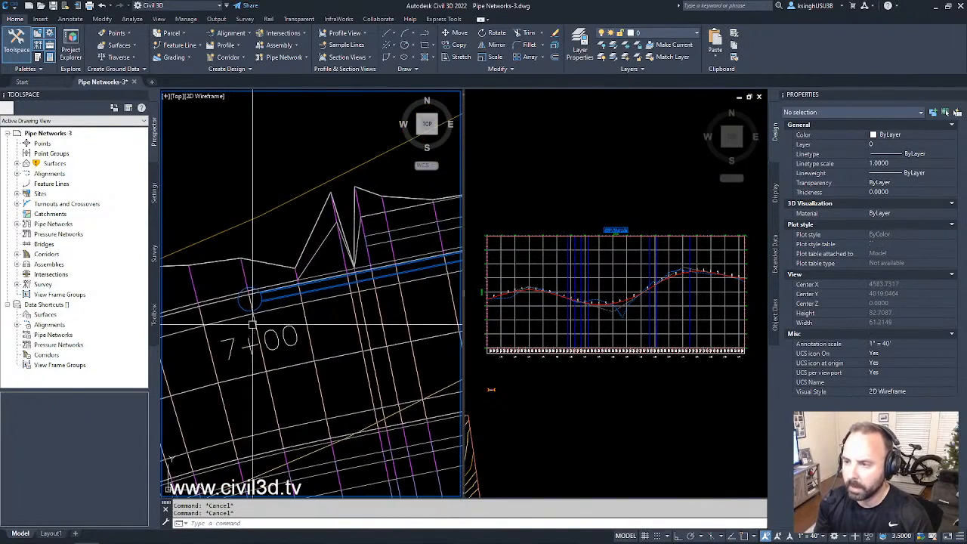
pyautogui.click(245, 302)
pyautogui.click(286, 295)
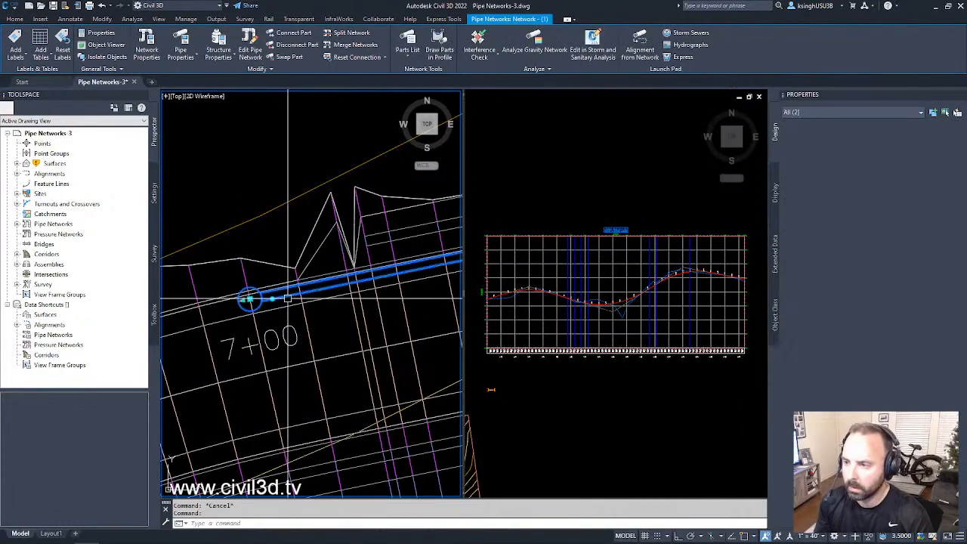
# Add the station 8+00 storm structure and the road pipe beyond it to the selection
pyautogui.scroll(-5, 276, 309)
pyautogui.scroll(6, 280, 308)
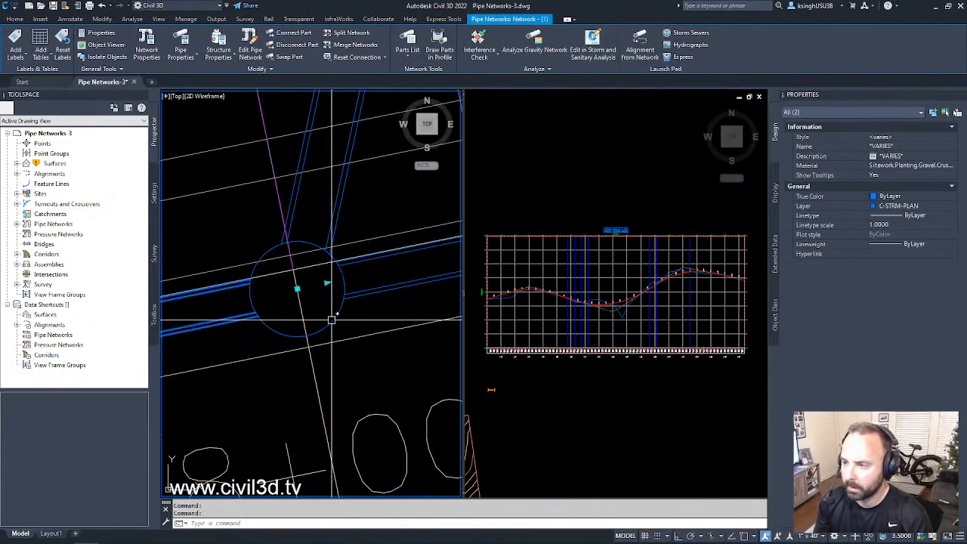
pyautogui.click(356, 296)
pyautogui.click(355, 296)
# Add the station 9+50 structure and the pipe running from it toward 10+00 to the selection
pyautogui.scroll(-6, 355, 296)
pyautogui.moveTo(389, 297); pyautogui.dragTo(344, 308, button='middle')
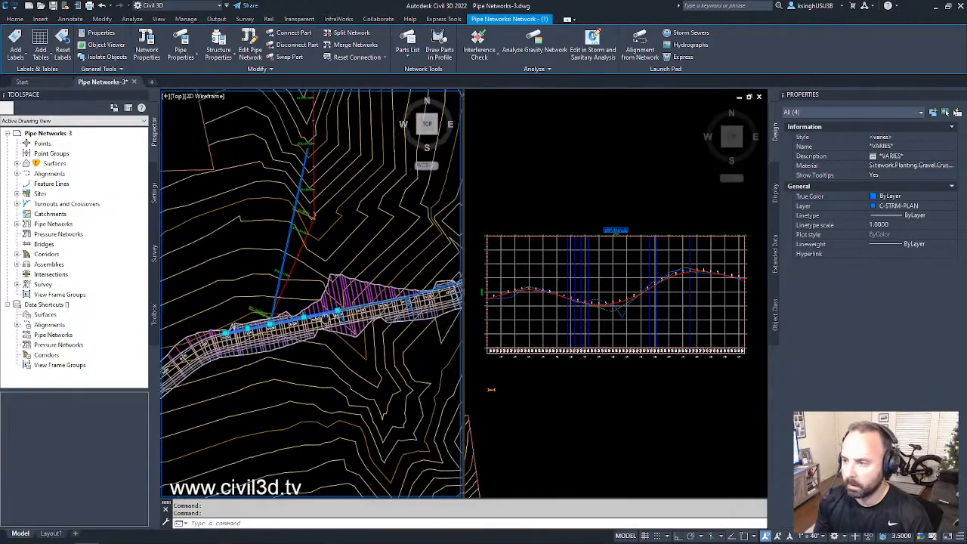
pyautogui.scroll(4, 341, 310)
pyautogui.scroll(3, 322, 311)
pyautogui.click(298, 316)
pyautogui.scroll(-9, 297, 316)
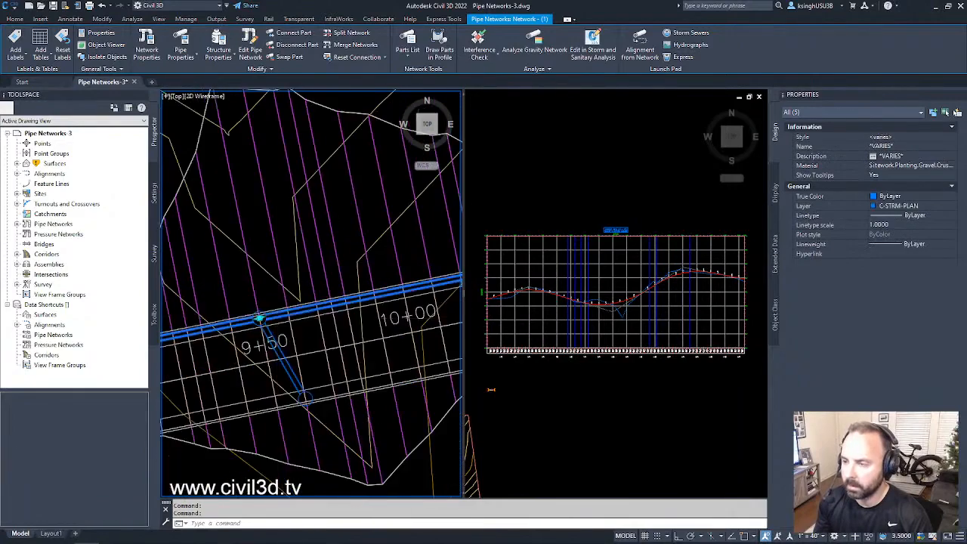
pyautogui.scroll(6, 283, 319)
pyautogui.click(274, 323)
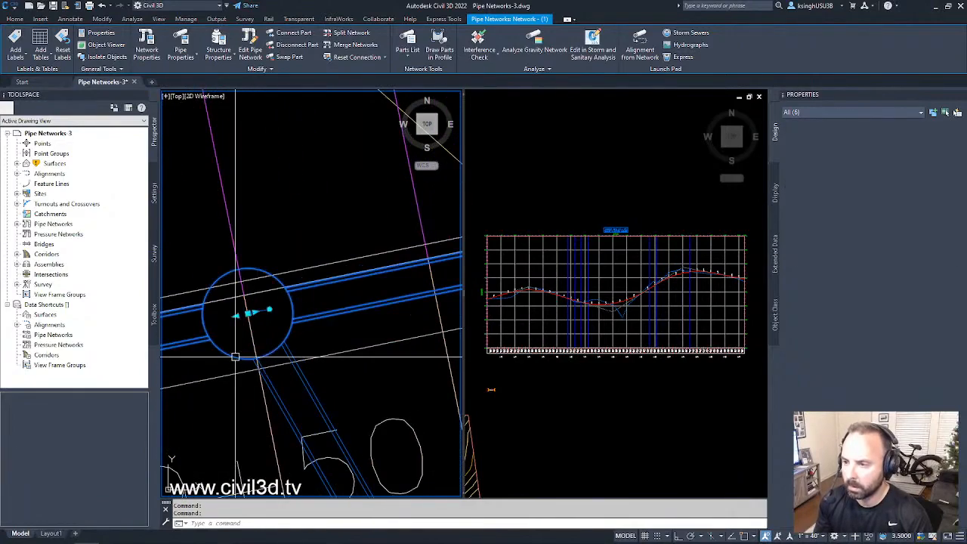
# Add the station 11+00 structure and the pipe continuing along the road from it to the selection
pyautogui.scroll(-4, 235, 347)
pyautogui.scroll(8, 302, 319)
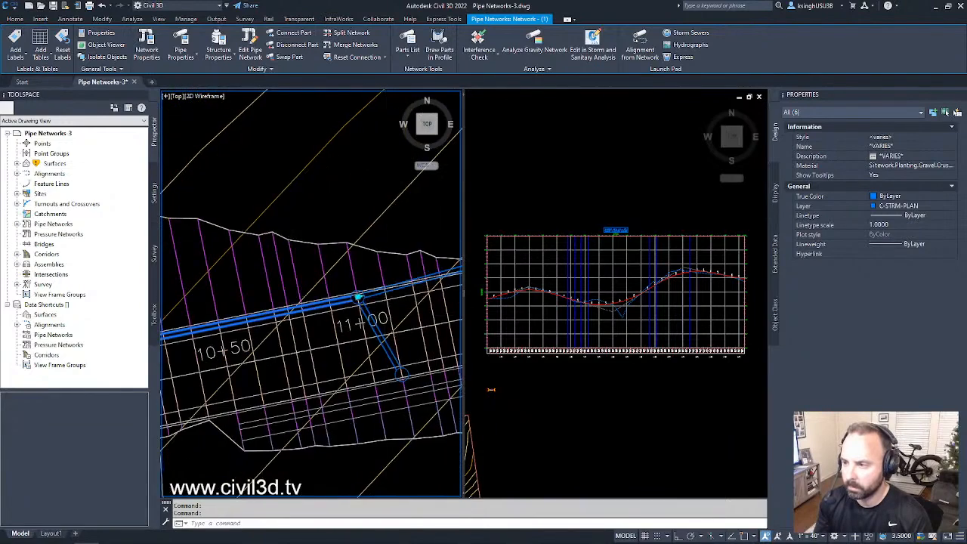
pyautogui.click(305, 319)
pyautogui.click(299, 295)
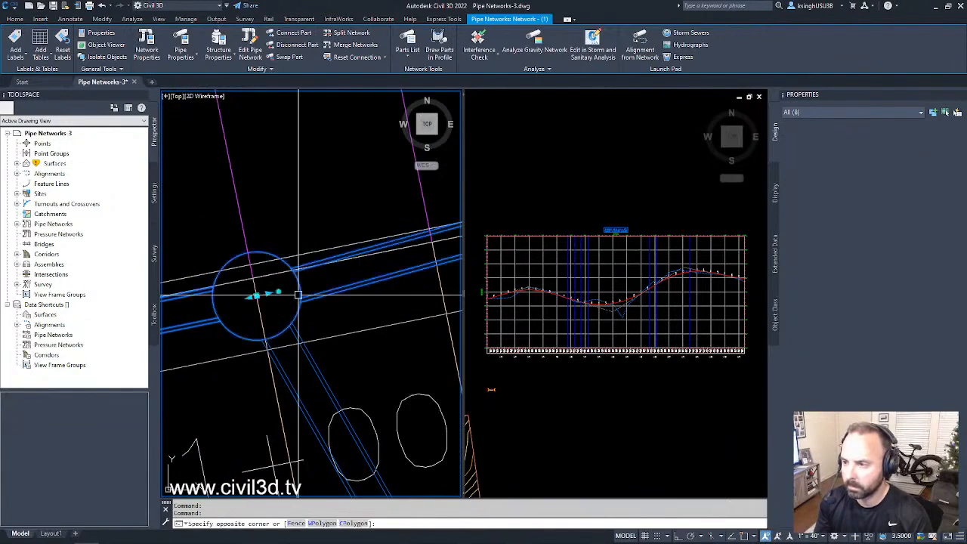
# Add the structure near station 12+50 and the curved pipe beyond it to the selection
pyautogui.scroll(-10, 316, 307)
pyautogui.moveTo(397, 281); pyautogui.dragTo(333, 301, button='middle')
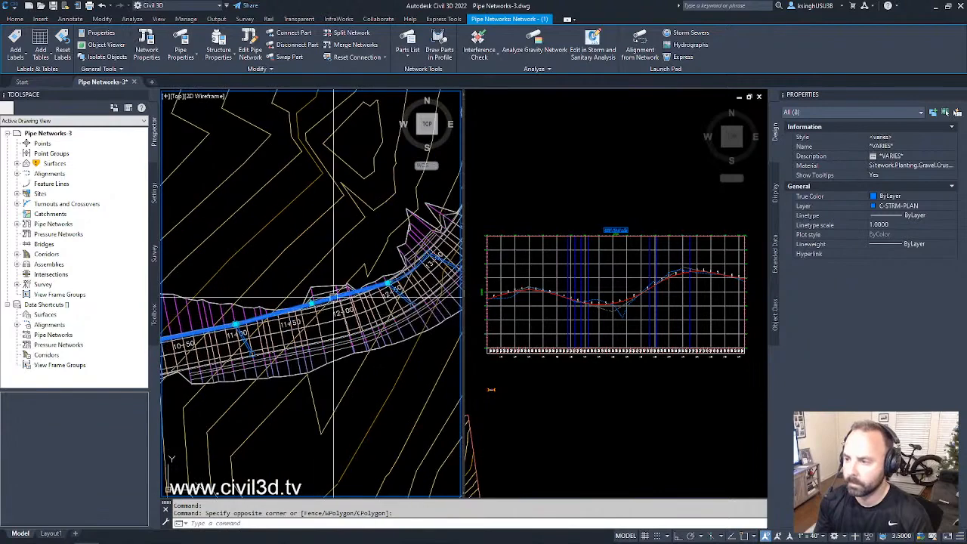
pyautogui.scroll(6, 384, 278)
pyautogui.moveTo(423, 291); pyautogui.dragTo(339, 308, button='middle')
pyautogui.scroll(4, 344, 307)
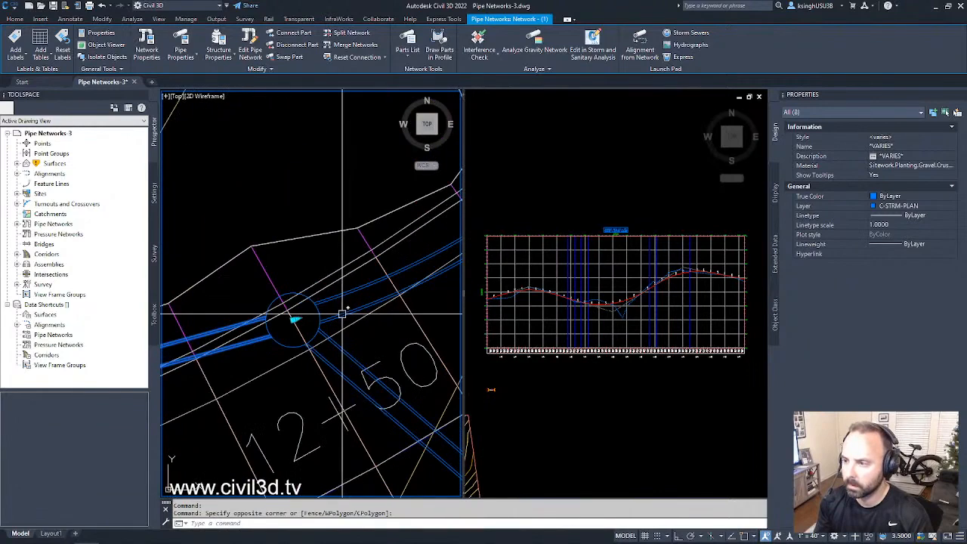
pyautogui.click(342, 312)
pyautogui.click(318, 308)
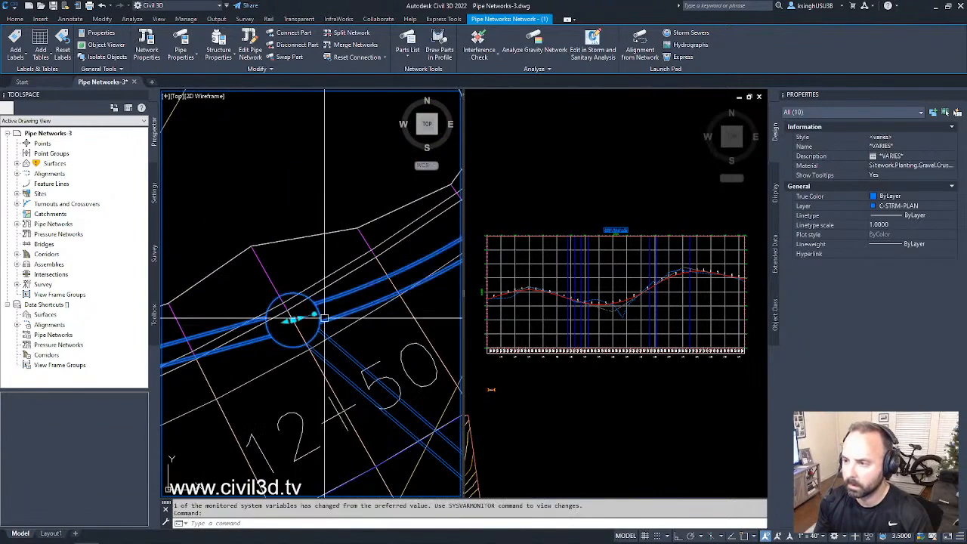
# Draw the selected pipes and structures in the ROAD1 profile view
pyautogui.rightClick(315, 326)
pyautogui.click(378, 426)
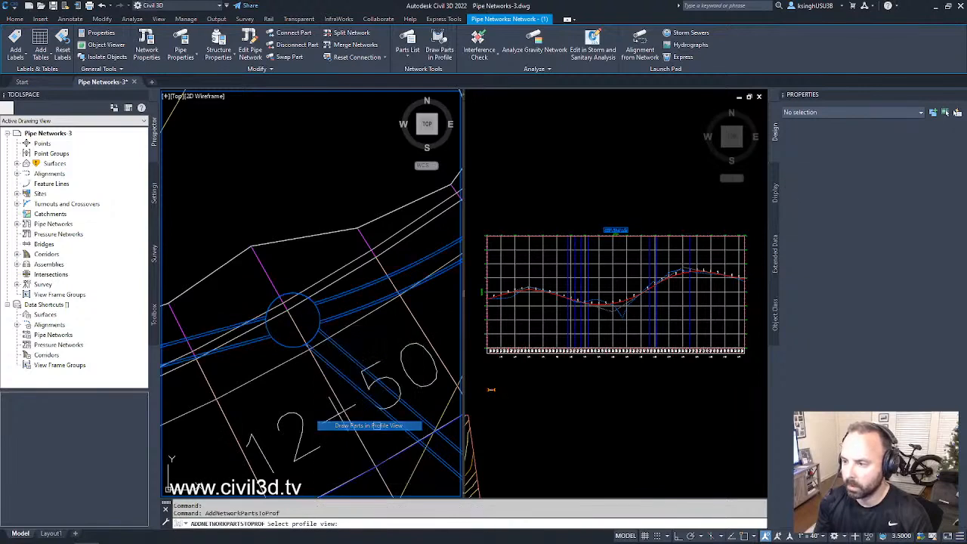
pyautogui.click(592, 404)
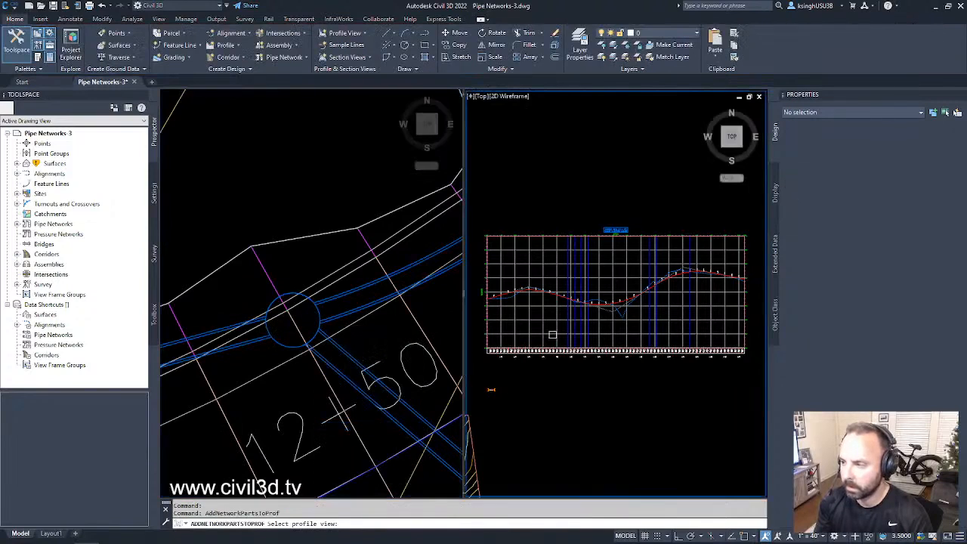
pyautogui.click(553, 334)
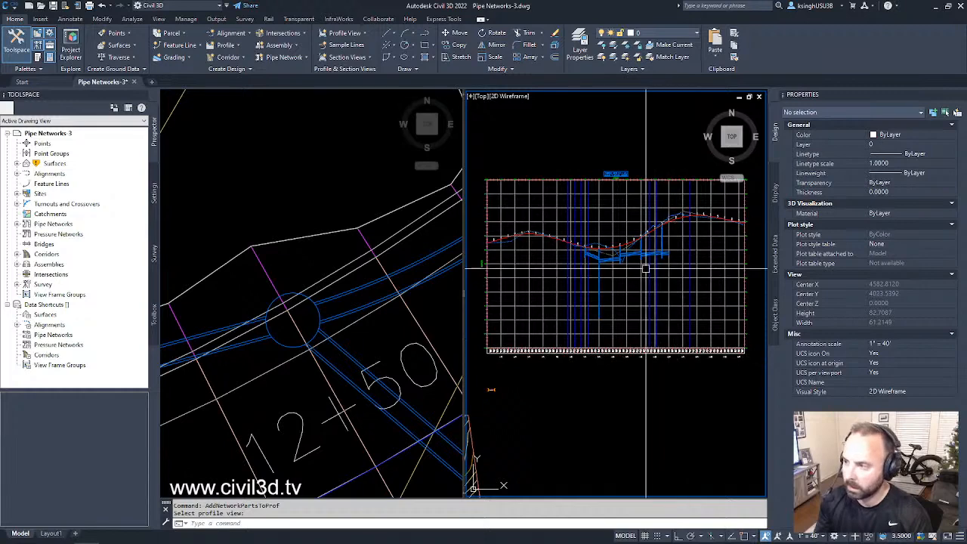
# Open the Profile View Properties of the ROAD1 profile view and show its pipe network parts
pyautogui.scroll(3, 646, 269)
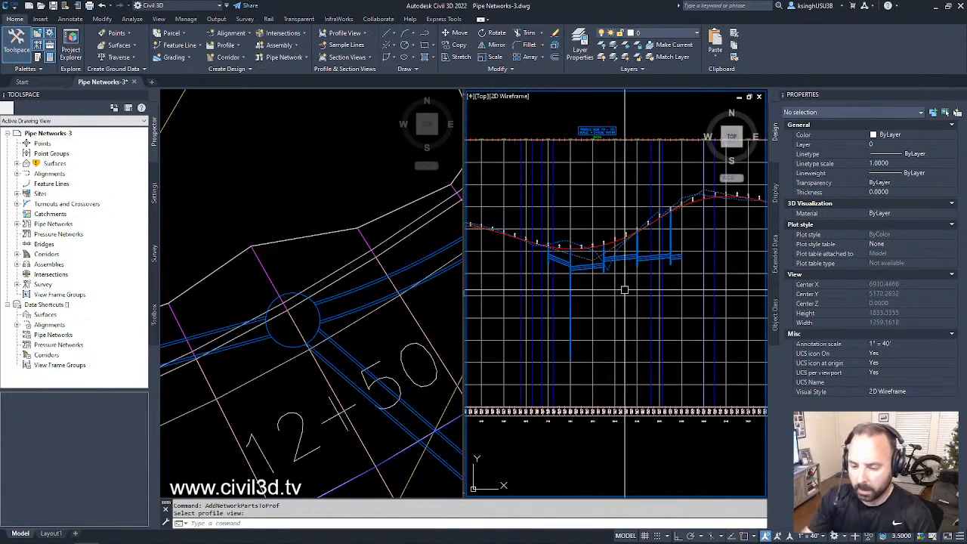
pyautogui.click(593, 323)
pyautogui.scroll(-4, 595, 321)
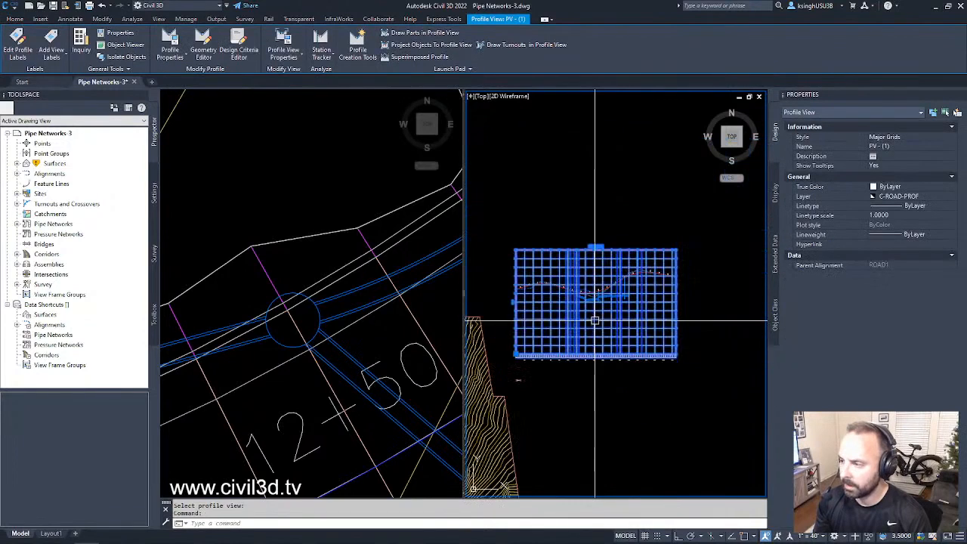
pyautogui.rightClick(595, 321)
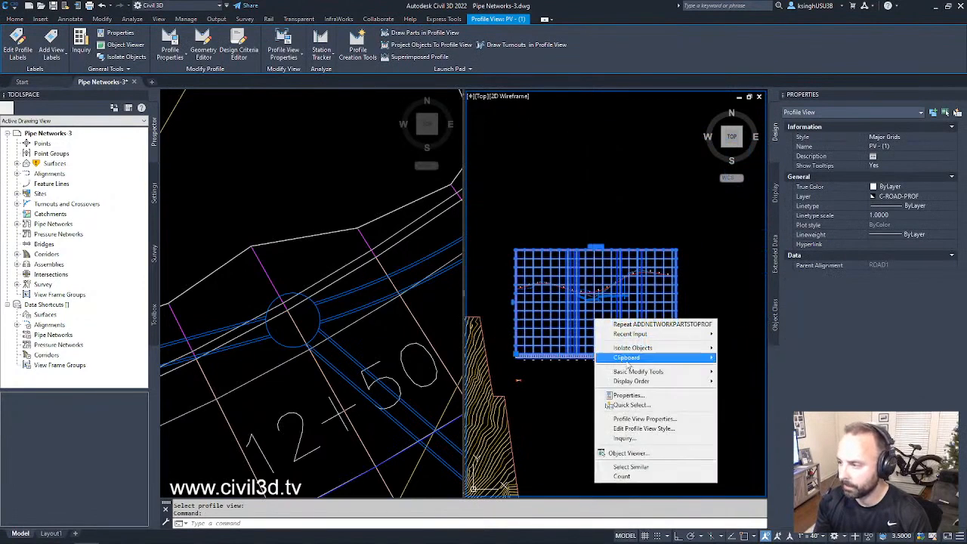
pyautogui.click(673, 421)
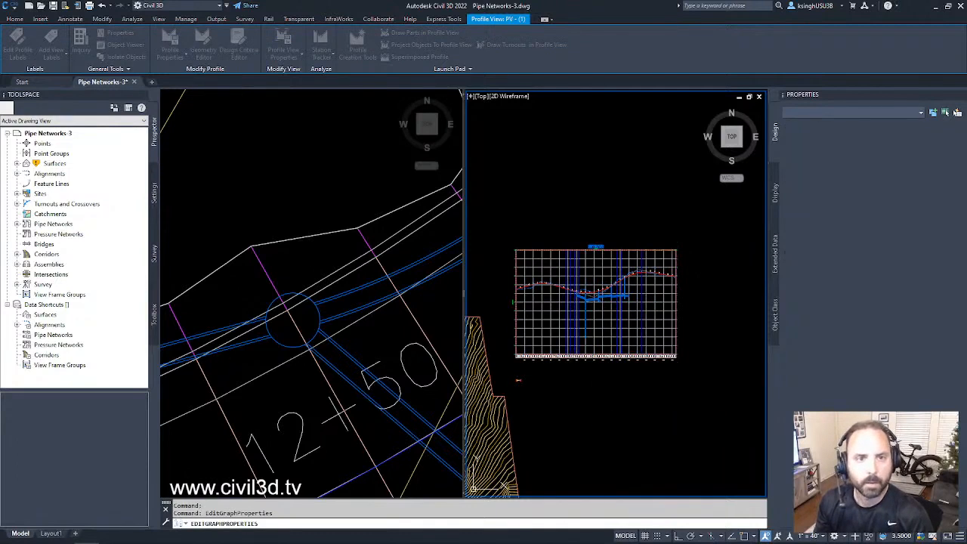
pyautogui.moveTo(237, 170)
pyautogui.mouseDown()
pyautogui.moveTo(376, 277)
pyautogui.moveTo(464, 142)
pyautogui.mouseUp()
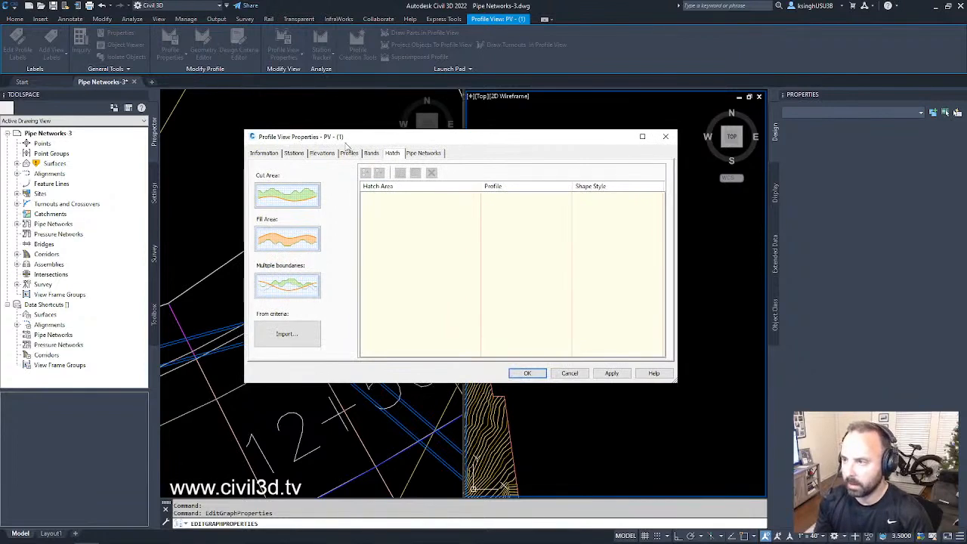
pyautogui.click(426, 154)
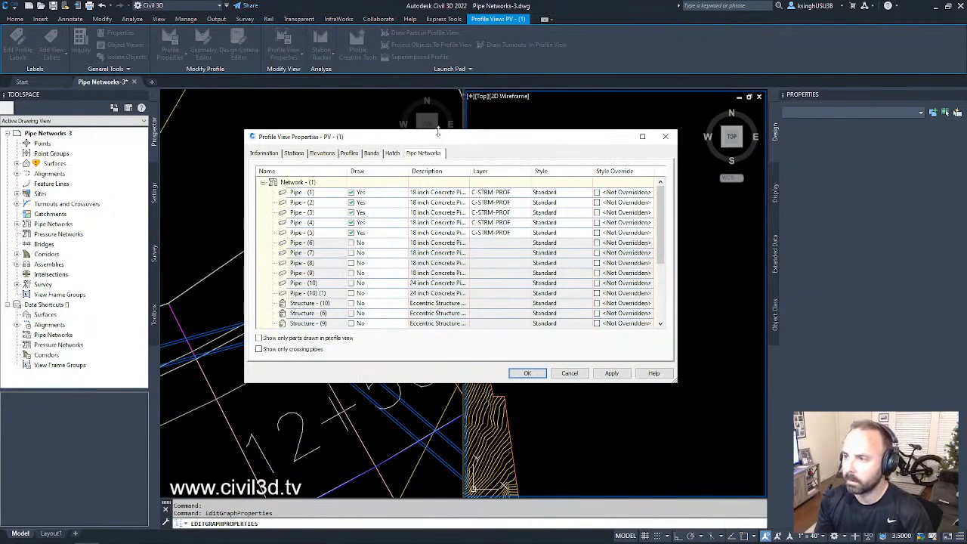
# Examine which pipes and structures of Network - (1) are set to draw in the profile view
pyautogui.moveTo(445, 138); pyautogui.dragTo(428, 108)
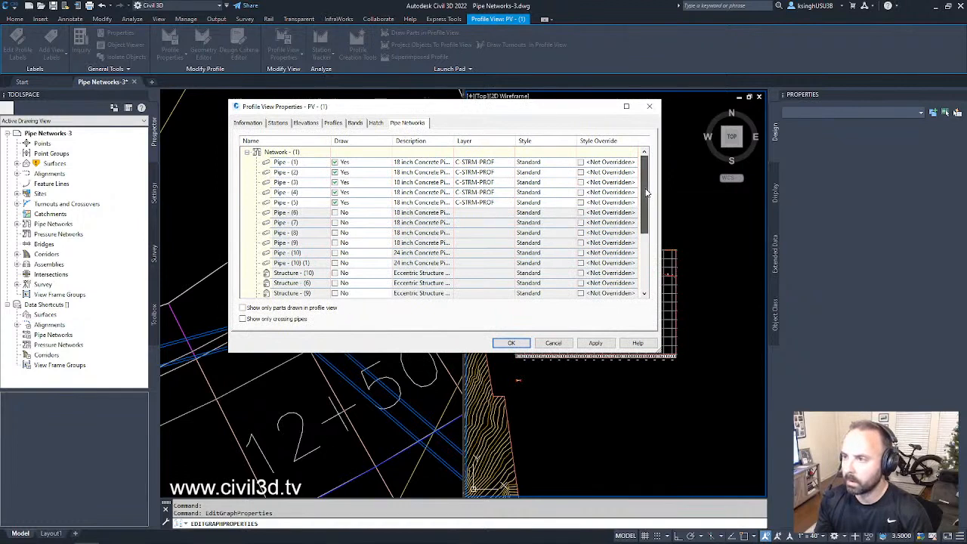
pyautogui.scroll(-2, 648, 232)
pyautogui.scroll(3, 649, 232)
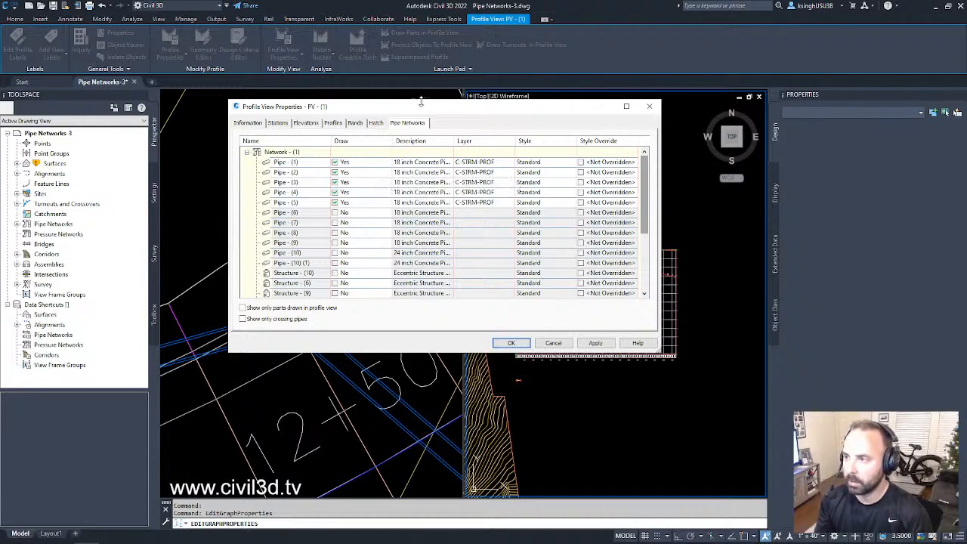
pyautogui.moveTo(427, 112); pyautogui.dragTo(236, 147)
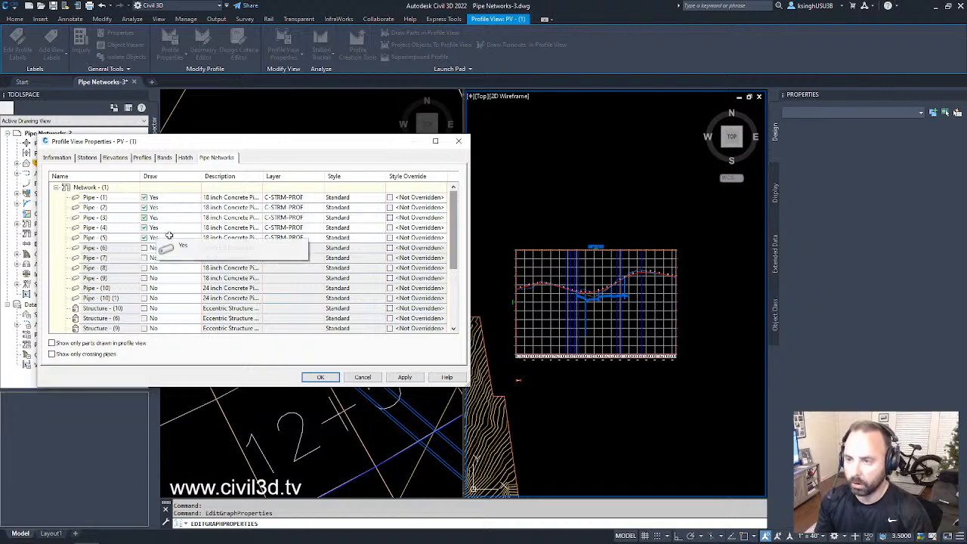
pyautogui.scroll(-4, 162, 261)
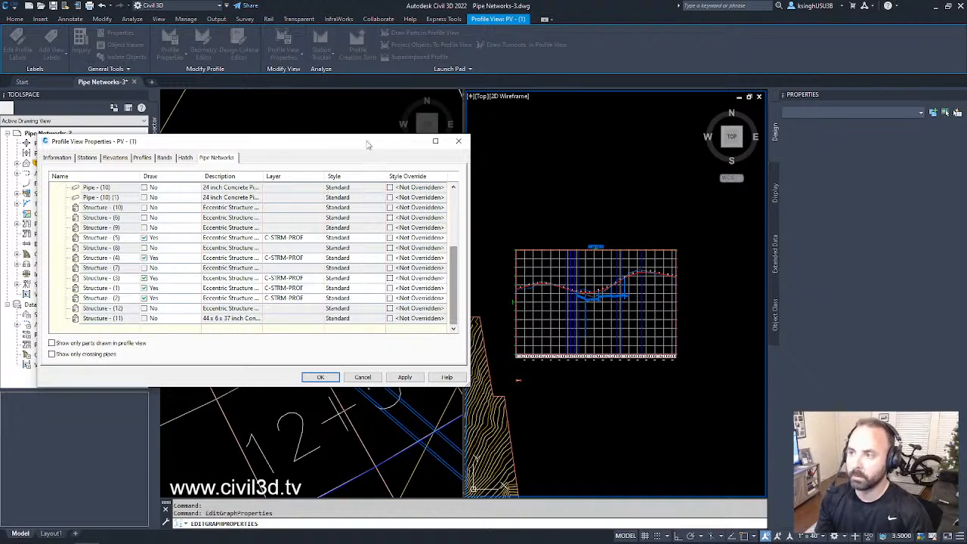
pyautogui.moveTo(370, 141); pyautogui.dragTo(390, 133)
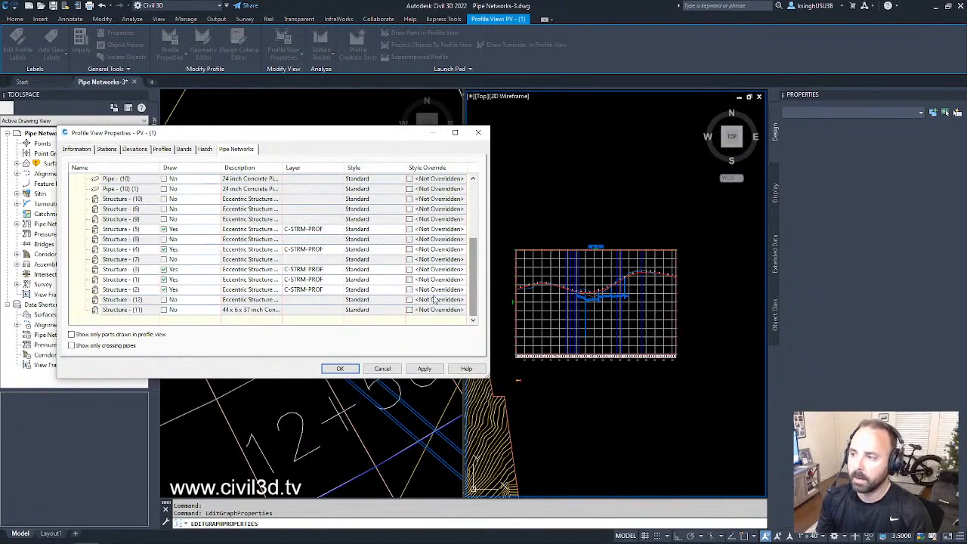
pyautogui.moveTo(471, 301); pyautogui.dragTo(484, 241)
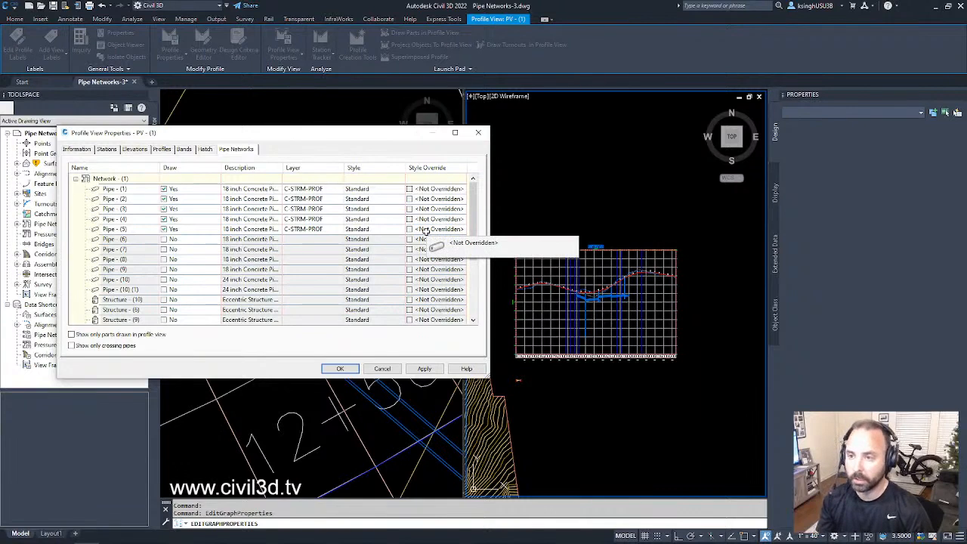
pyautogui.moveTo(474, 212); pyautogui.dragTo(464, 281)
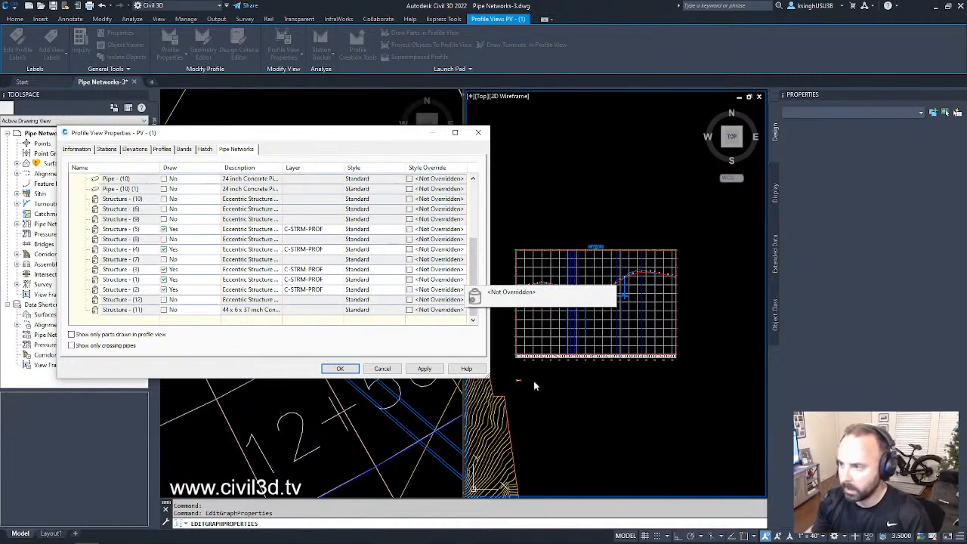
pyautogui.click(603, 296)
pyautogui.moveTo(476, 281); pyautogui.dragTo(484, 198)
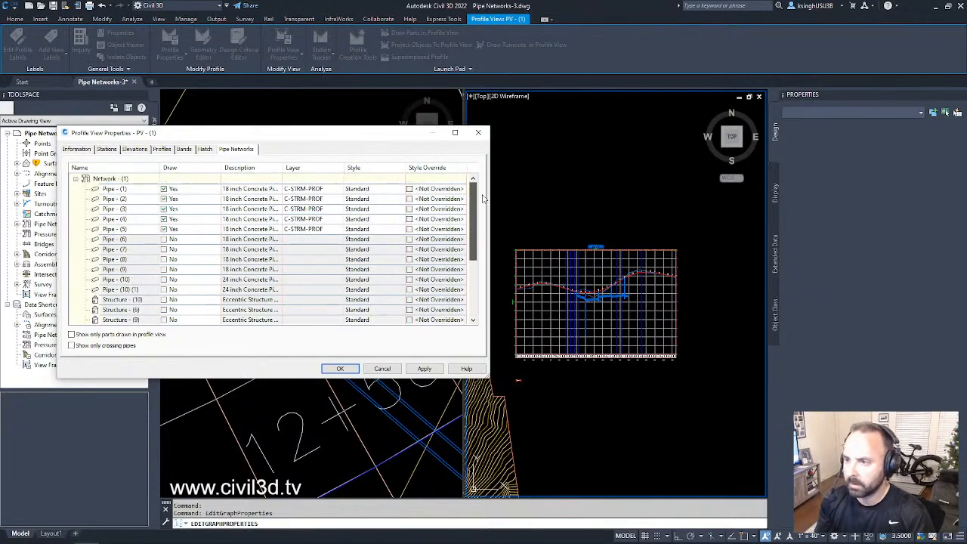
# Turn on drawing in the profile view for Pipe - (6) through Pipe - (10) and Pipe - (10) (1)
pyautogui.click(165, 239)
pyautogui.click(164, 248)
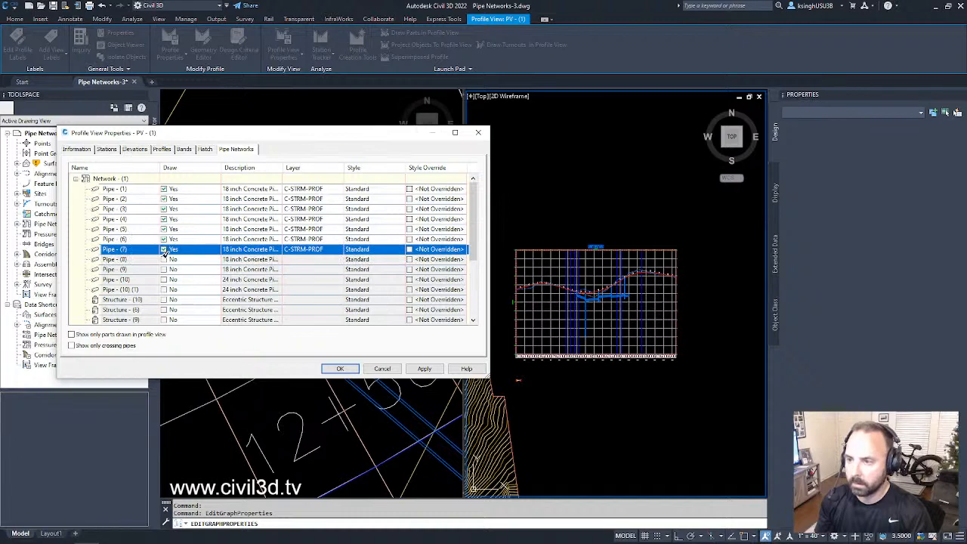
pyautogui.click(164, 260)
pyautogui.click(164, 269)
pyautogui.click(164, 279)
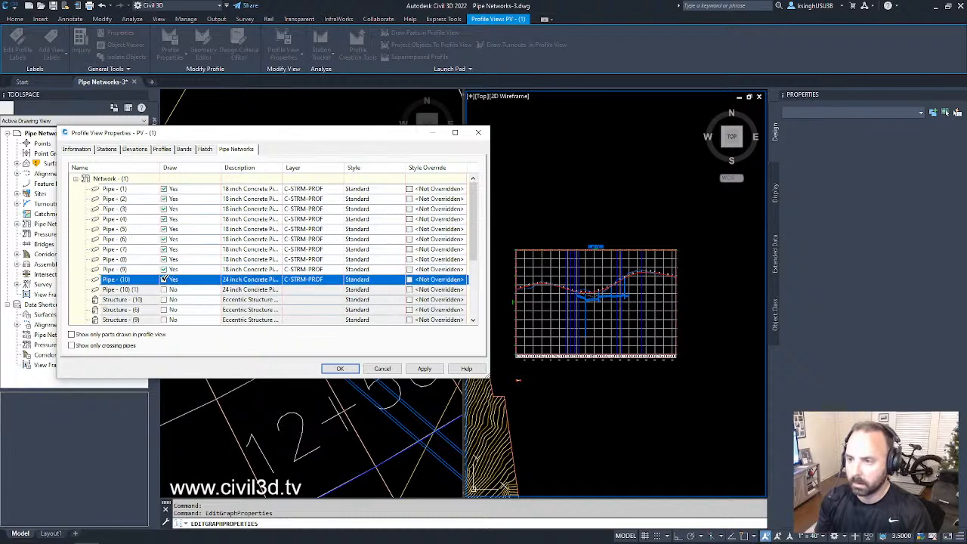
pyautogui.click(164, 290)
# Turn on drawing in the profile view for Structure - (10), Structure - (6), Structure - (9), Structure - (8) and Structure - (7)
pyautogui.click(164, 299)
pyautogui.scroll(-3, 166, 276)
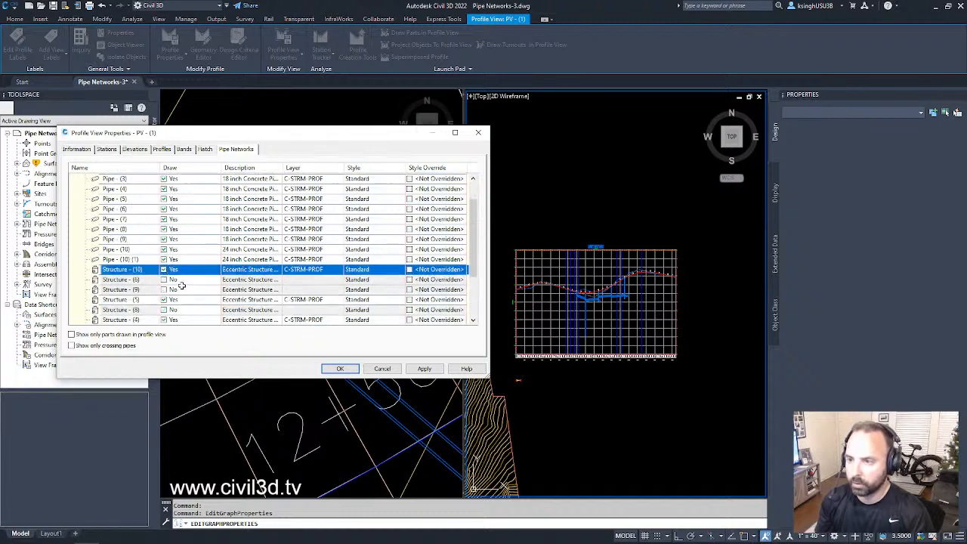
pyautogui.click(164, 219)
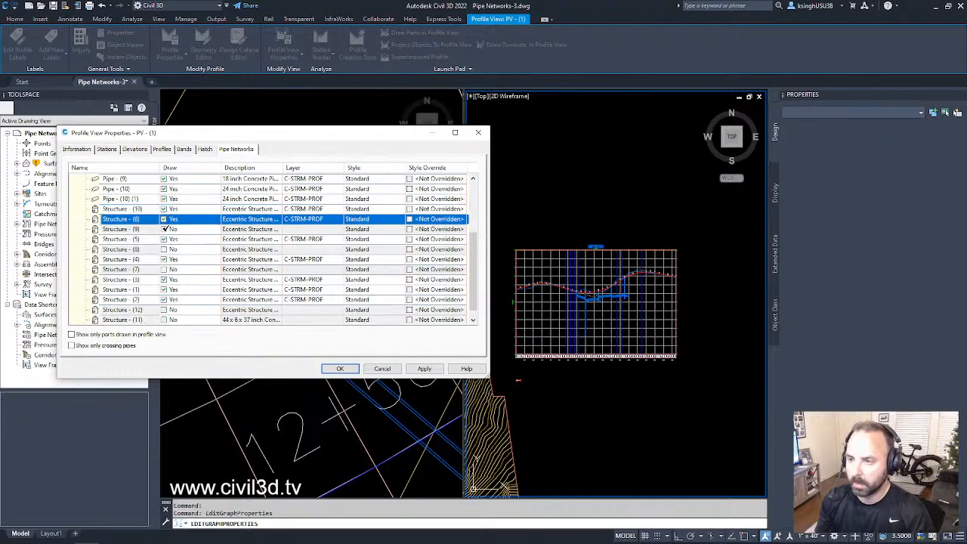
pyautogui.click(164, 229)
pyautogui.click(164, 250)
pyautogui.click(164, 269)
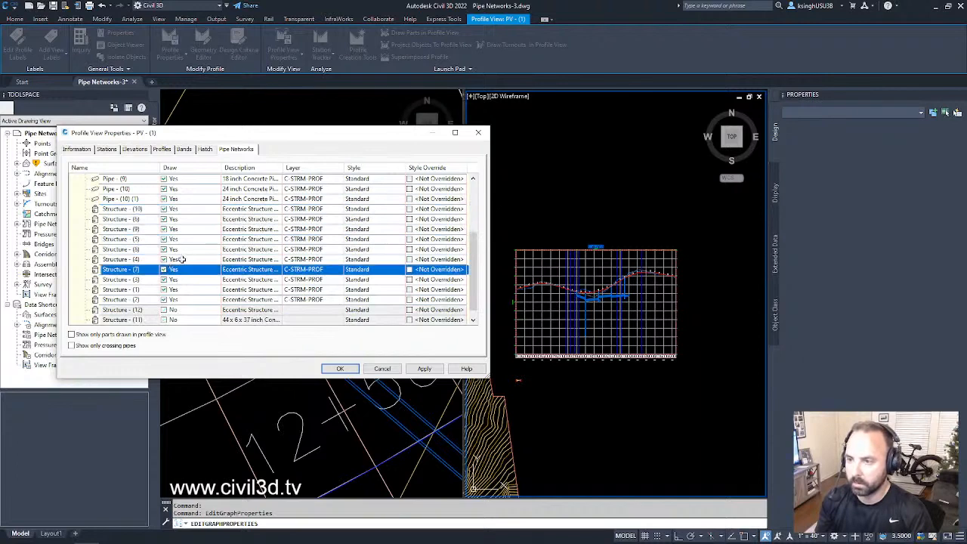
# Turn on drawing for Structure - (12) and Structure - (11), and apply the profile view properties
pyautogui.scroll(-1, 170, 266)
pyautogui.click(164, 300)
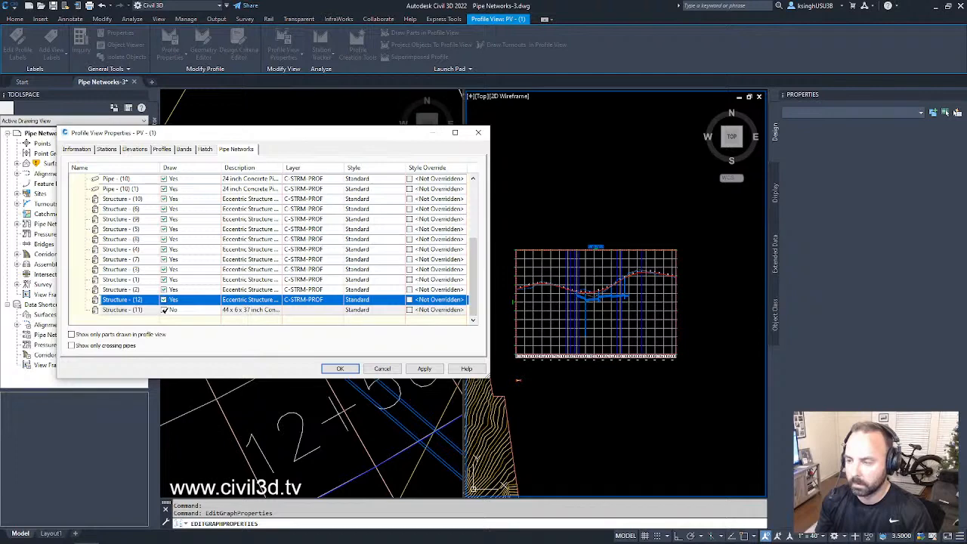
pyautogui.click(164, 310)
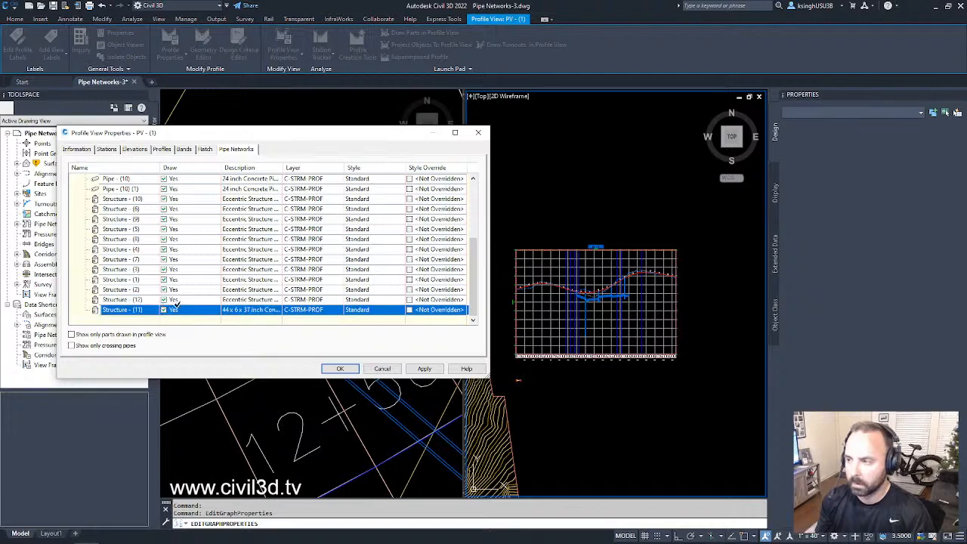
pyautogui.click(425, 369)
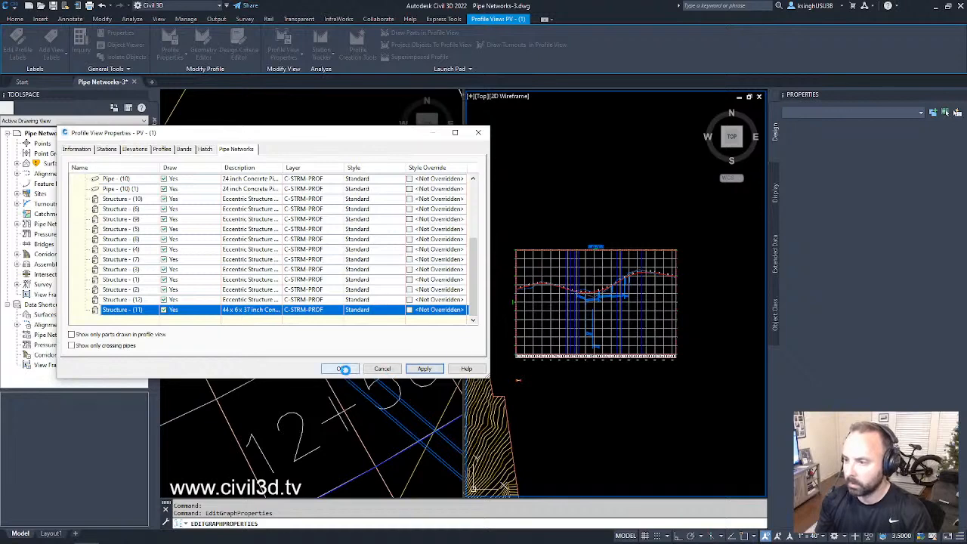
pyautogui.click(342, 369)
pyautogui.press('Escape')
# Examine the added pipes and structures in the profile view and compare them with the network's layout in plan
pyautogui.scroll(8, 643, 237)
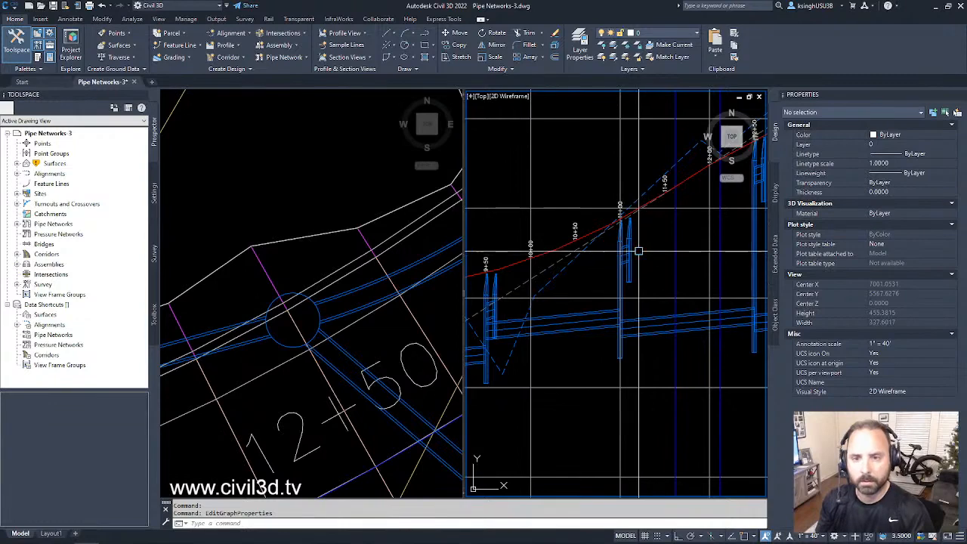
pyautogui.scroll(-8, 641, 243)
pyautogui.moveTo(624, 255)
pyautogui.mouseDown(button='middle')
pyautogui.moveTo(637, 248)
pyautogui.moveTo(621, 260)
pyautogui.mouseUp(button='middle')
pyautogui.scroll(6, 612, 272)
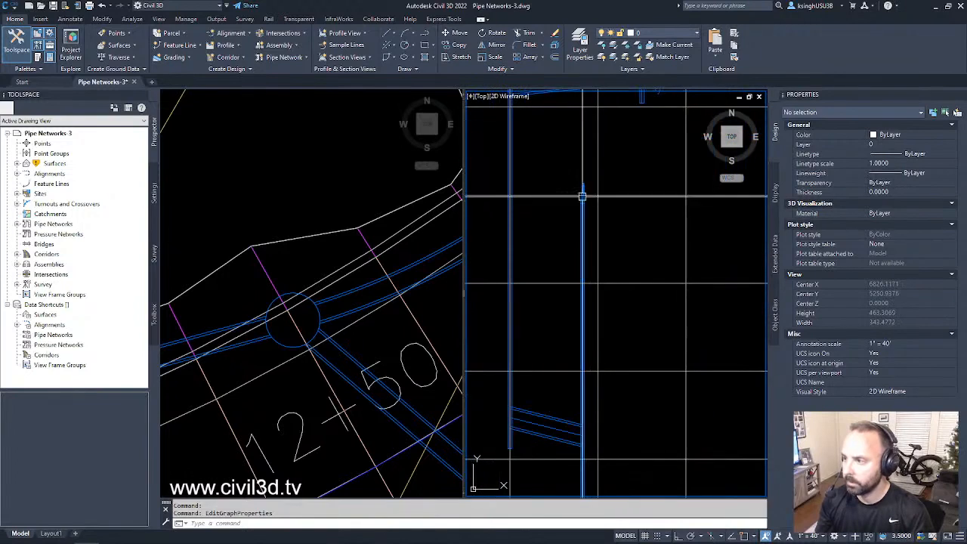
pyautogui.scroll(-5, 598, 211)
pyautogui.scroll(-5, 598, 212)
pyautogui.scroll(7, 597, 211)
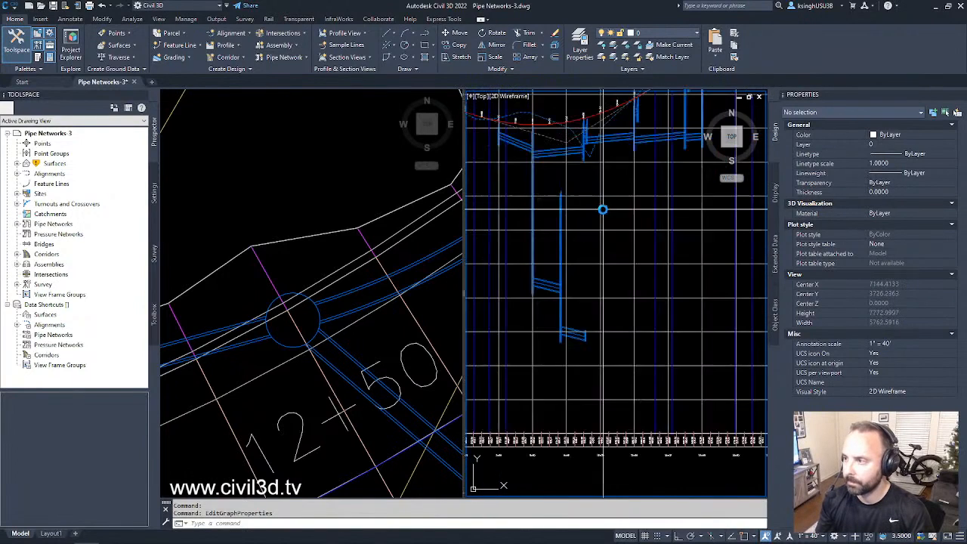
pyautogui.scroll(-8, 360, 284)
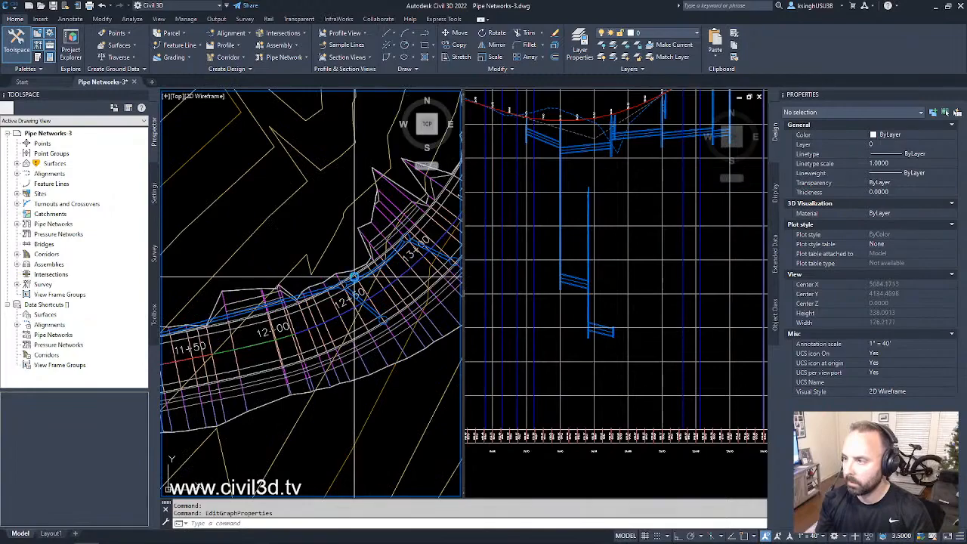
pyautogui.moveTo(372, 308); pyautogui.dragTo(324, 326, button='middle')
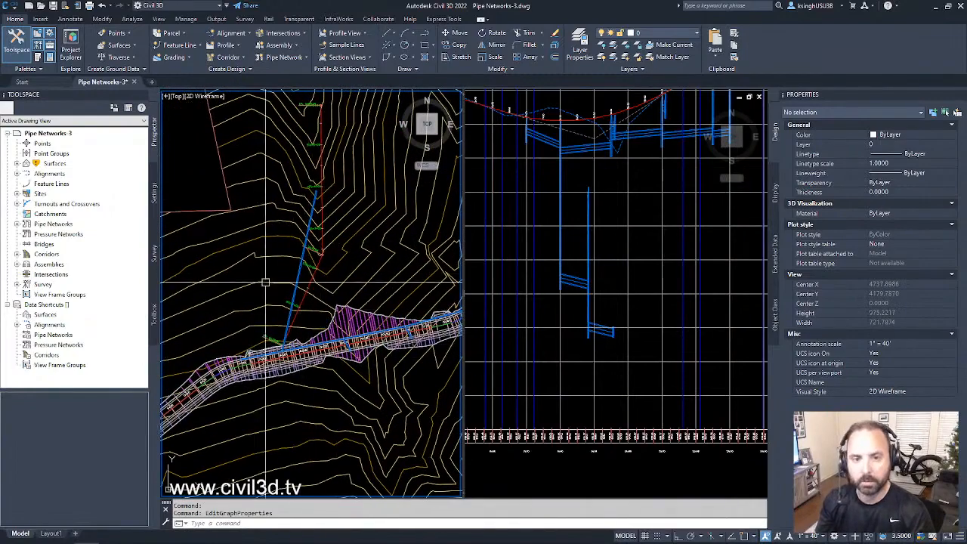
pyautogui.click(660, 308)
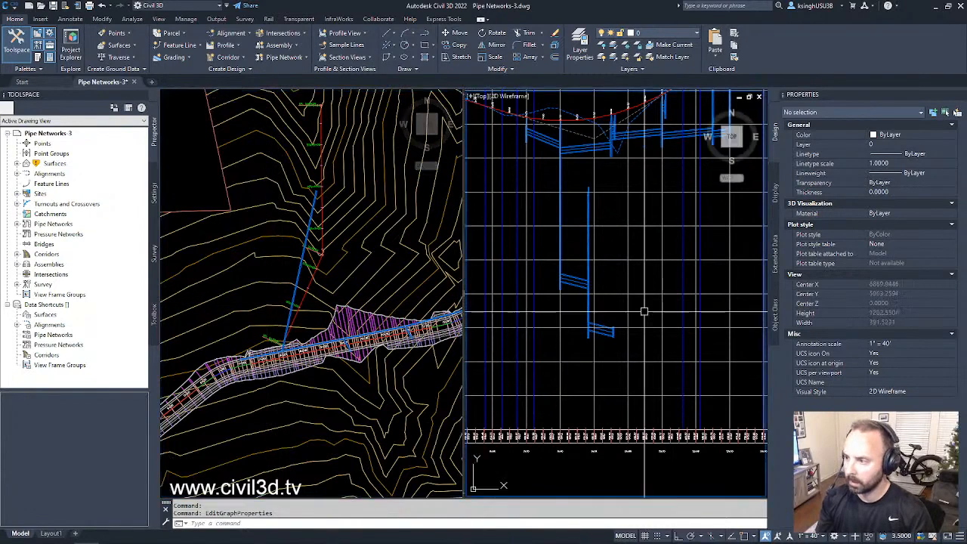
pyautogui.scroll(-5, 635, 288)
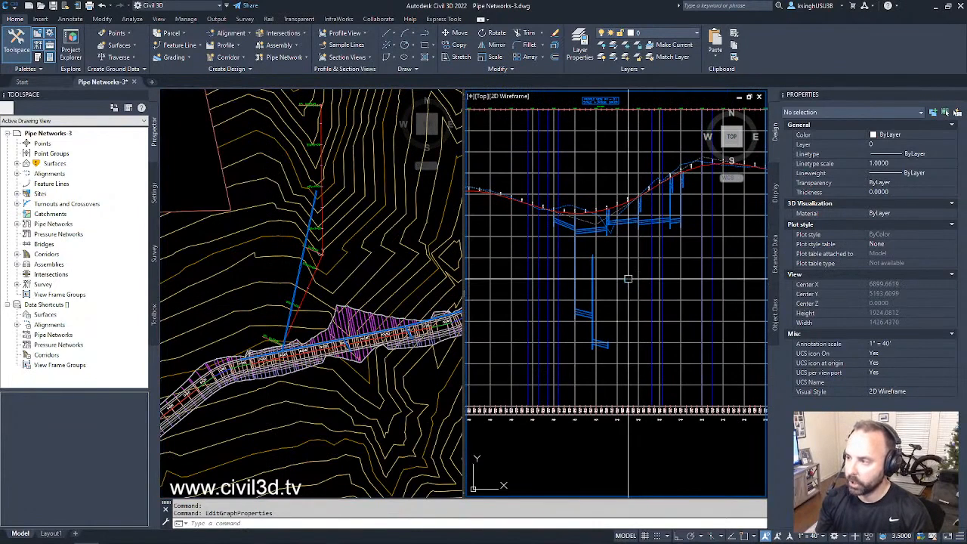
# Reopen the ROAD1 profile view's properties and turn off drawing for Pipe - (10) and Pipe - (10) (1)
pyautogui.click(628, 279)
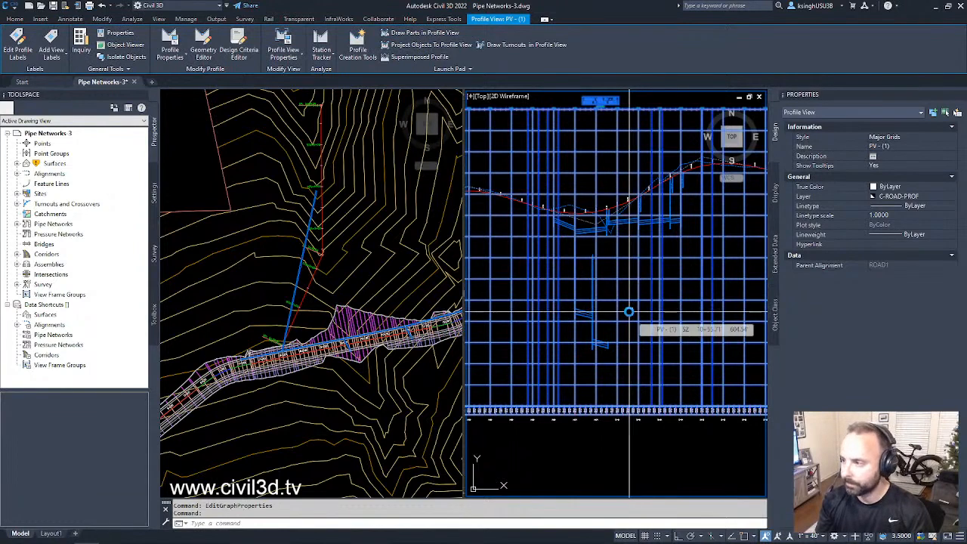
pyautogui.rightClick(629, 312)
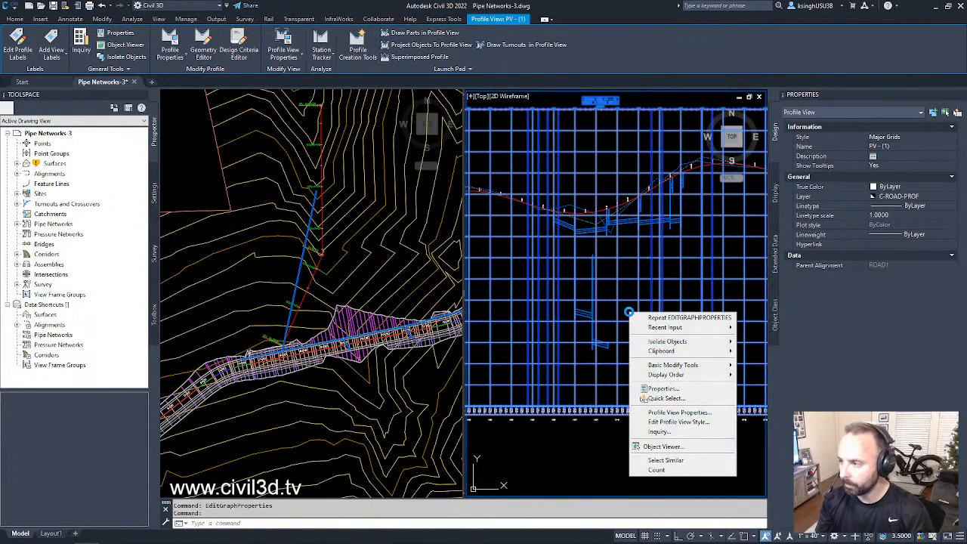
pyautogui.click(706, 414)
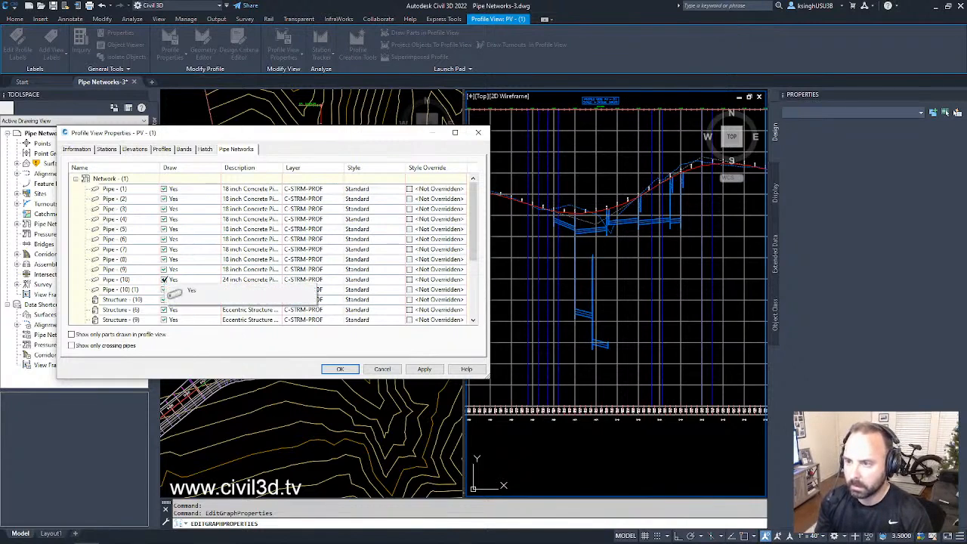
pyautogui.click(165, 279)
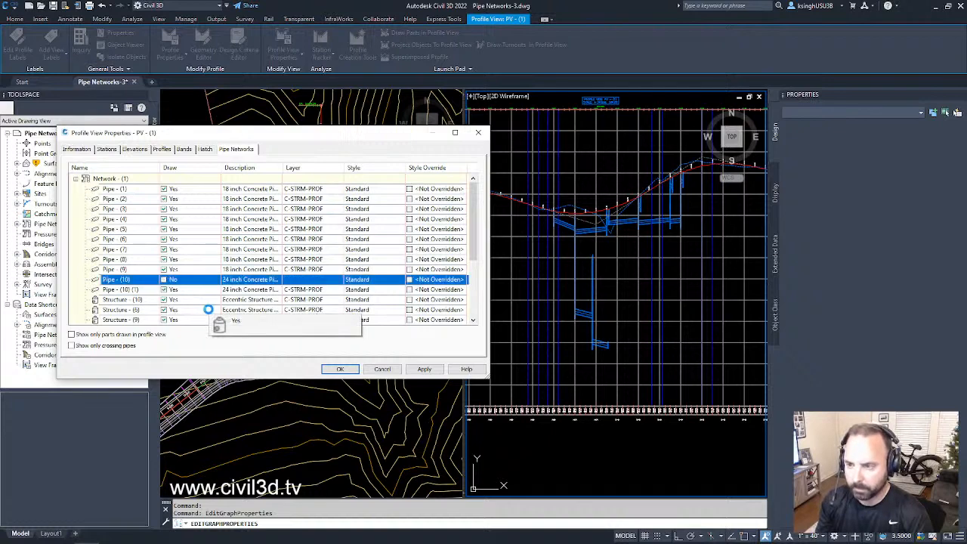
pyautogui.click(164, 290)
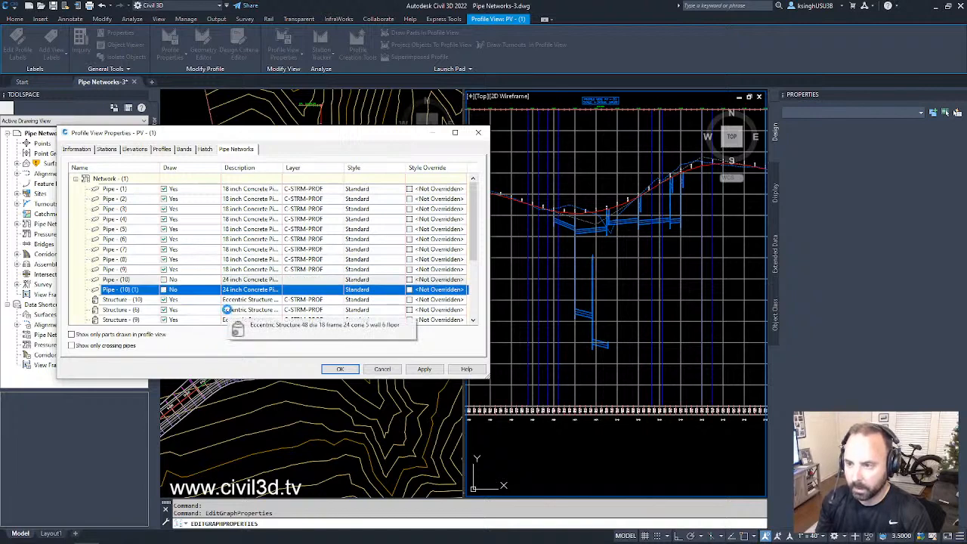
# Turn off drawing for Structure - (11) and Structure - (12), and apply the profile view properties
pyautogui.scroll(-3, 221, 261)
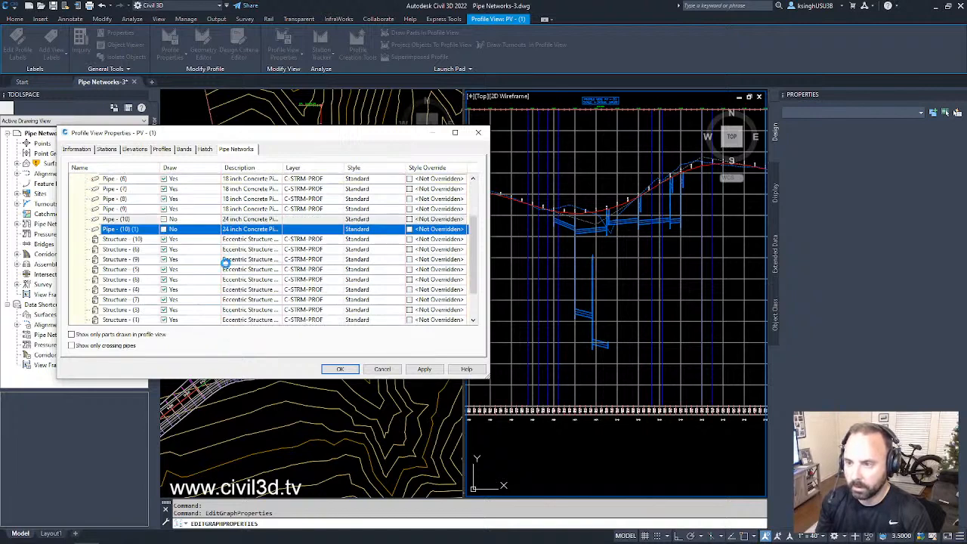
pyautogui.click(165, 321)
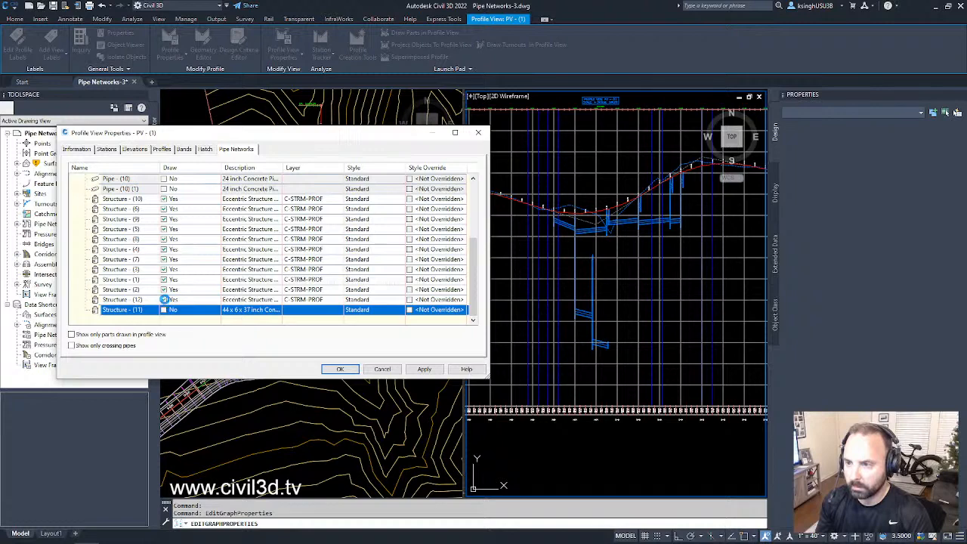
pyautogui.click(164, 300)
pyautogui.click(426, 369)
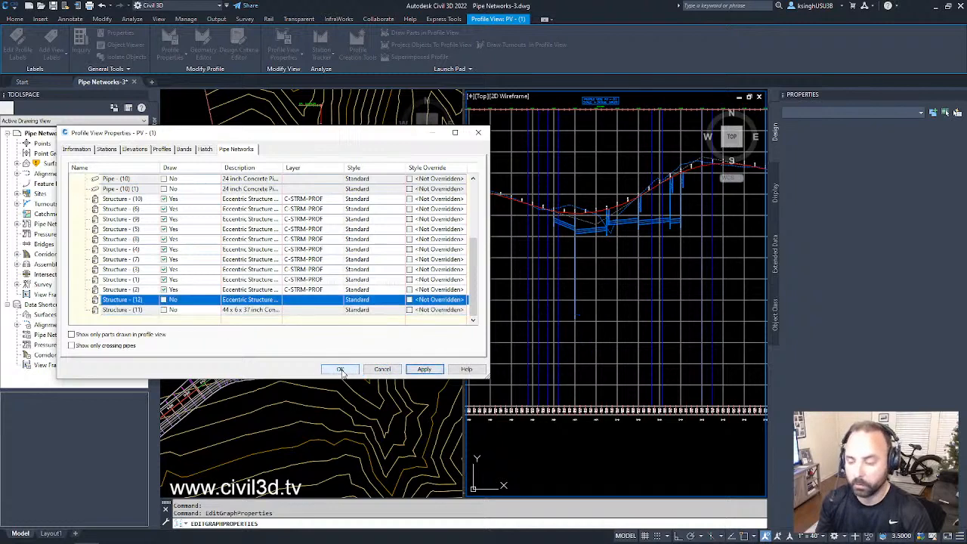
pyautogui.click(341, 368)
# Examine the remaining pipes and structures in the profile view against the network along the road in plan
pyautogui.scroll(-3, 659, 269)
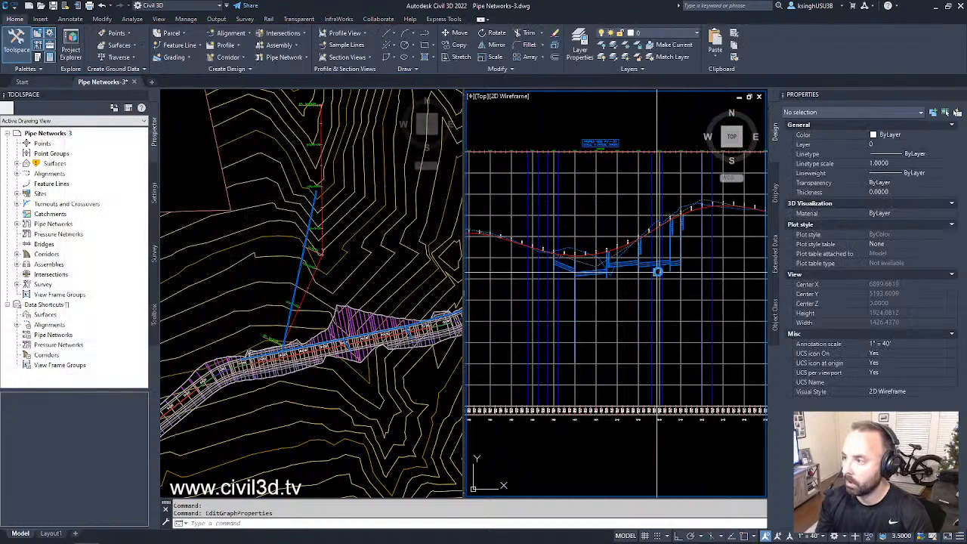
pyautogui.scroll(6, 684, 260)
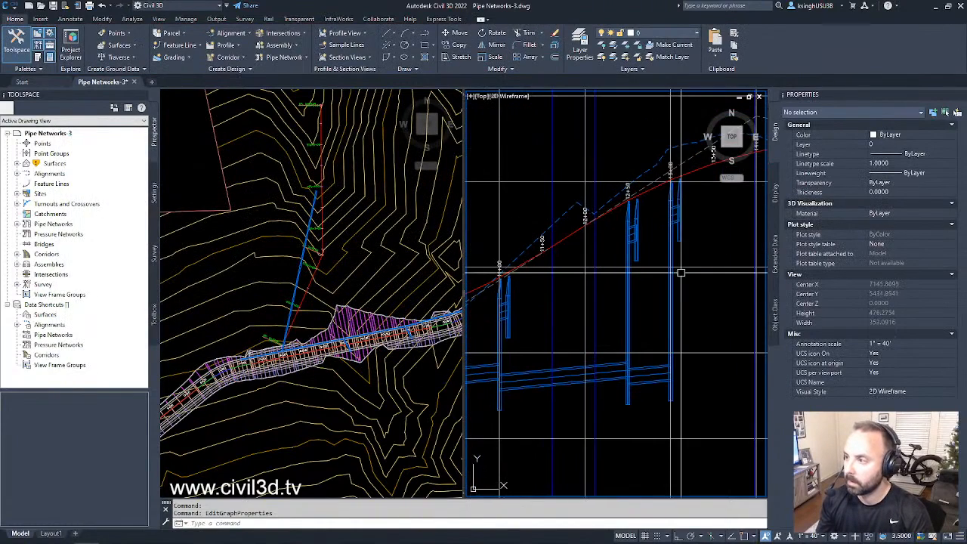
pyautogui.click(363, 401)
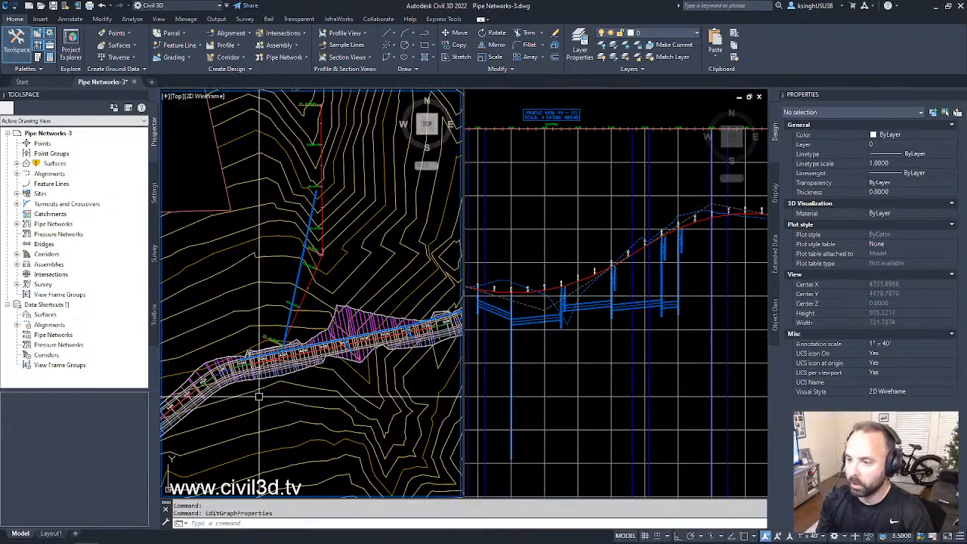
pyautogui.scroll(-4, 303, 359)
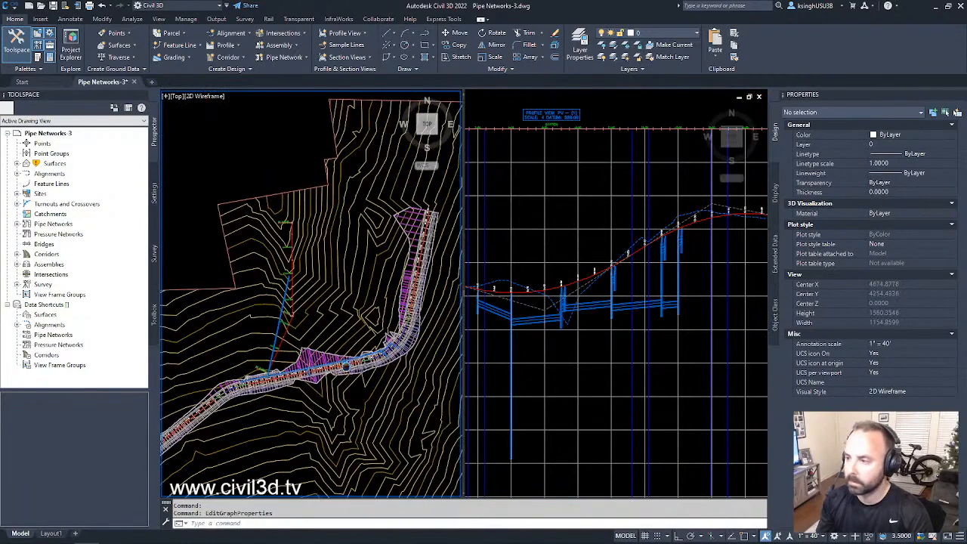
pyautogui.scroll(-1, 382, 314)
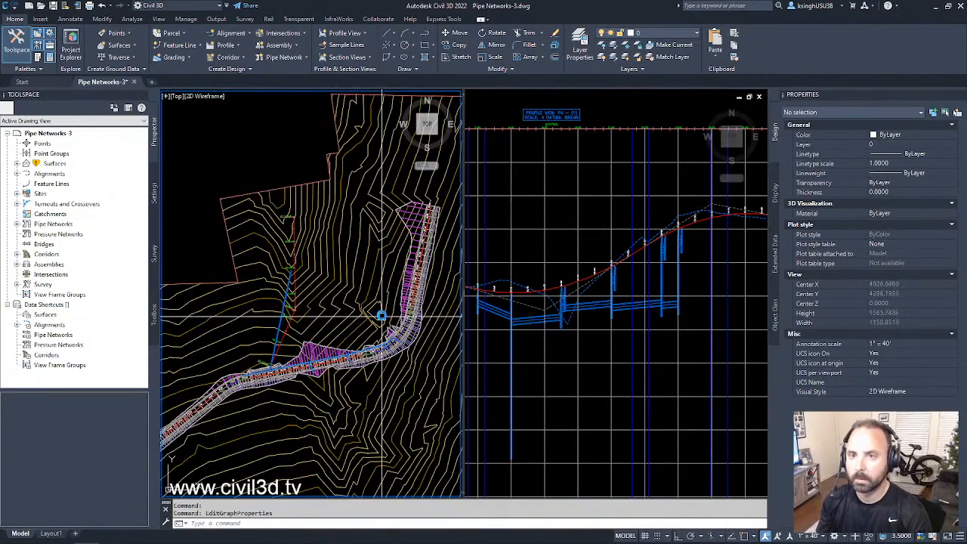
pyautogui.scroll(1, 381, 315)
pyautogui.click(644, 355)
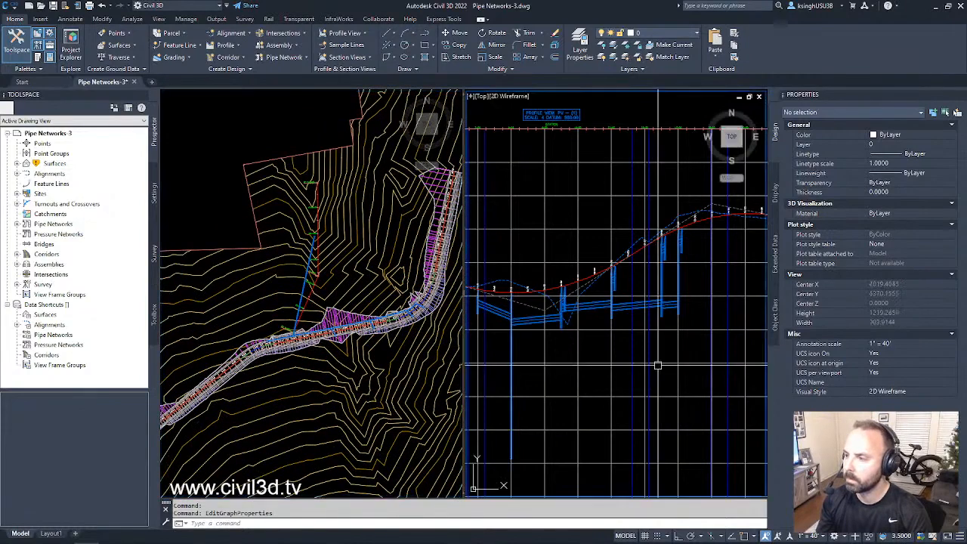
pyautogui.scroll(-3, 644, 355)
pyautogui.scroll(4, 638, 354)
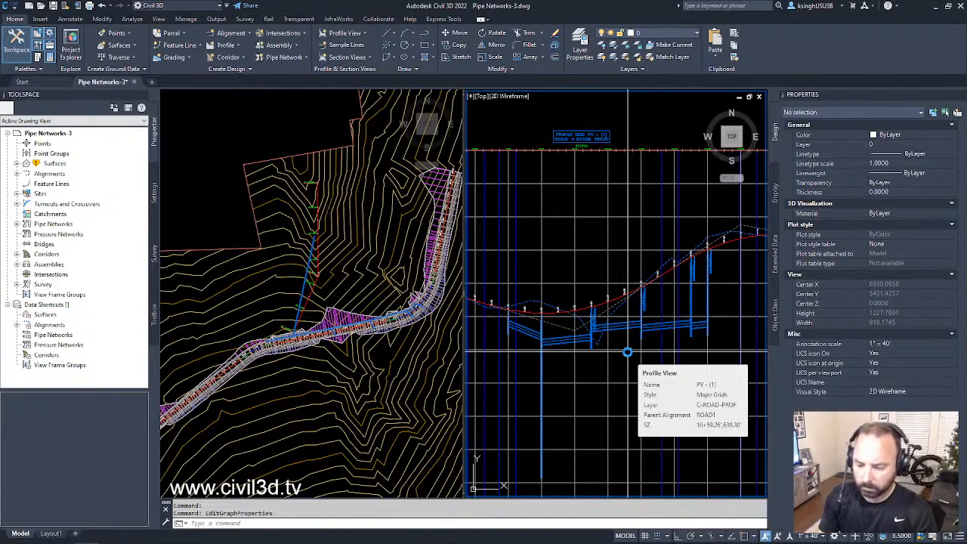
pyautogui.scroll(-5, 628, 352)
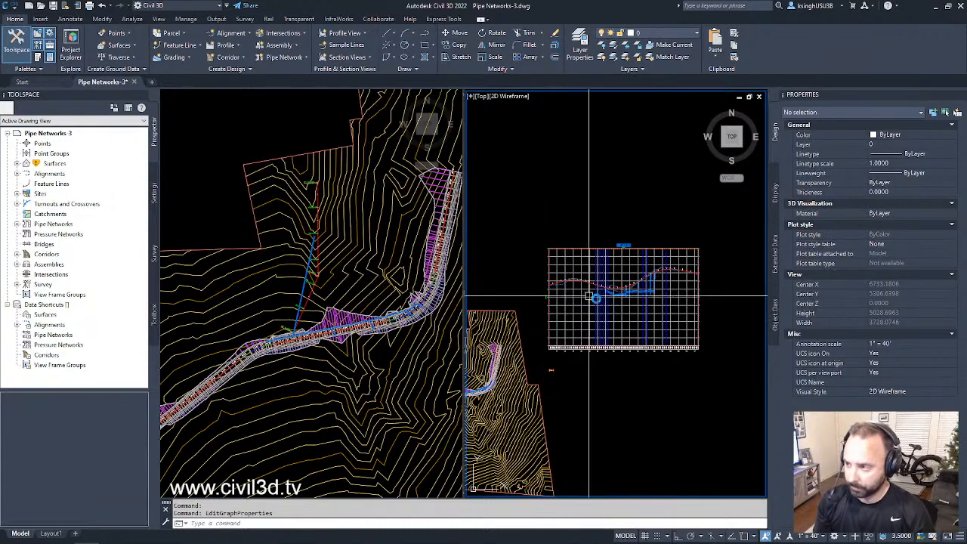
pyautogui.scroll(5, 589, 297)
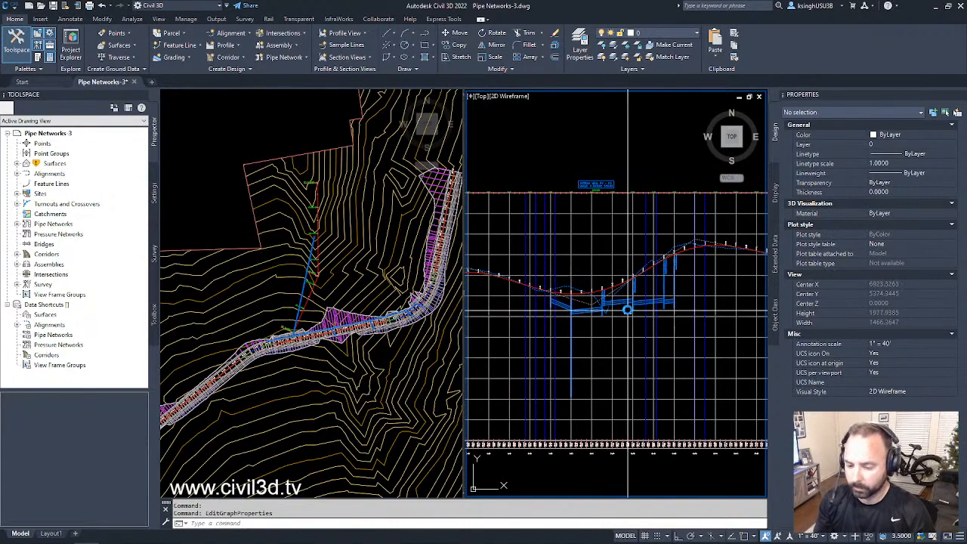
pyautogui.moveTo(624, 318); pyautogui.dragTo(627, 313, button='middle')
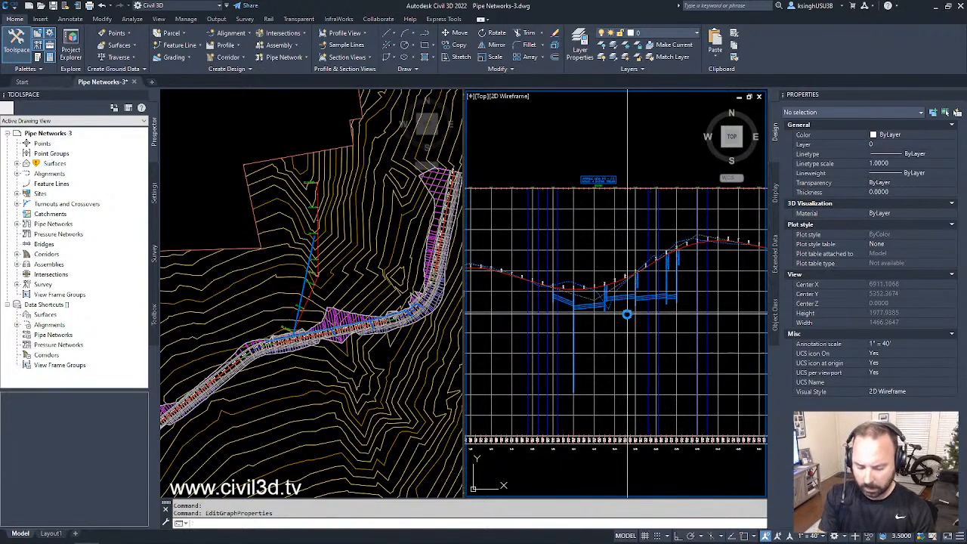
# Switch model space to a Single viewport configuration showing the profile view
pyautogui.write('viewp')
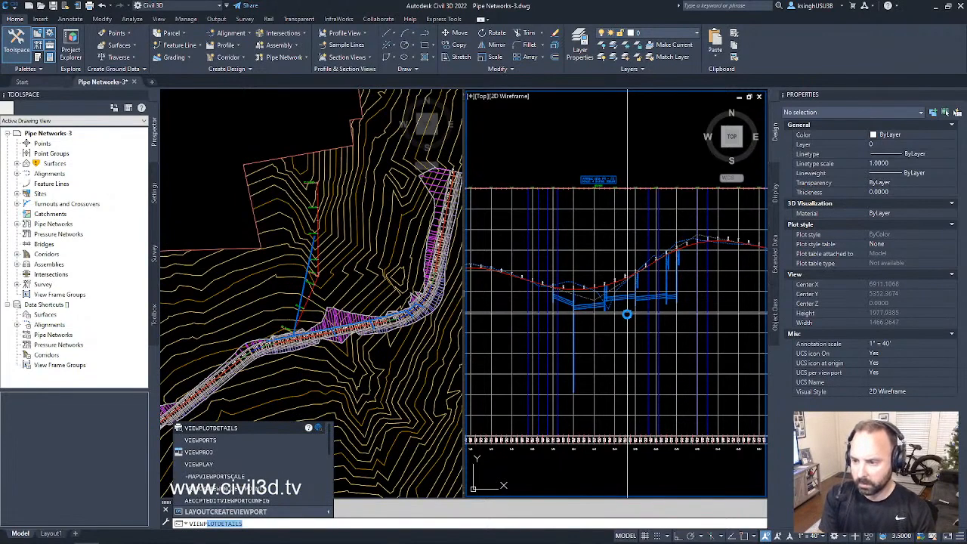
pyautogui.write('orts')
pyautogui.press('Return')
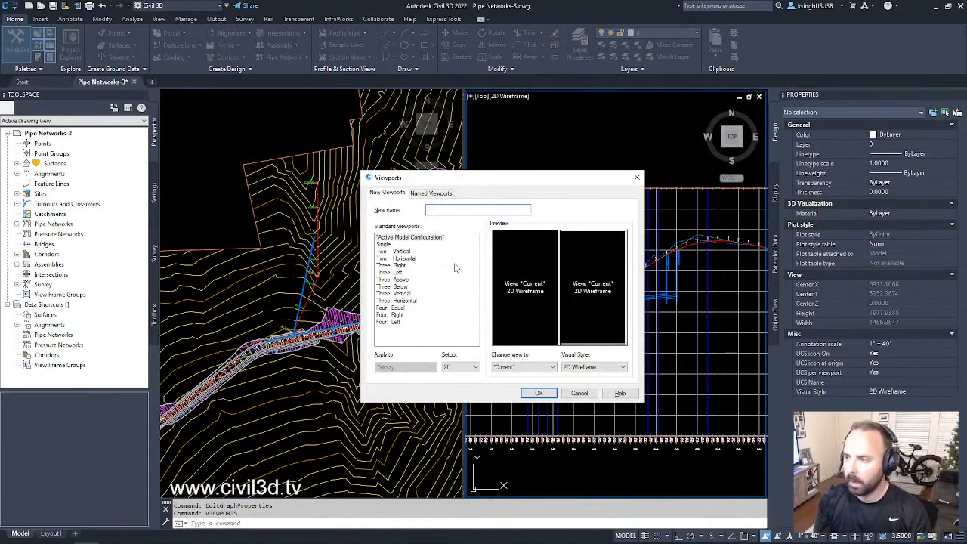
pyautogui.click(382, 244)
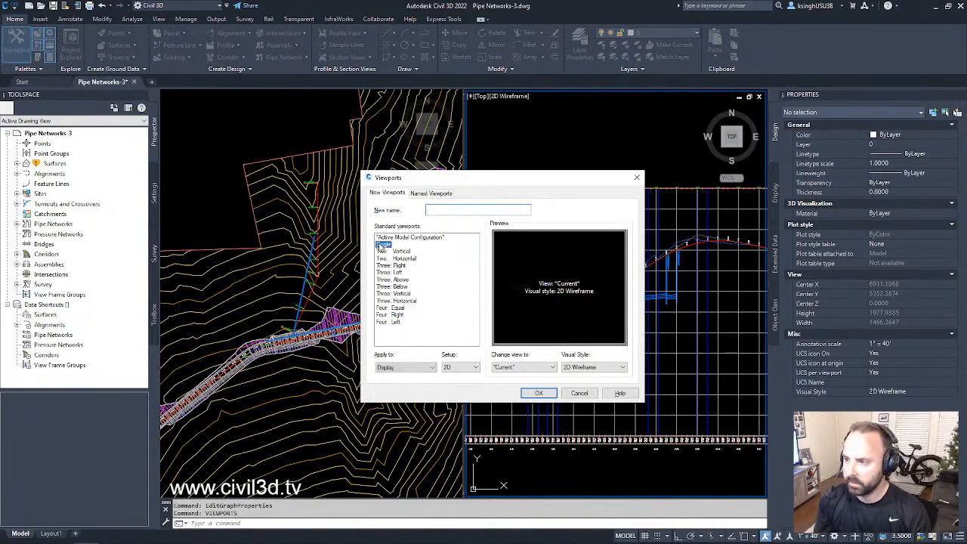
pyautogui.click(539, 393)
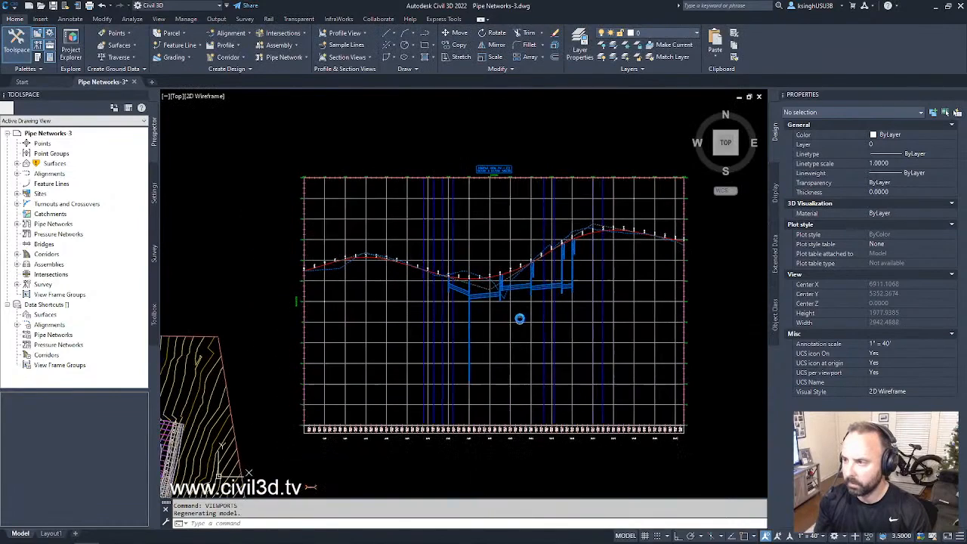
# Open Add Labels and set the feature to Pipe Network with the Single Part Profile label type
pyautogui.scroll(2, 512, 325)
pyautogui.scroll(-2, 512, 326)
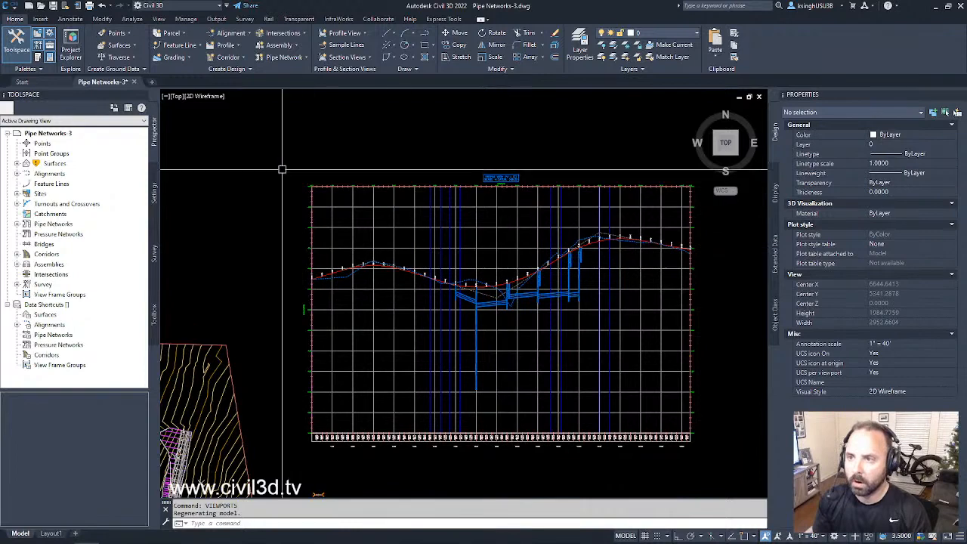
pyautogui.click(70, 19)
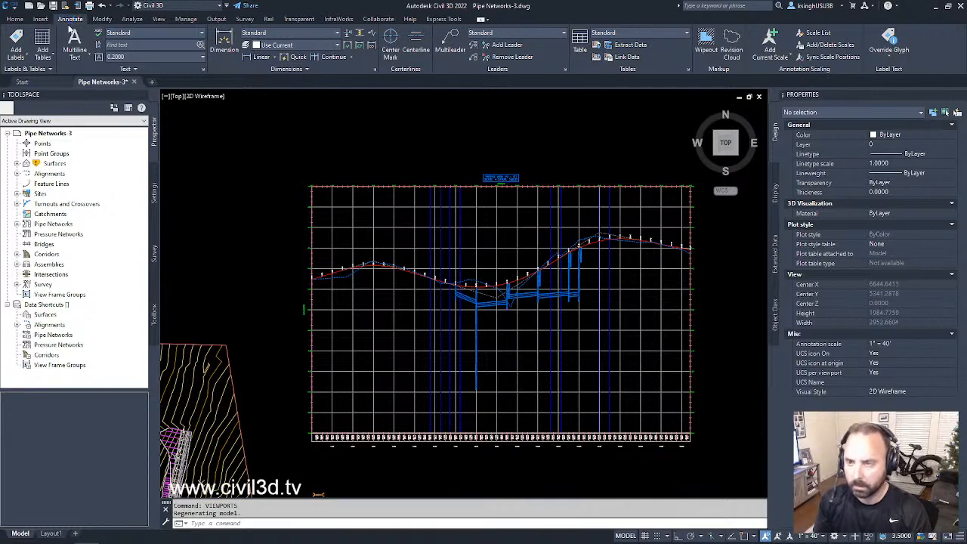
pyautogui.click(16, 37)
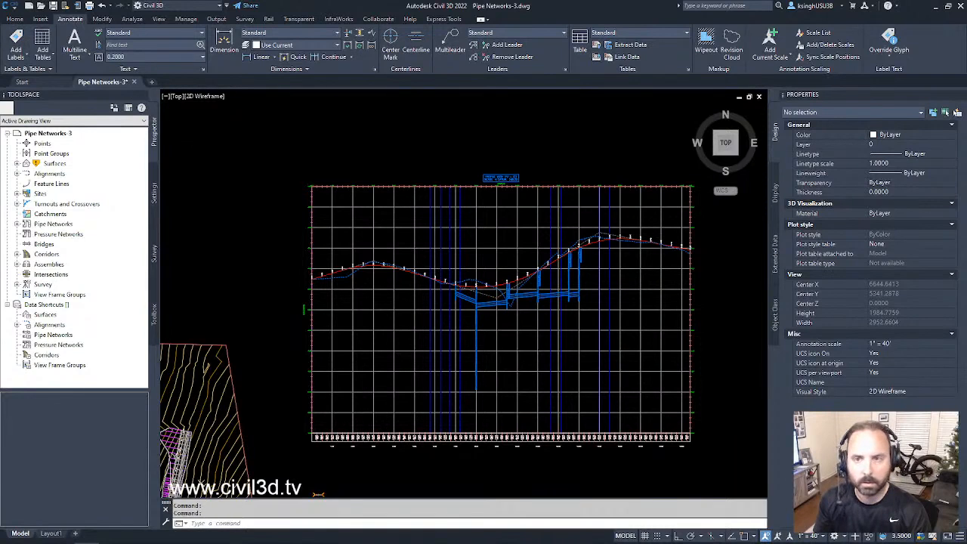
pyautogui.moveTo(0, 169)
pyautogui.mouseDown()
pyautogui.moveTo(657, 240)
pyautogui.moveTo(159, 170)
pyautogui.moveTo(130, 150)
pyautogui.moveTo(259, 179)
pyautogui.moveTo(245, 178)
pyautogui.mouseUp()
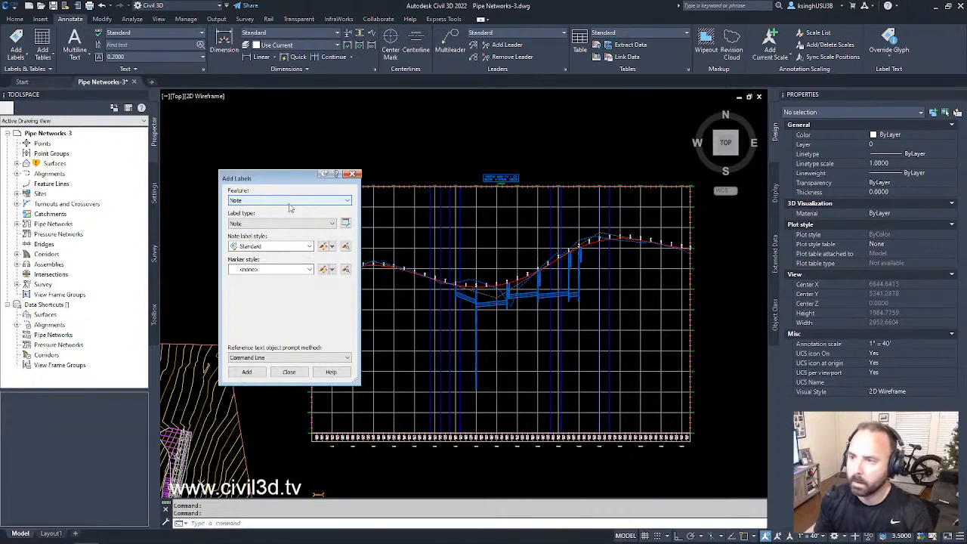
pyautogui.click(273, 202)
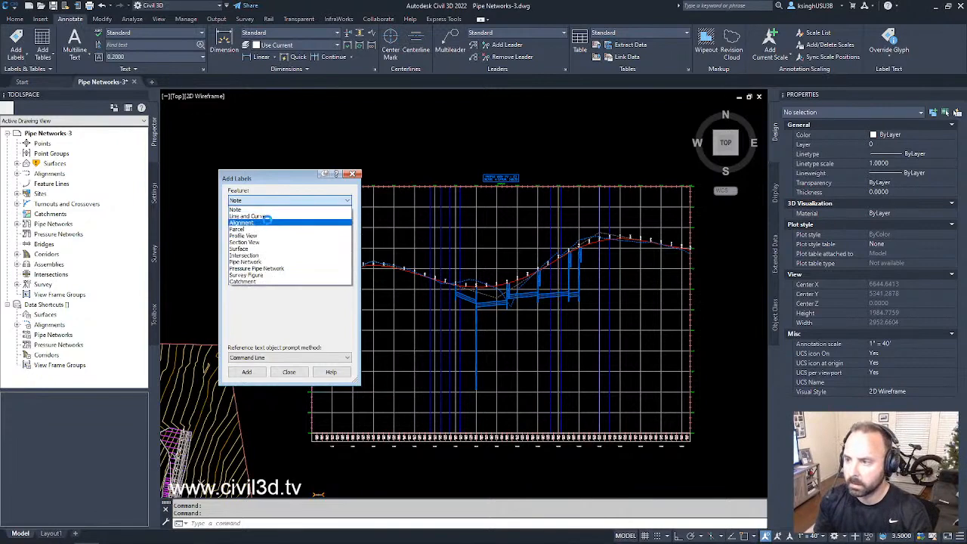
pyautogui.click(254, 262)
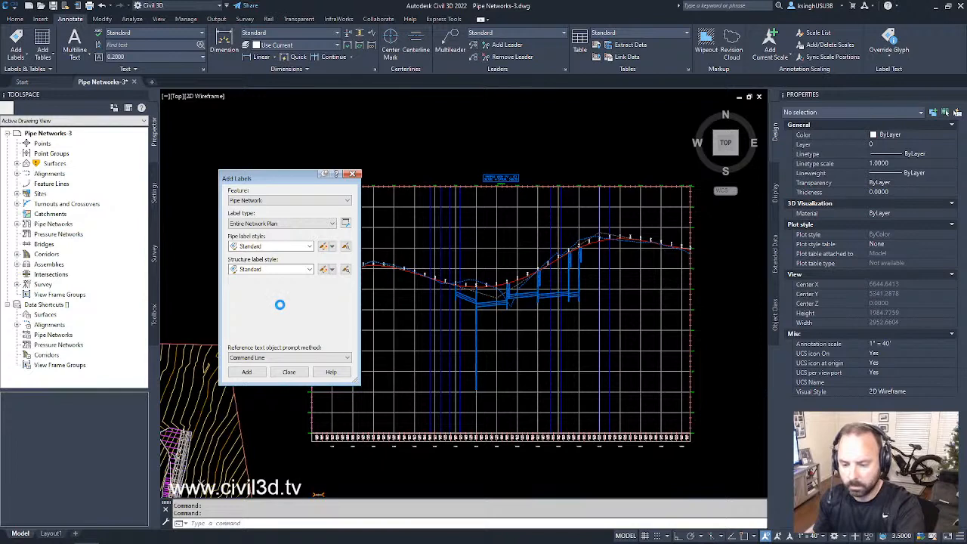
pyautogui.click(269, 223)
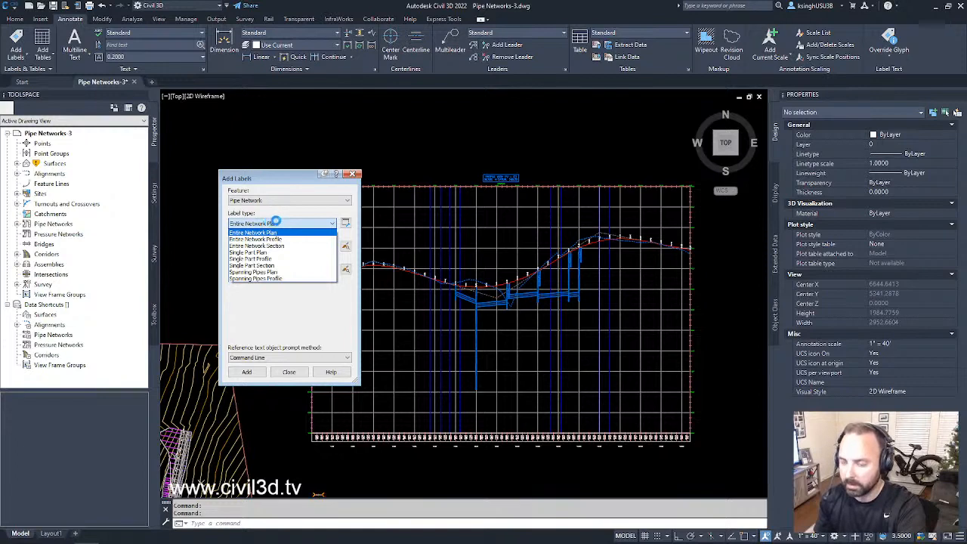
pyautogui.click(264, 258)
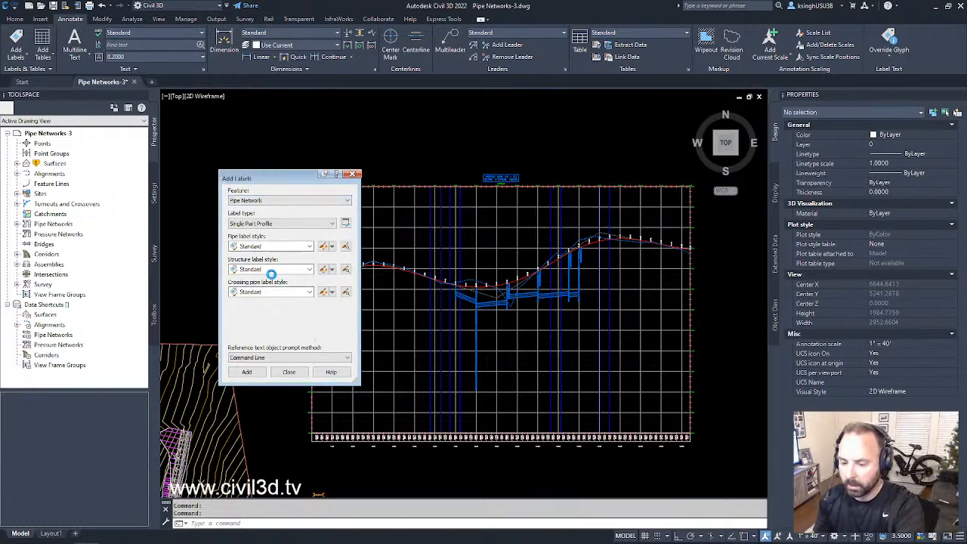
# Label the pipe between stations 7+00 and 8+00 in the profile view using the Standard pipe label style
pyautogui.click(248, 371)
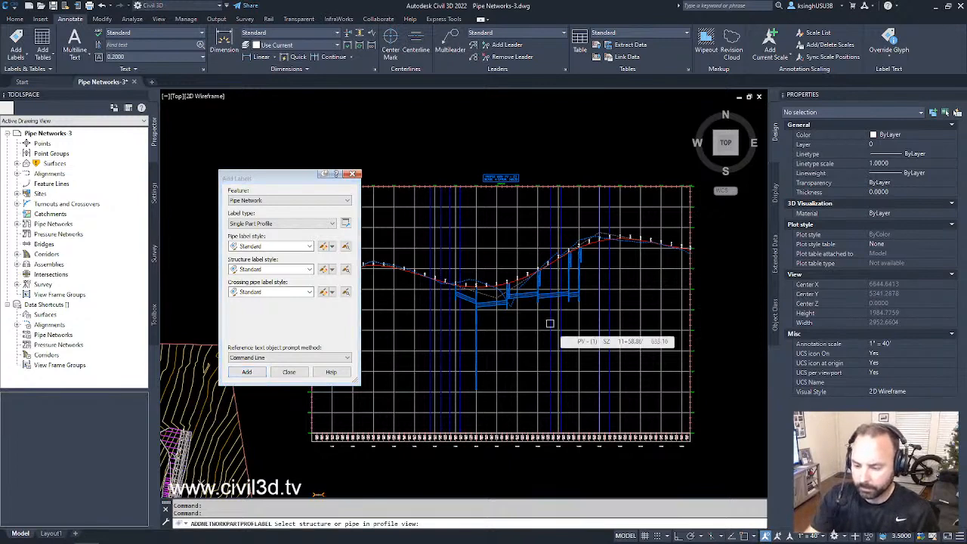
pyautogui.scroll(5, 465, 443)
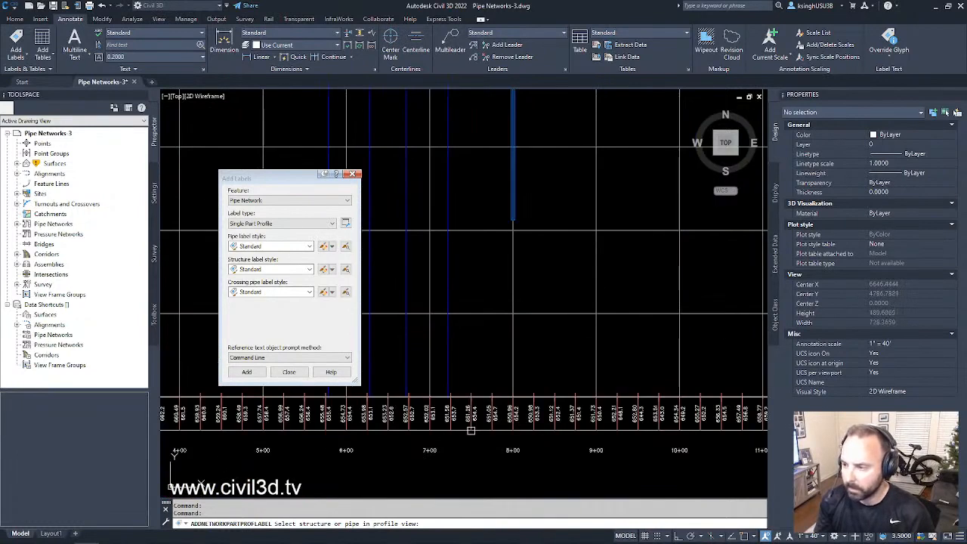
pyautogui.scroll(-2, 471, 426)
pyautogui.scroll(2, 468, 428)
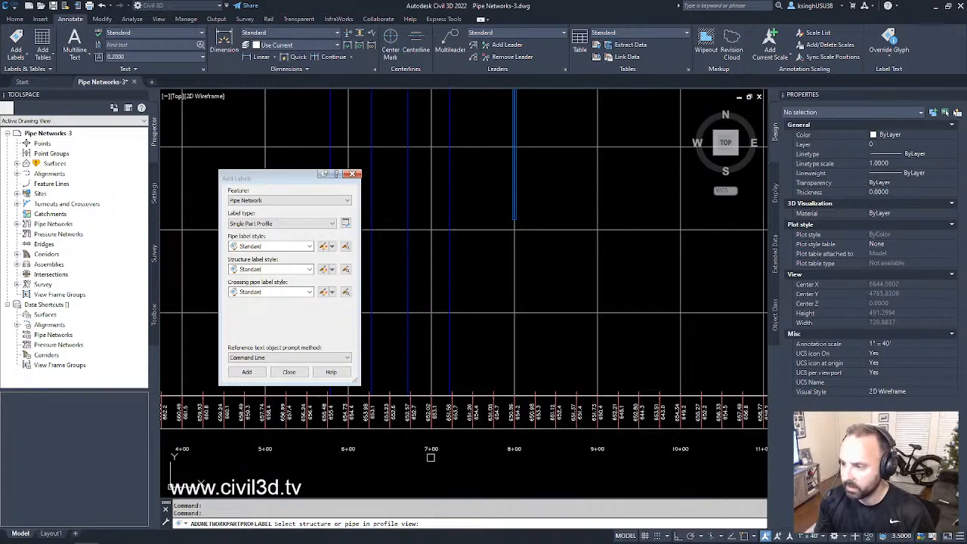
pyautogui.scroll(-4, 512, 453)
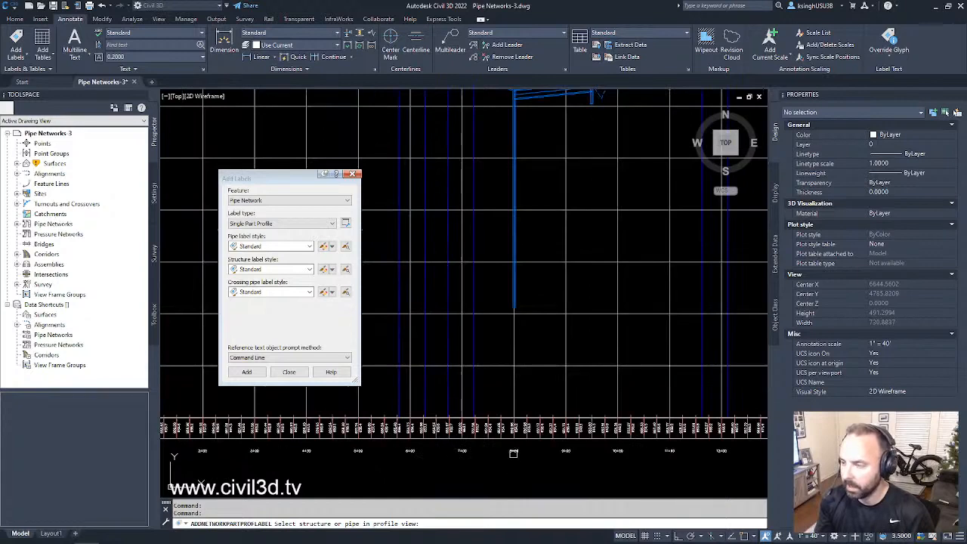
pyautogui.scroll(4, 529, 281)
pyautogui.scroll(2, 498, 299)
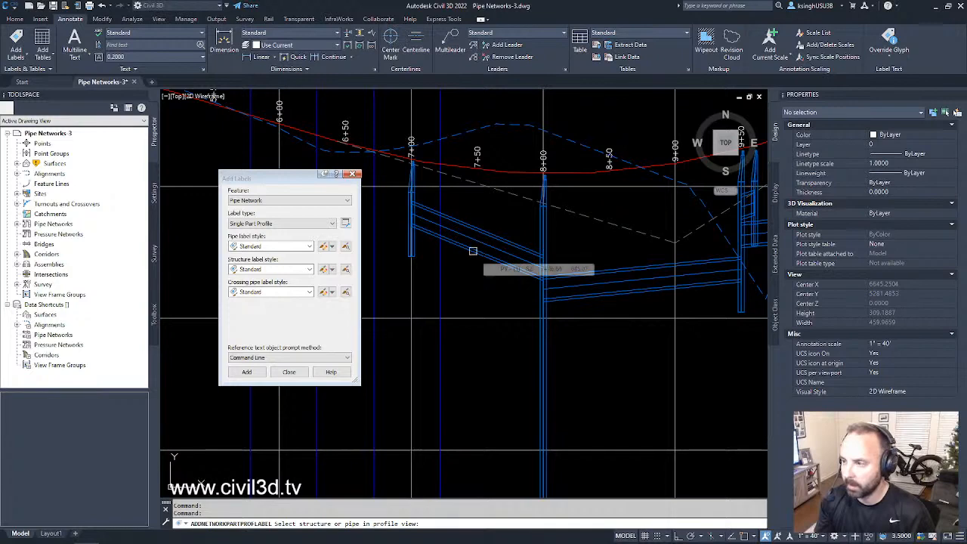
pyautogui.click(473, 251)
pyautogui.scroll(2, 458, 166)
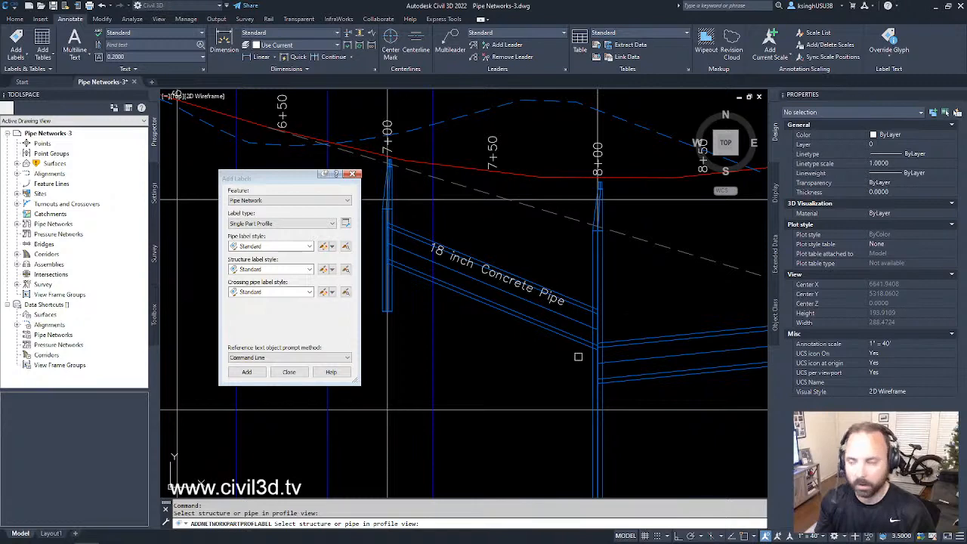
pyautogui.scroll(-1, 569, 351)
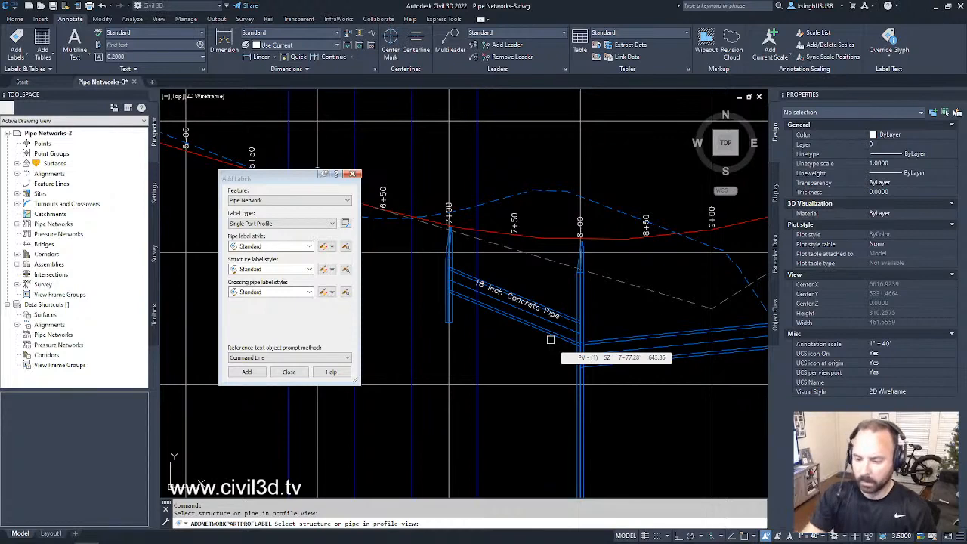
pyautogui.scroll(1, 511, 326)
pyautogui.moveTo(511, 326); pyautogui.dragTo(490, 340, button='middle')
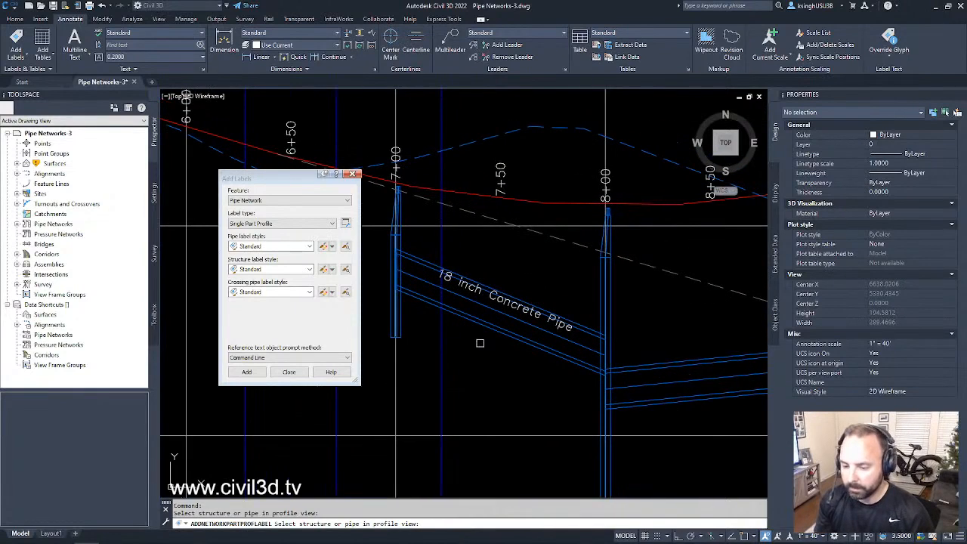
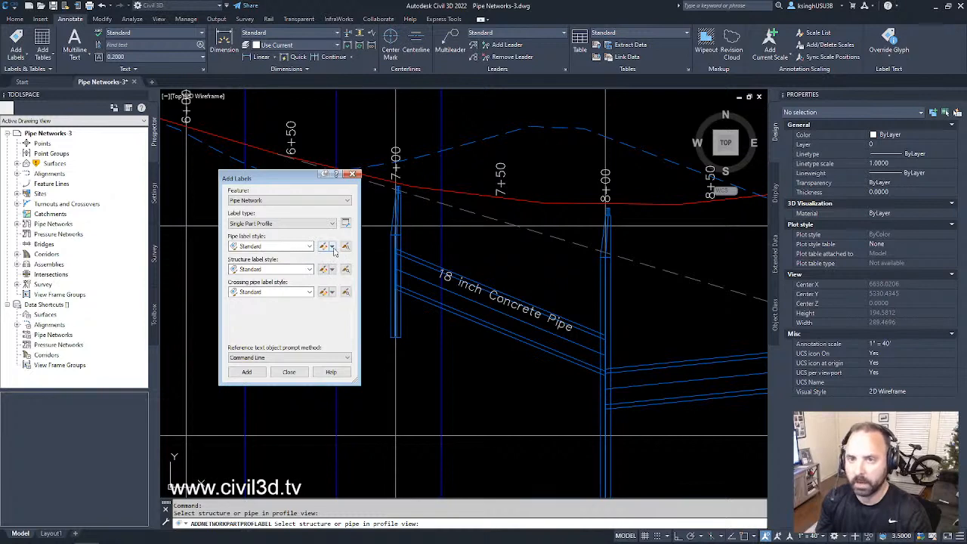
# Copy the Standard pipe label style and name the copy Start Invert Elevation
pyautogui.click(334, 249)
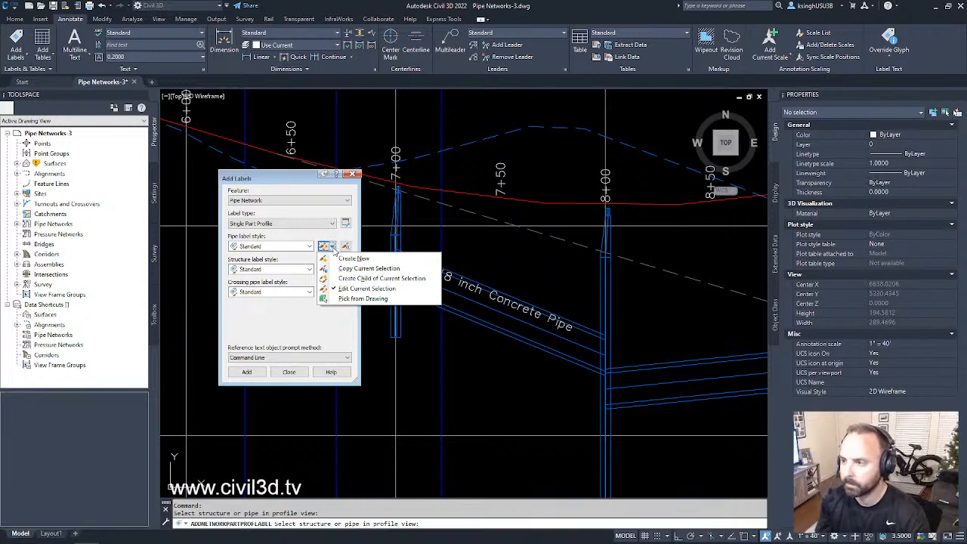
pyautogui.click(395, 274)
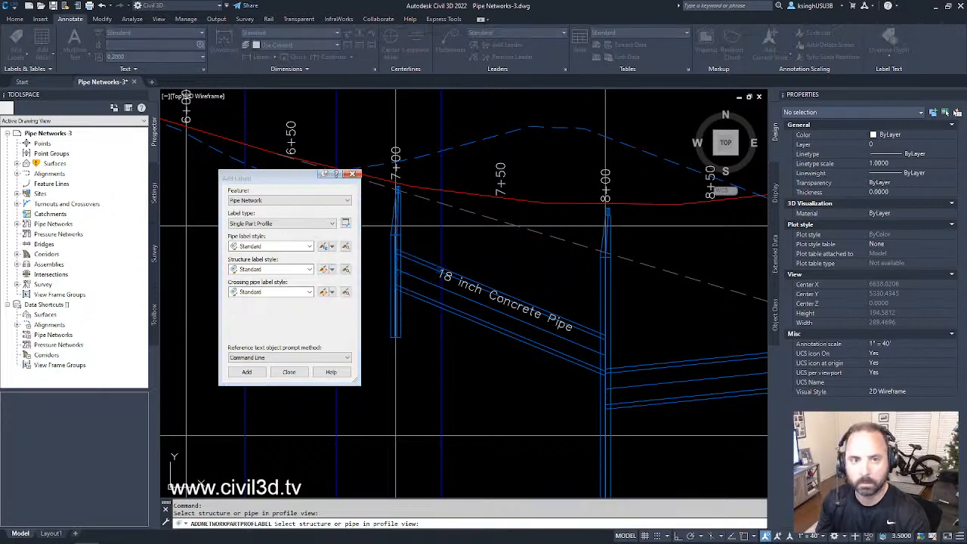
pyautogui.moveTo(457, 175); pyautogui.dragTo(552, 178)
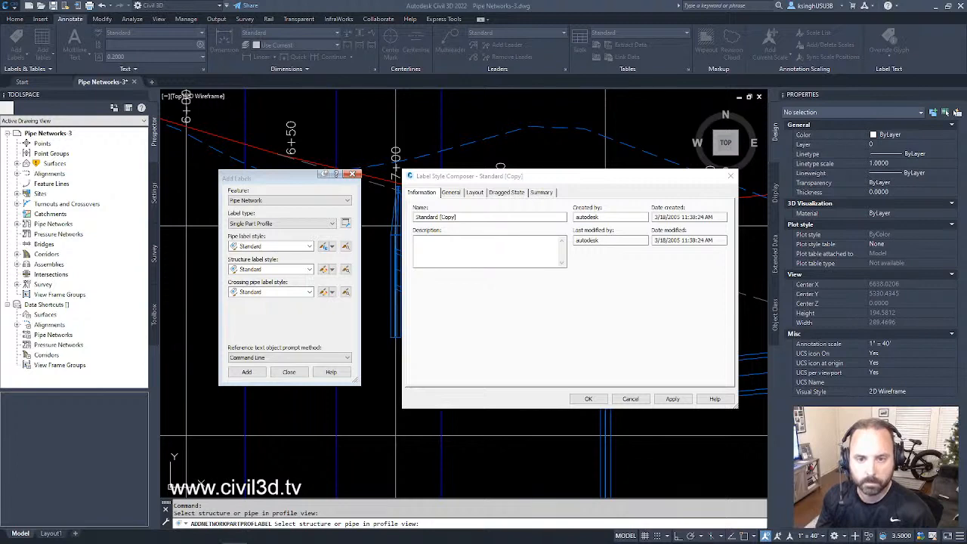
pyautogui.click(611, 183)
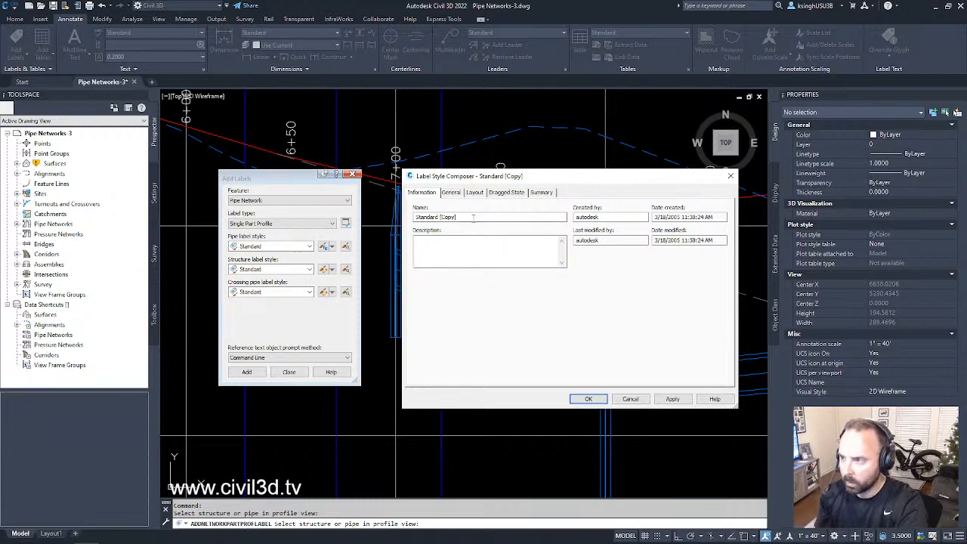
pyautogui.moveTo(472, 218); pyautogui.dragTo(370, 229)
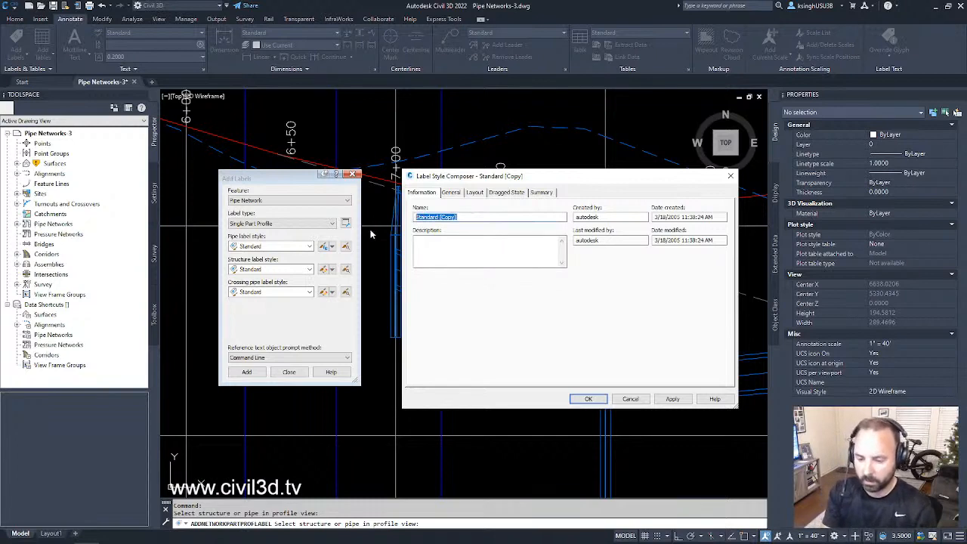
pyautogui.write('St')
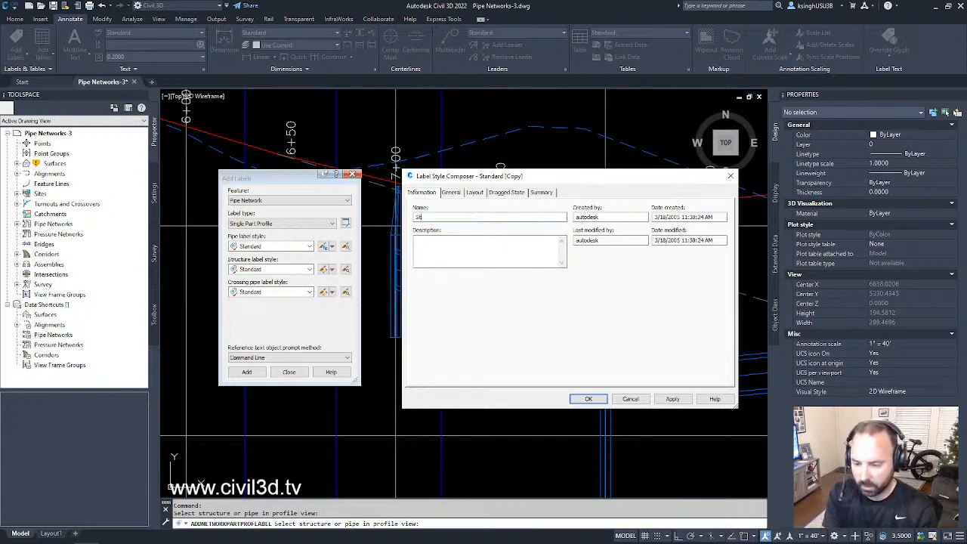
pyautogui.write('art Inv')
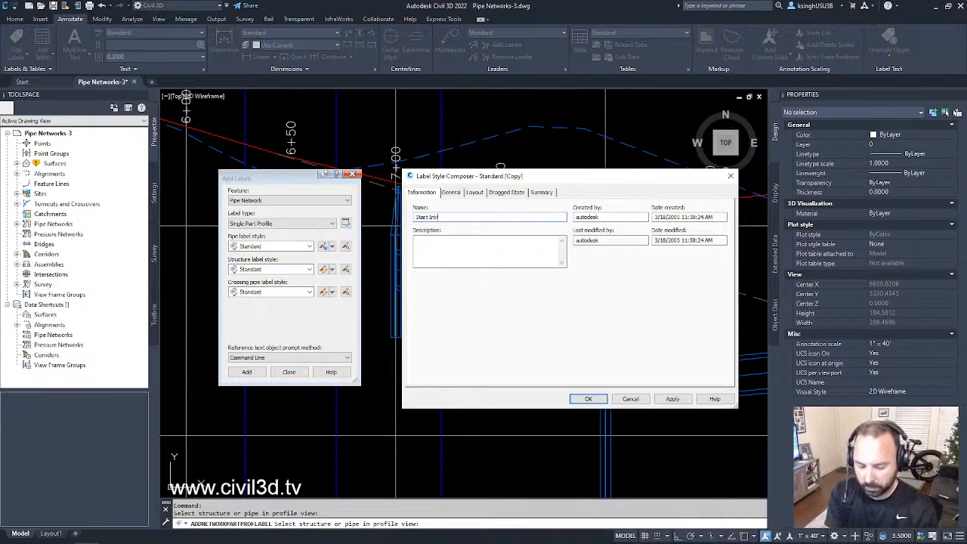
pyautogui.write('ert Elevation')
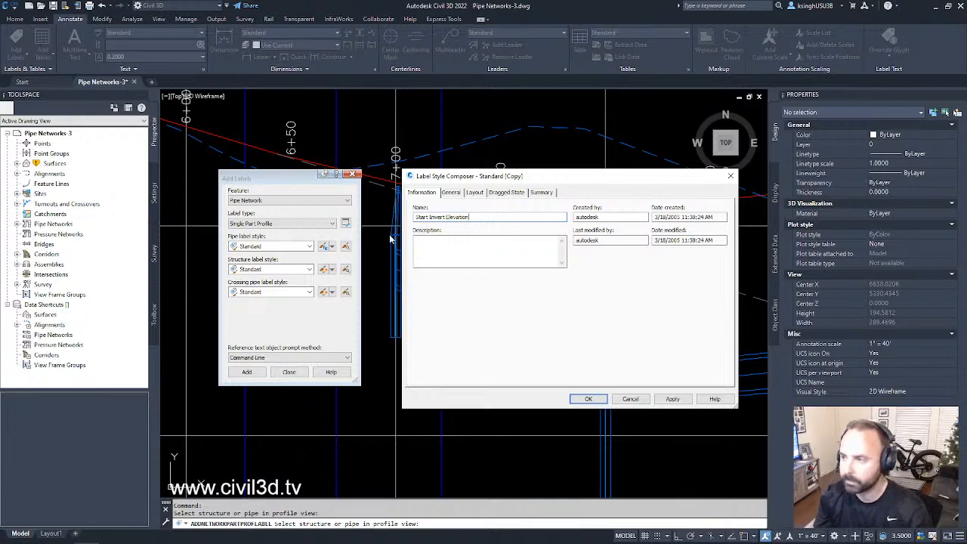
# Open the contents of the new style's CenterlineText component and delete the Description field
pyautogui.click(474, 193)
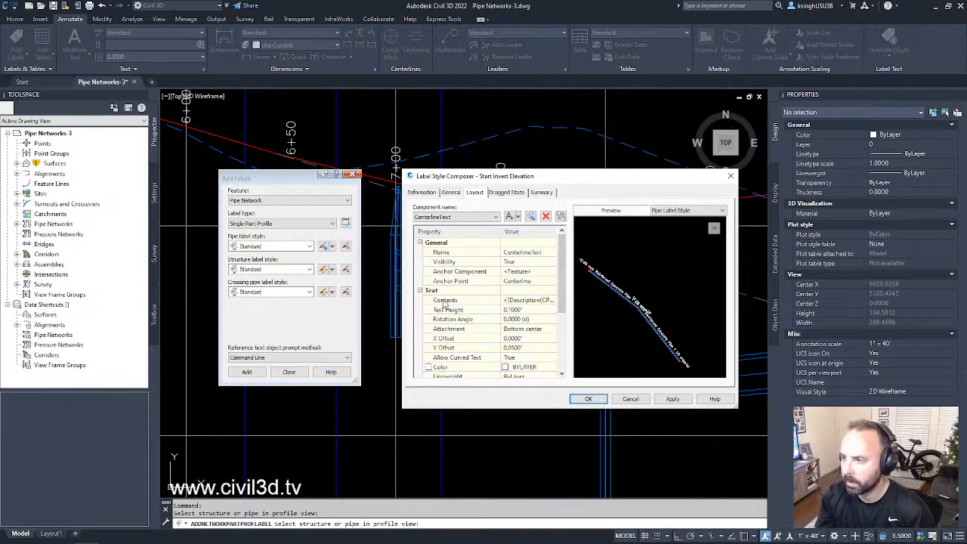
pyautogui.click(532, 301)
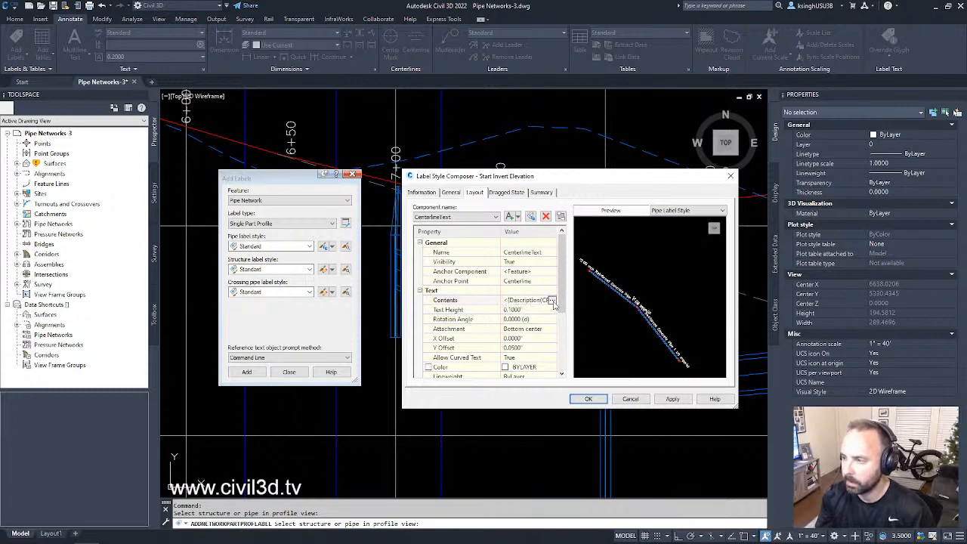
pyautogui.click(552, 301)
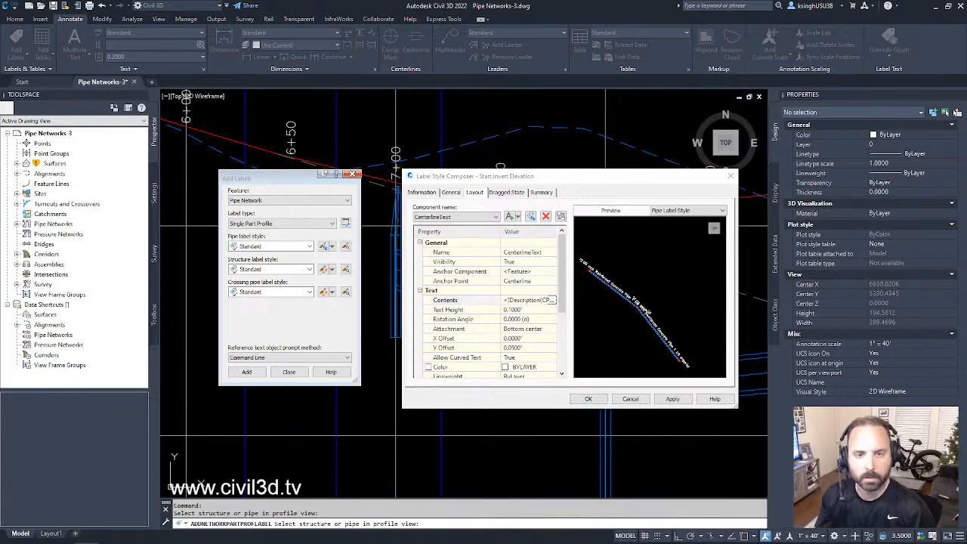
pyautogui.moveTo(356, 219); pyautogui.dragTo(477, 217)
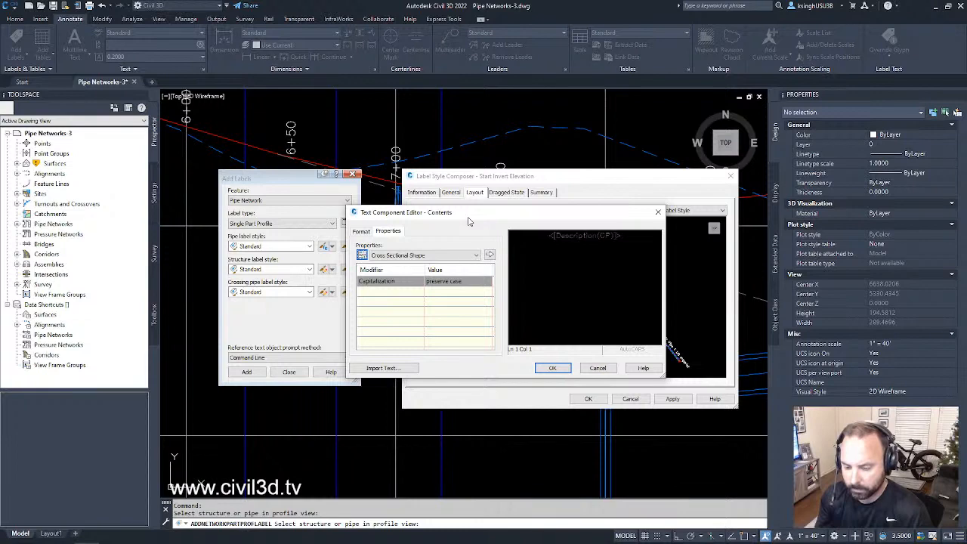
pyautogui.click(624, 237)
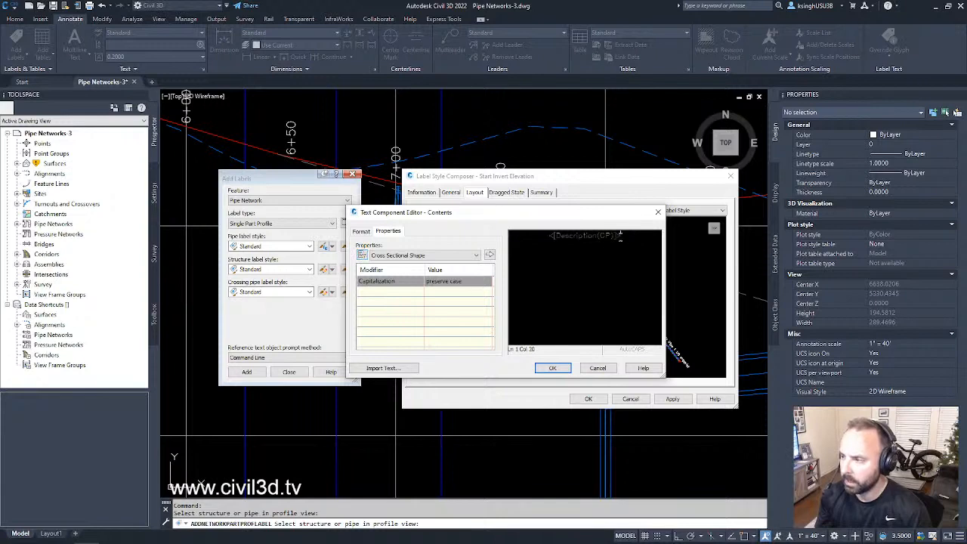
pyautogui.moveTo(623, 237); pyautogui.dragTo(535, 235)
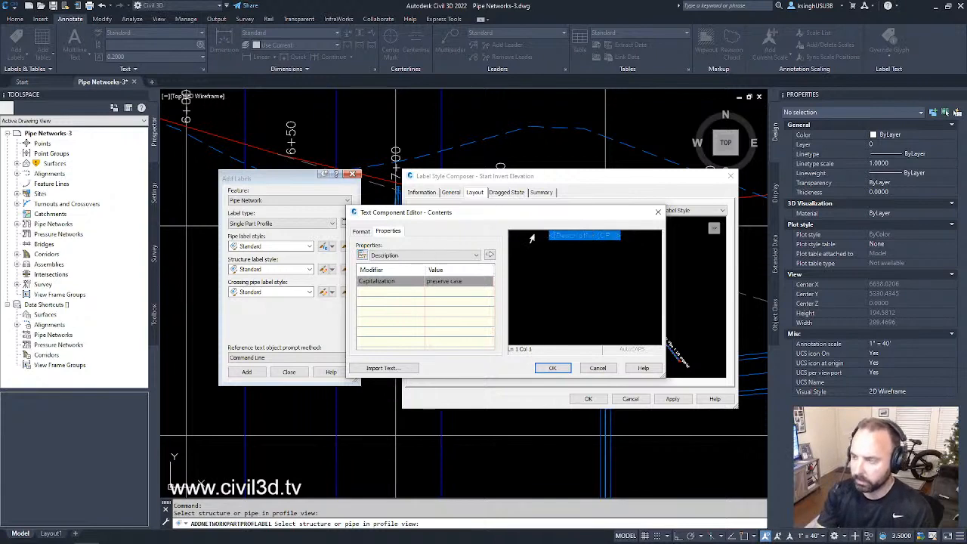
pyautogui.press('Delete')
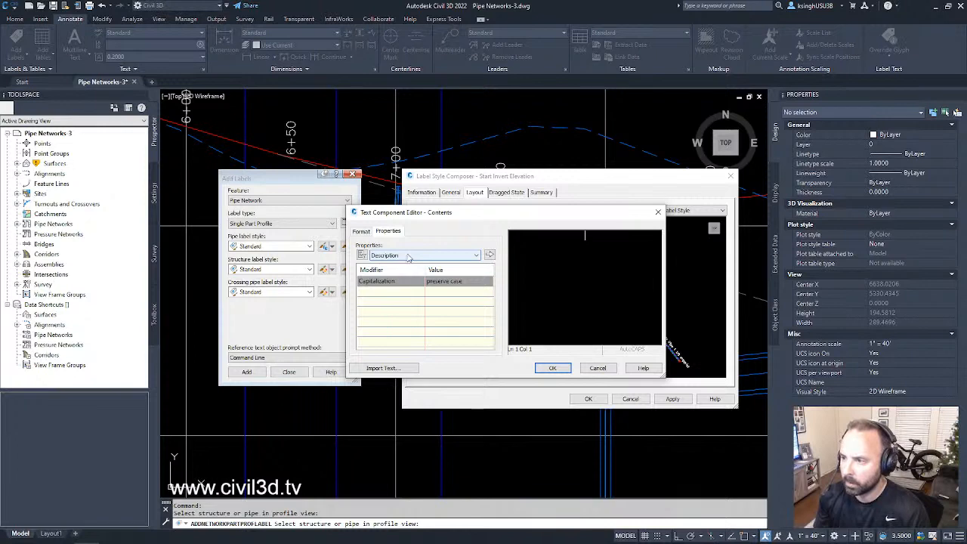
# Insert the Start Invert Elevation property into the CenterlineText contents
pyautogui.click(409, 257)
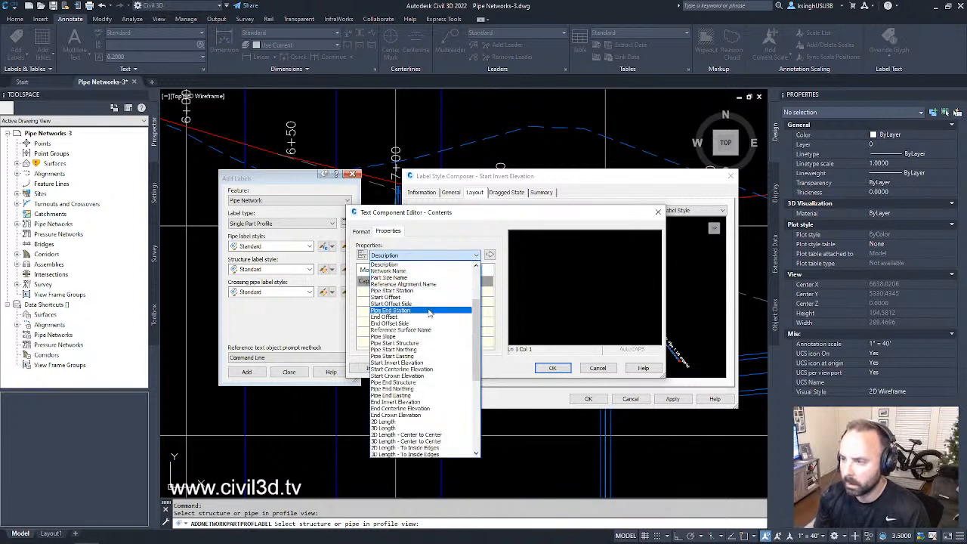
pyautogui.click(418, 365)
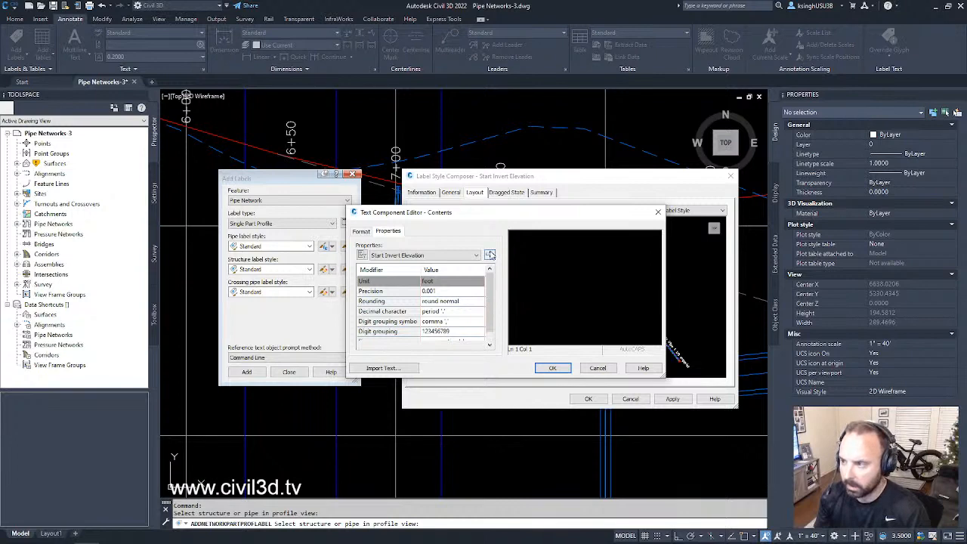
pyautogui.click(490, 256)
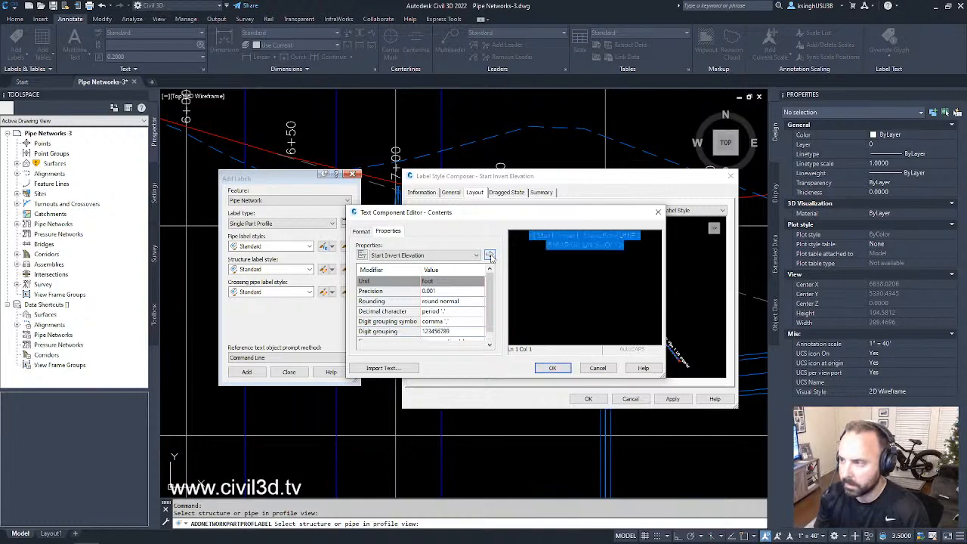
# Accept the edited CenterlineText contents and save the Start Invert Elevation label style
pyautogui.click(650, 266)
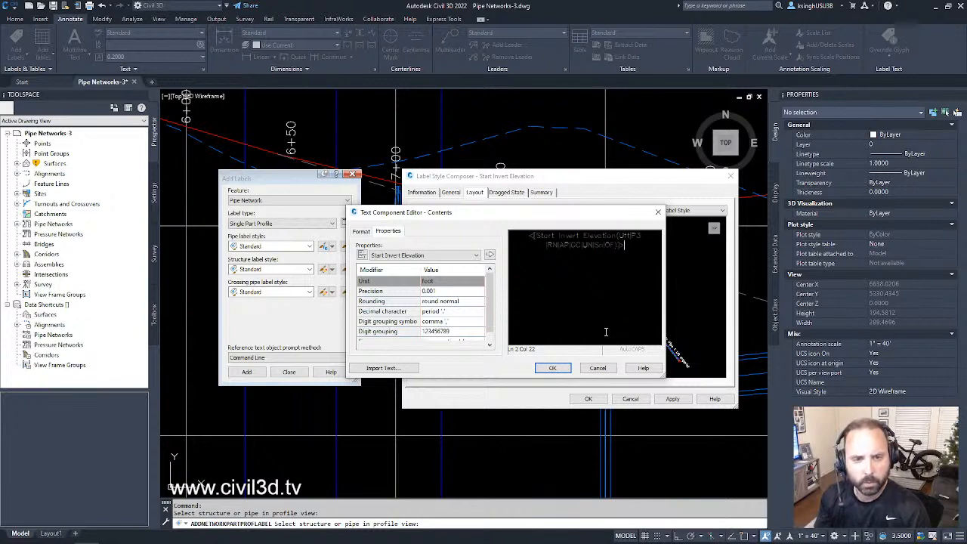
pyautogui.click(554, 369)
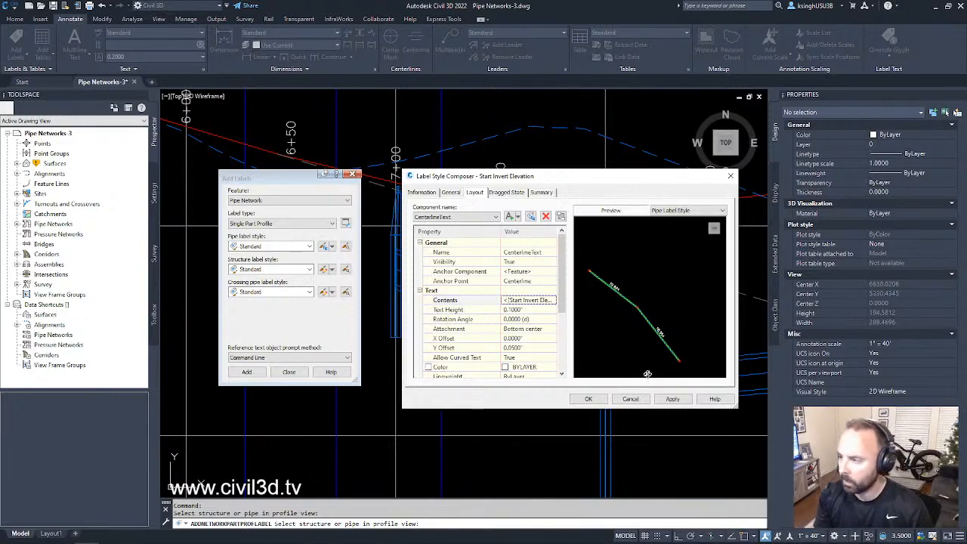
pyautogui.click(592, 400)
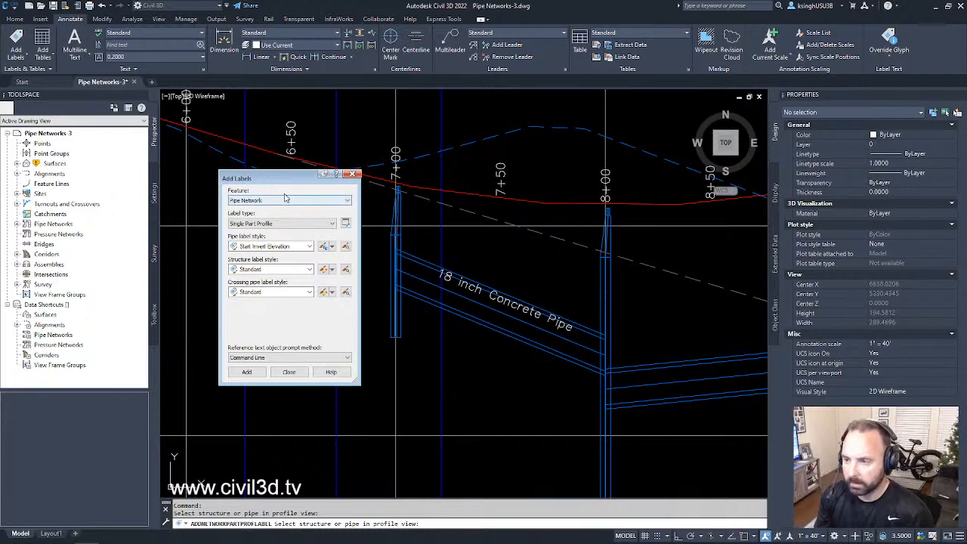
# Label the pipe between stations 8+00 and 9+50 in the profile view using the Start Invert Elevation pipe label style
pyautogui.click(278, 247)
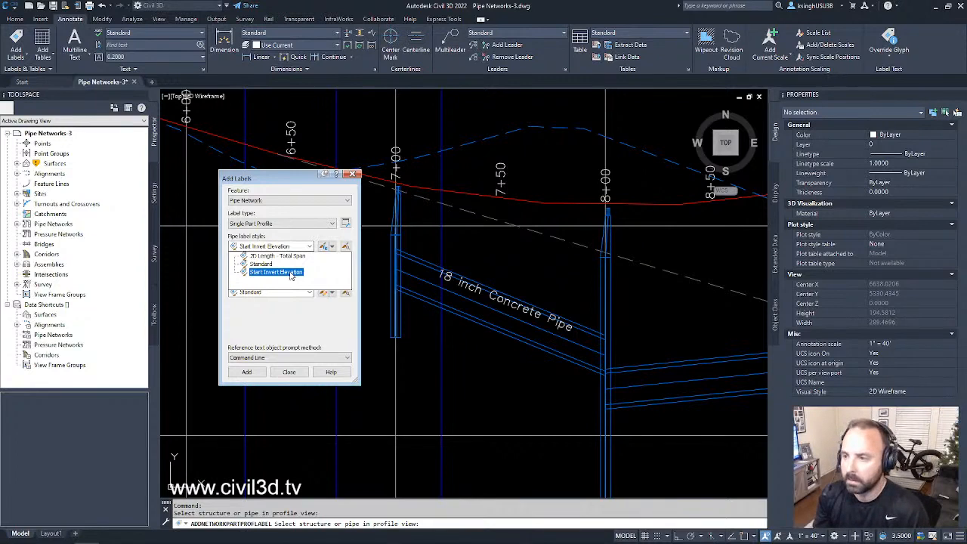
pyautogui.click(290, 274)
pyautogui.click(257, 375)
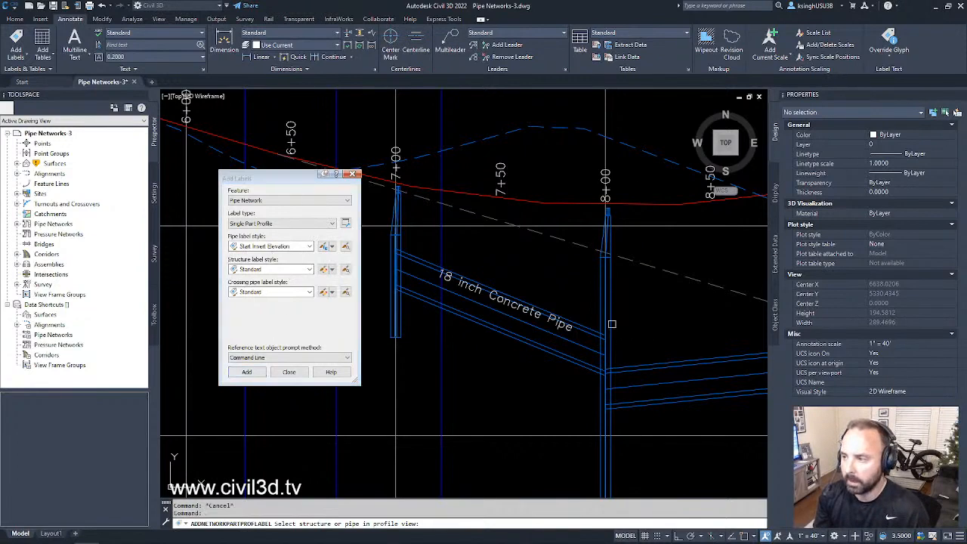
pyautogui.scroll(-2, 613, 325)
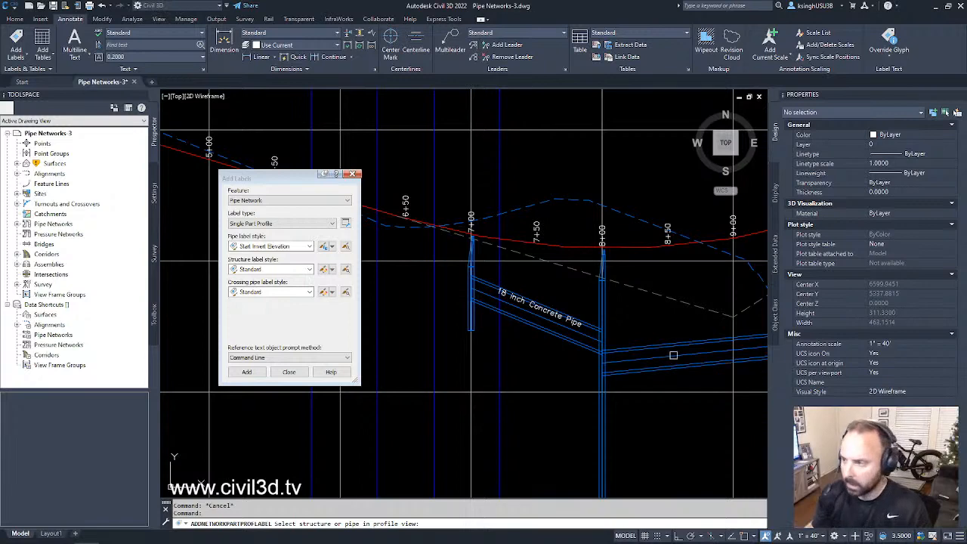
pyautogui.scroll(-2, 521, 347)
pyautogui.scroll(2, 529, 344)
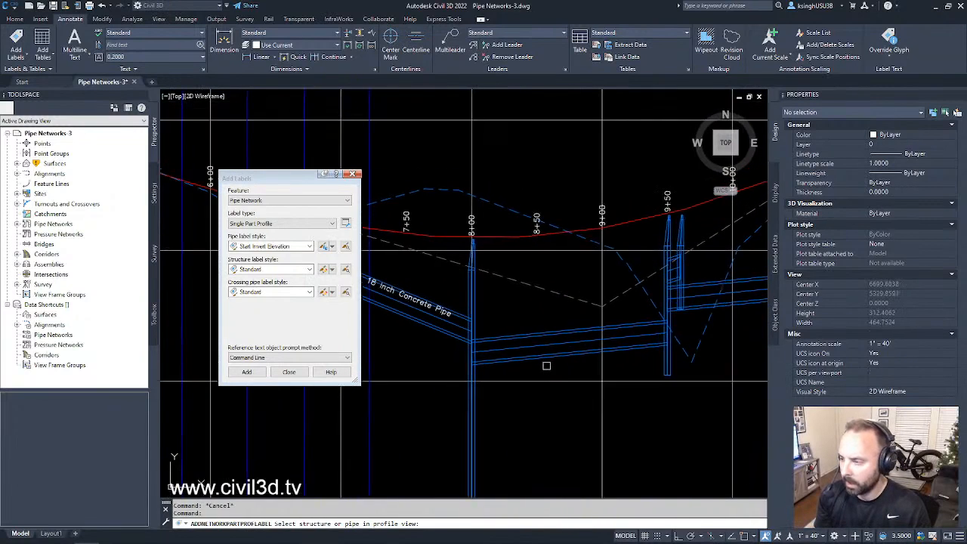
pyautogui.click(573, 352)
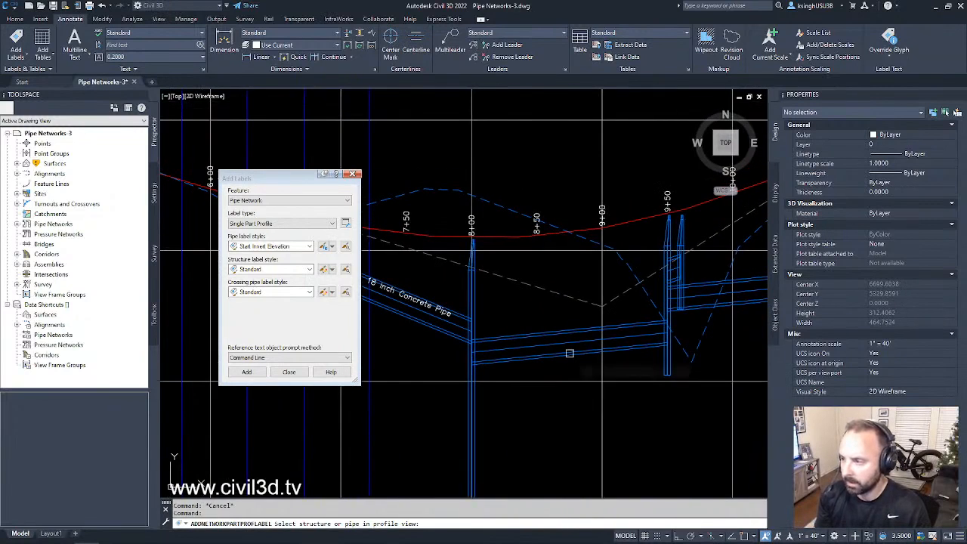
pyautogui.scroll(2, 572, 367)
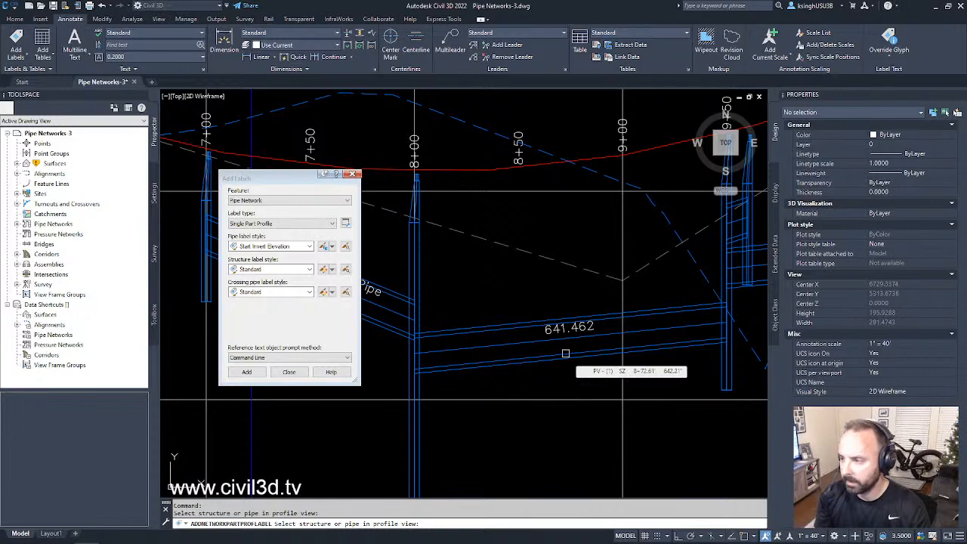
pyautogui.press('Escape')
pyautogui.press('Escape')
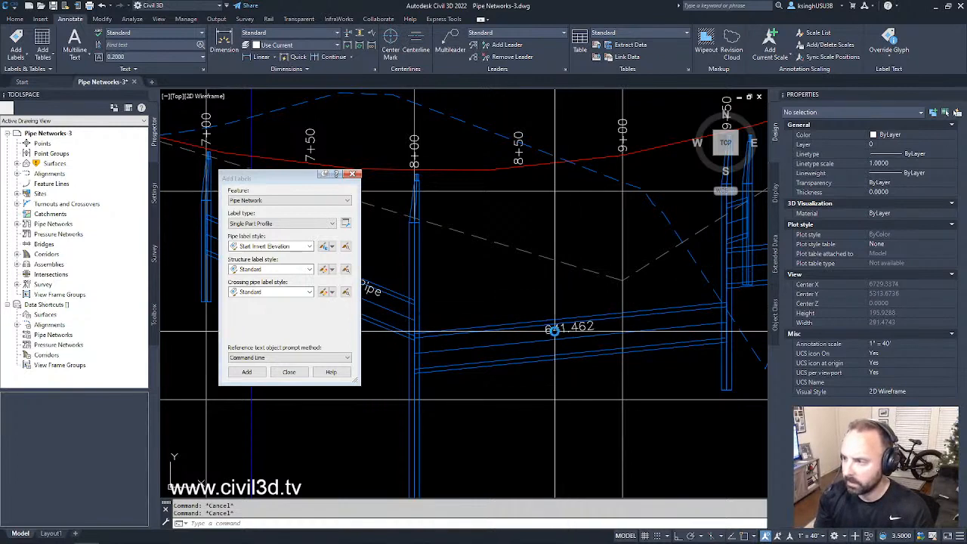
# Move the new pipe label off the pipe to several spots above and below it, and reset the label to its default placement
pyautogui.click(556, 331)
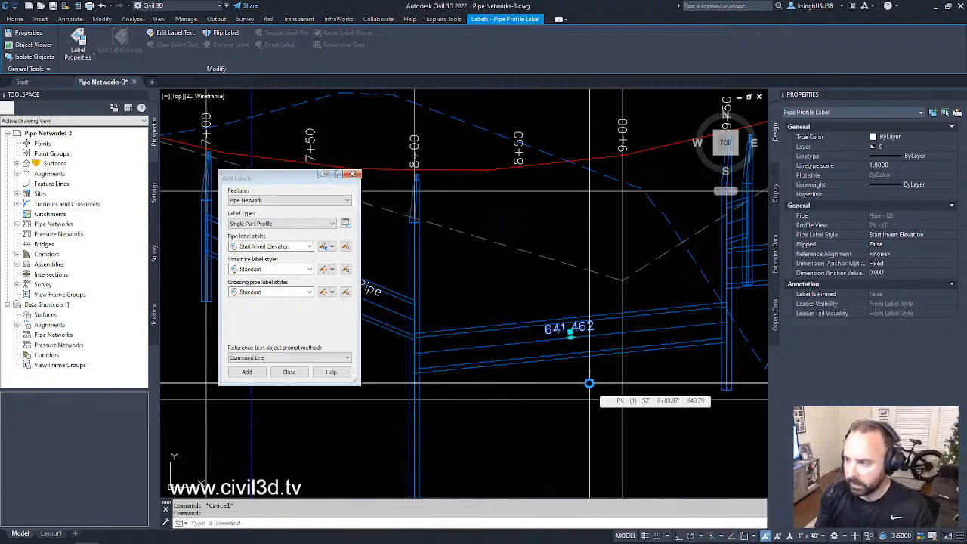
pyautogui.scroll(2, 590, 384)
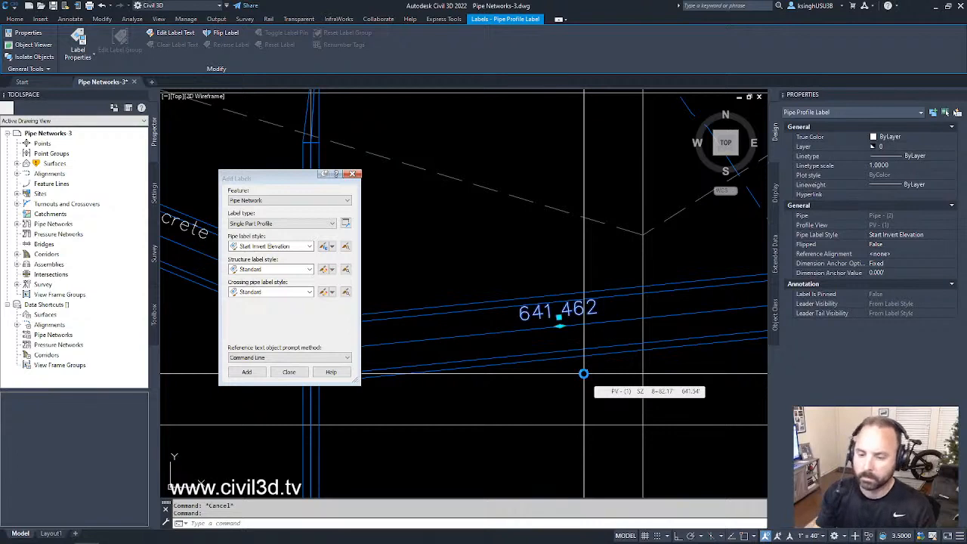
pyautogui.scroll(-3, 583, 374)
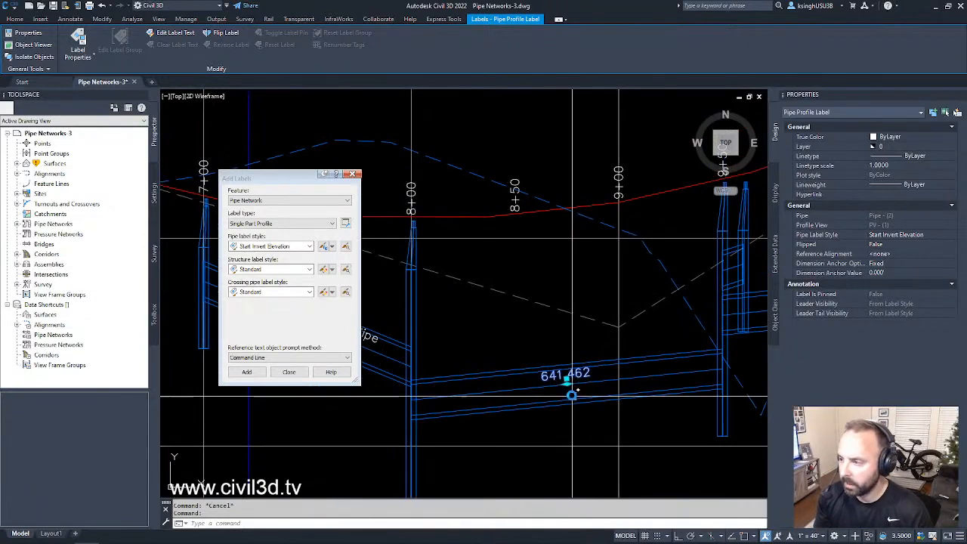
pyautogui.click(567, 383)
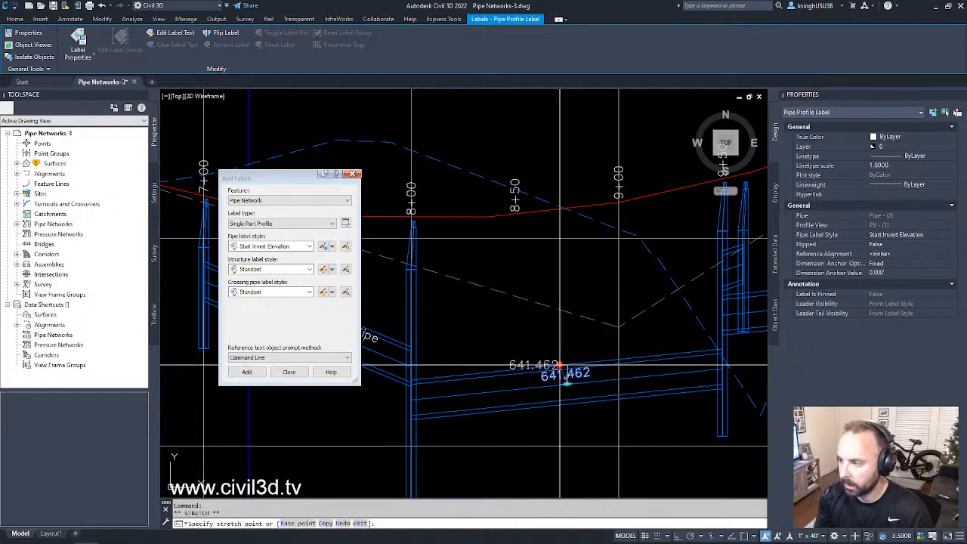
pyautogui.click(505, 321)
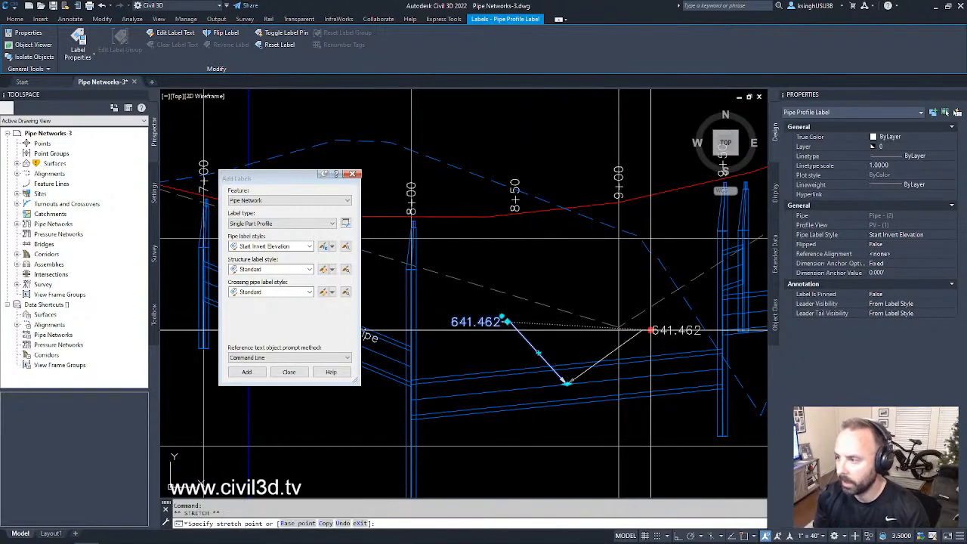
pyautogui.click(650, 330)
pyautogui.click(650, 330)
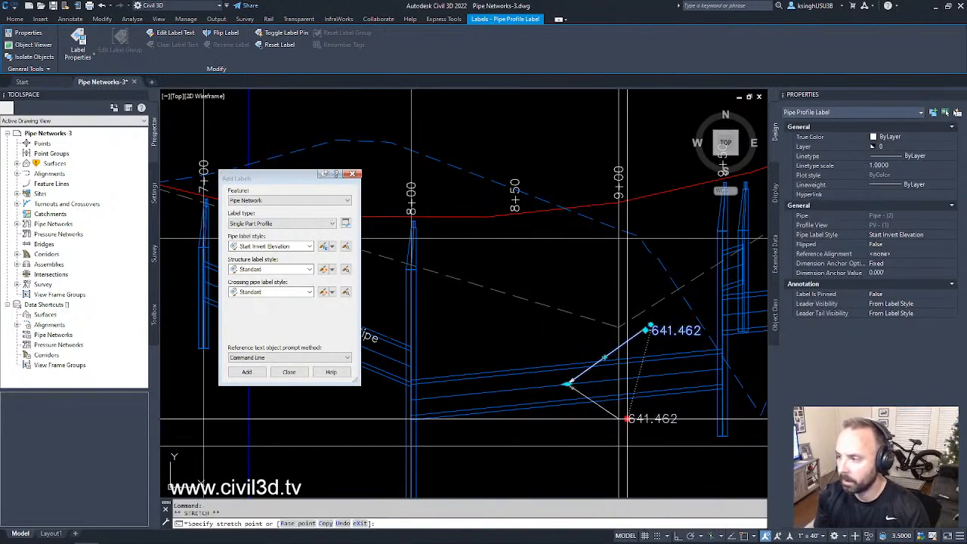
pyautogui.moveTo(634, 454); pyautogui.dragTo(635, 398, button='middle')
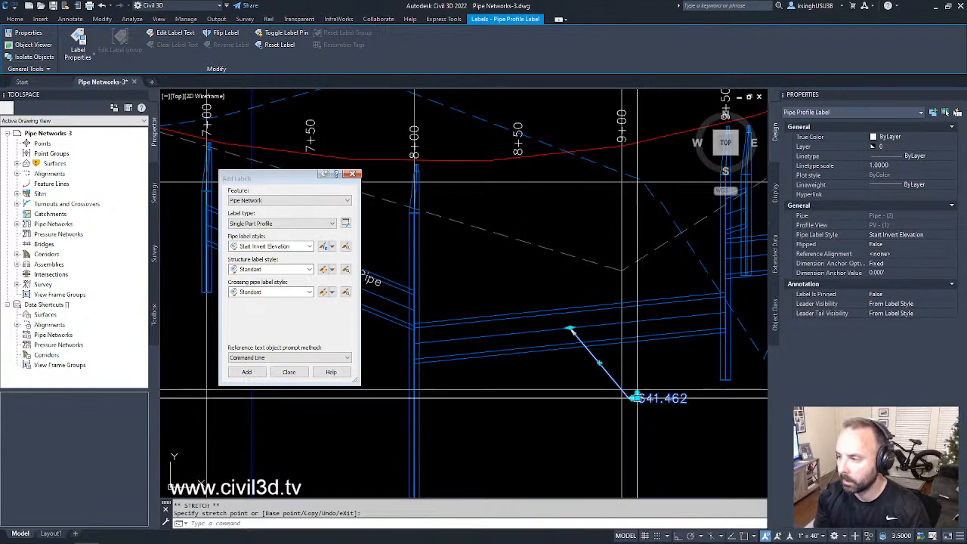
pyautogui.click(514, 394)
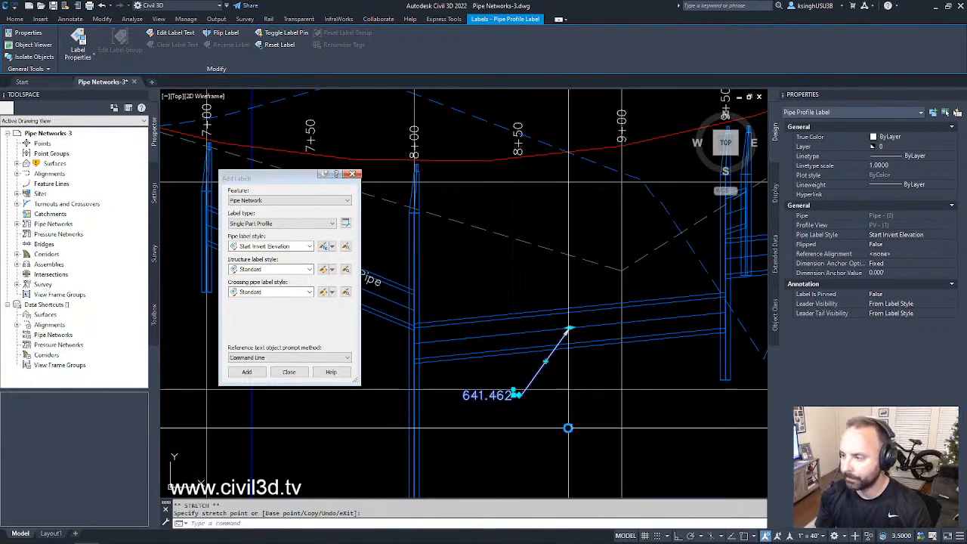
pyautogui.rightClick(502, 391)
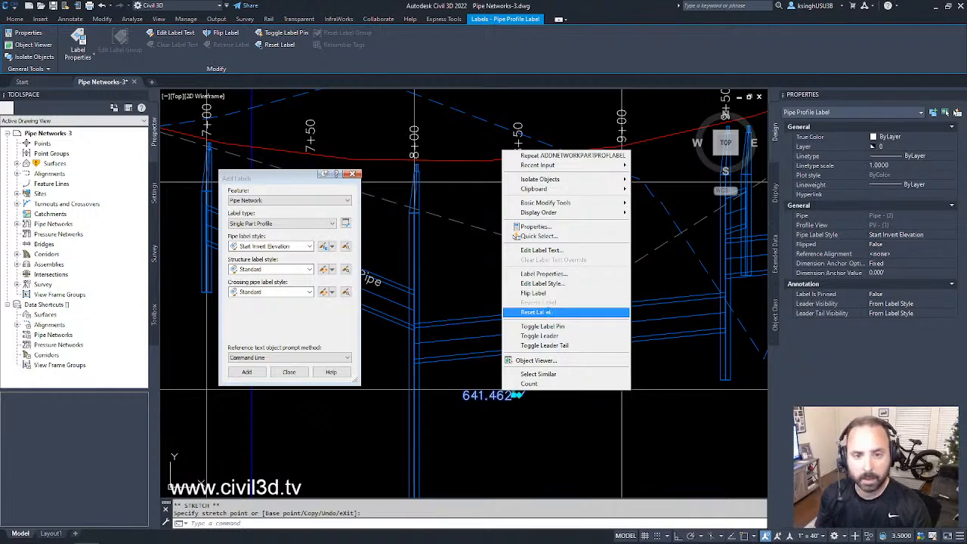
pyautogui.click(537, 313)
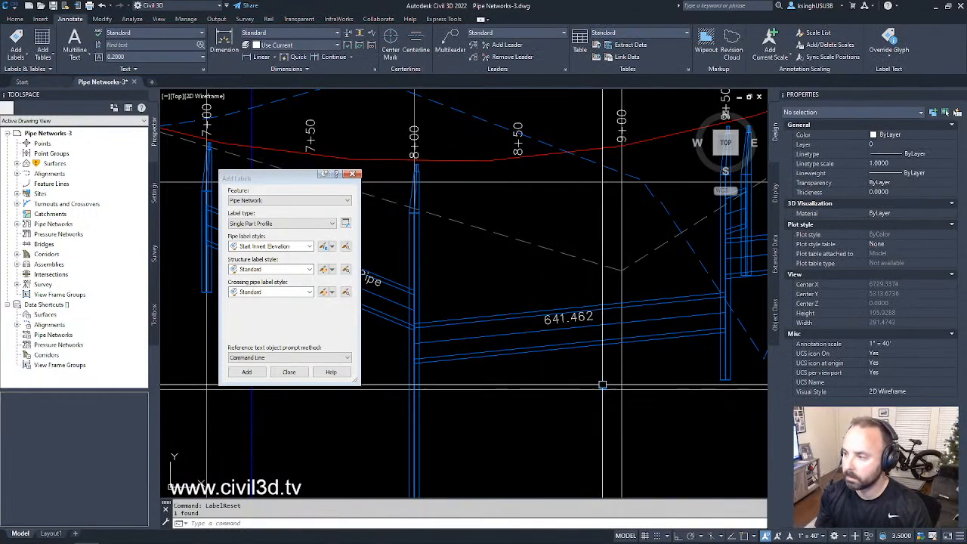
# Slide the label's anchor along the pipe toward both ends and return it near the pipe's midpoint
pyautogui.click(584, 319)
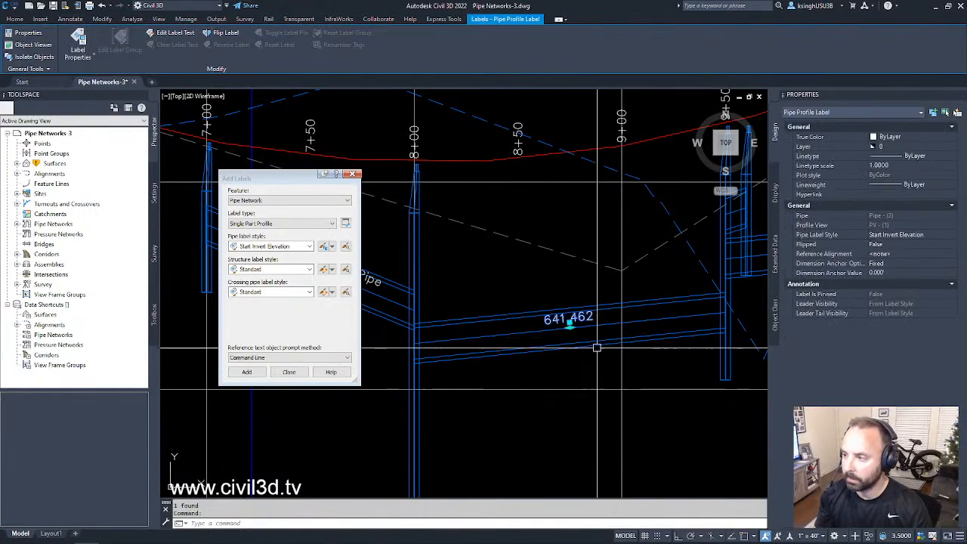
pyautogui.scroll(3, 572, 333)
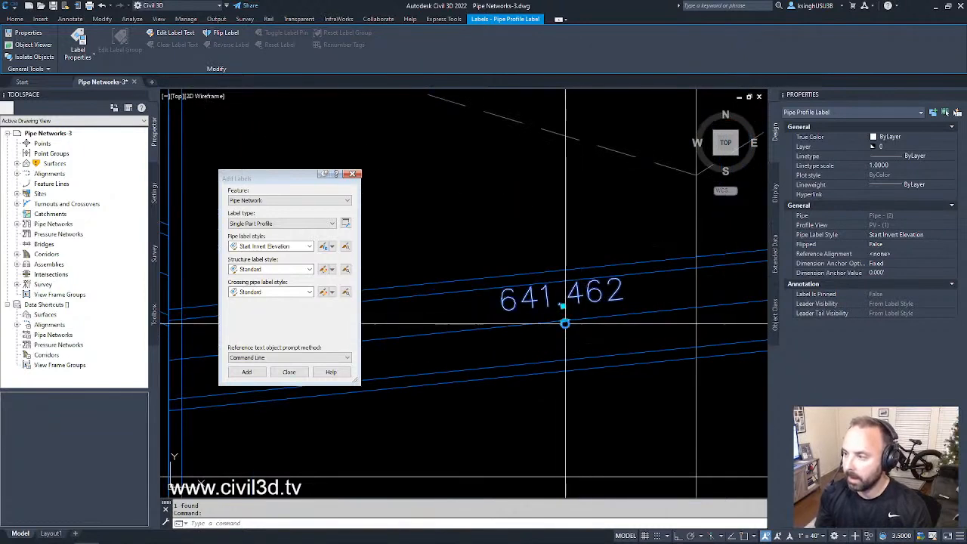
pyautogui.click(565, 322)
pyautogui.scroll(-3, 565, 322)
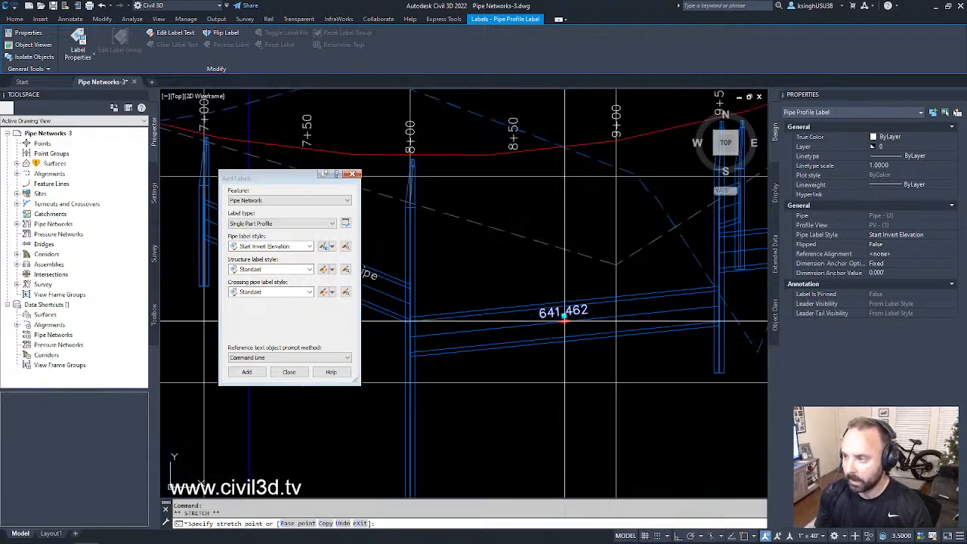
pyautogui.click(456, 329)
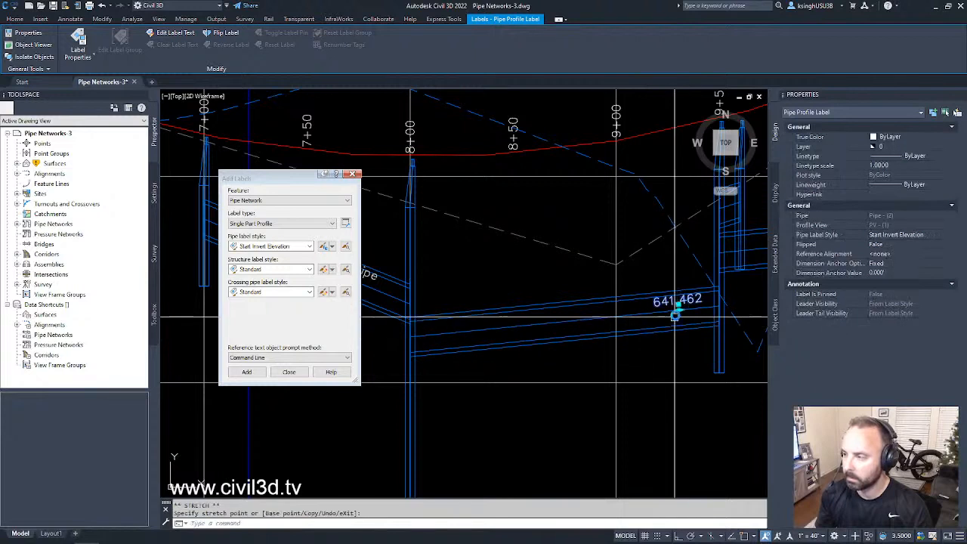
pyautogui.click(679, 309)
pyautogui.click(569, 328)
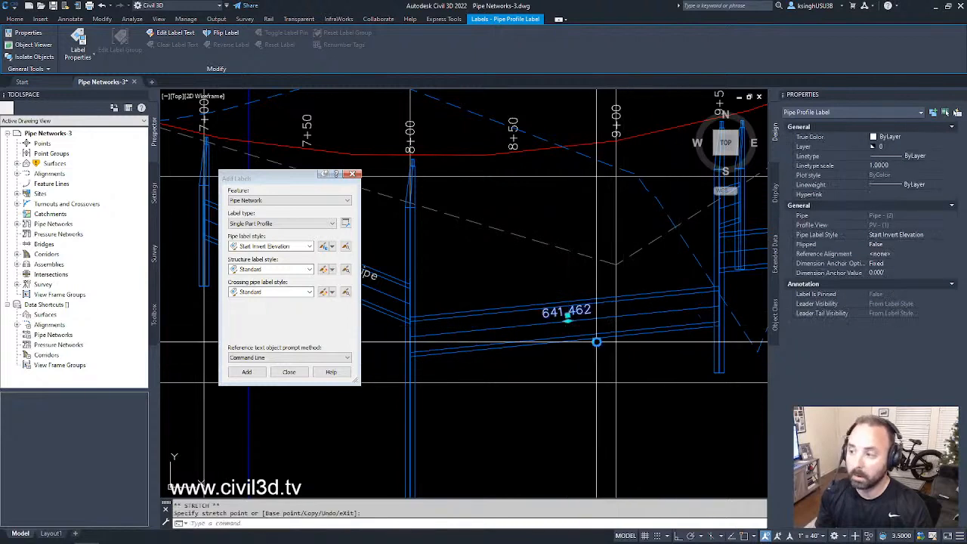
# Pull the label below the pipe and slide its leader anchor along the pipe to a point between stations 8+00 and 8+50
pyautogui.click(567, 316)
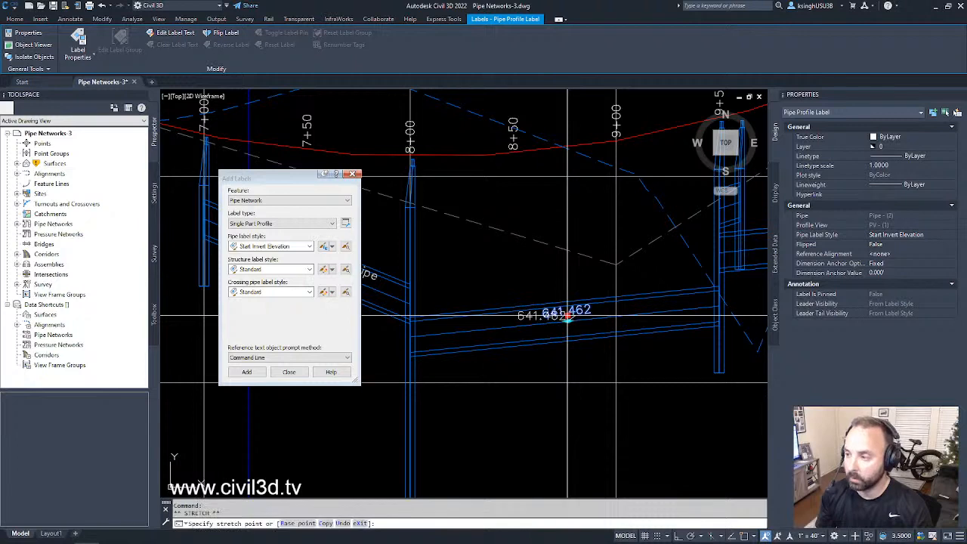
pyautogui.click(508, 407)
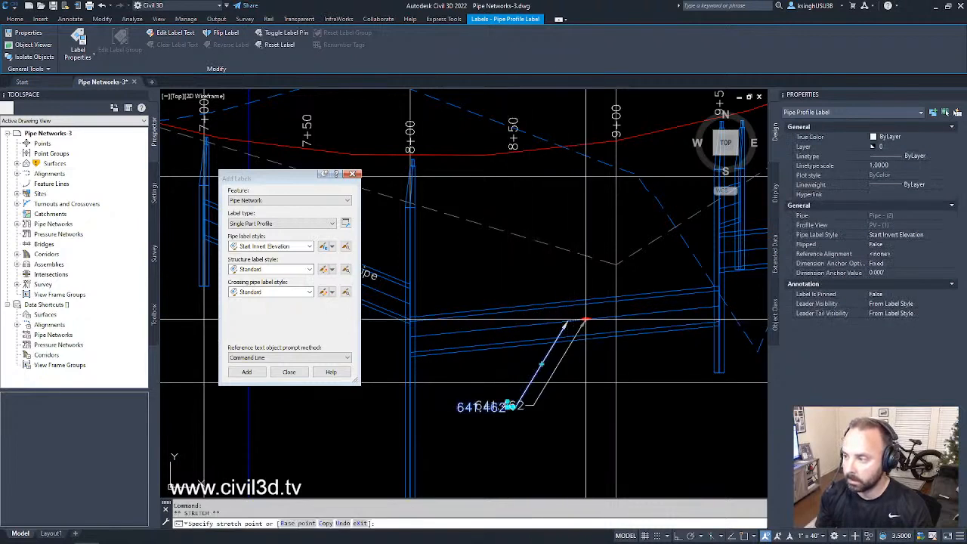
pyautogui.click(675, 312)
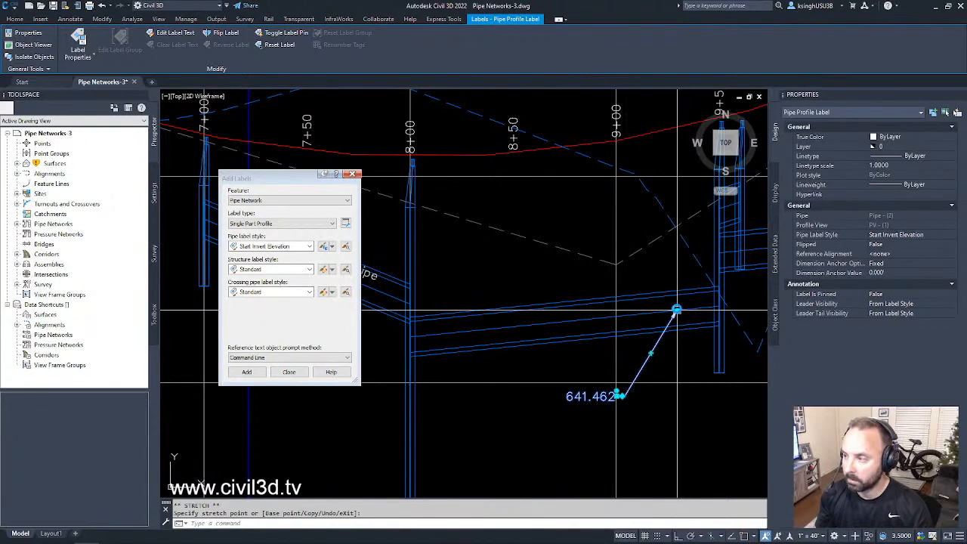
pyautogui.click(675, 310)
pyautogui.click(488, 331)
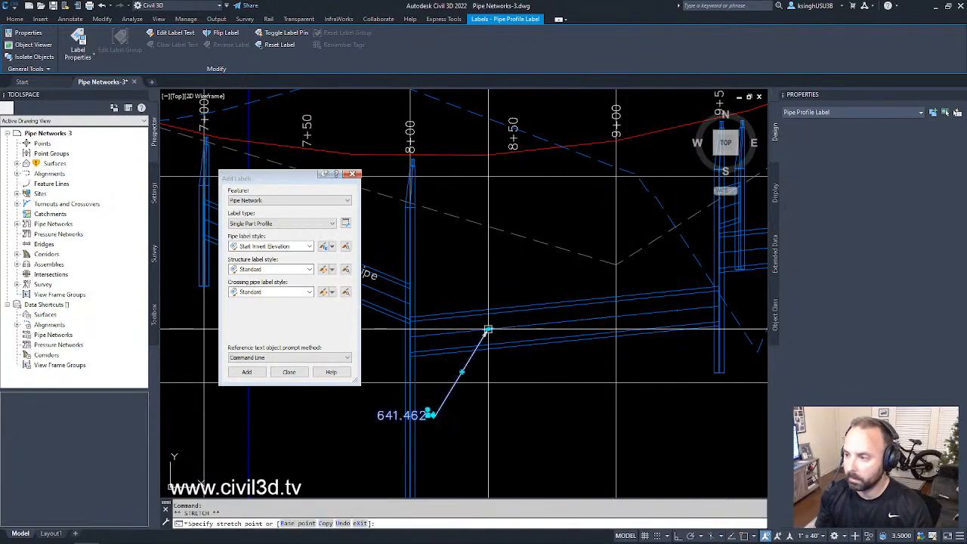
# Move the label text to the other side of its leader and reset the label onto the pipe
pyautogui.click(429, 414)
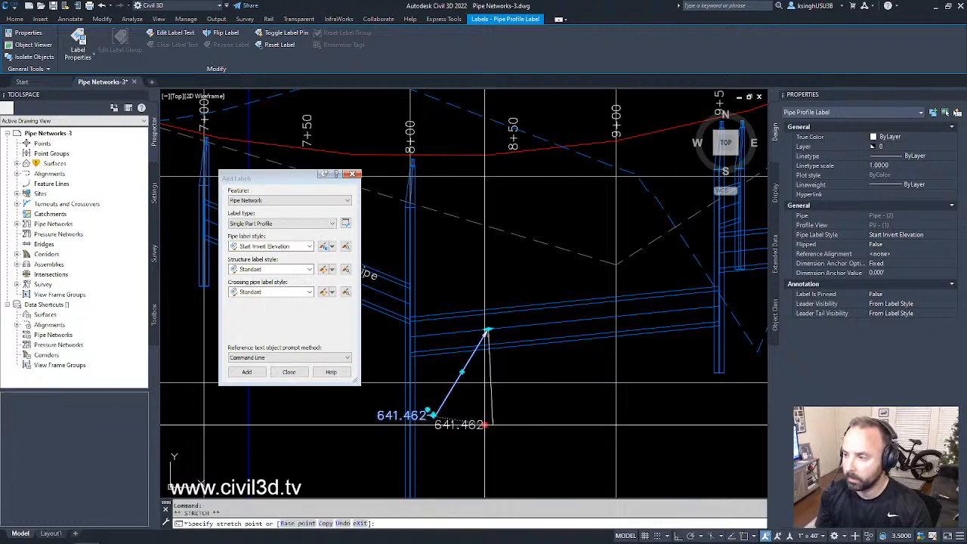
pyautogui.click(523, 363)
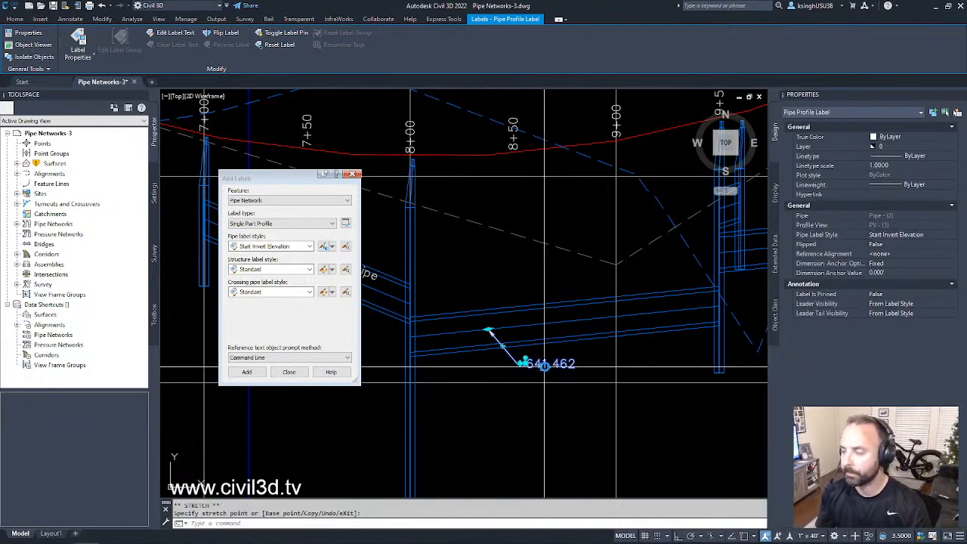
pyautogui.rightClick(538, 364)
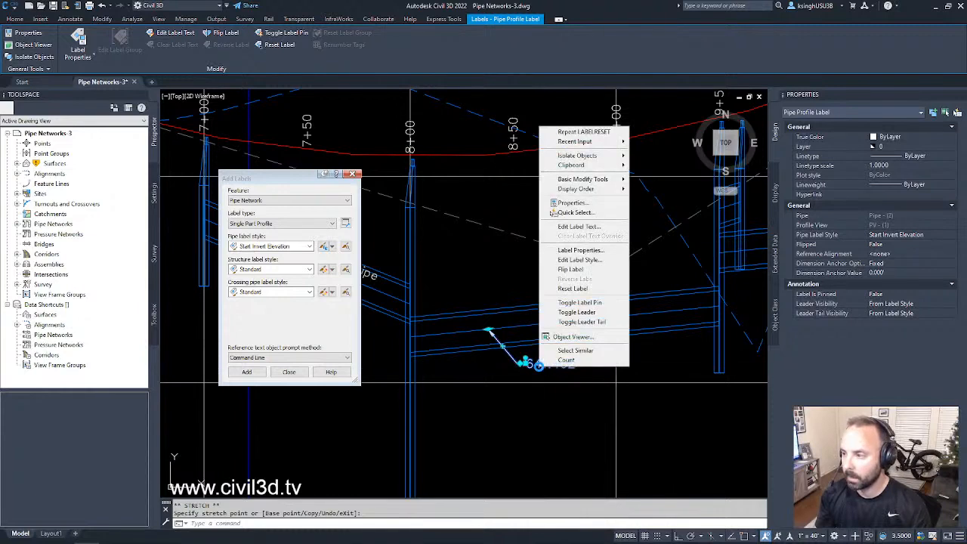
pyautogui.click(573, 288)
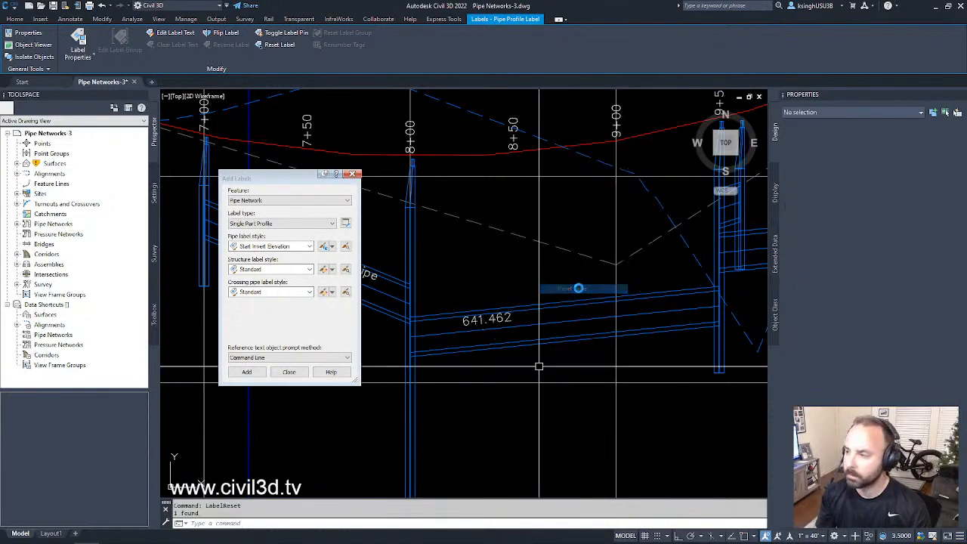
# Slide the label's anchor along the pipe back to near its midpoint and deselect the label
pyautogui.click(512, 321)
pyautogui.click(488, 323)
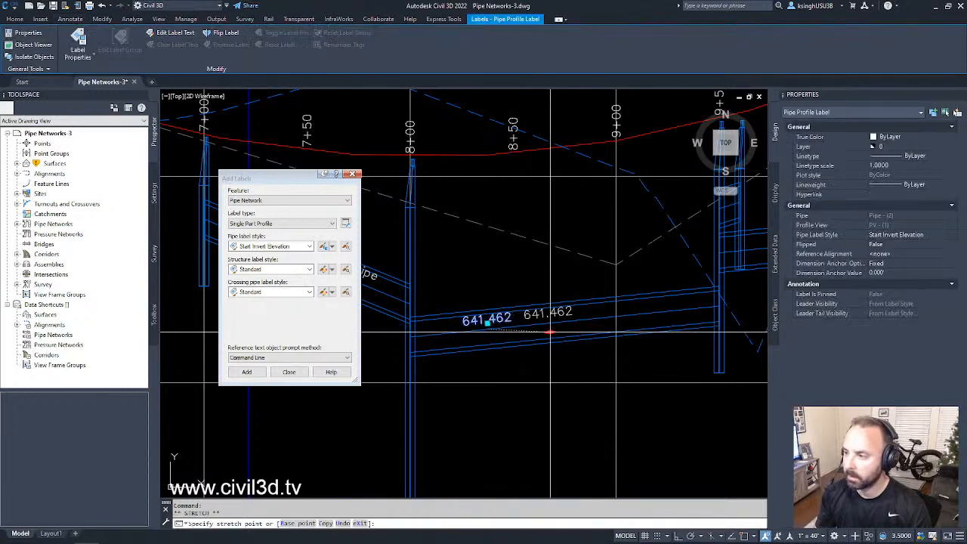
pyautogui.press('Escape')
pyautogui.press('Escape')
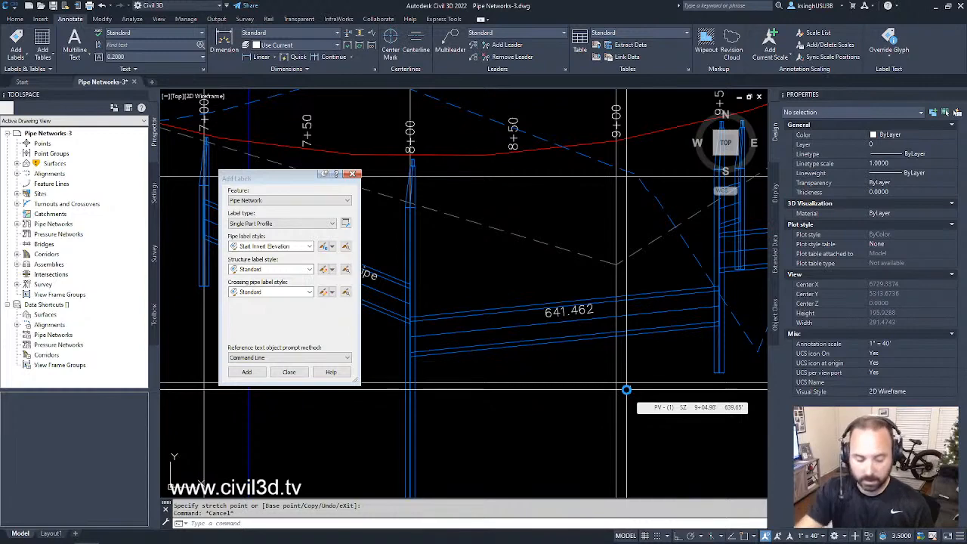
pyautogui.scroll(2, 577, 321)
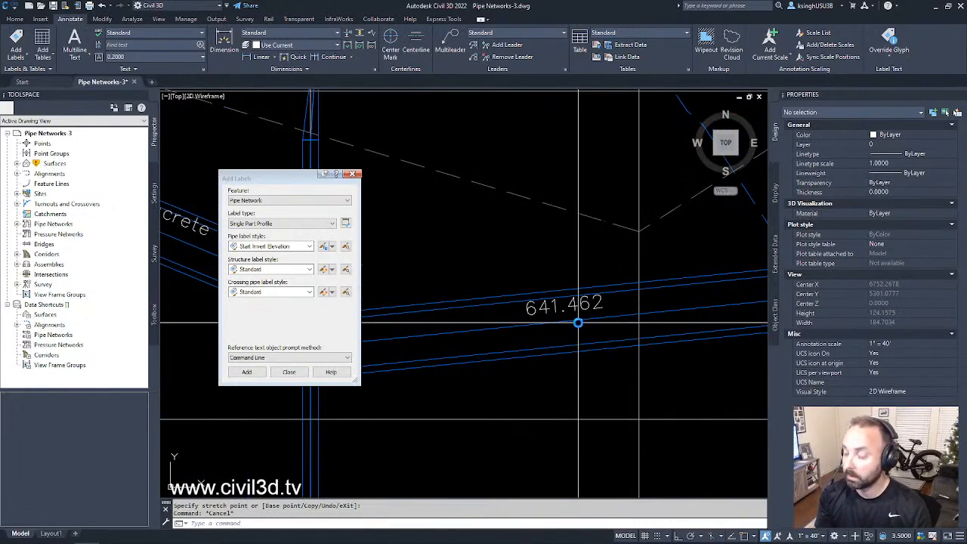
pyautogui.press('Escape')
pyautogui.click(575, 306)
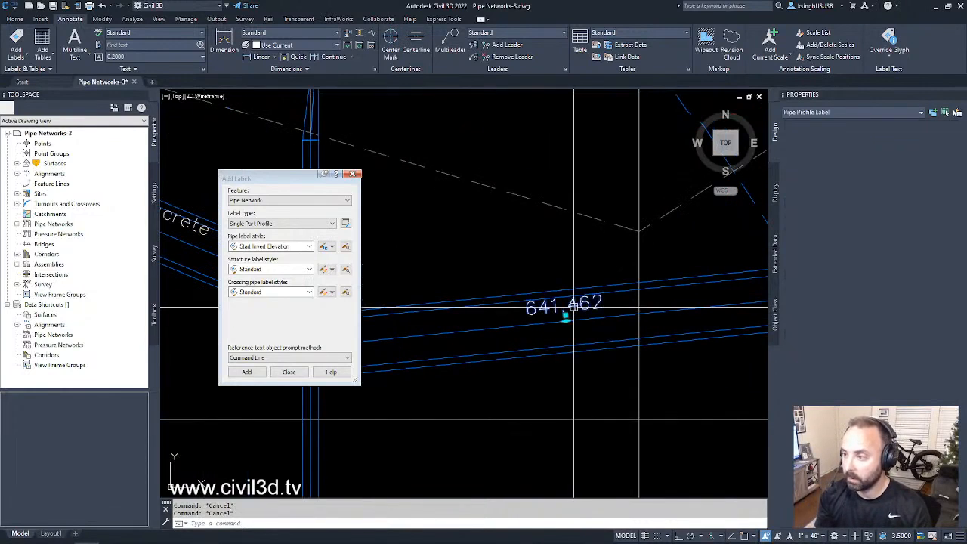
pyautogui.press('Escape')
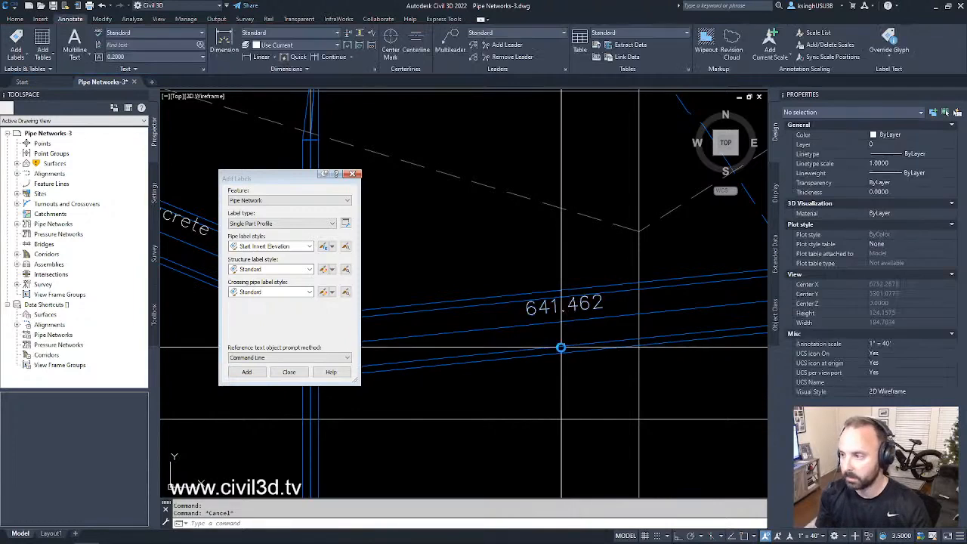
pyautogui.scroll(-4, 561, 348)
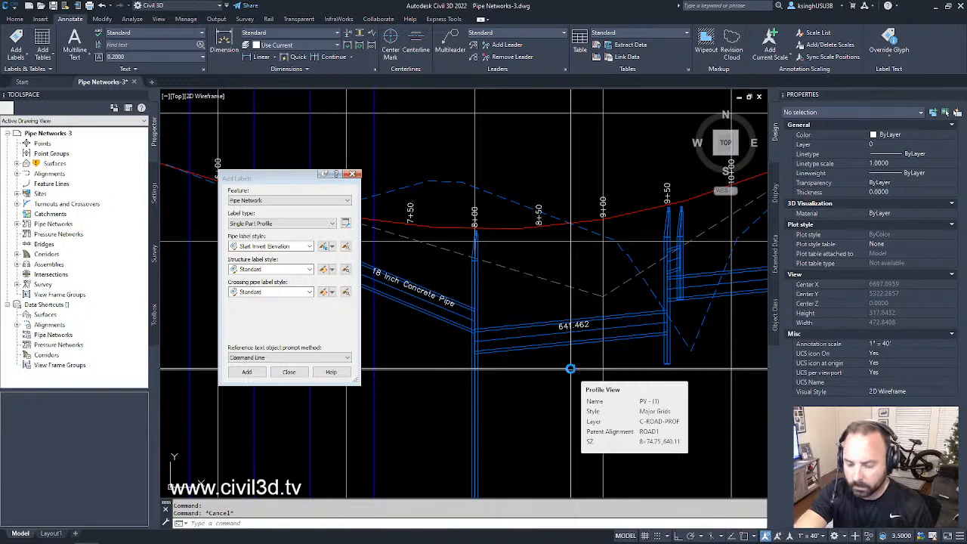
# Go to the storm pipes in plan near station 8+00 and set the pipe network label type to Spanning Pipes Plan
pyautogui.scroll(-5, 487, 321)
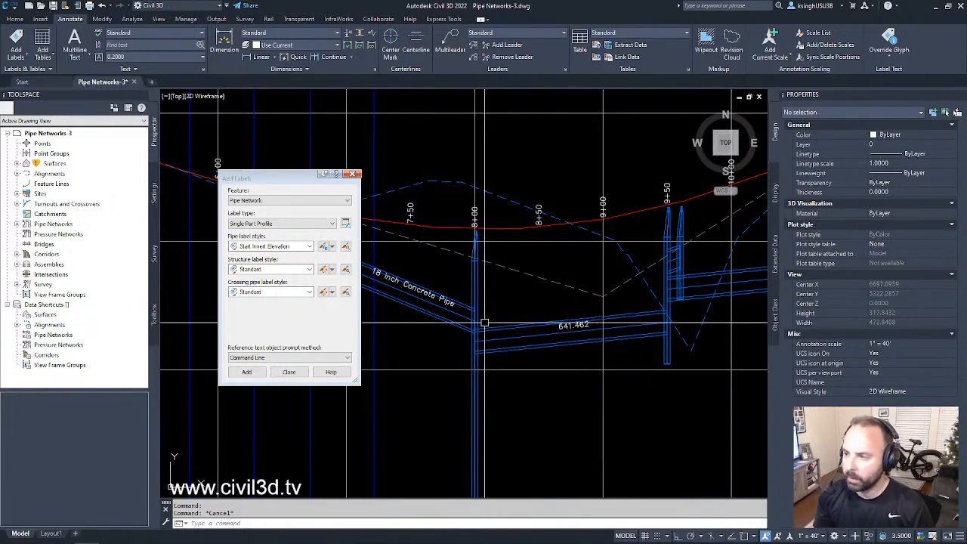
pyautogui.scroll(-4, 487, 321)
pyautogui.moveTo(429, 384)
pyautogui.mouseDown(button='middle')
pyautogui.moveTo(511, 341)
pyautogui.moveTo(572, 281)
pyautogui.mouseUp(button='middle')
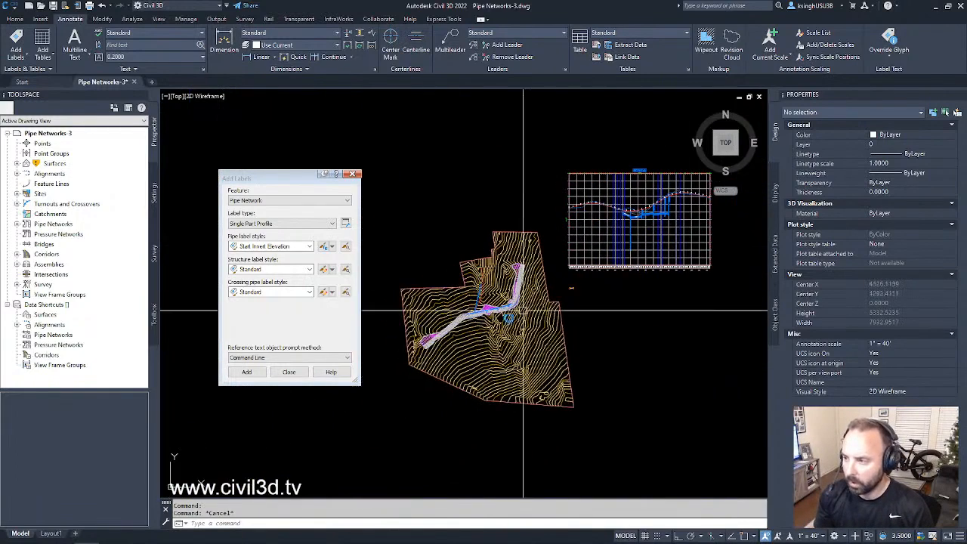
pyautogui.scroll(4, 483, 331)
pyautogui.moveTo(483, 331); pyautogui.dragTo(538, 356, button='middle')
pyautogui.scroll(4, 534, 319)
pyautogui.moveTo(536, 317)
pyautogui.mouseDown(button='middle')
pyautogui.moveTo(582, 347)
pyautogui.moveTo(550, 351)
pyautogui.moveTo(576, 352)
pyautogui.mouseUp(button='middle')
pyautogui.click(300, 186)
pyautogui.moveTo(282, 177); pyautogui.dragTo(237, 113)
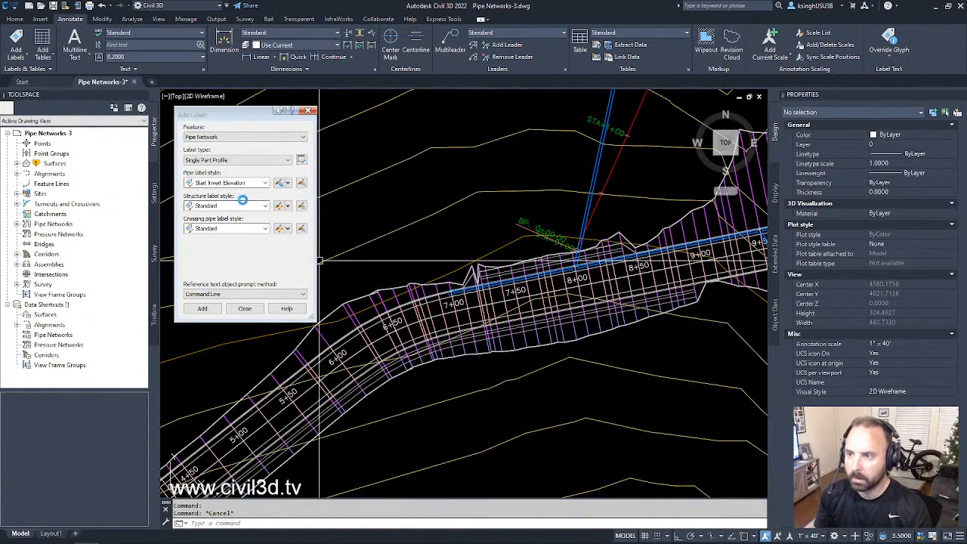
pyautogui.click(228, 159)
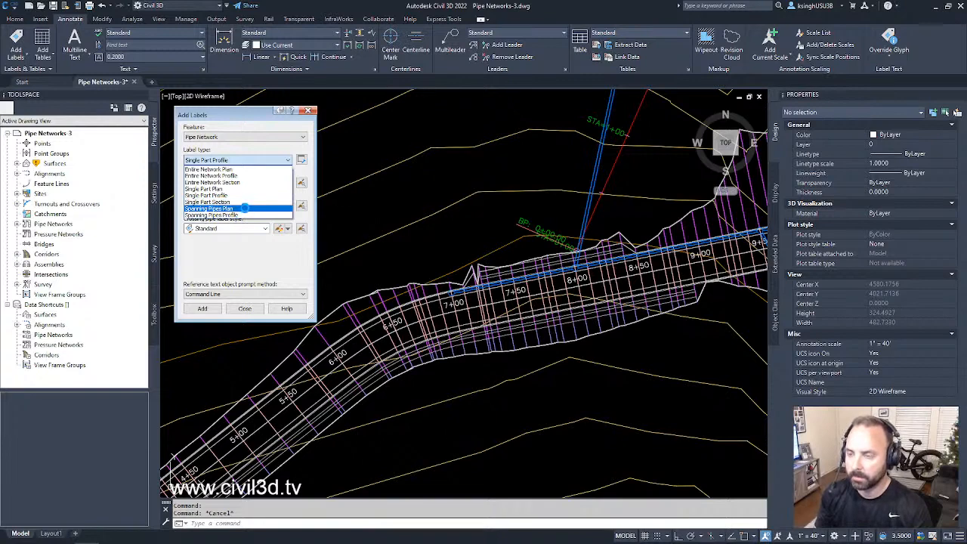
pyautogui.click(244, 208)
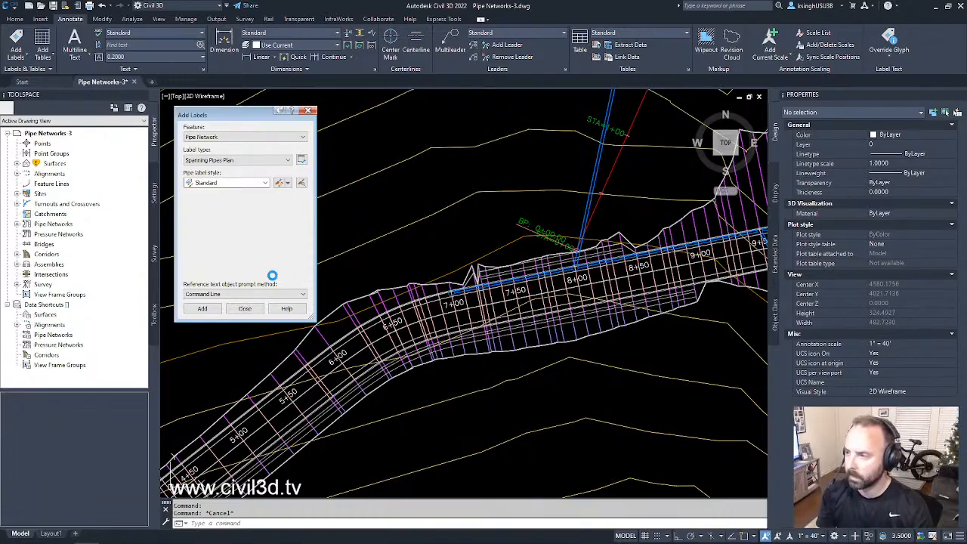
# Try to add a Standard-style spanning label across the two pipes along XC_STORM, located near station 2+00
pyautogui.scroll(-4, 529, 260)
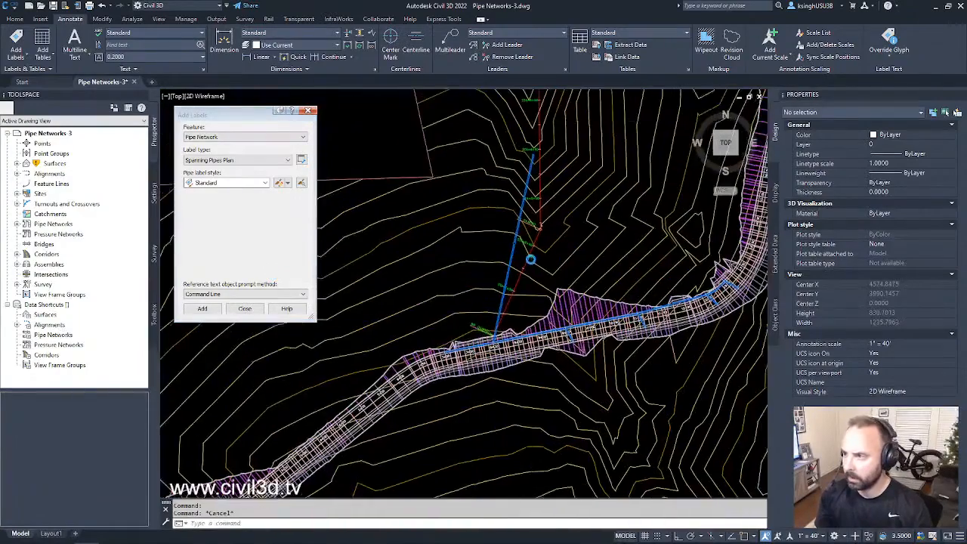
pyautogui.scroll(4, 502, 294)
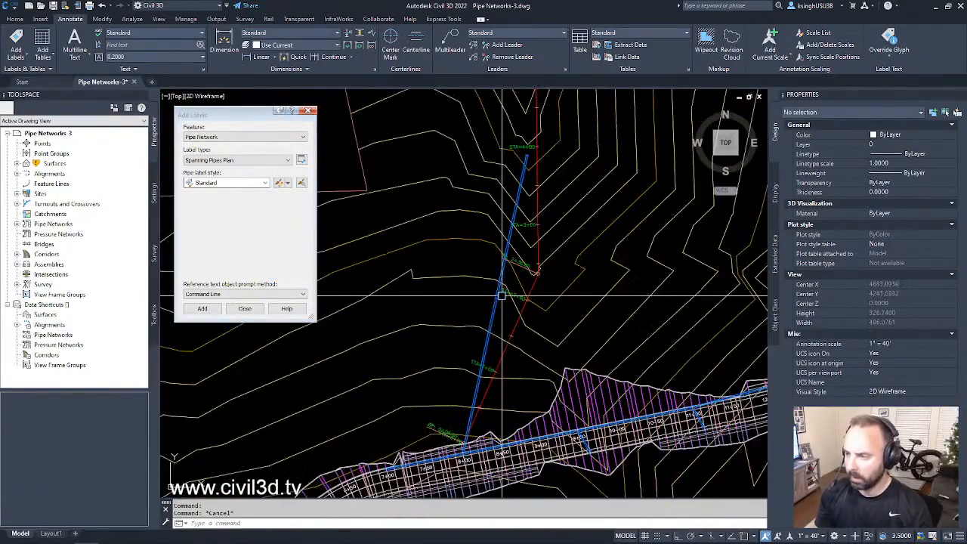
pyautogui.scroll(-2, 502, 295)
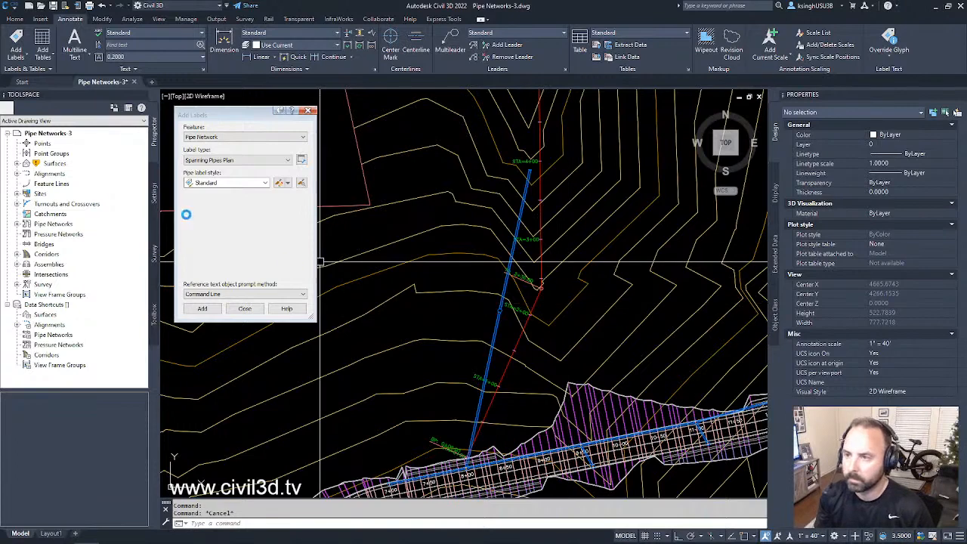
pyautogui.click(203, 309)
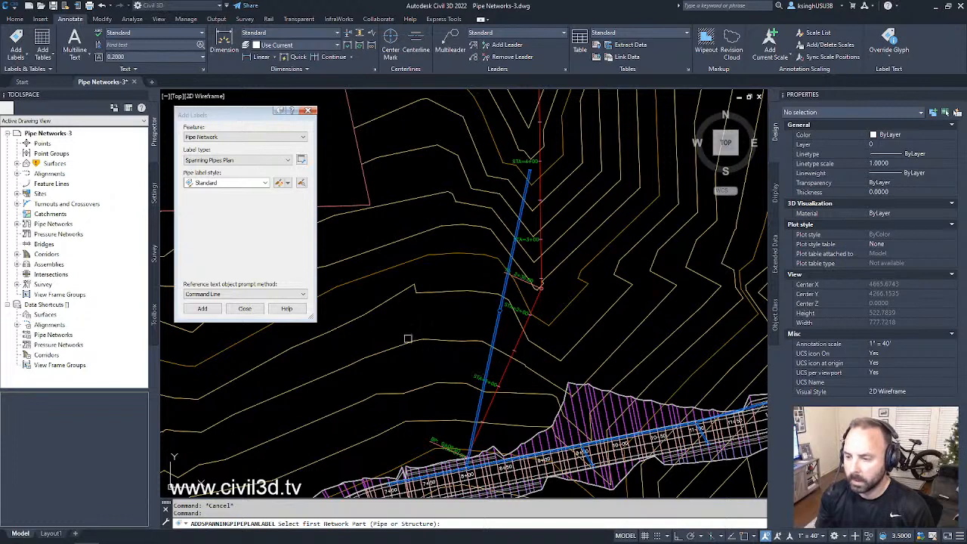
pyautogui.moveTo(299, 541)
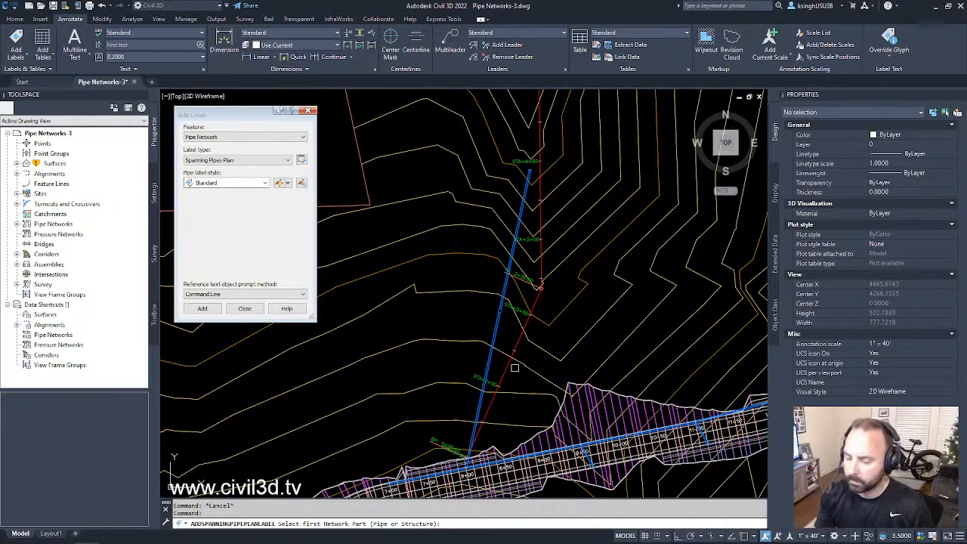
pyautogui.scroll(4, 484, 404)
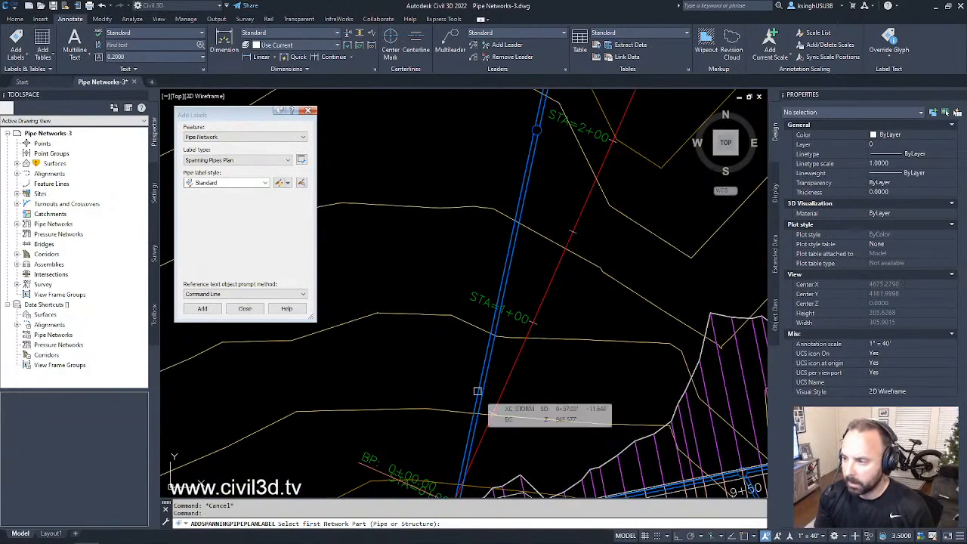
pyautogui.click(478, 391)
pyautogui.scroll(-5, 504, 384)
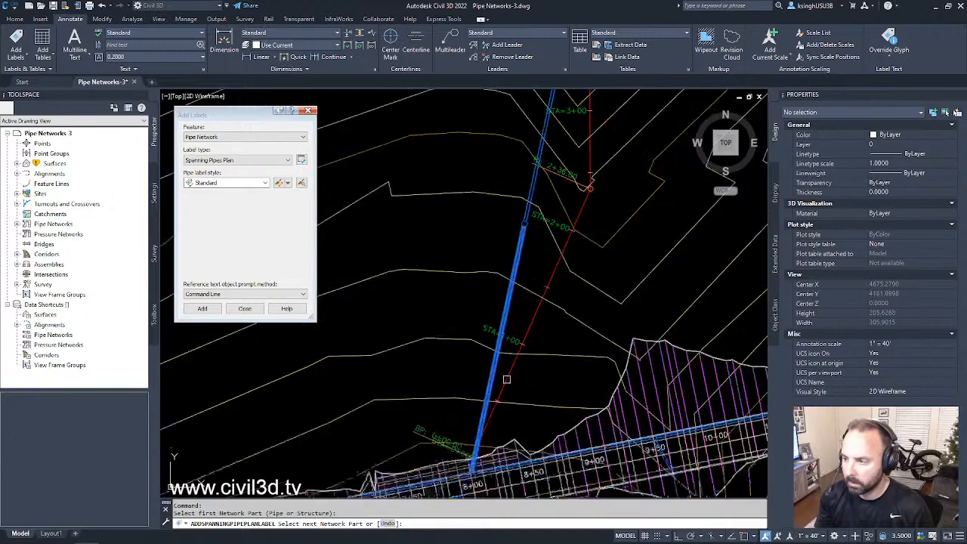
pyautogui.scroll(5, 514, 273)
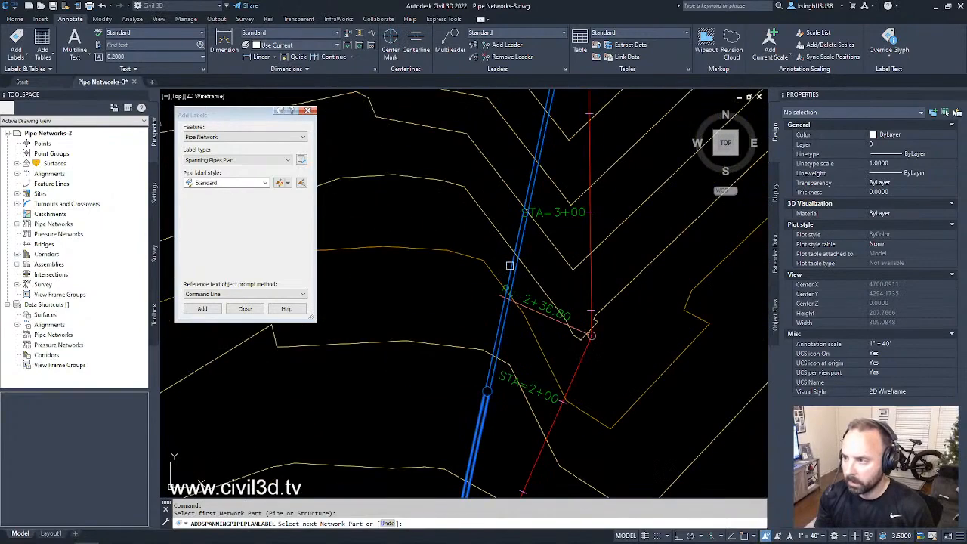
pyautogui.scroll(-4, 548, 342)
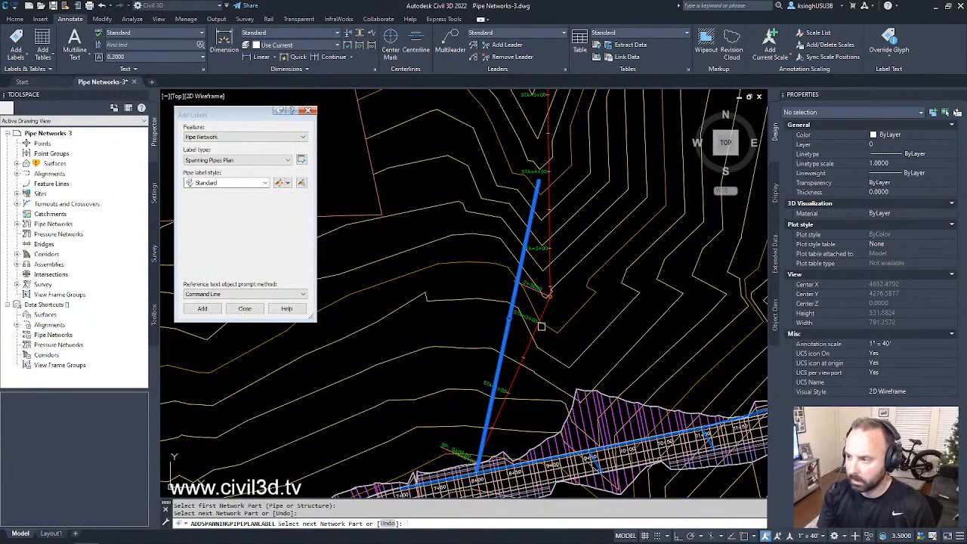
pyautogui.press('Return')
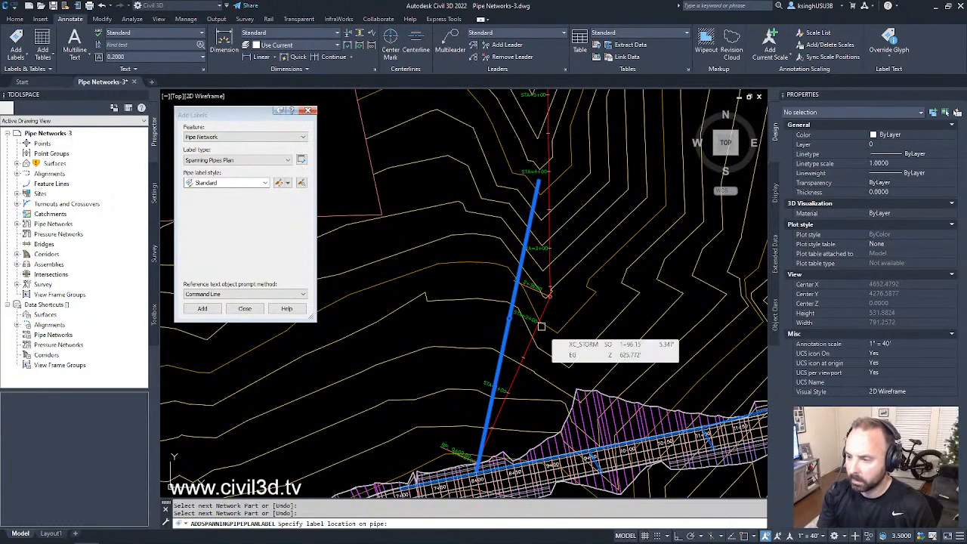
pyautogui.click(541, 326)
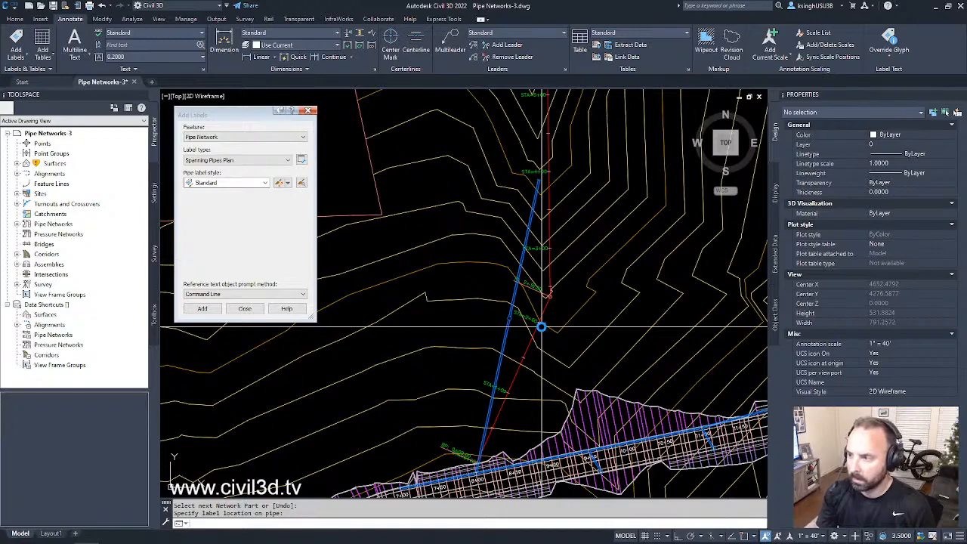
pyautogui.scroll(5, 522, 279)
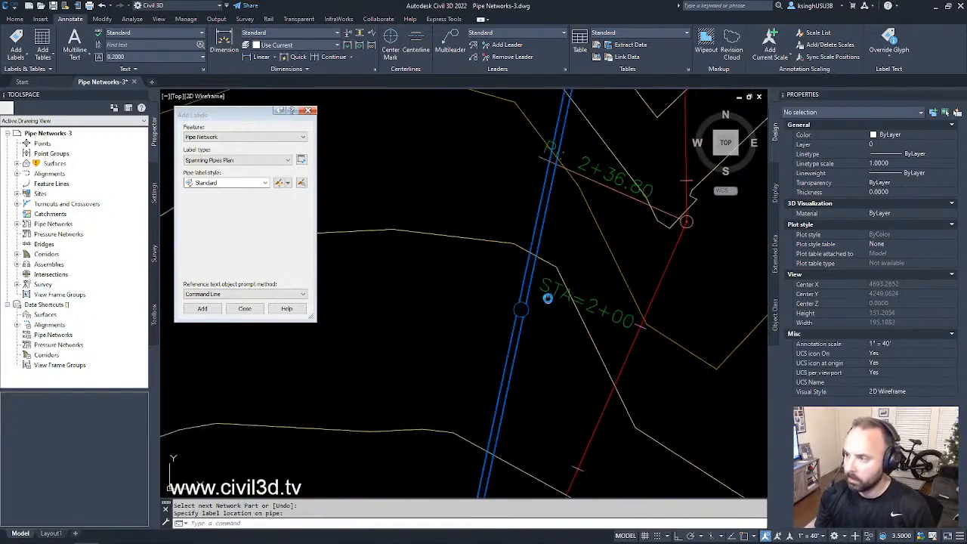
pyautogui.scroll(-6, 544, 296)
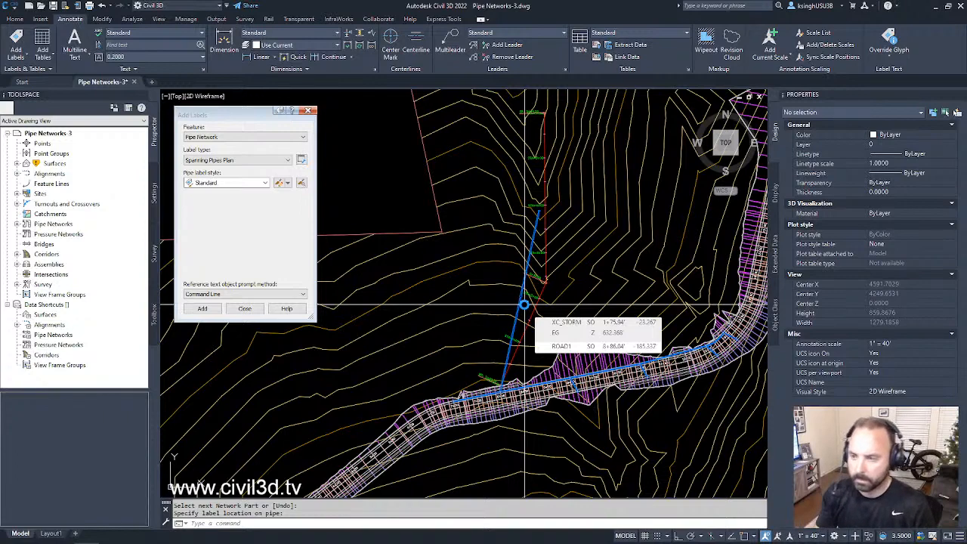
# Add a 2D Length - Total Span label across the two pipes along XC_STORM, located between stations 1+00 and 2+00
pyautogui.click(221, 183)
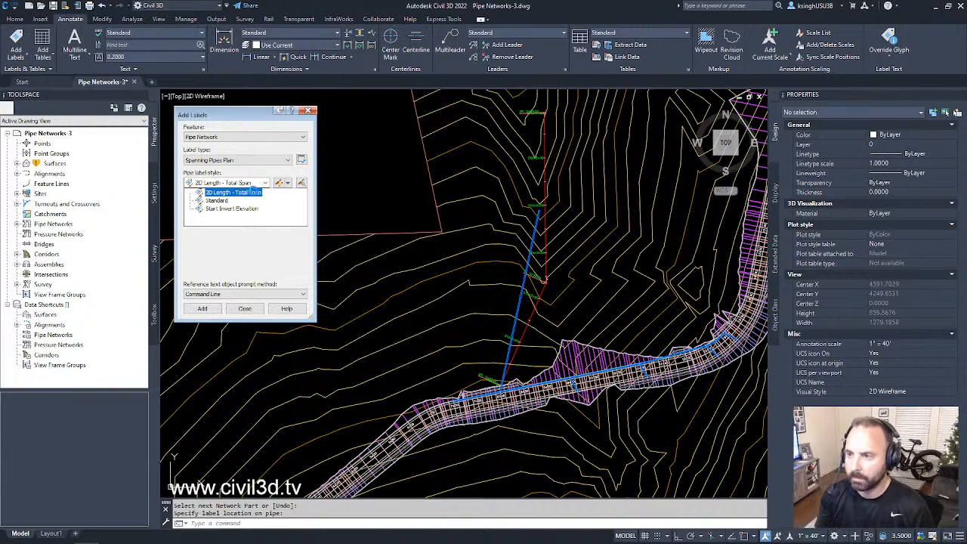
pyautogui.click(256, 193)
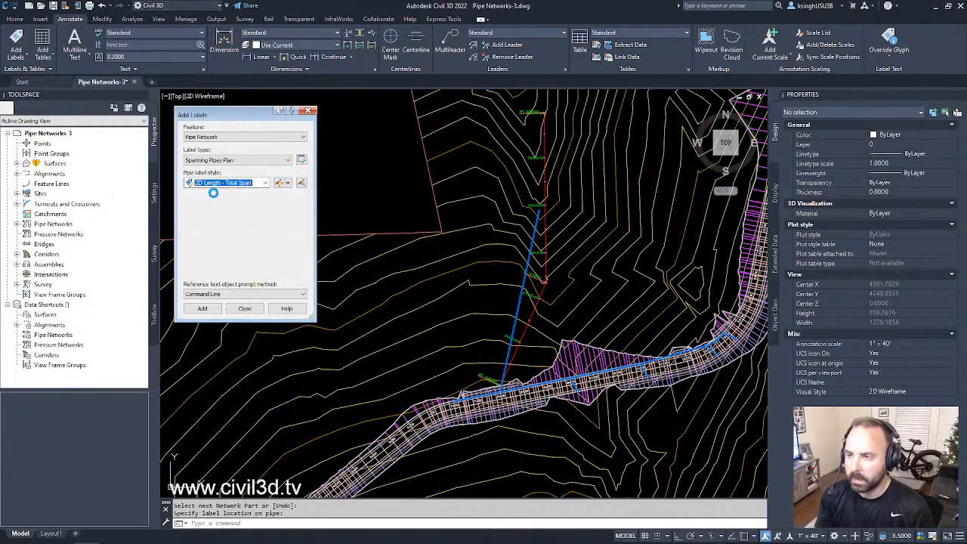
pyautogui.click(201, 308)
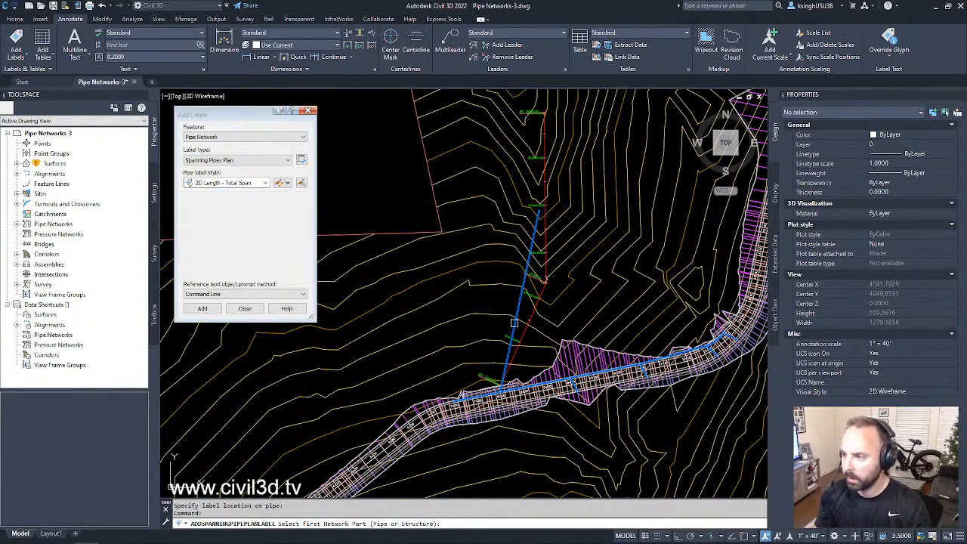
pyautogui.click(512, 333)
pyautogui.scroll(5, 529, 286)
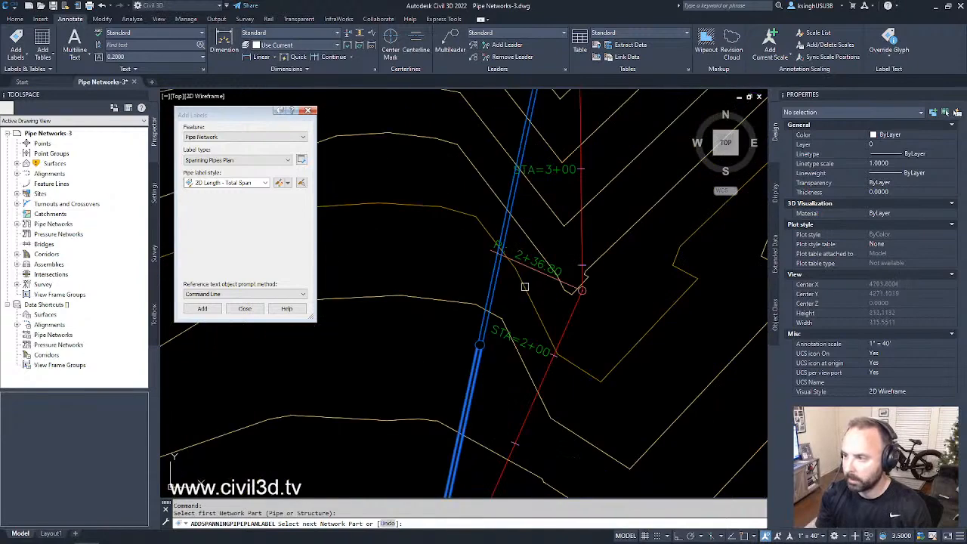
pyautogui.scroll(-4, 514, 289)
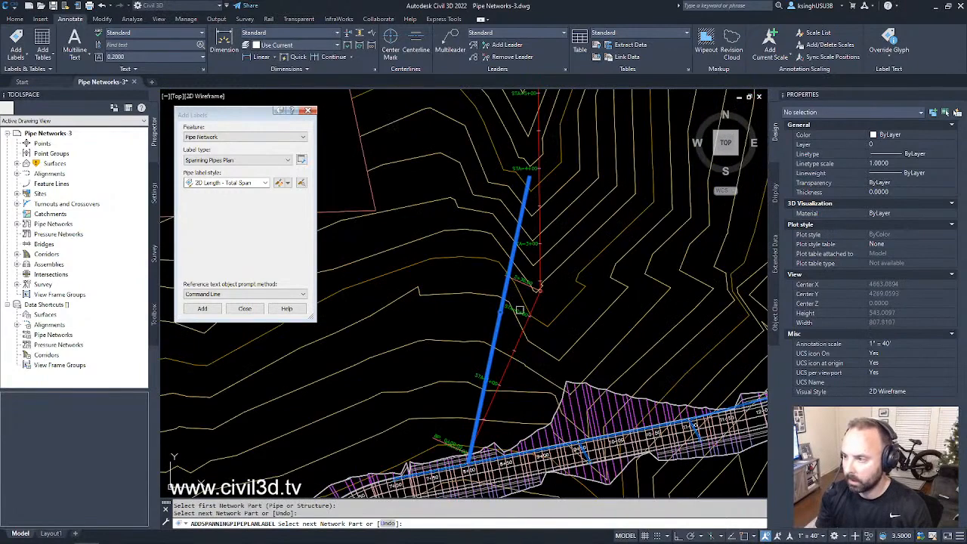
pyautogui.scroll(-1, 525, 316)
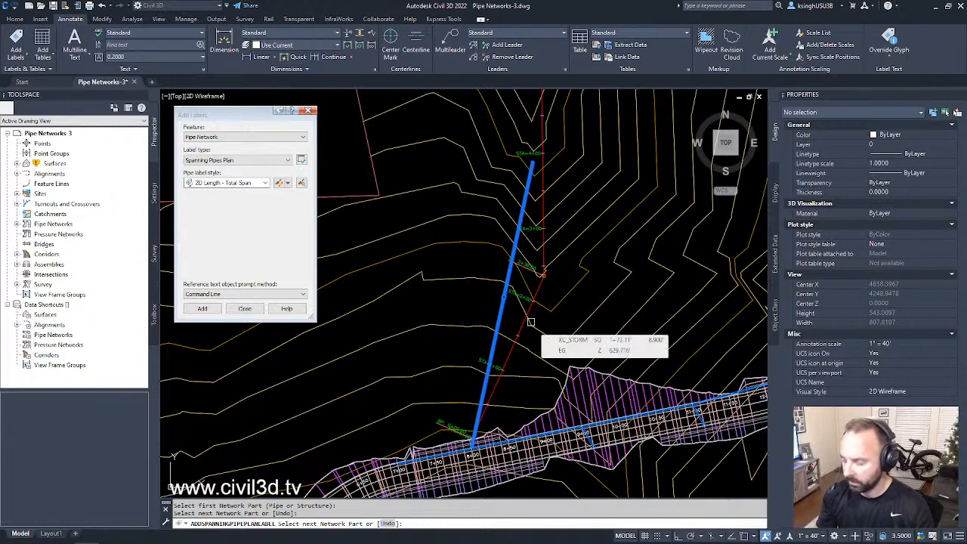
pyautogui.press('Return')
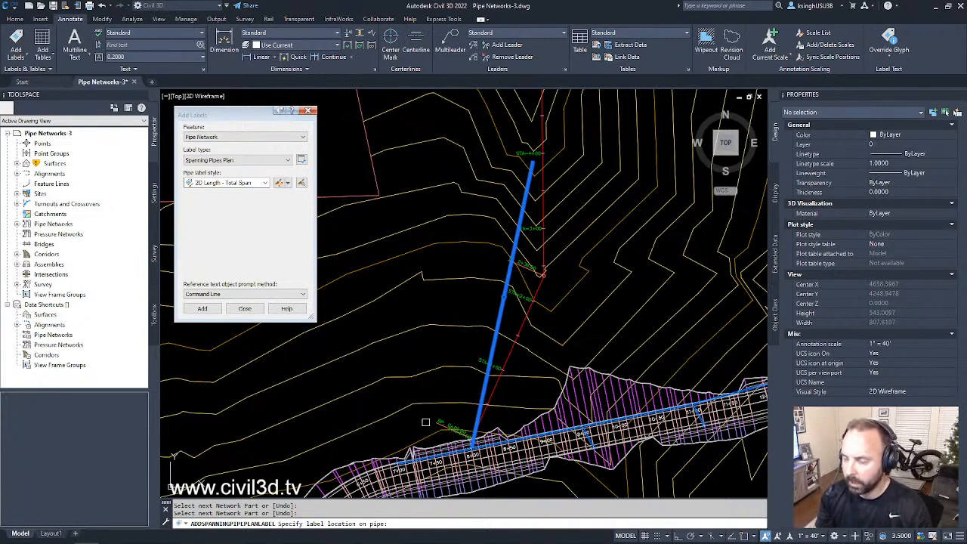
pyautogui.scroll(4, 489, 363)
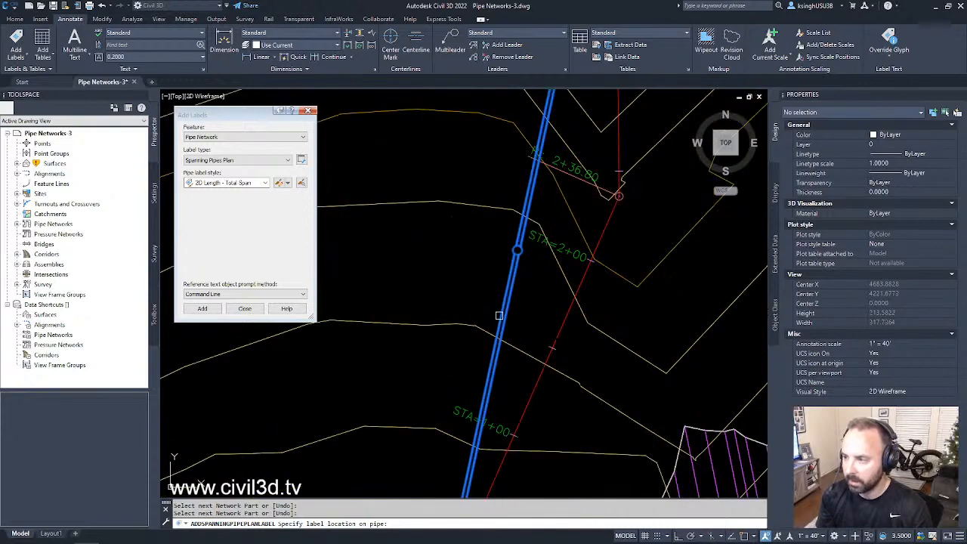
pyautogui.click(501, 315)
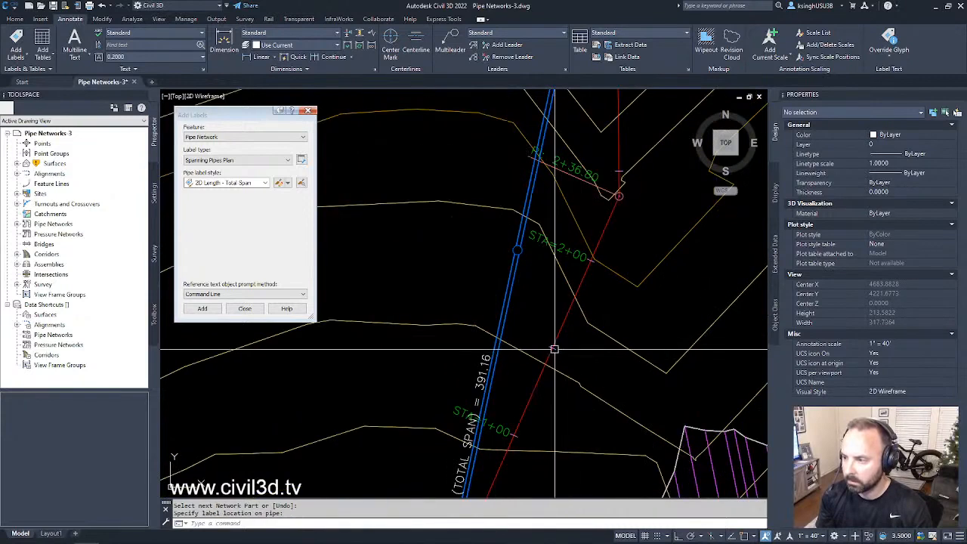
pyautogui.scroll(-3, 553, 340)
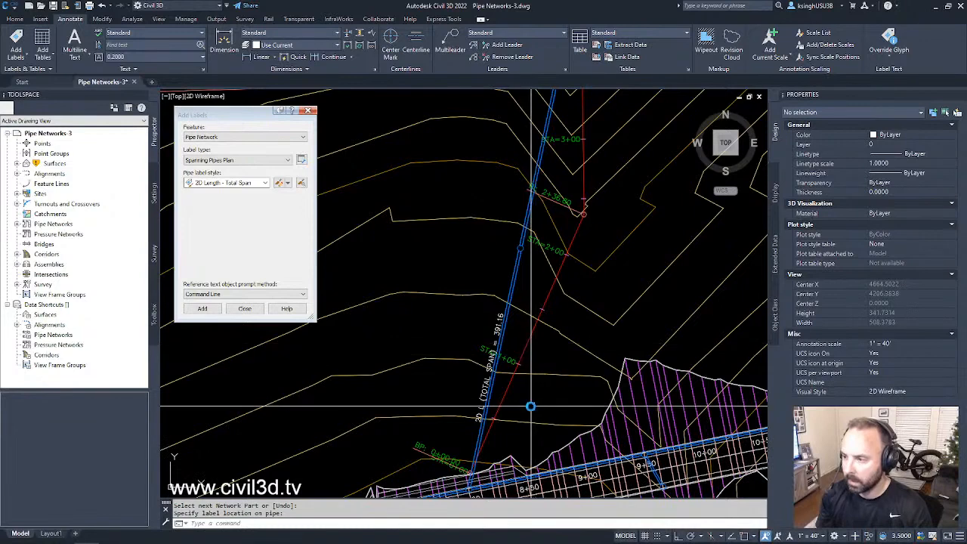
pyautogui.scroll(3, 529, 406)
pyautogui.scroll(-1, 537, 374)
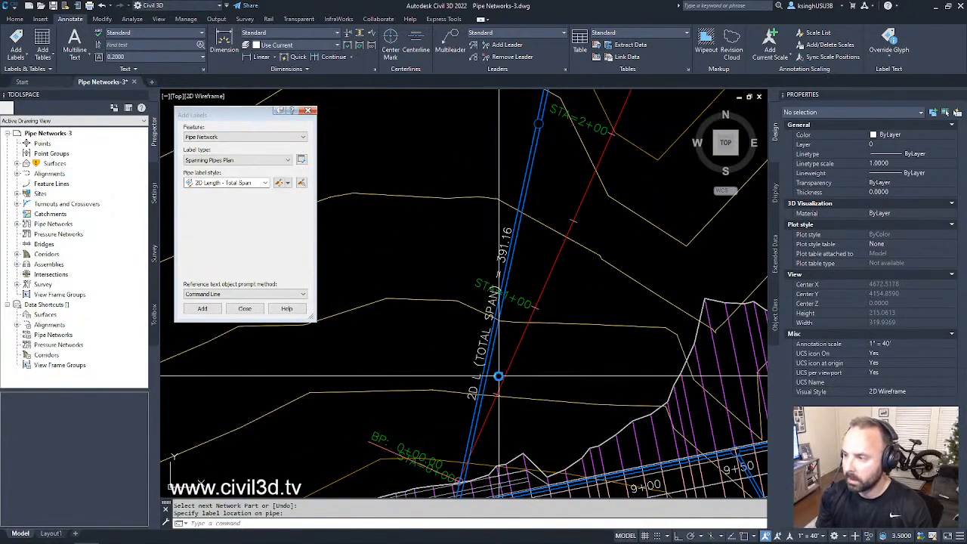
pyautogui.scroll(-2, 500, 385)
pyautogui.moveTo(503, 388); pyautogui.dragTo(483, 437, button='middle')
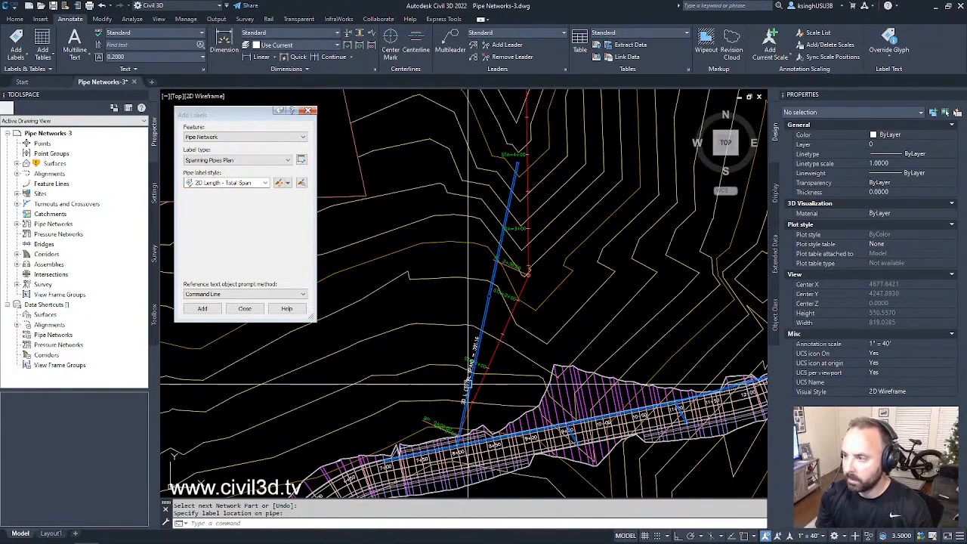
pyautogui.scroll(4, 478, 354)
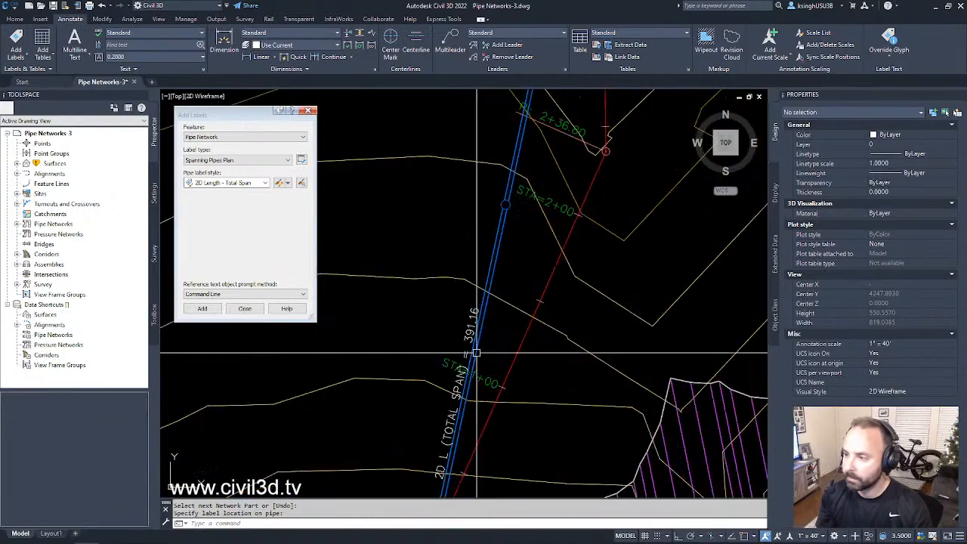
# Pull the 2D Length - Total Span label off the pipe on a leader to the west and slide its anchor closer to station 2+00
pyautogui.click(469, 335)
pyautogui.scroll(2, 466, 395)
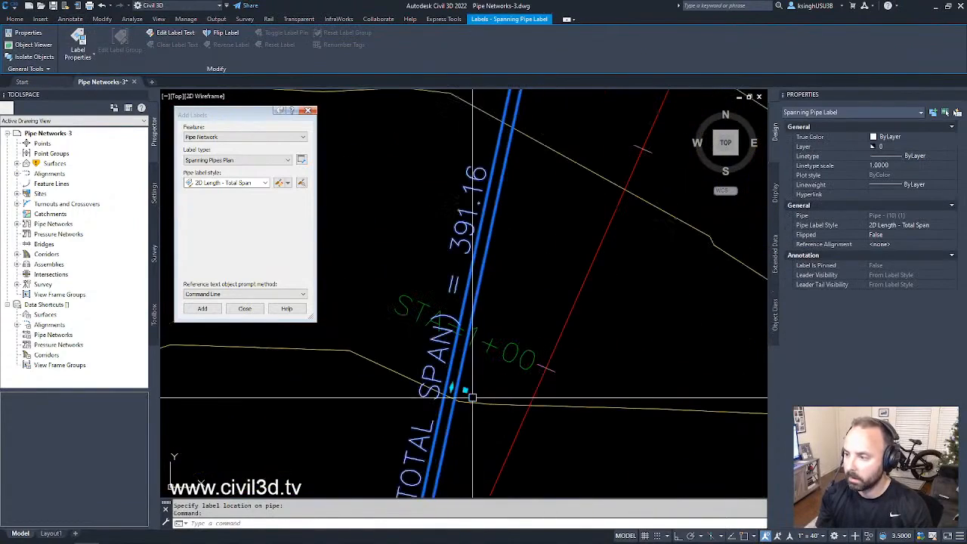
pyautogui.click(469, 399)
pyautogui.scroll(-4, 459, 364)
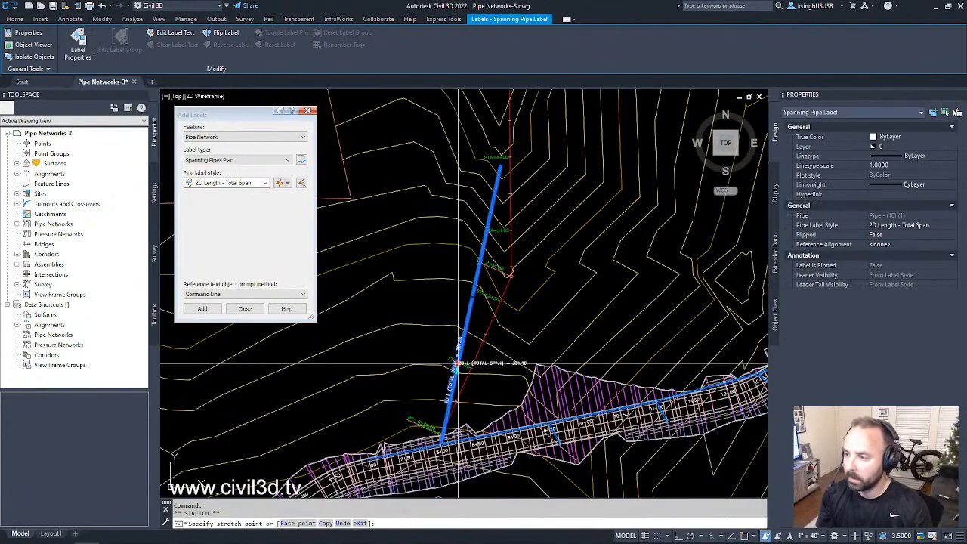
pyautogui.click(420, 299)
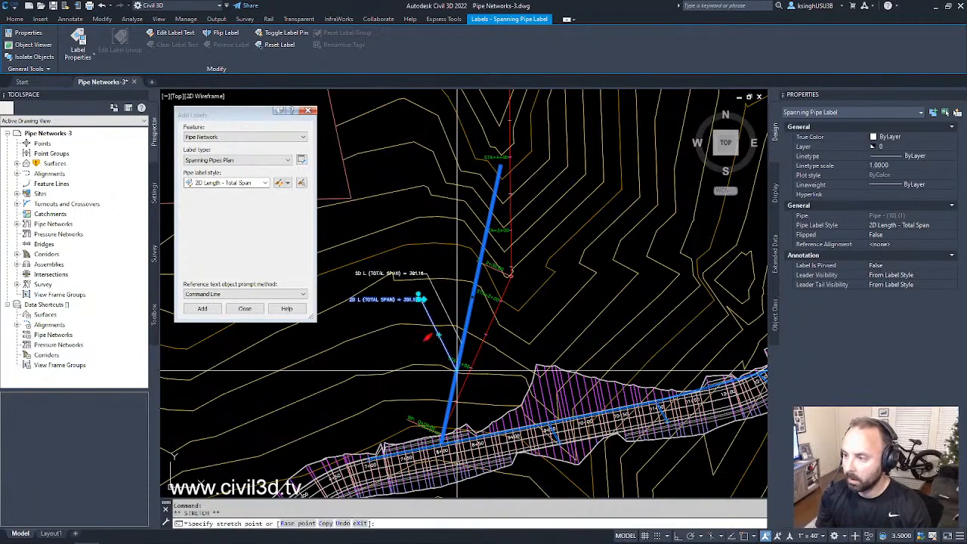
pyautogui.click(434, 240)
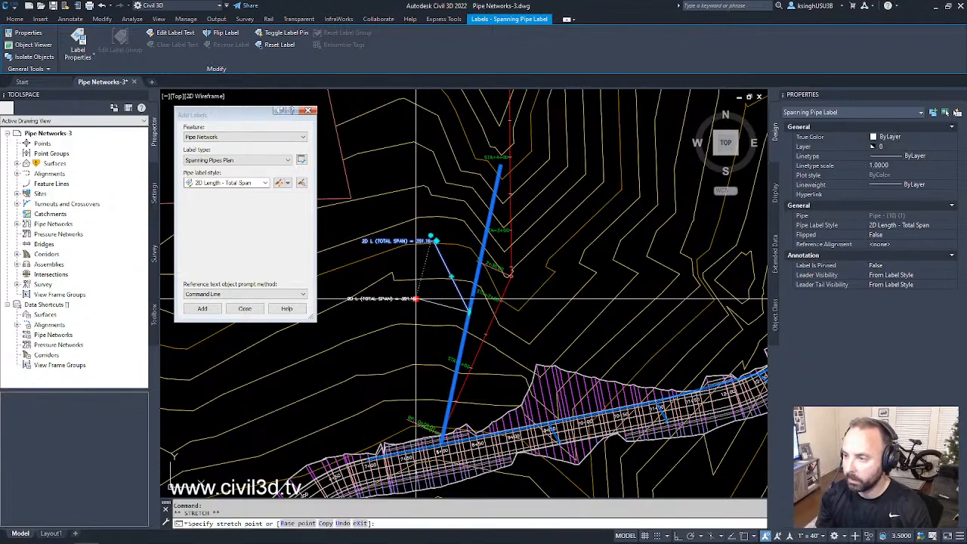
pyautogui.press('Escape')
pyautogui.moveTo(418, 319); pyautogui.dragTo(466, 321, button='middle')
pyautogui.scroll(2, 465, 321)
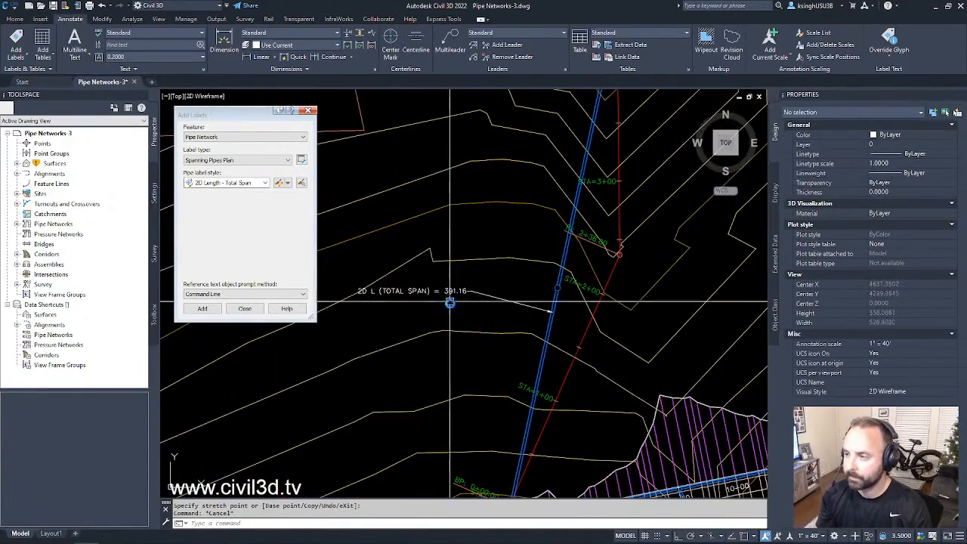
pyautogui.scroll(-2, 464, 327)
pyautogui.moveTo(517, 346); pyautogui.dragTo(503, 335, button='middle')
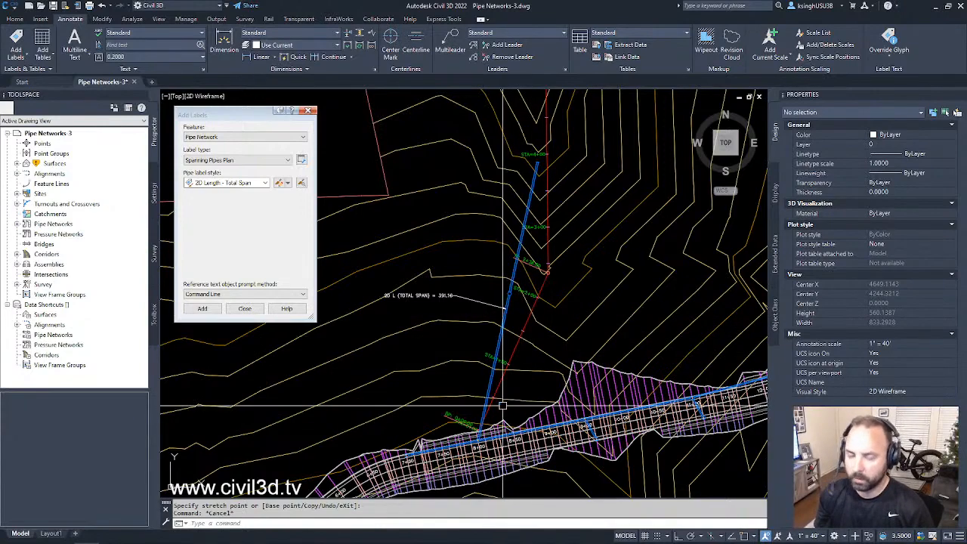
pyautogui.scroll(3, 446, 303)
pyautogui.scroll(-3, 446, 306)
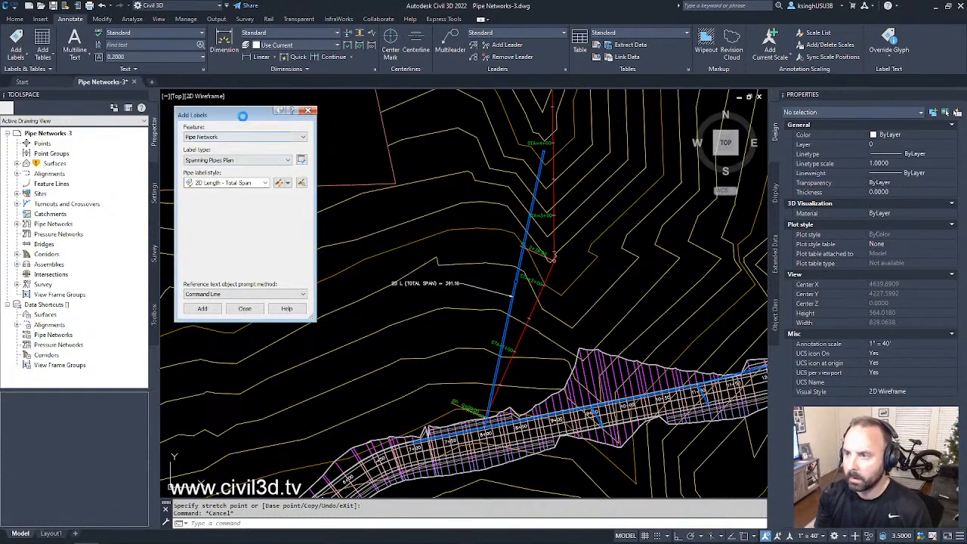
# Set the pipe network label type to Entire Network Plan, with the Standard pipe label style and the Structure name structure label style
pyautogui.click(229, 159)
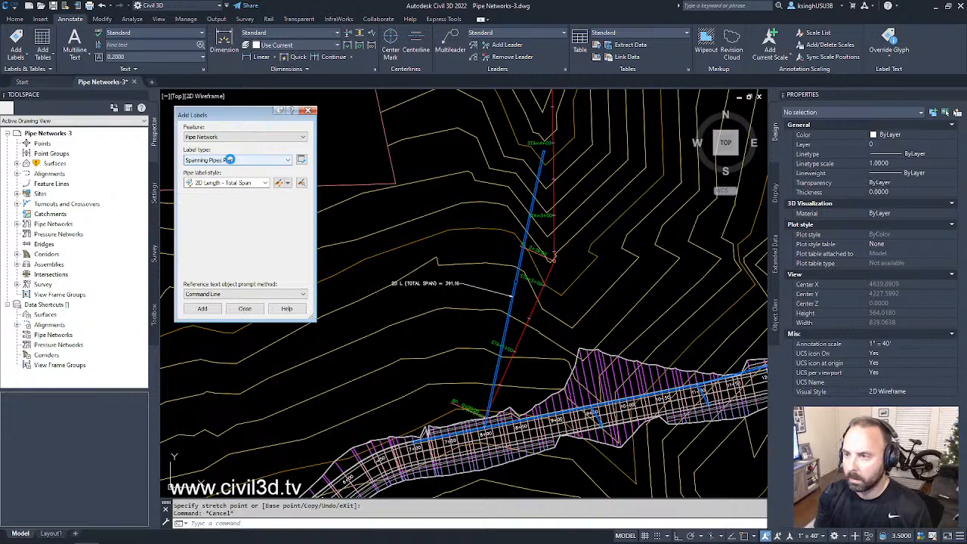
pyautogui.click(229, 159)
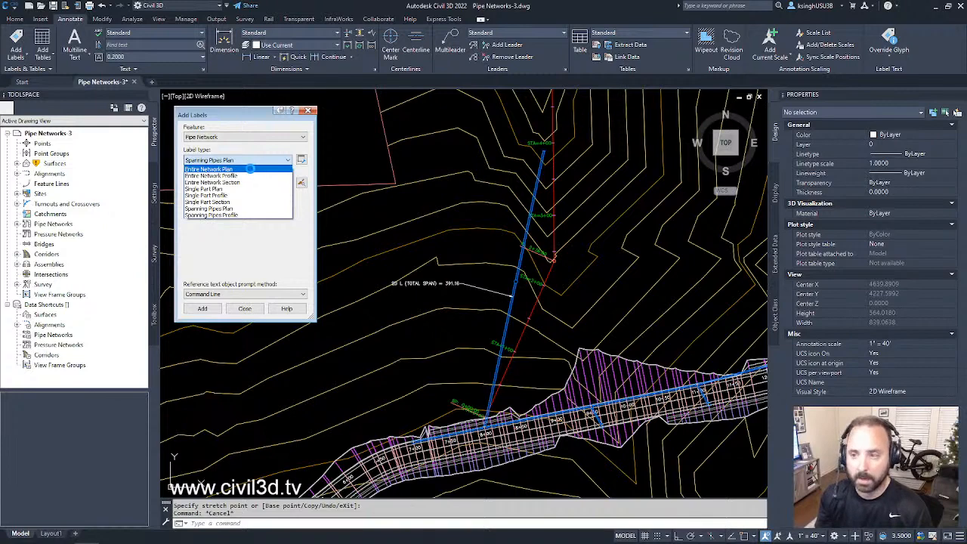
pyautogui.click(251, 169)
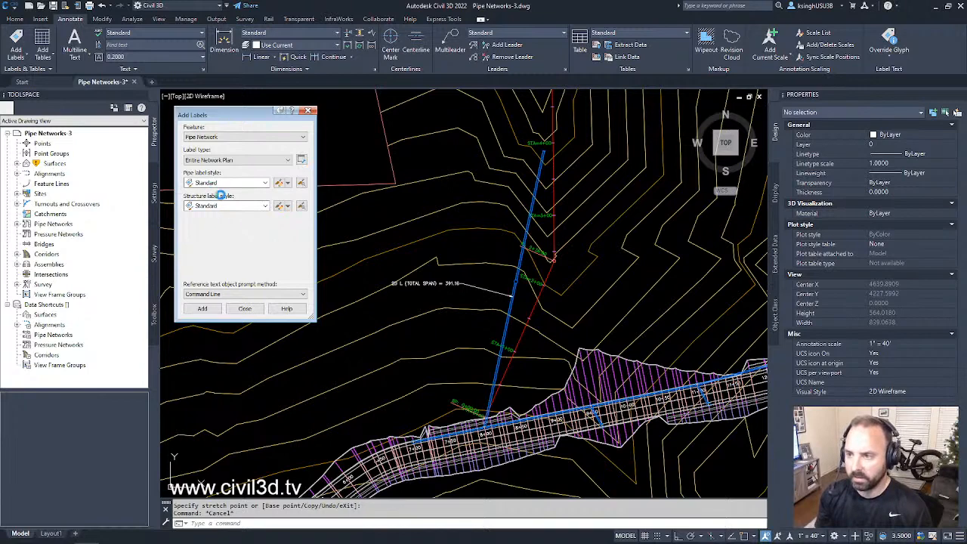
pyautogui.click(245, 206)
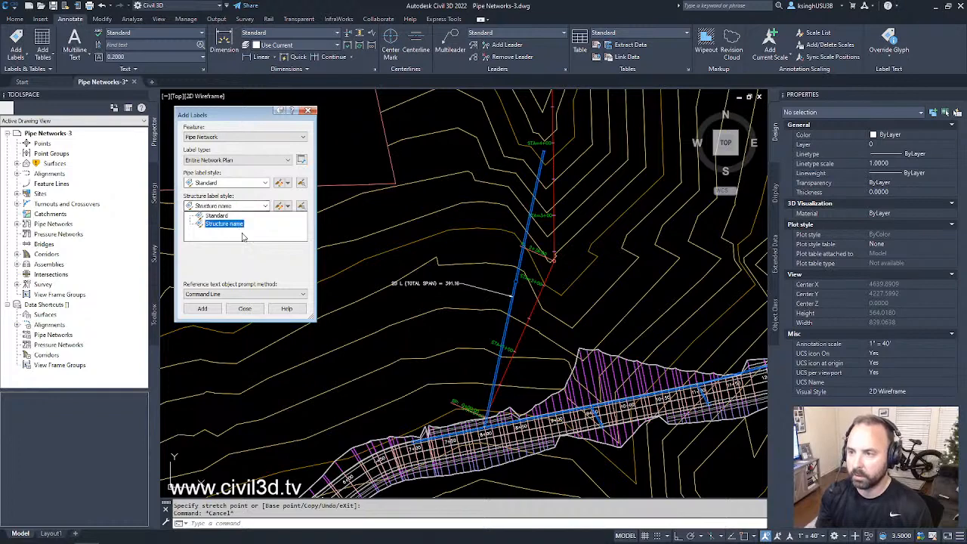
pyautogui.click(241, 225)
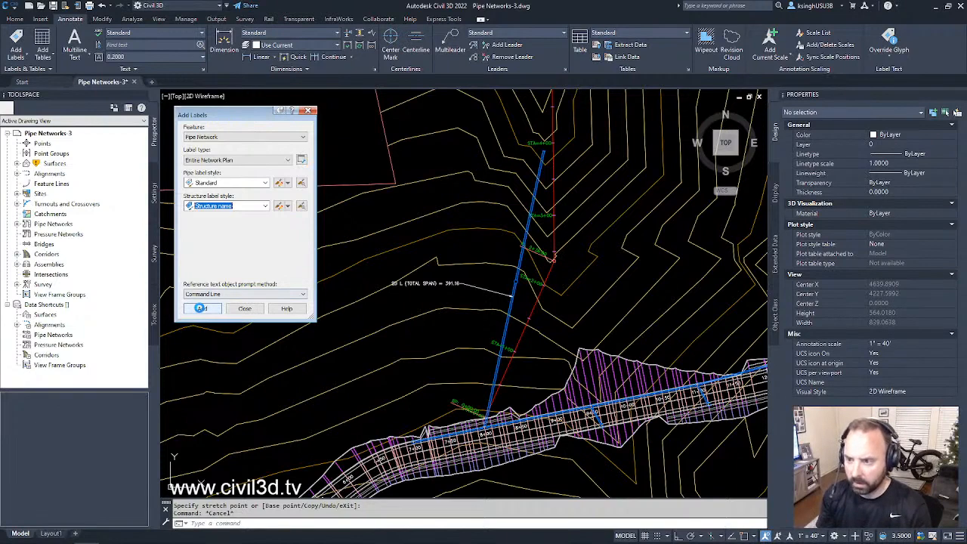
# Add plan labels to the entire storm network, identifying it by the 24 inch pipe along XC_STORM near station 1+00
pyautogui.click(196, 308)
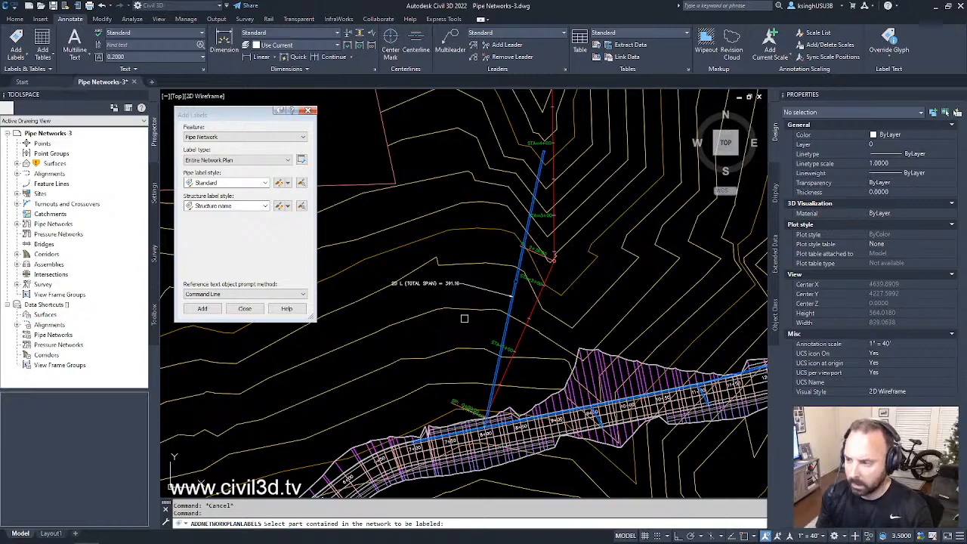
pyautogui.moveTo(507, 418); pyautogui.dragTo(496, 315, button='middle')
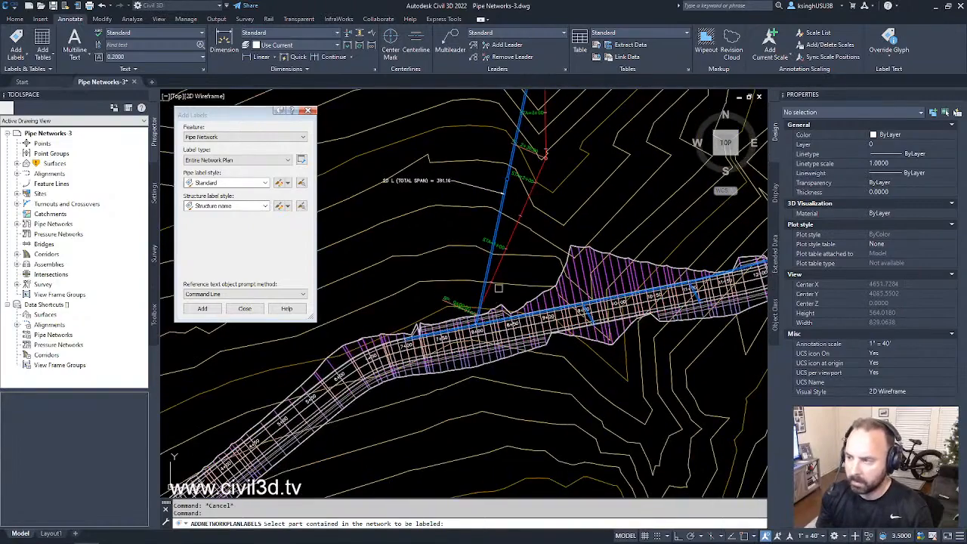
pyautogui.scroll(-1, 492, 312)
pyautogui.scroll(-1, 481, 313)
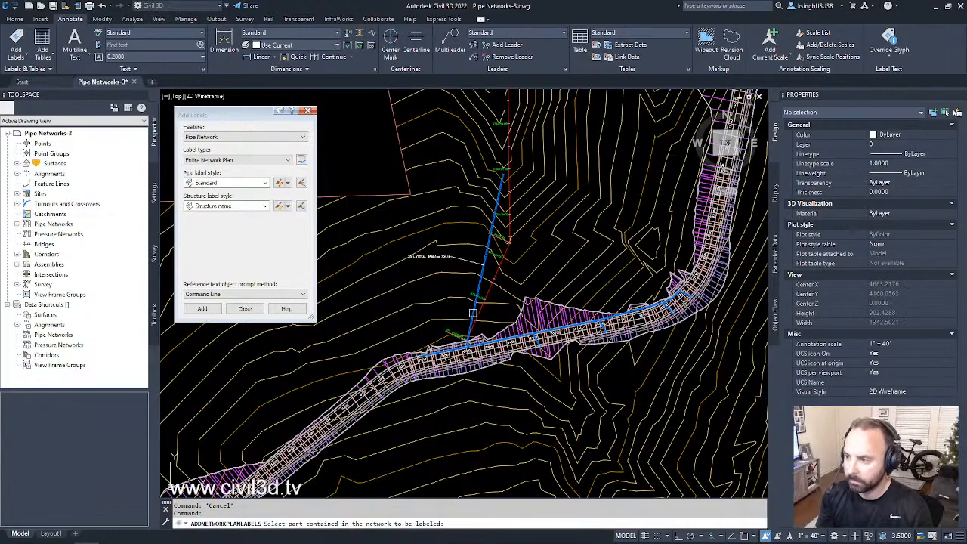
pyautogui.scroll(4, 474, 314)
pyautogui.click(467, 310)
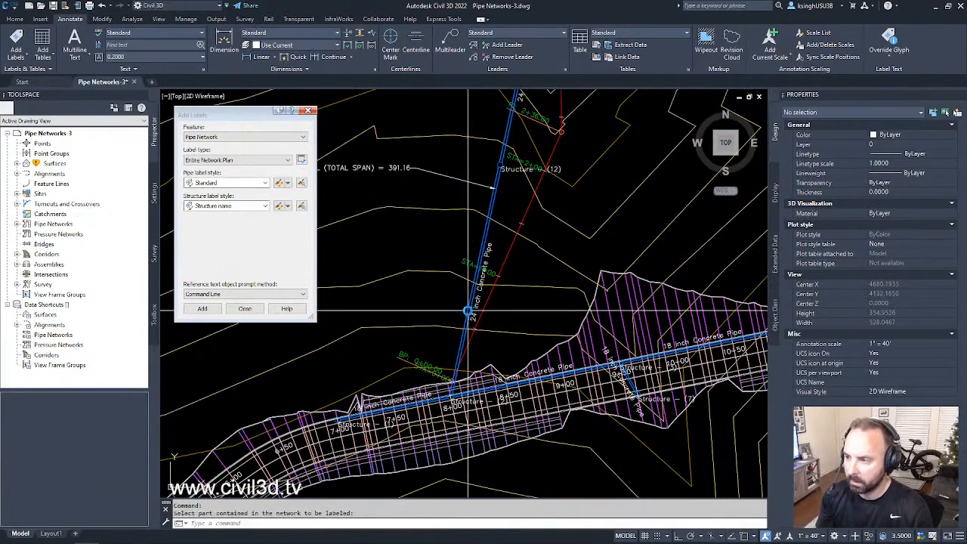
# Examine the new pipe and structure labels along the road from station 7+00 to about station 13+50
pyautogui.scroll(-2, 540, 263)
pyautogui.scroll(-2, 540, 262)
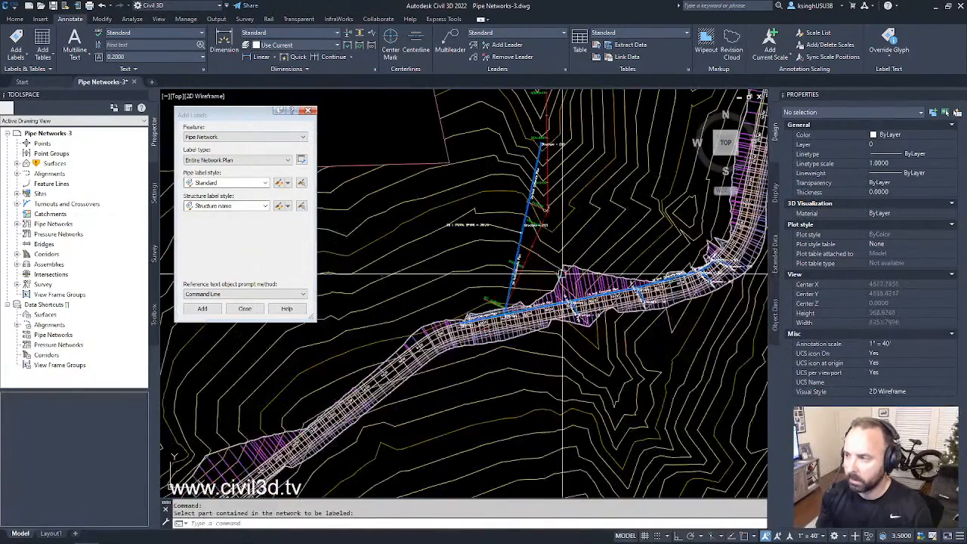
pyautogui.scroll(8, 533, 318)
pyautogui.moveTo(493, 320); pyautogui.dragTo(619, 328, button='middle')
pyautogui.scroll(-2, 588, 307)
pyautogui.scroll(-3, 588, 307)
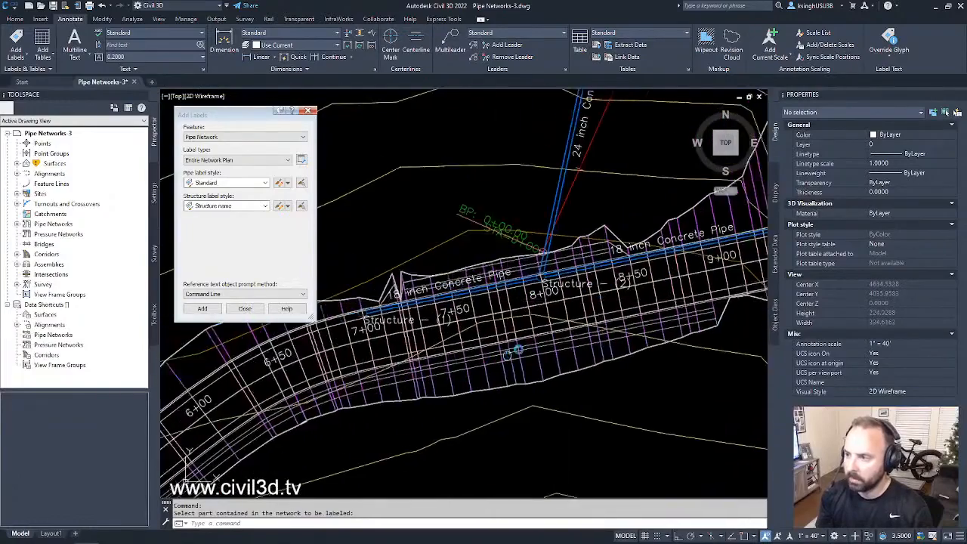
pyautogui.scroll(5, 533, 340)
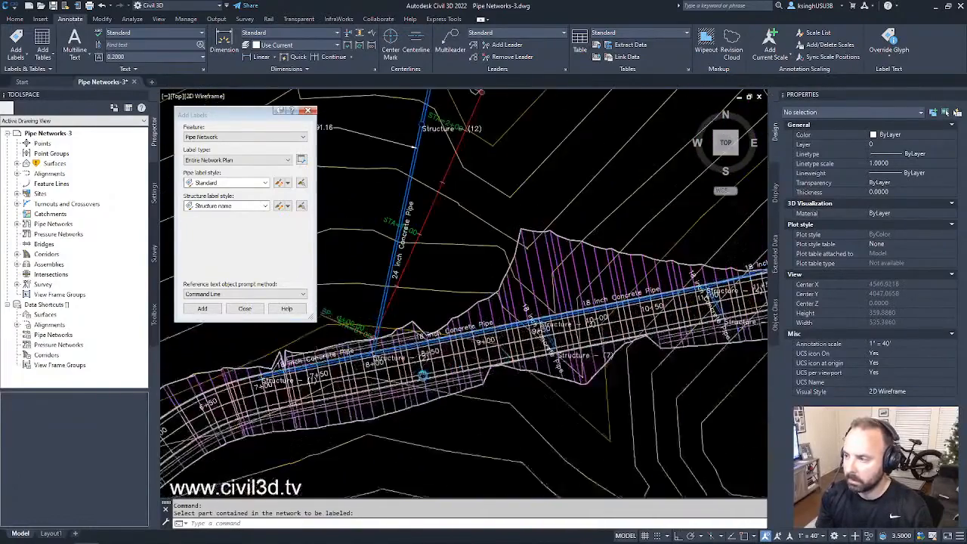
pyautogui.scroll(-4, 518, 355)
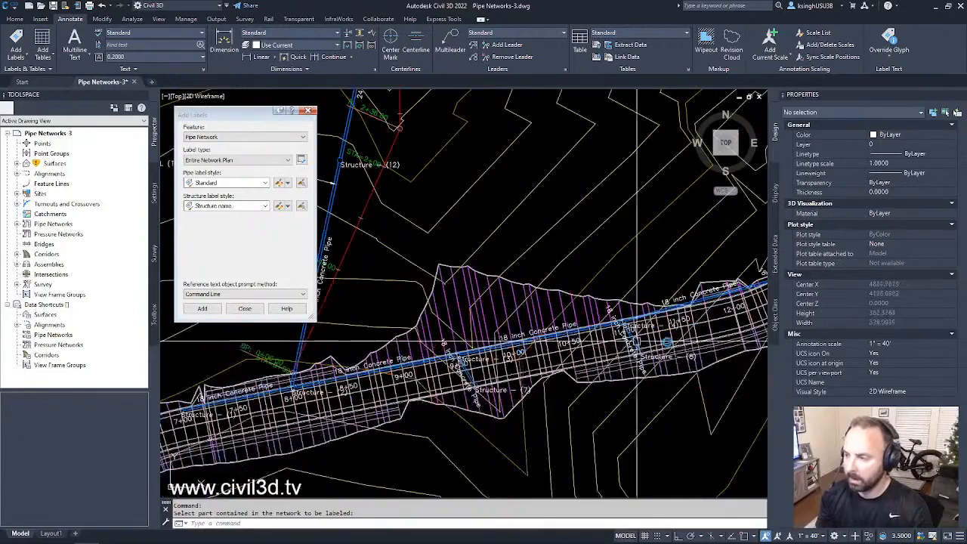
pyautogui.moveTo(643, 340); pyautogui.dragTo(544, 354, button='middle')
pyautogui.scroll(4, 544, 320)
pyautogui.scroll(-3, 537, 319)
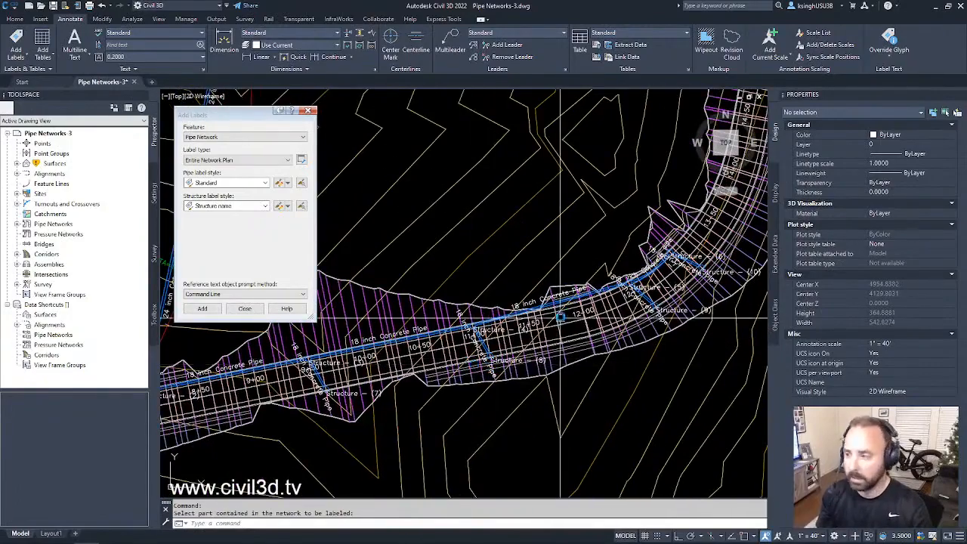
pyautogui.scroll(4, 579, 312)
pyautogui.press('Escape')
# Pull the 18 inch Concrete Pipe label between Structure - (4) and Structure - (8) onto a leader southwest, clear of the road corridor
pyautogui.moveTo(422, 341); pyautogui.dragTo(609, 287, button='middle')
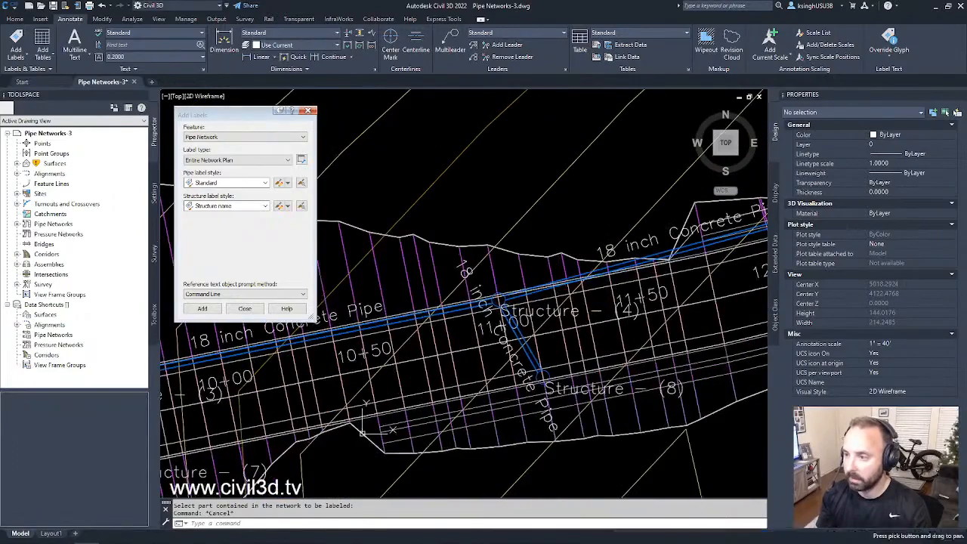
pyautogui.click(477, 288)
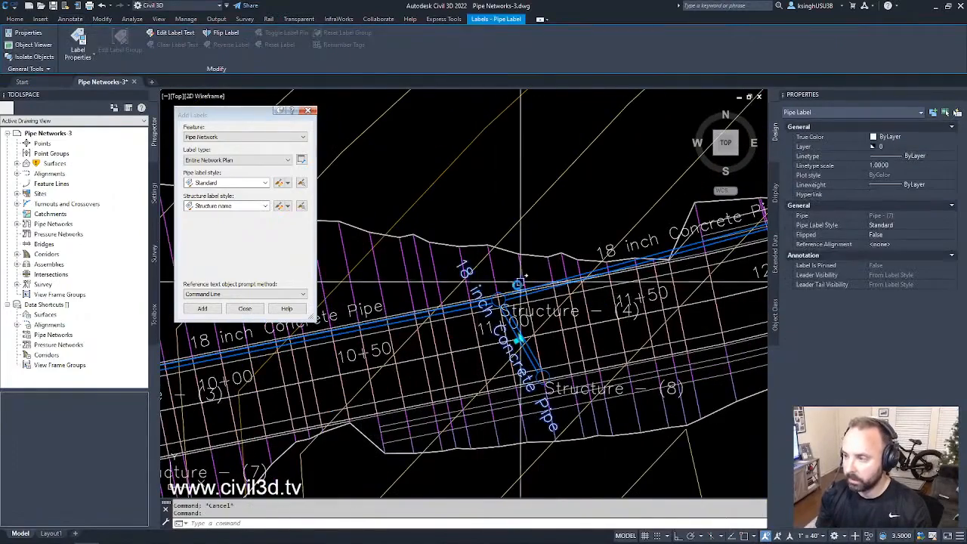
pyautogui.scroll(2, 521, 325)
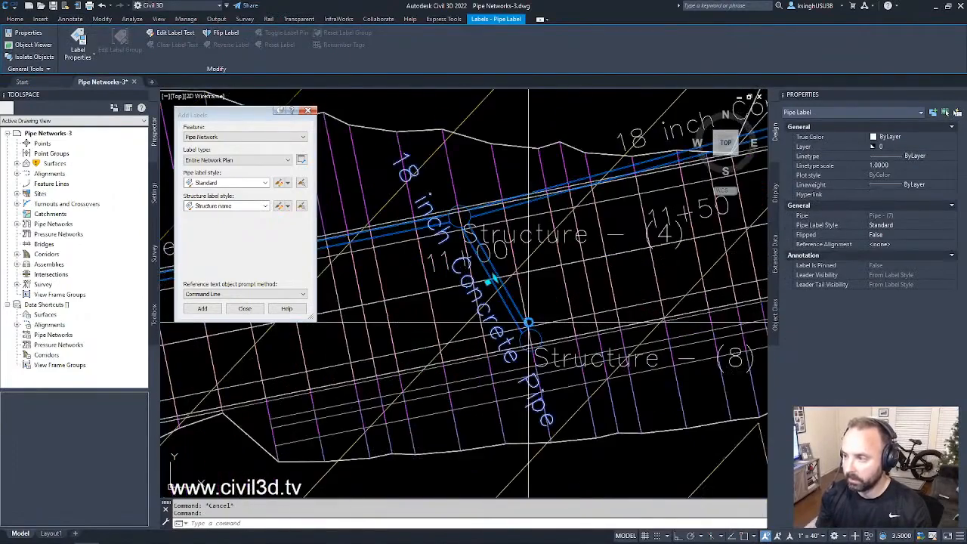
pyautogui.click(491, 283)
pyautogui.scroll(-4, 490, 284)
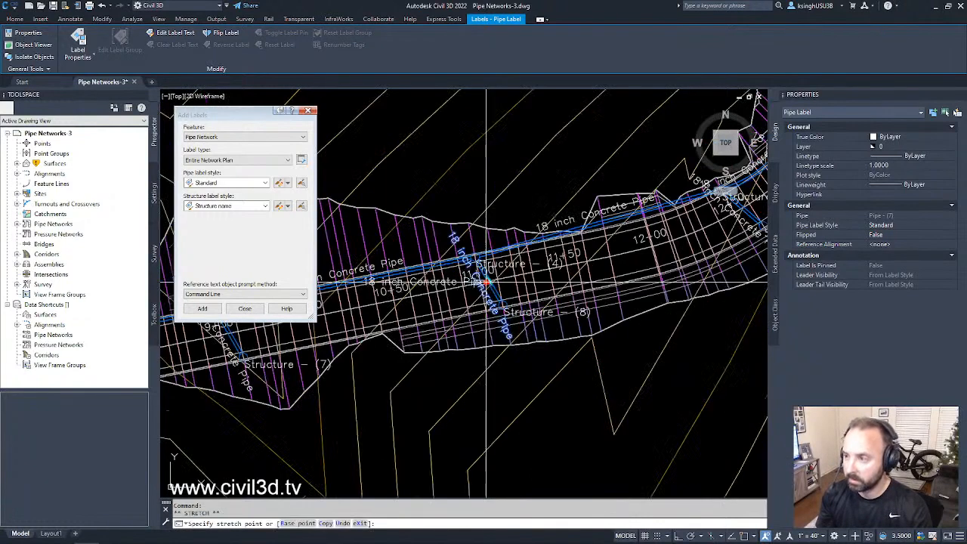
pyautogui.click(450, 354)
pyautogui.press('Escape')
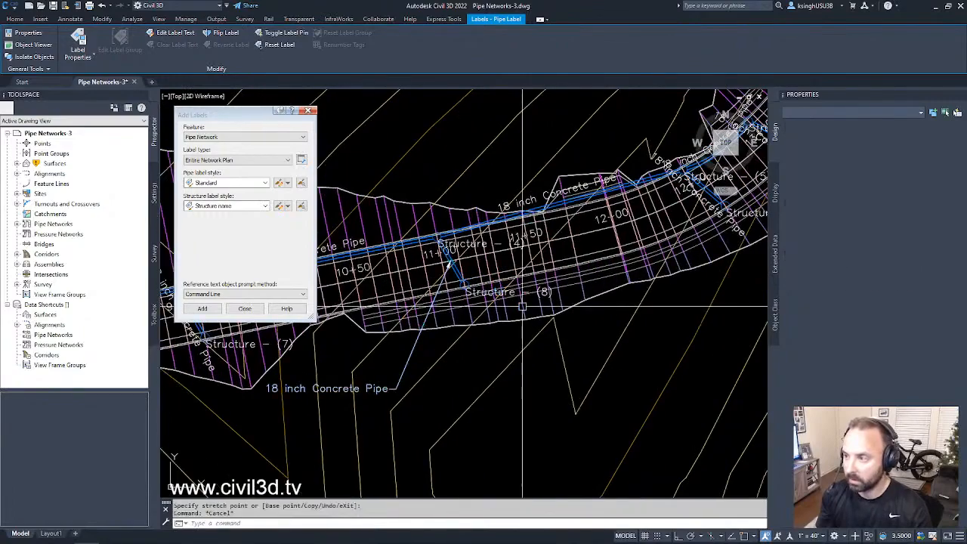
# Pull the Structure - (8) label onto a leader southeast of the structure, clear of the road corridor
pyautogui.scroll(3, 542, 295)
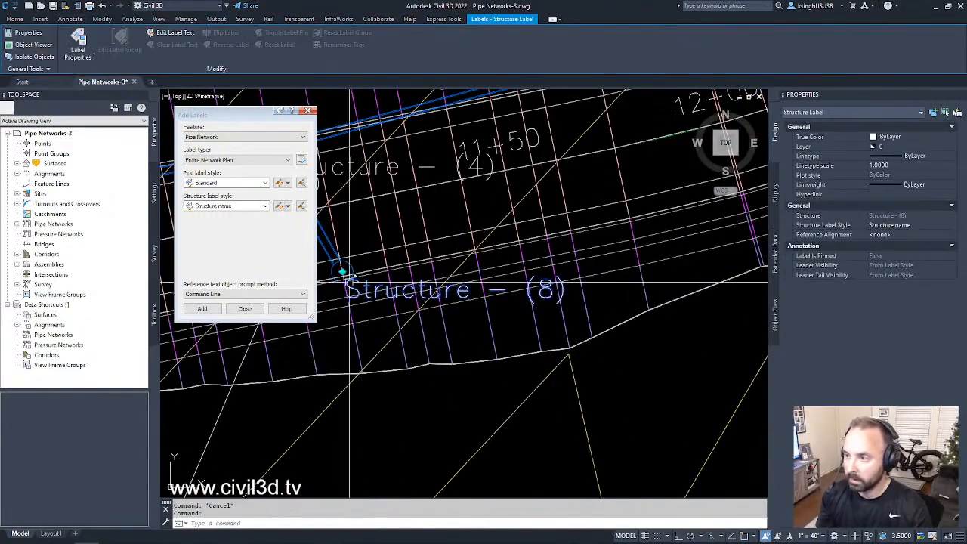
pyautogui.click(342, 270)
pyautogui.scroll(-3, 343, 270)
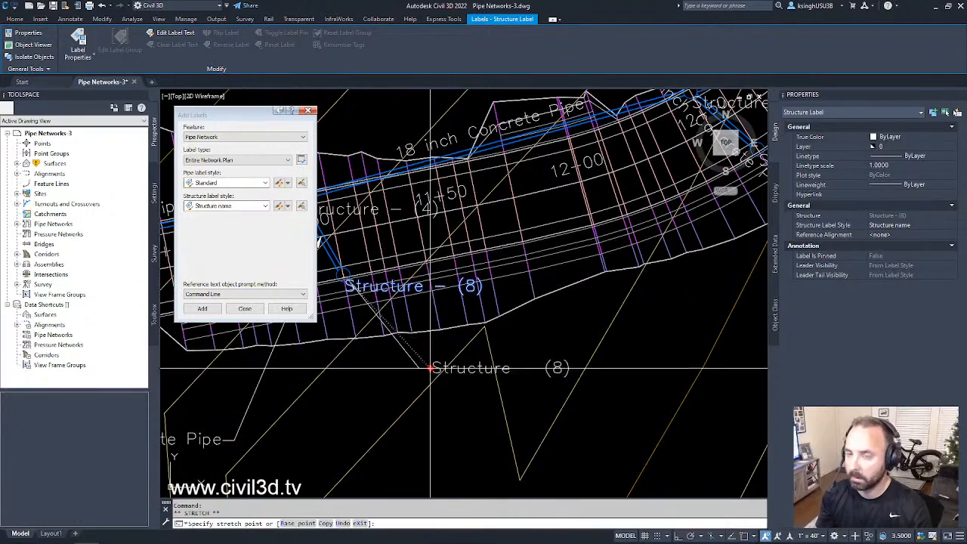
pyautogui.click(427, 371)
pyautogui.scroll(-4, 427, 372)
pyautogui.press('Escape')
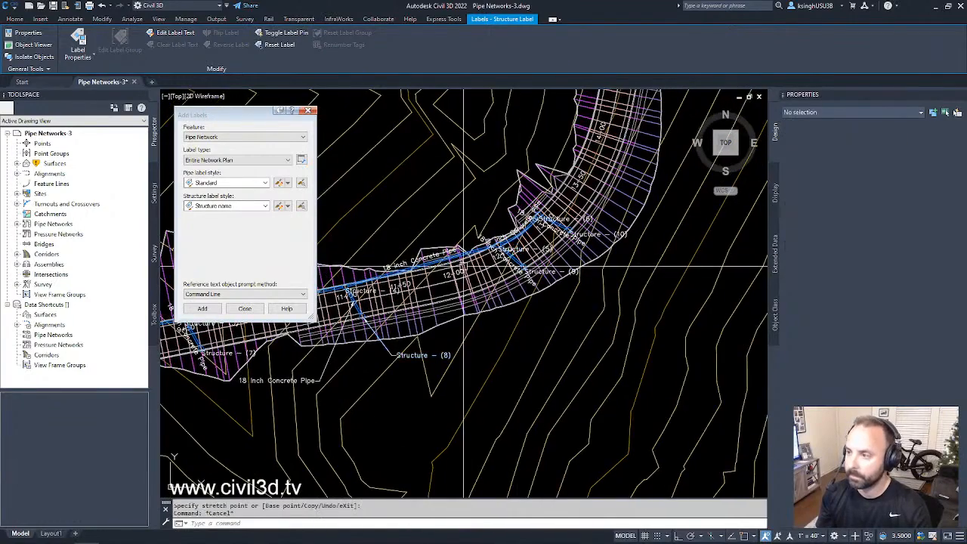
# Pull the Structure - (9) label onto a leader southeast of the structure, clear of the road corridor
pyautogui.scroll(3, 573, 274)
pyautogui.click(572, 274)
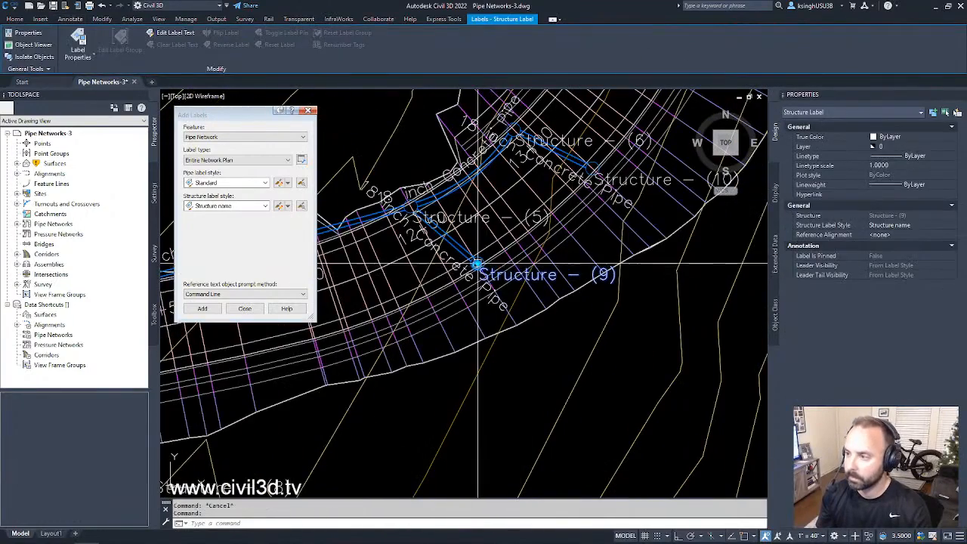
pyautogui.click(572, 274)
pyautogui.press('Escape')
pyautogui.scroll(-4, 524, 299)
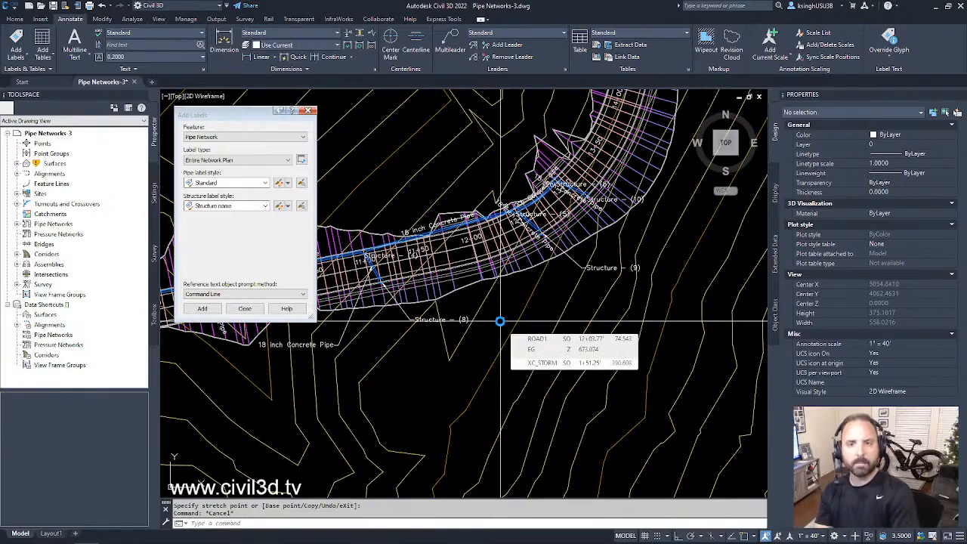
pyautogui.scroll(-3, 556, 344)
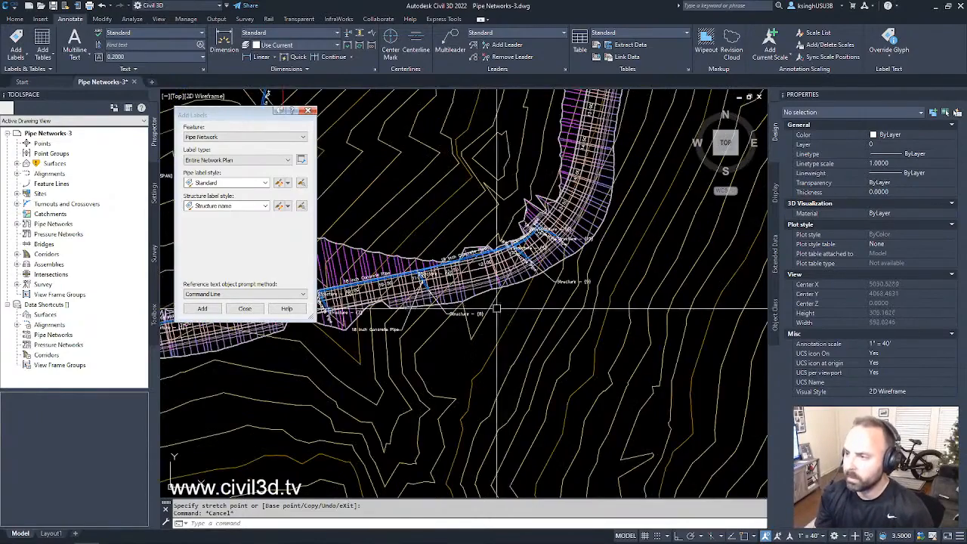
pyautogui.scroll(-2, 555, 344)
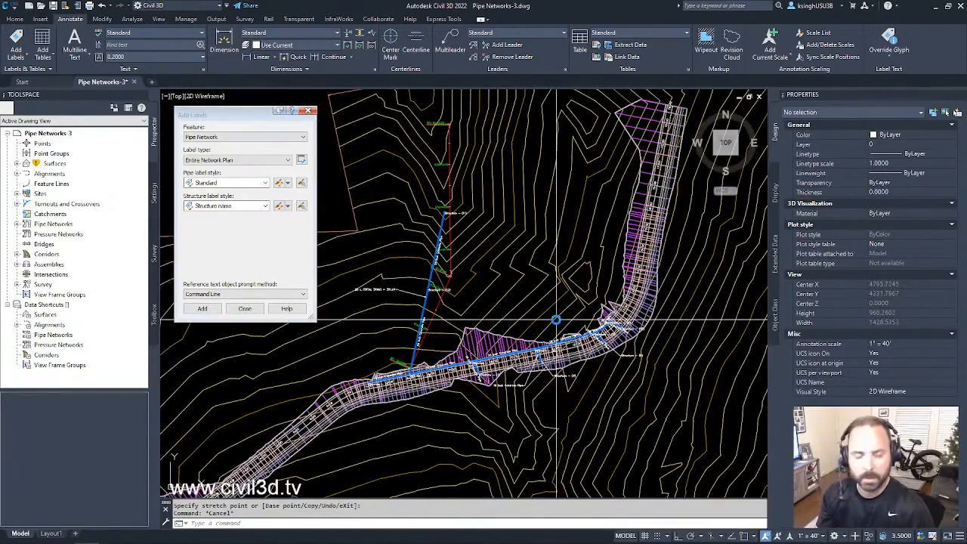